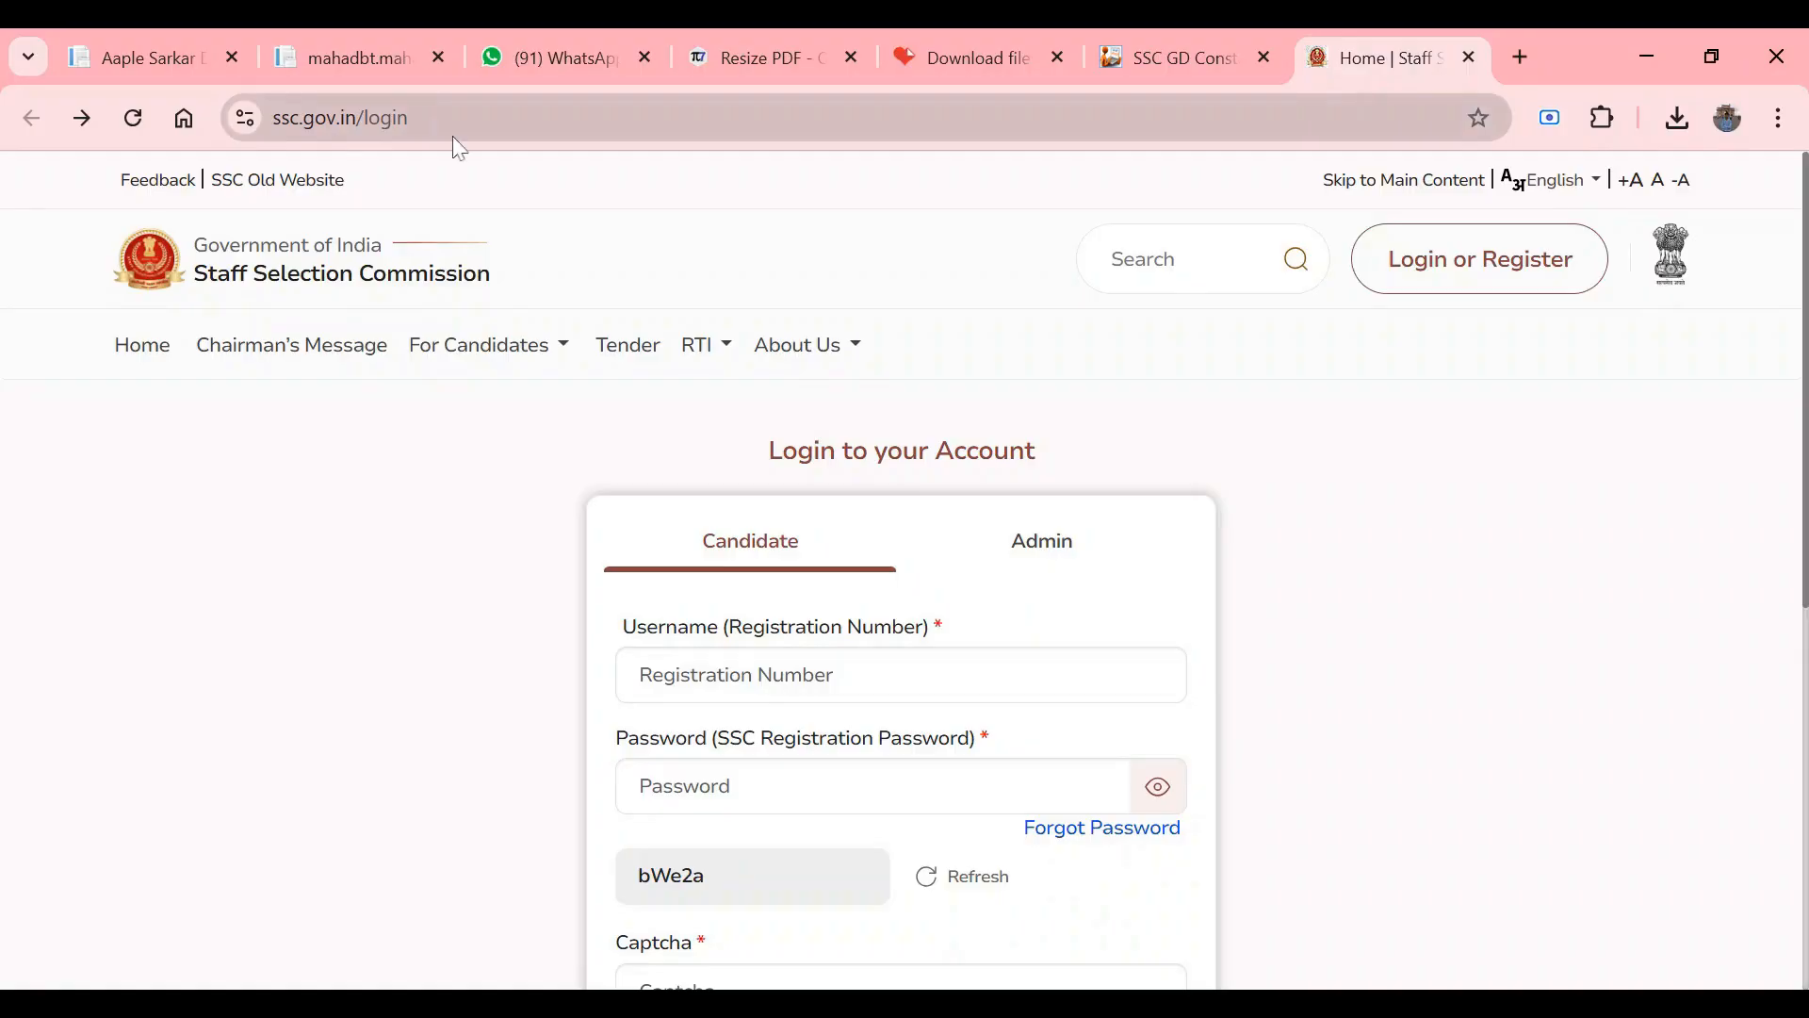
Use the Register Now link under New User to reach One Time Registration.
scroll(457, 516, "down", 5)
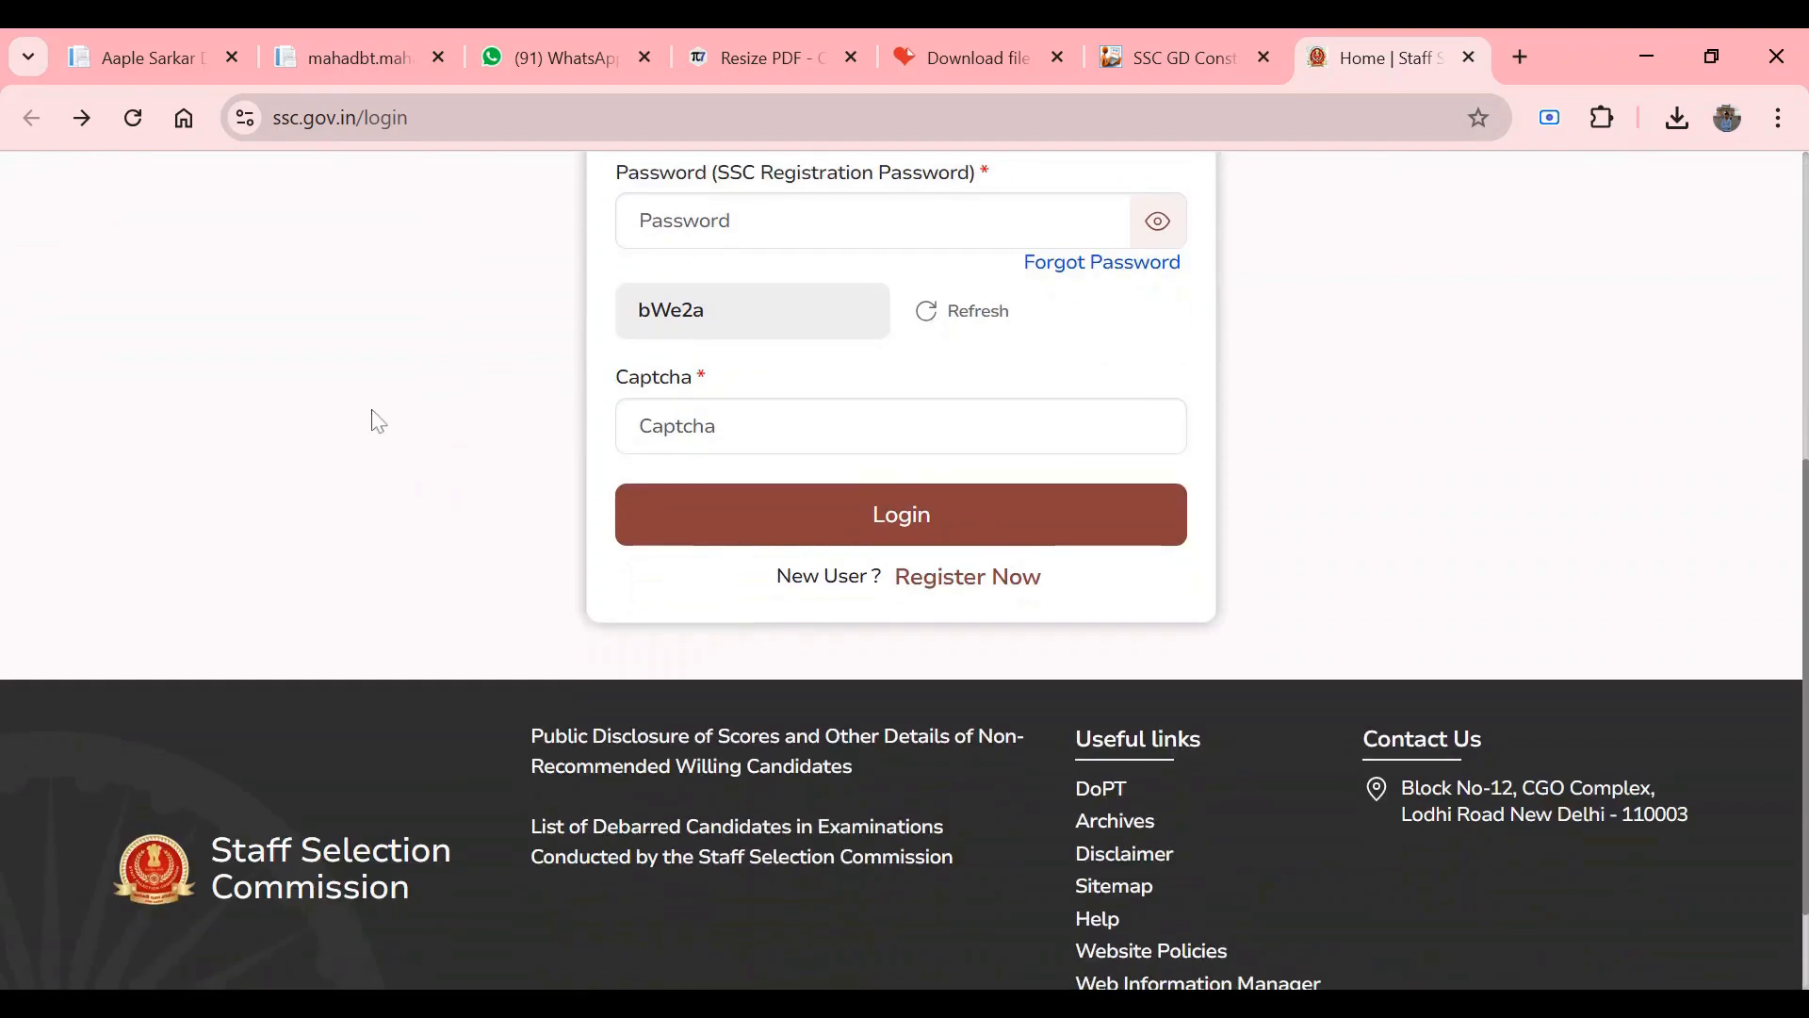
scroll(378, 421, "up", 1)
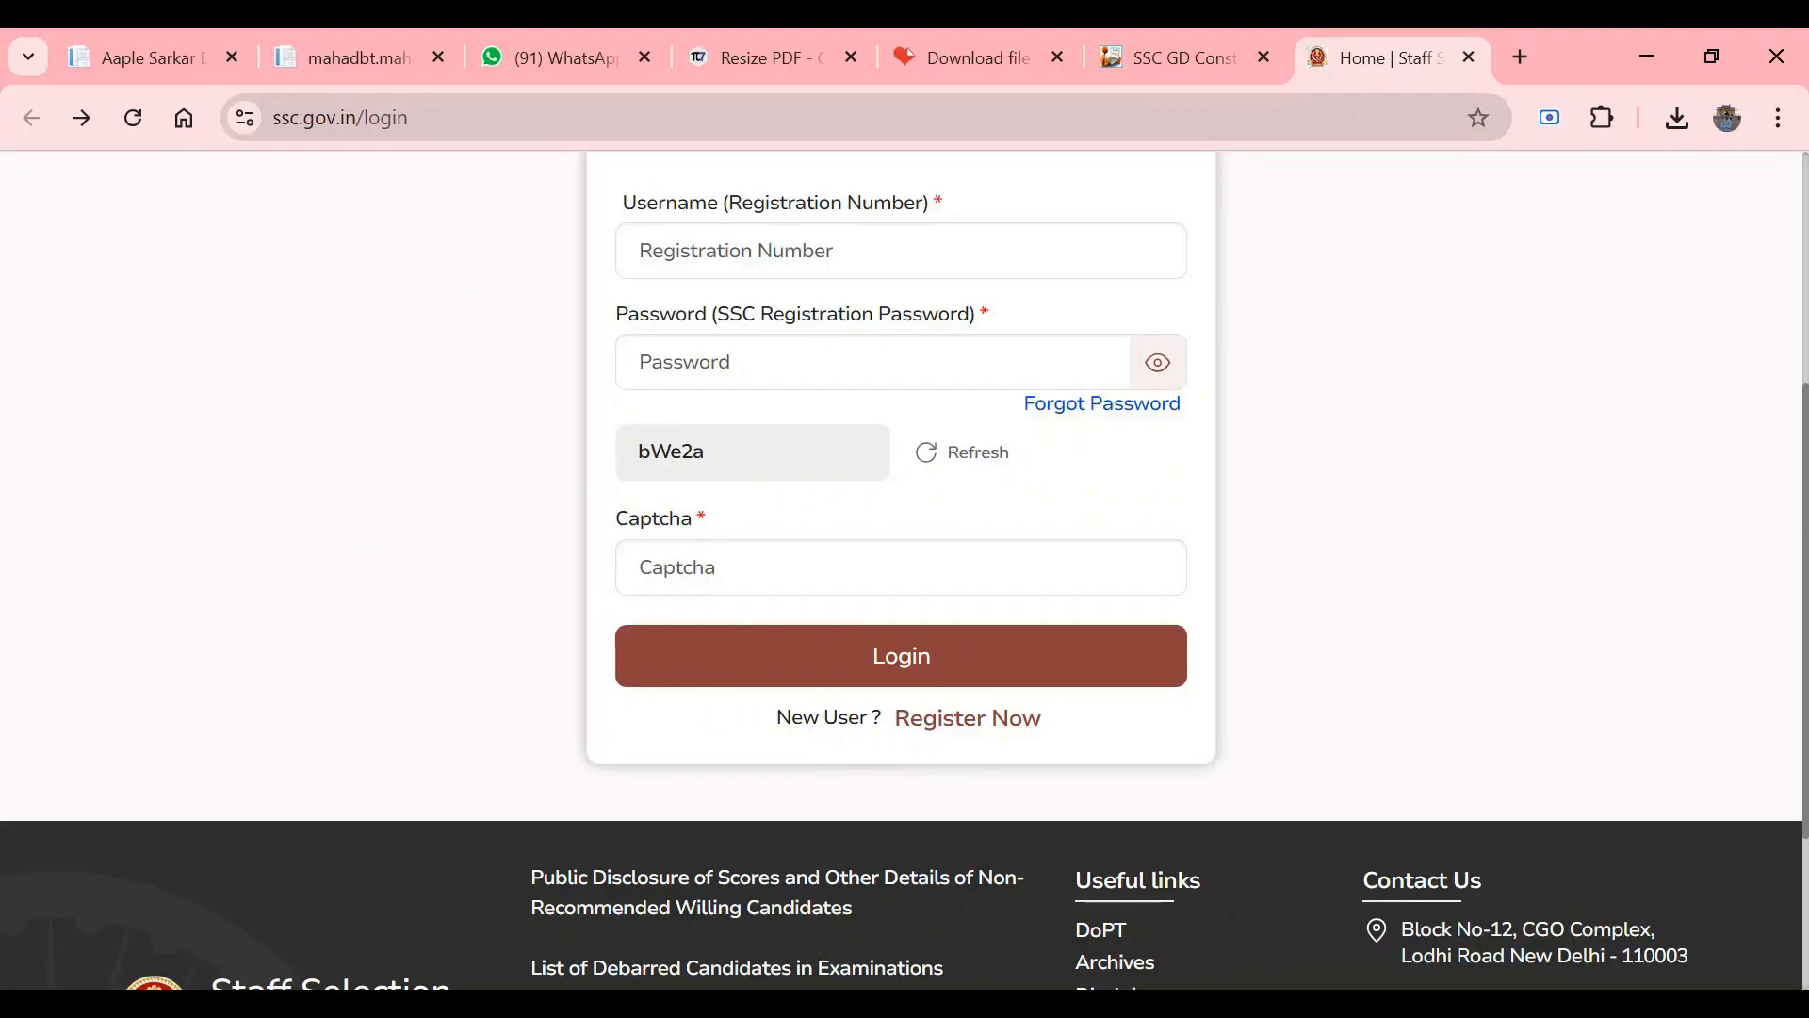
left_click(968, 731)
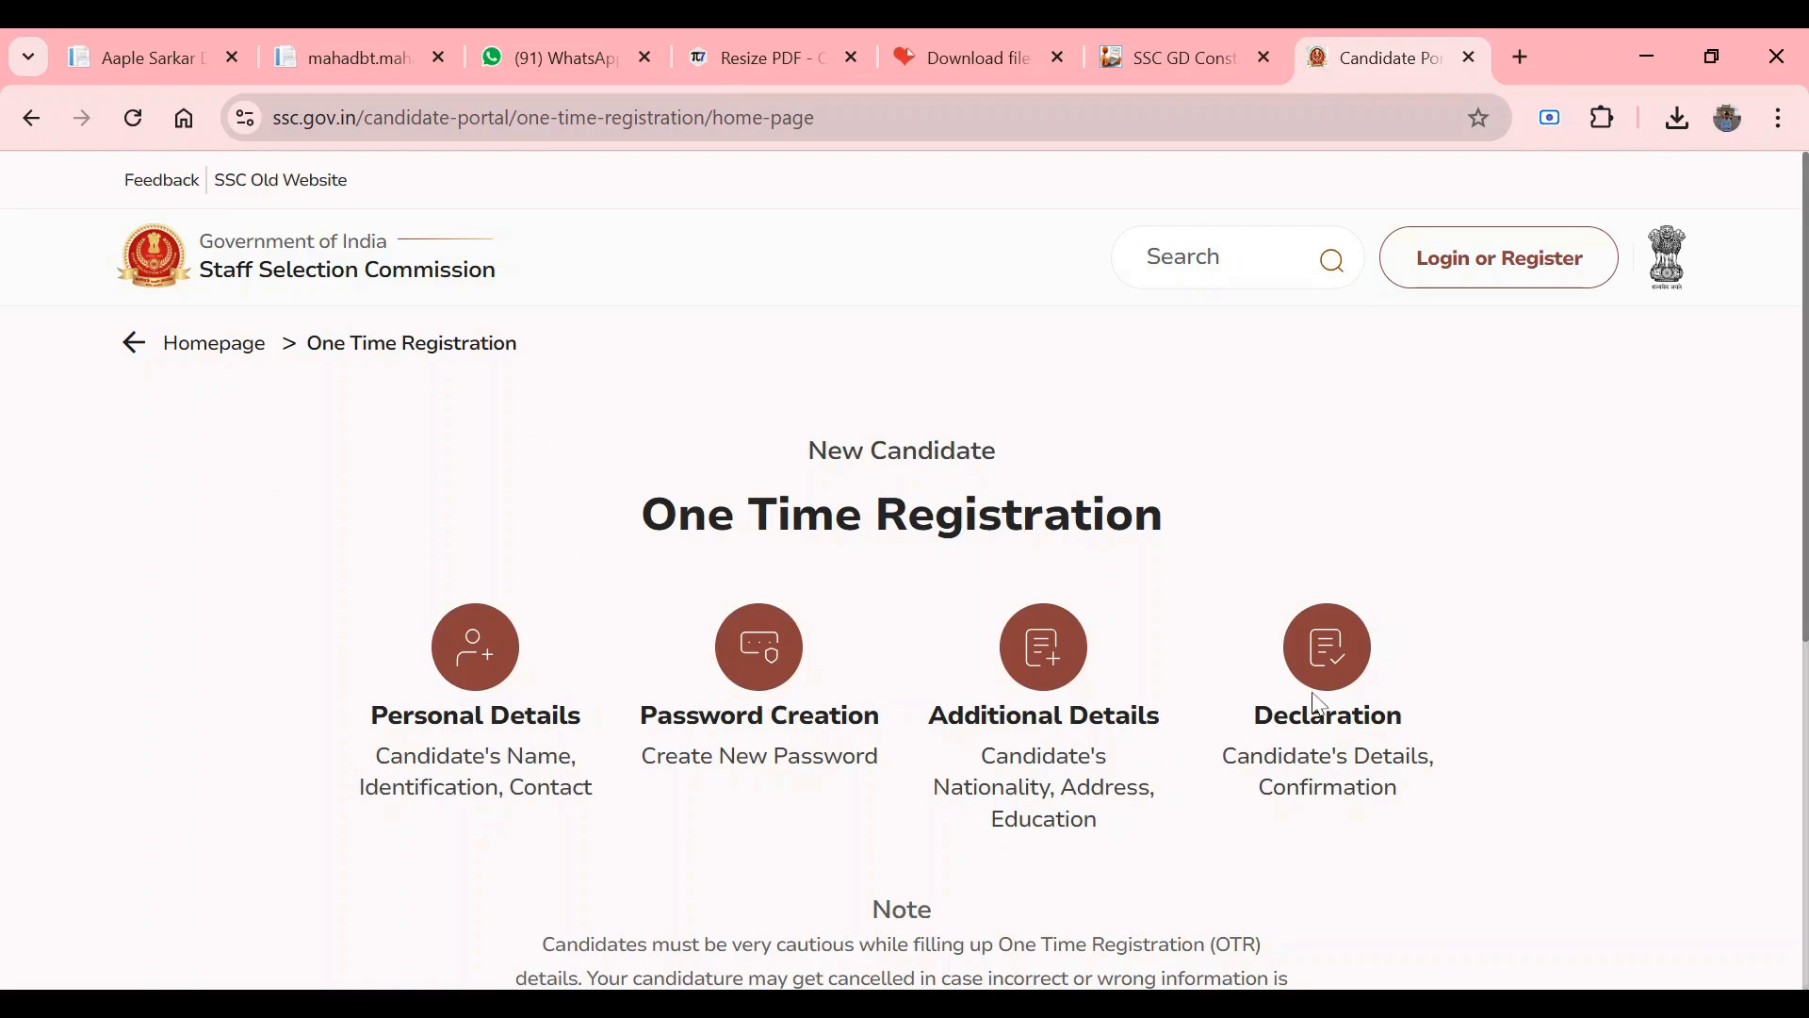
Continue past the registration note to the Personal Details form's Aadhaar question.
scroll(1319, 705, "down", 3)
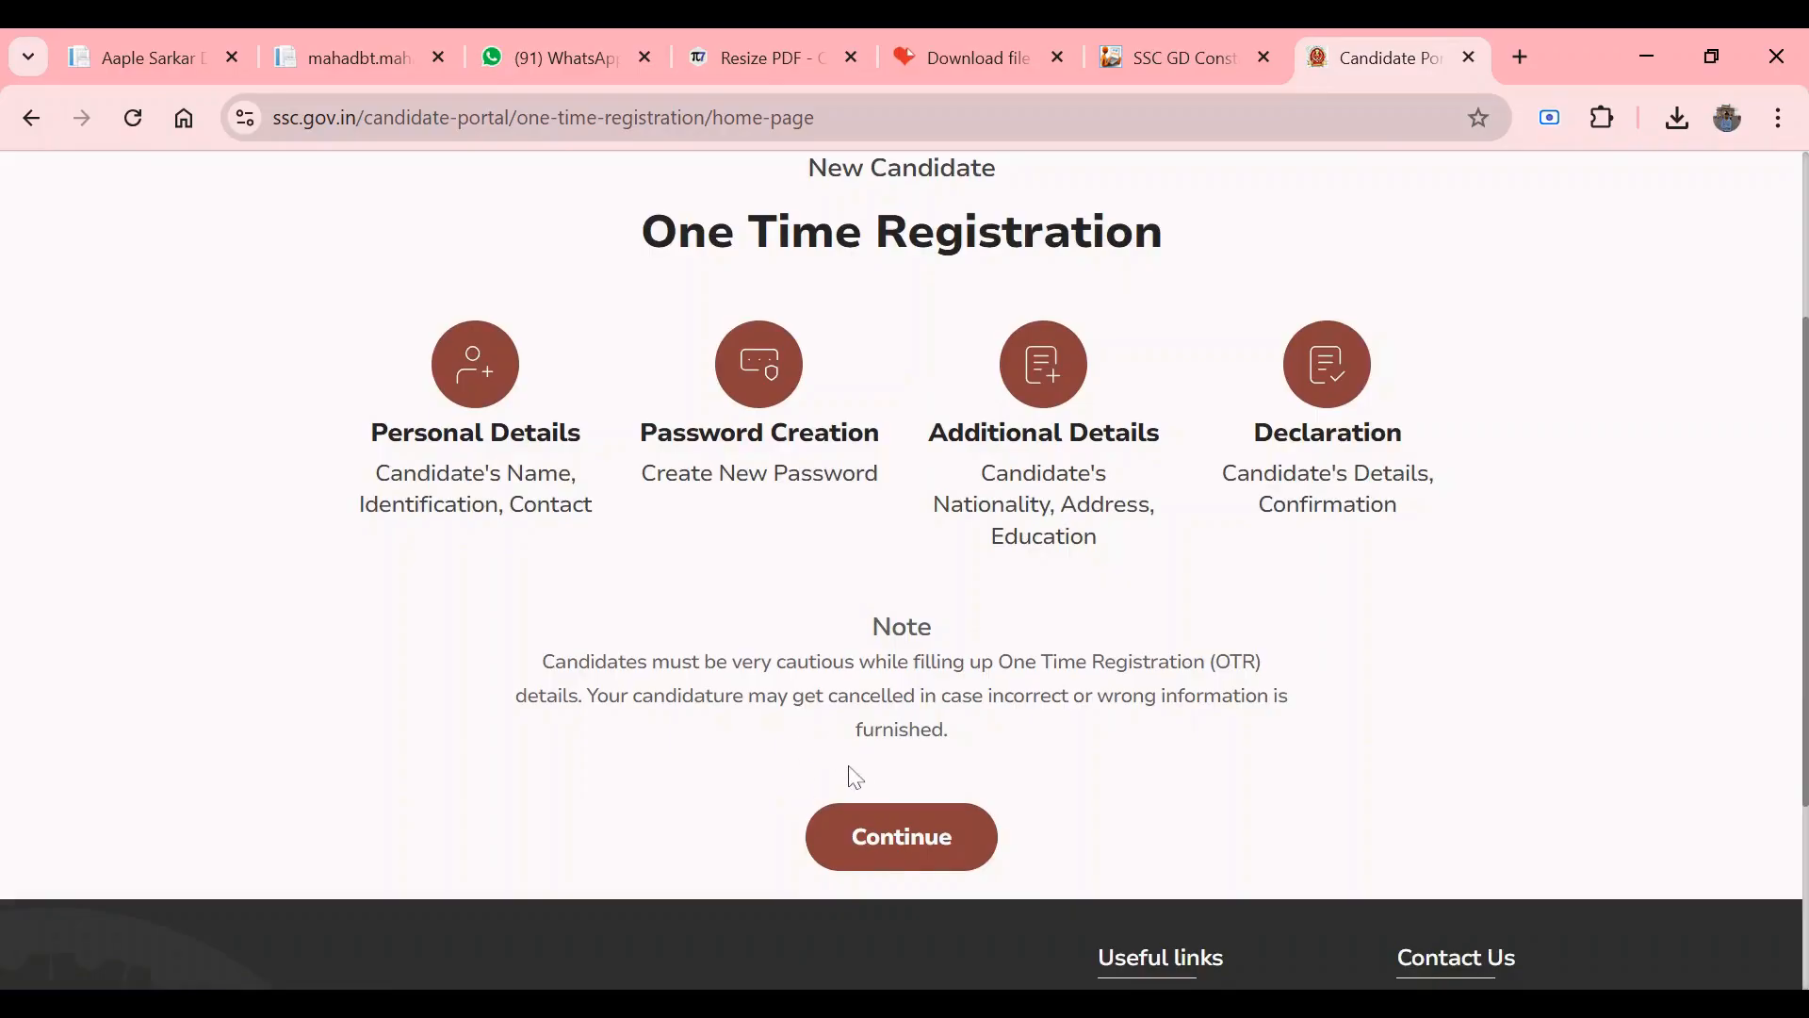
left_click(897, 841)
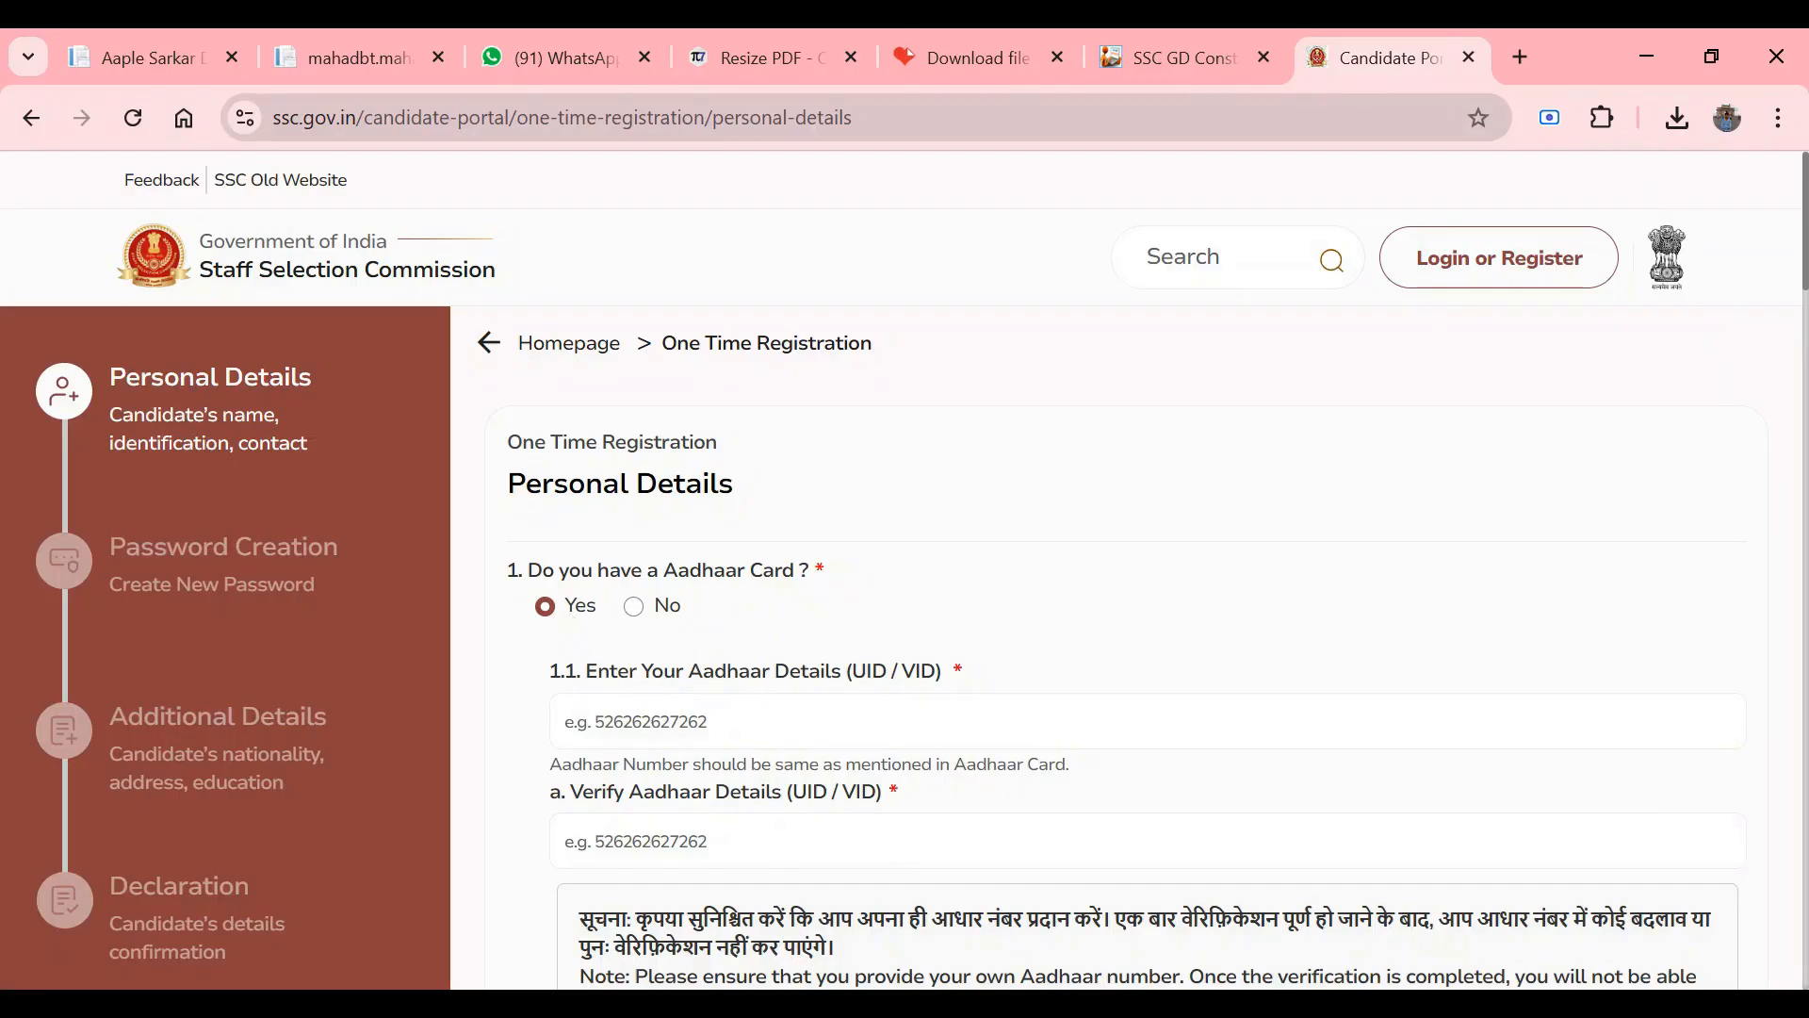
Enter the Aadhaar number in both fields and consent to Aadhaar-based authentication.
left_click(571, 721)
type("****")
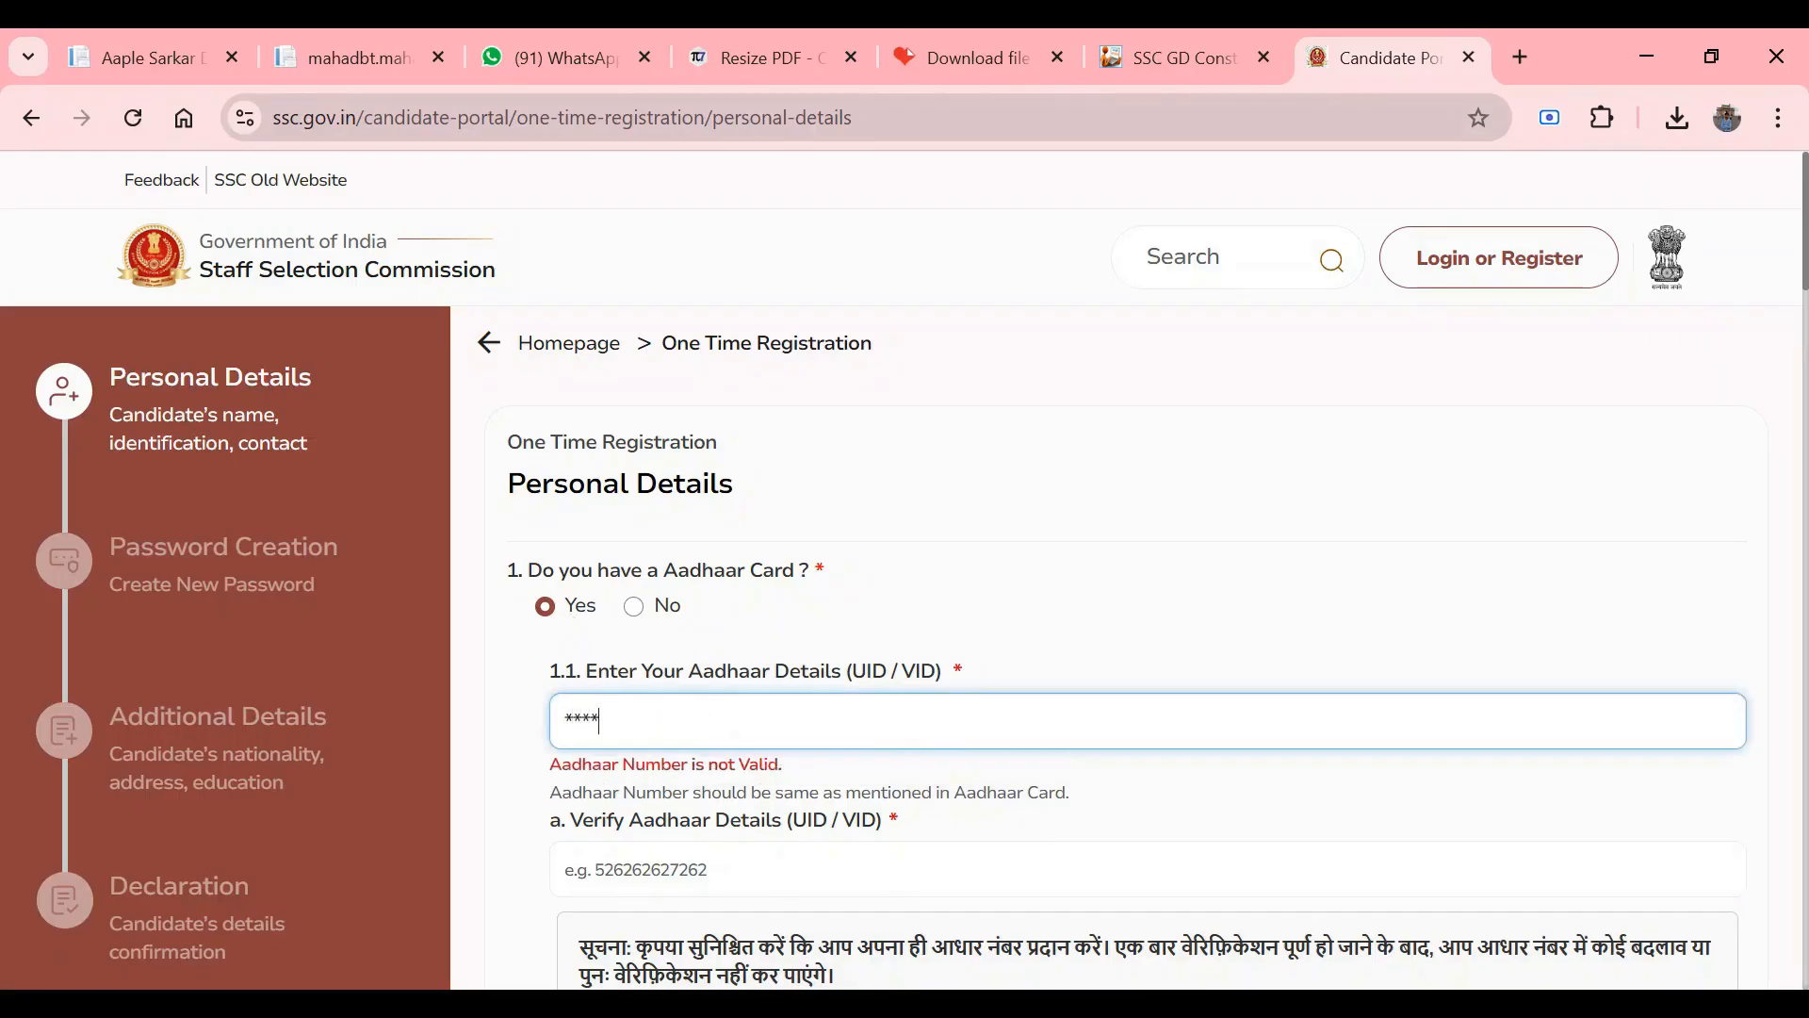
type("****1189")
left_click(566, 841)
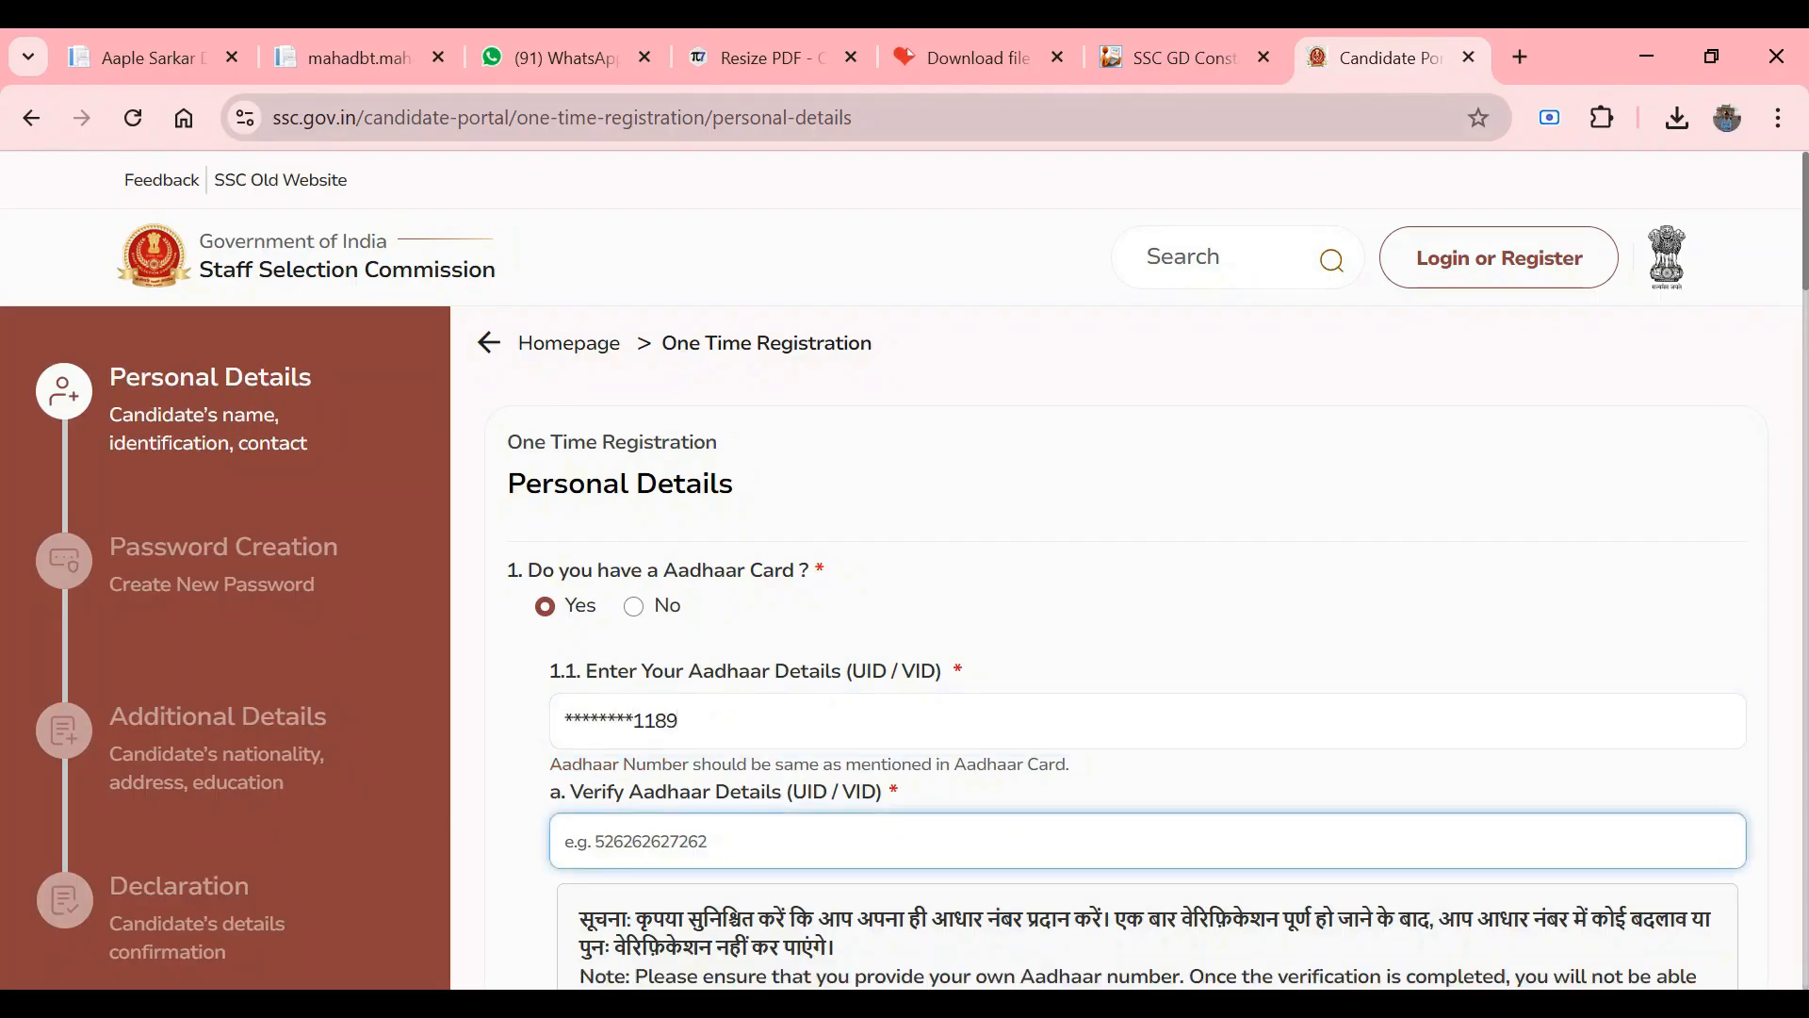
type("********1189")
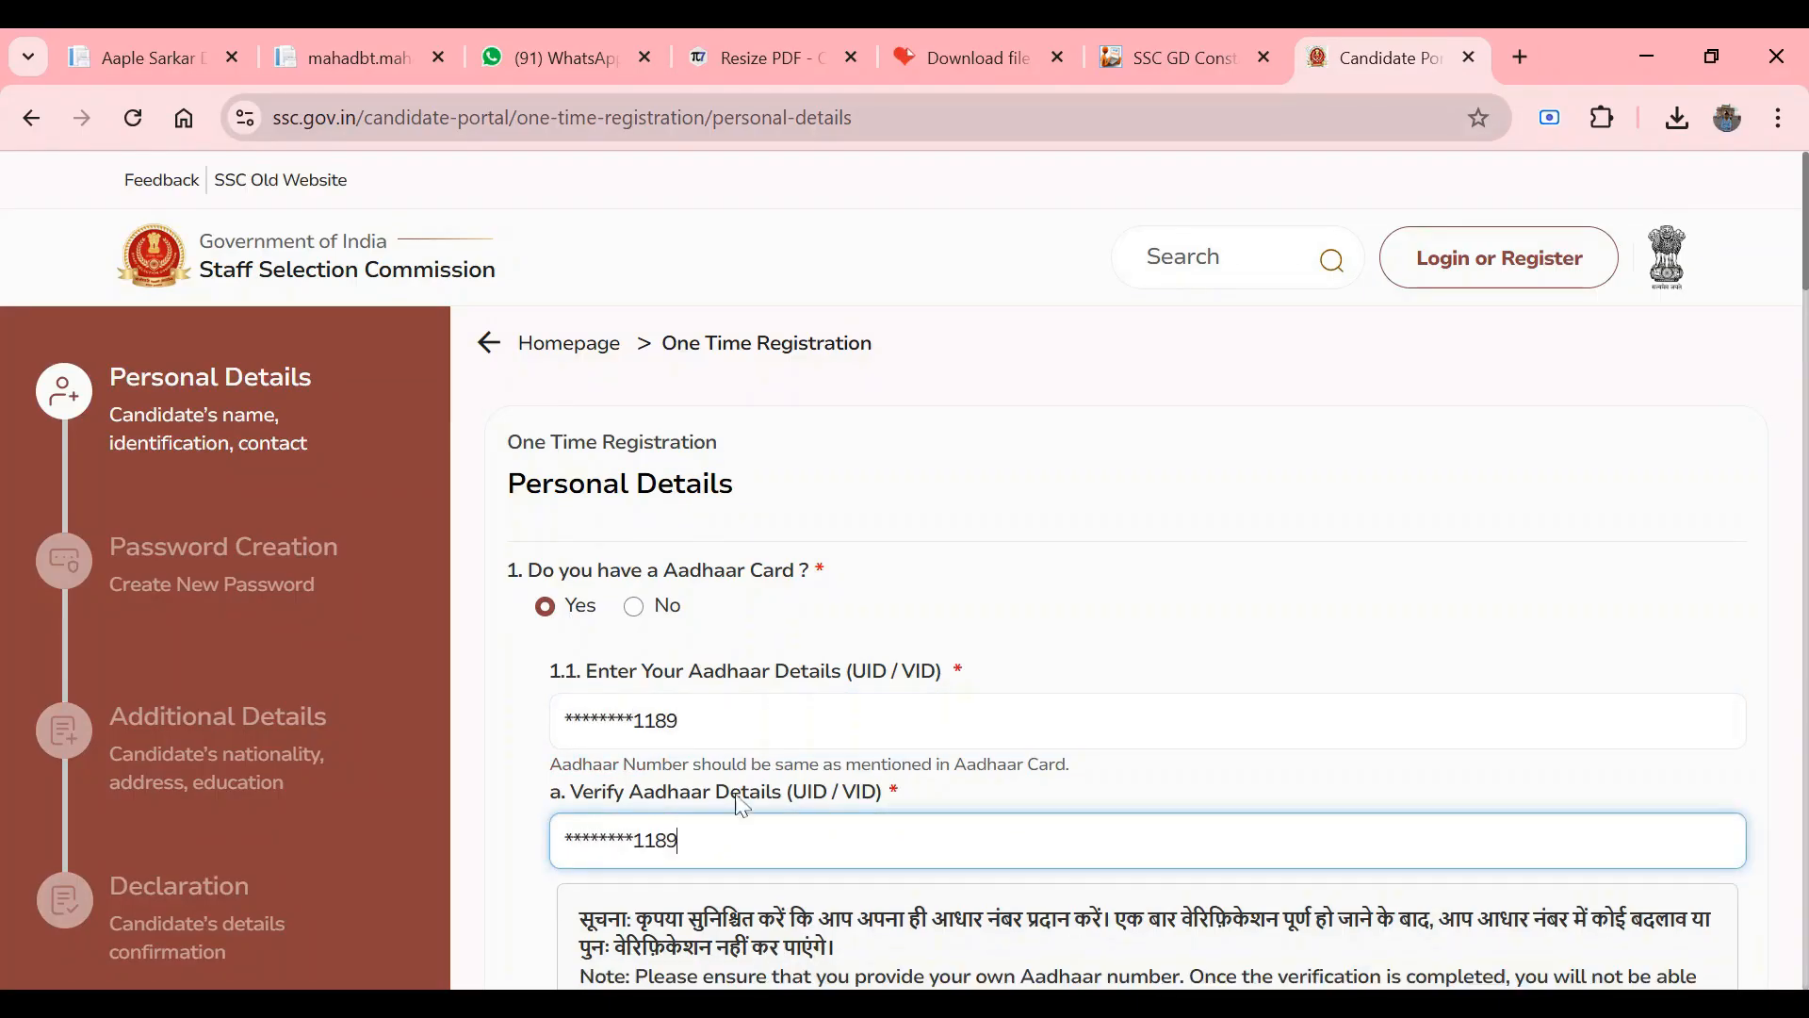
scroll(742, 806, "down", 5)
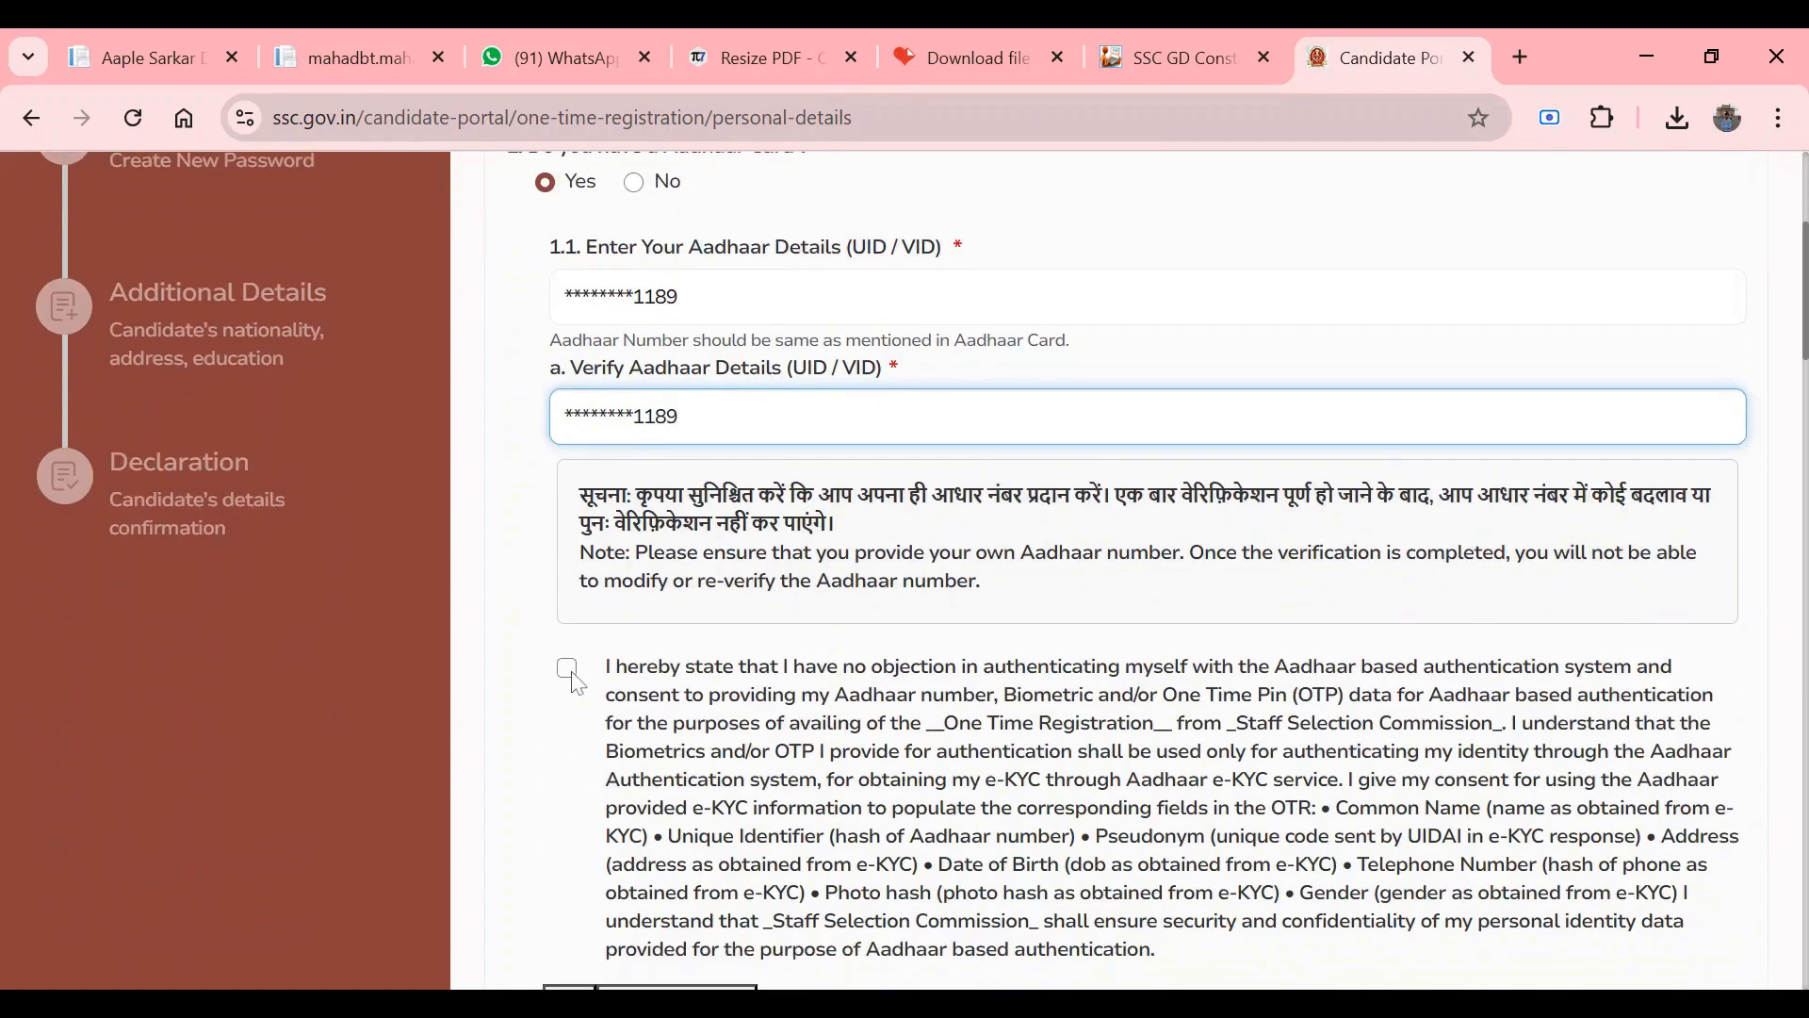
left_click(570, 670)
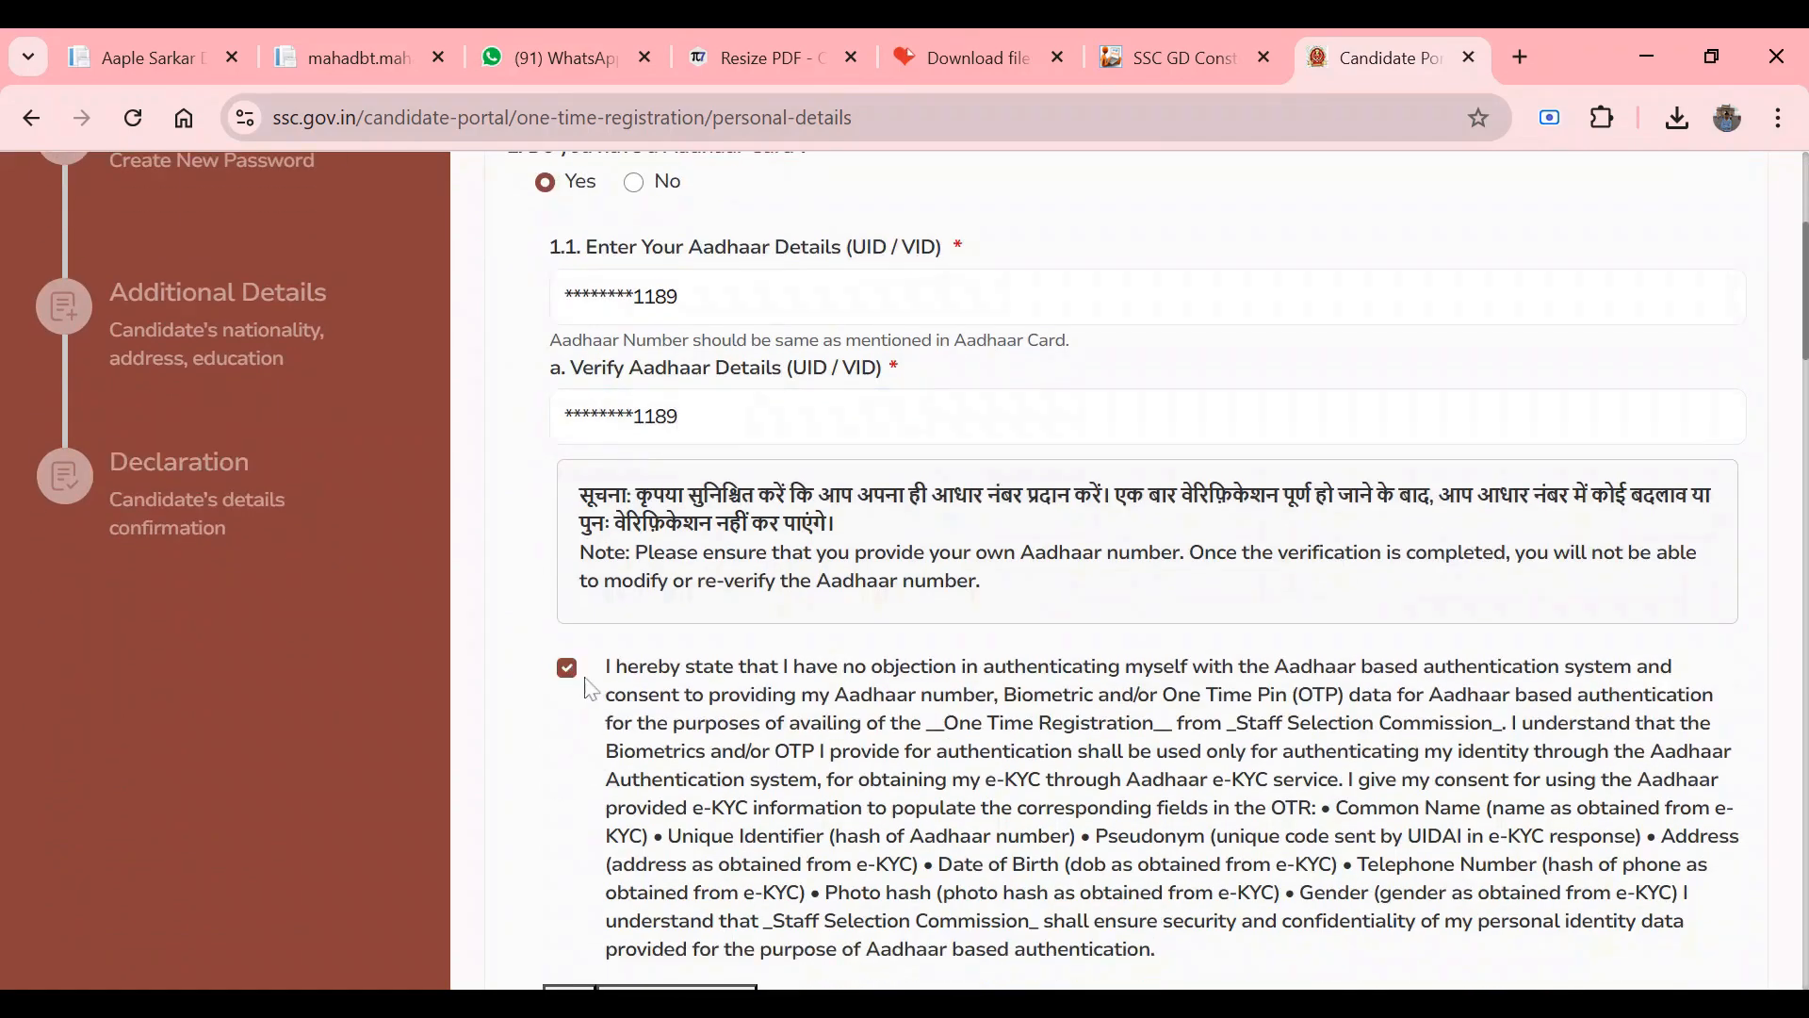
scroll(956, 699, "down", 1)
scroll(957, 699, "down", 3)
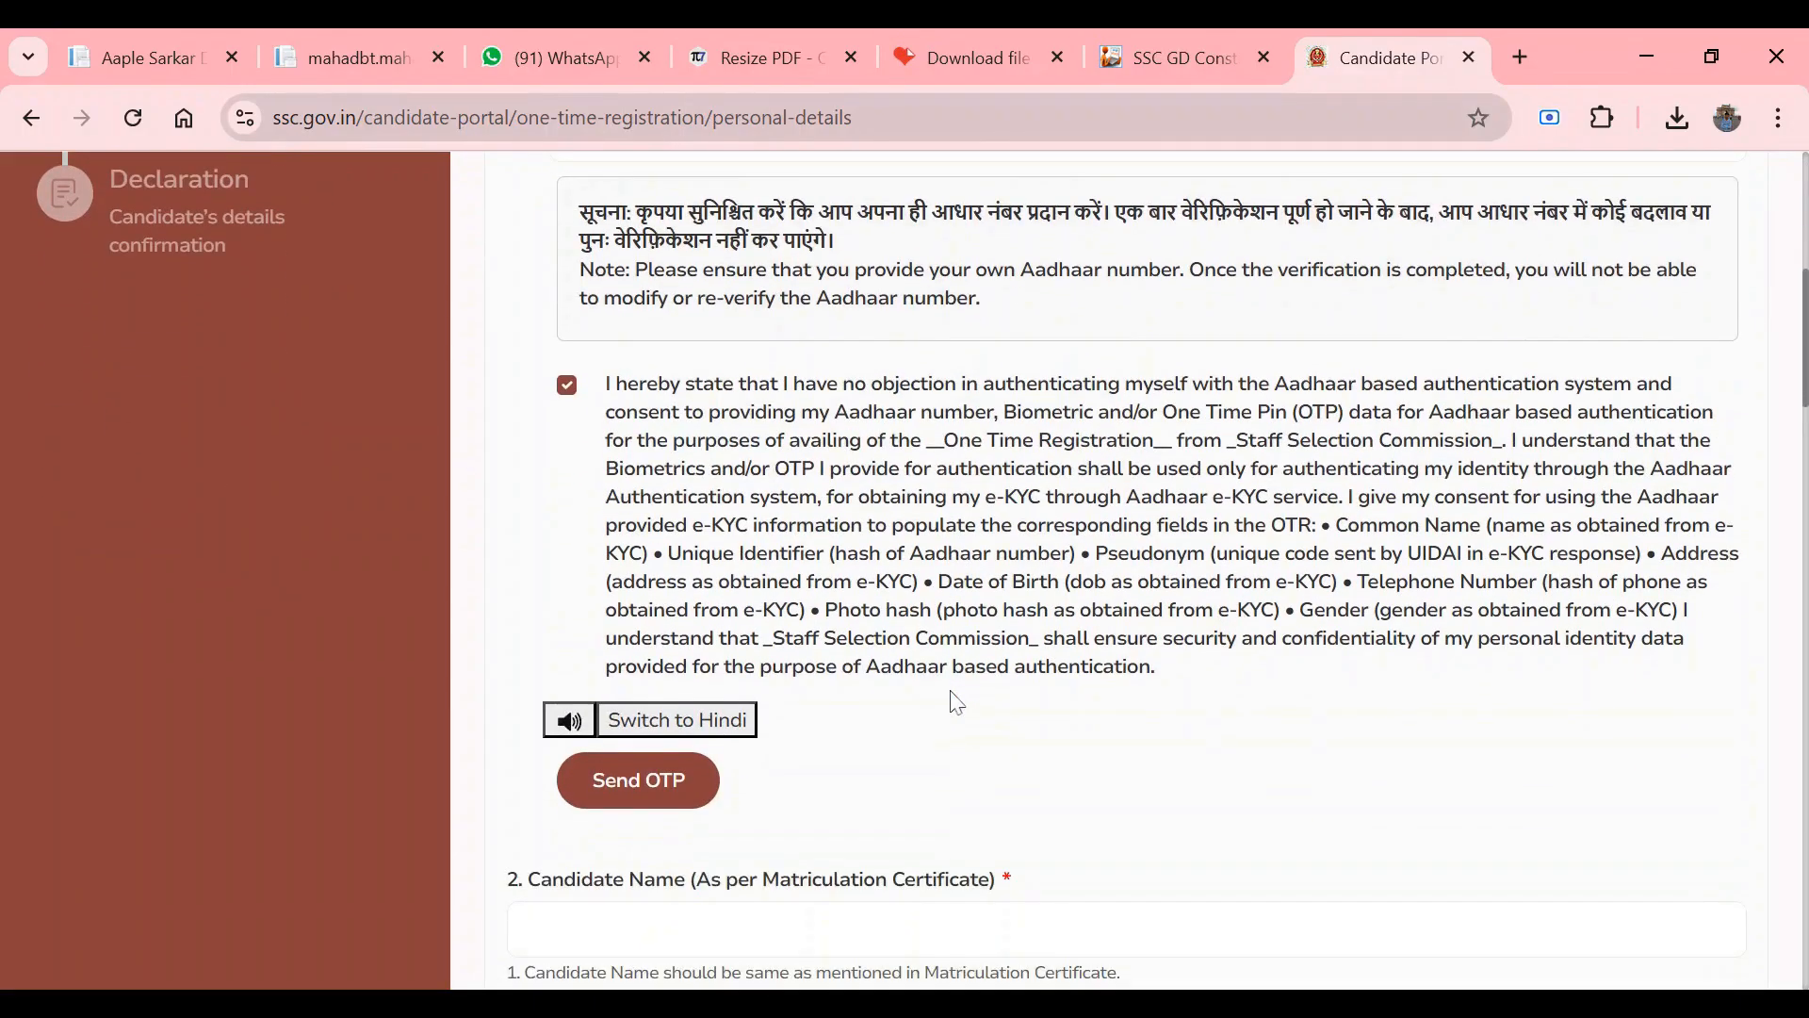
Verify the Aadhaar number with the one-time password received for it.
left_click(630, 782)
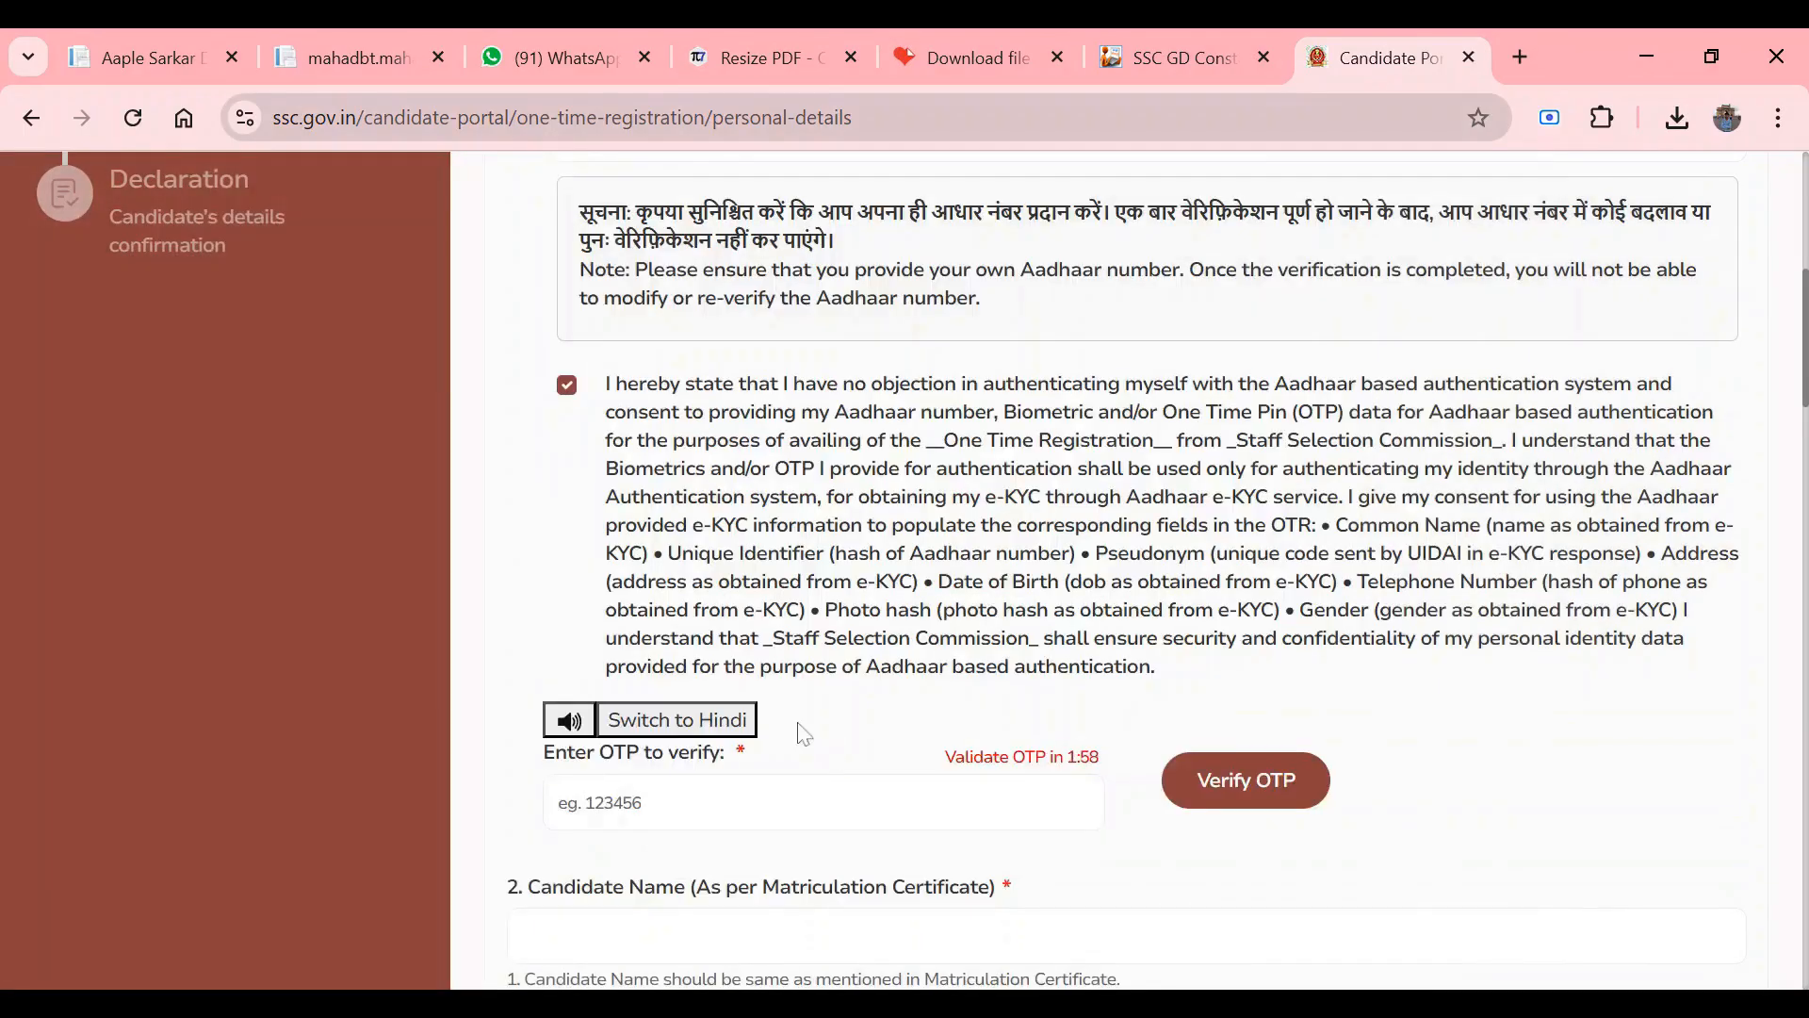
left_click(789, 802)
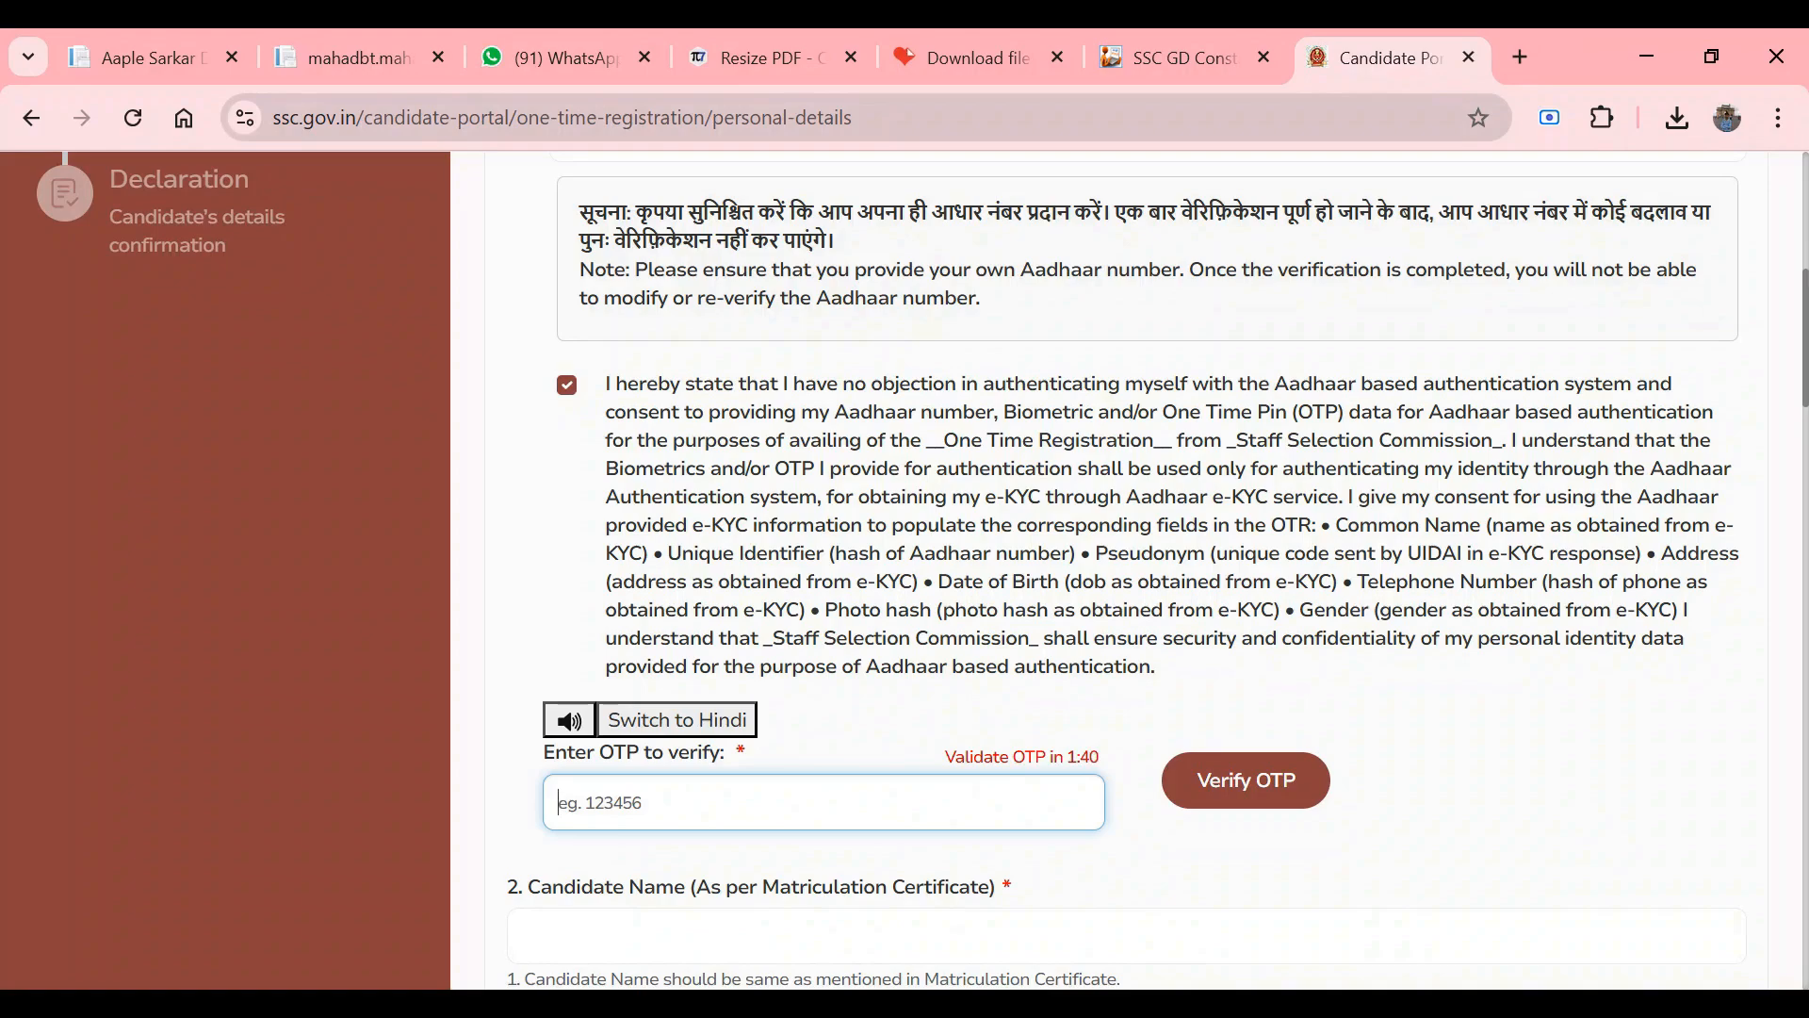
left_click(1256, 797)
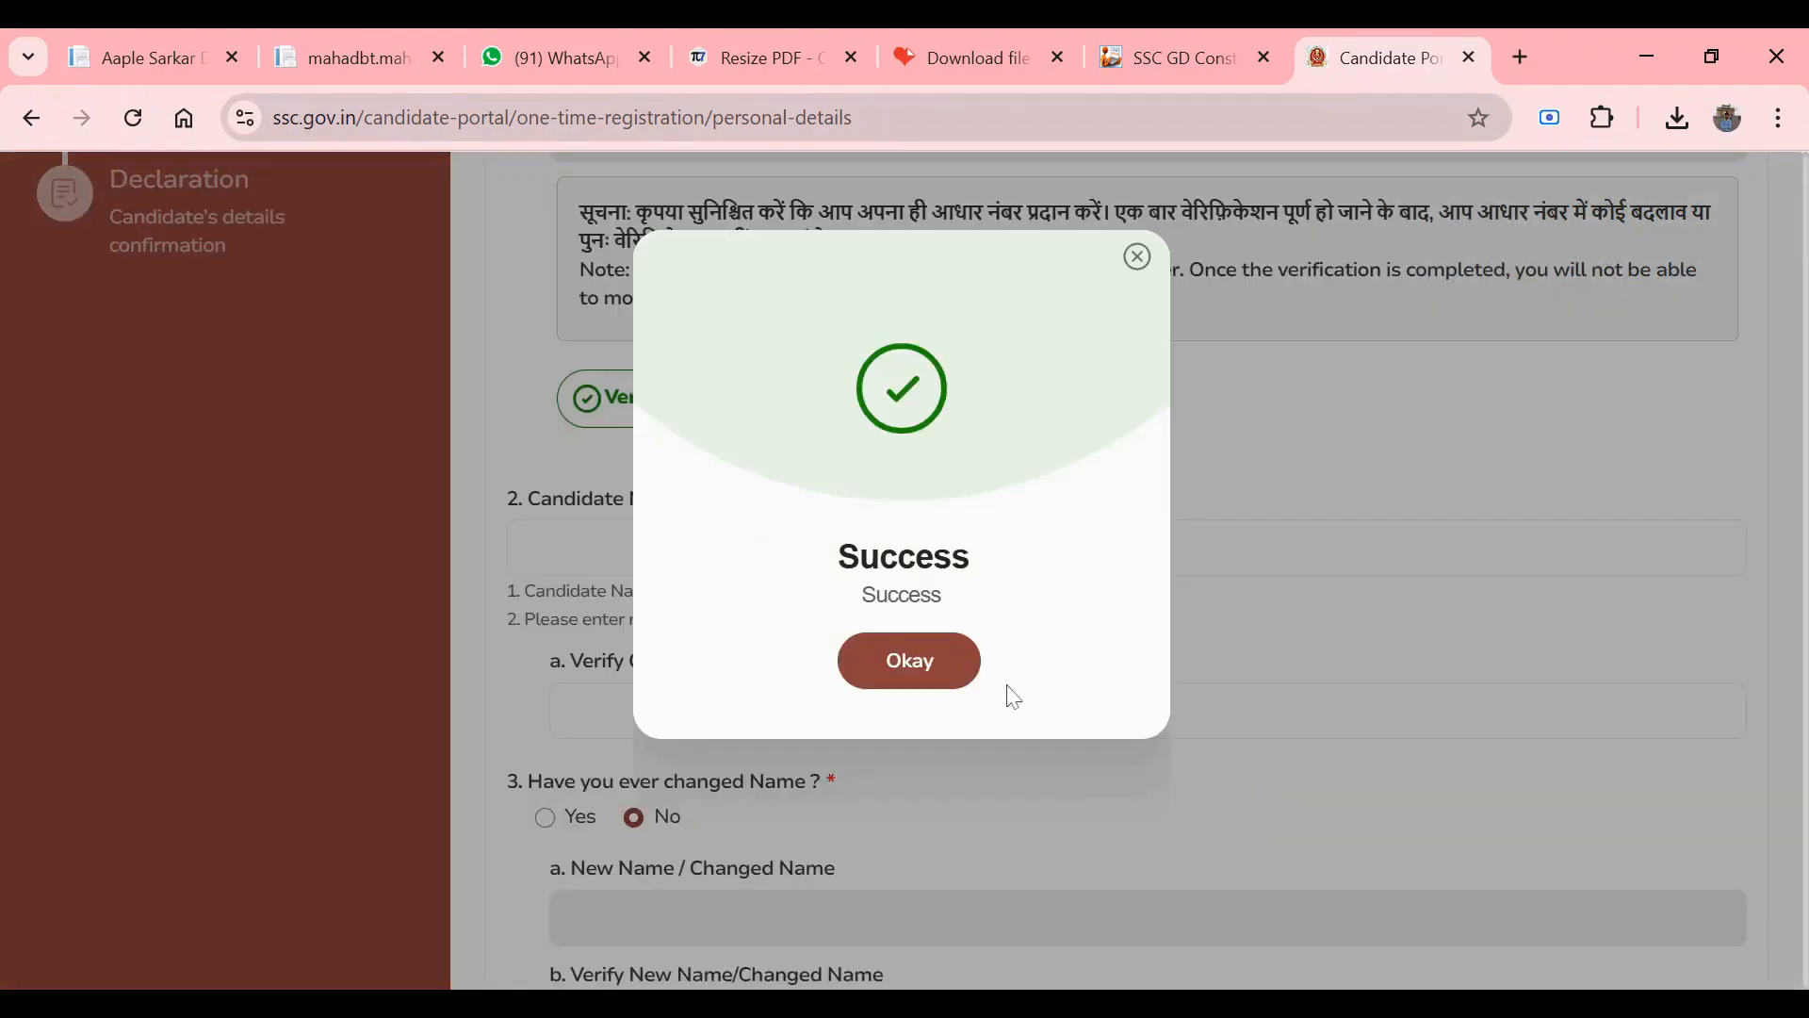
left_click(912, 675)
Enter the candidate's full name in Candidate Name and repeat it in Verify Candidate Name.
scroll(1175, 644, "down", 4)
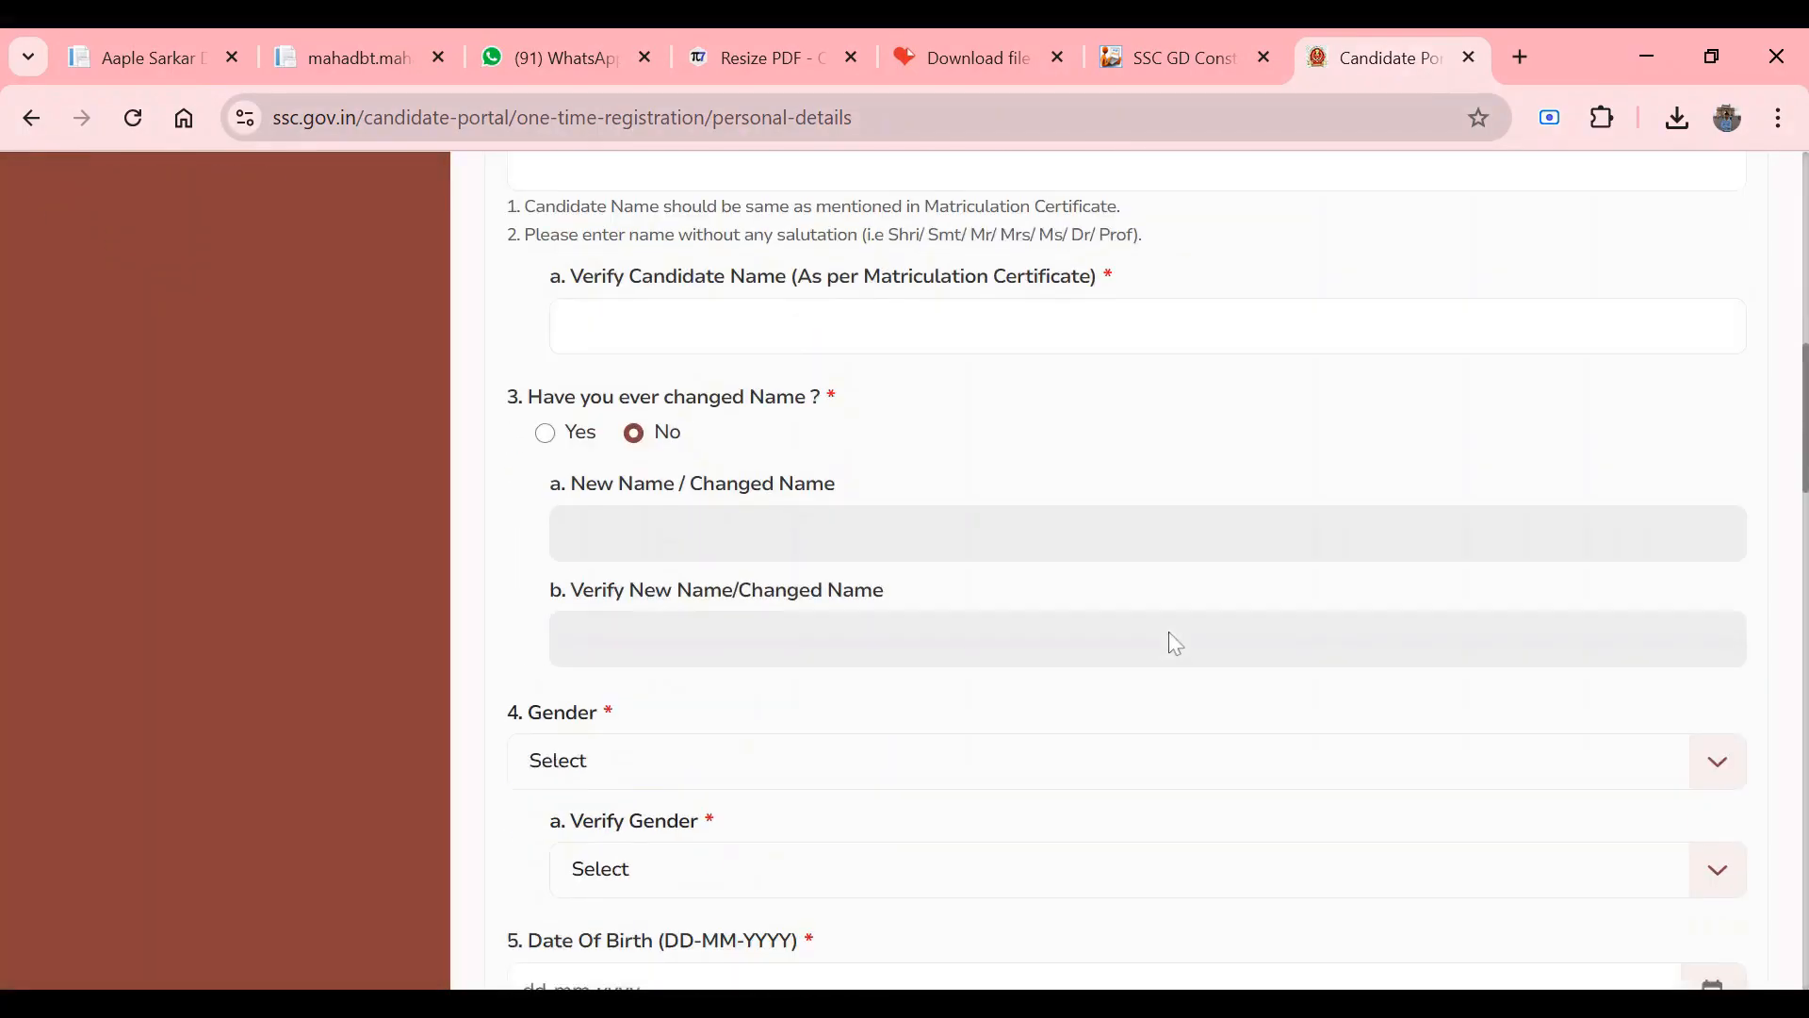
scroll(1175, 643, "down", 3)
scroll(1175, 644, "up", 3)
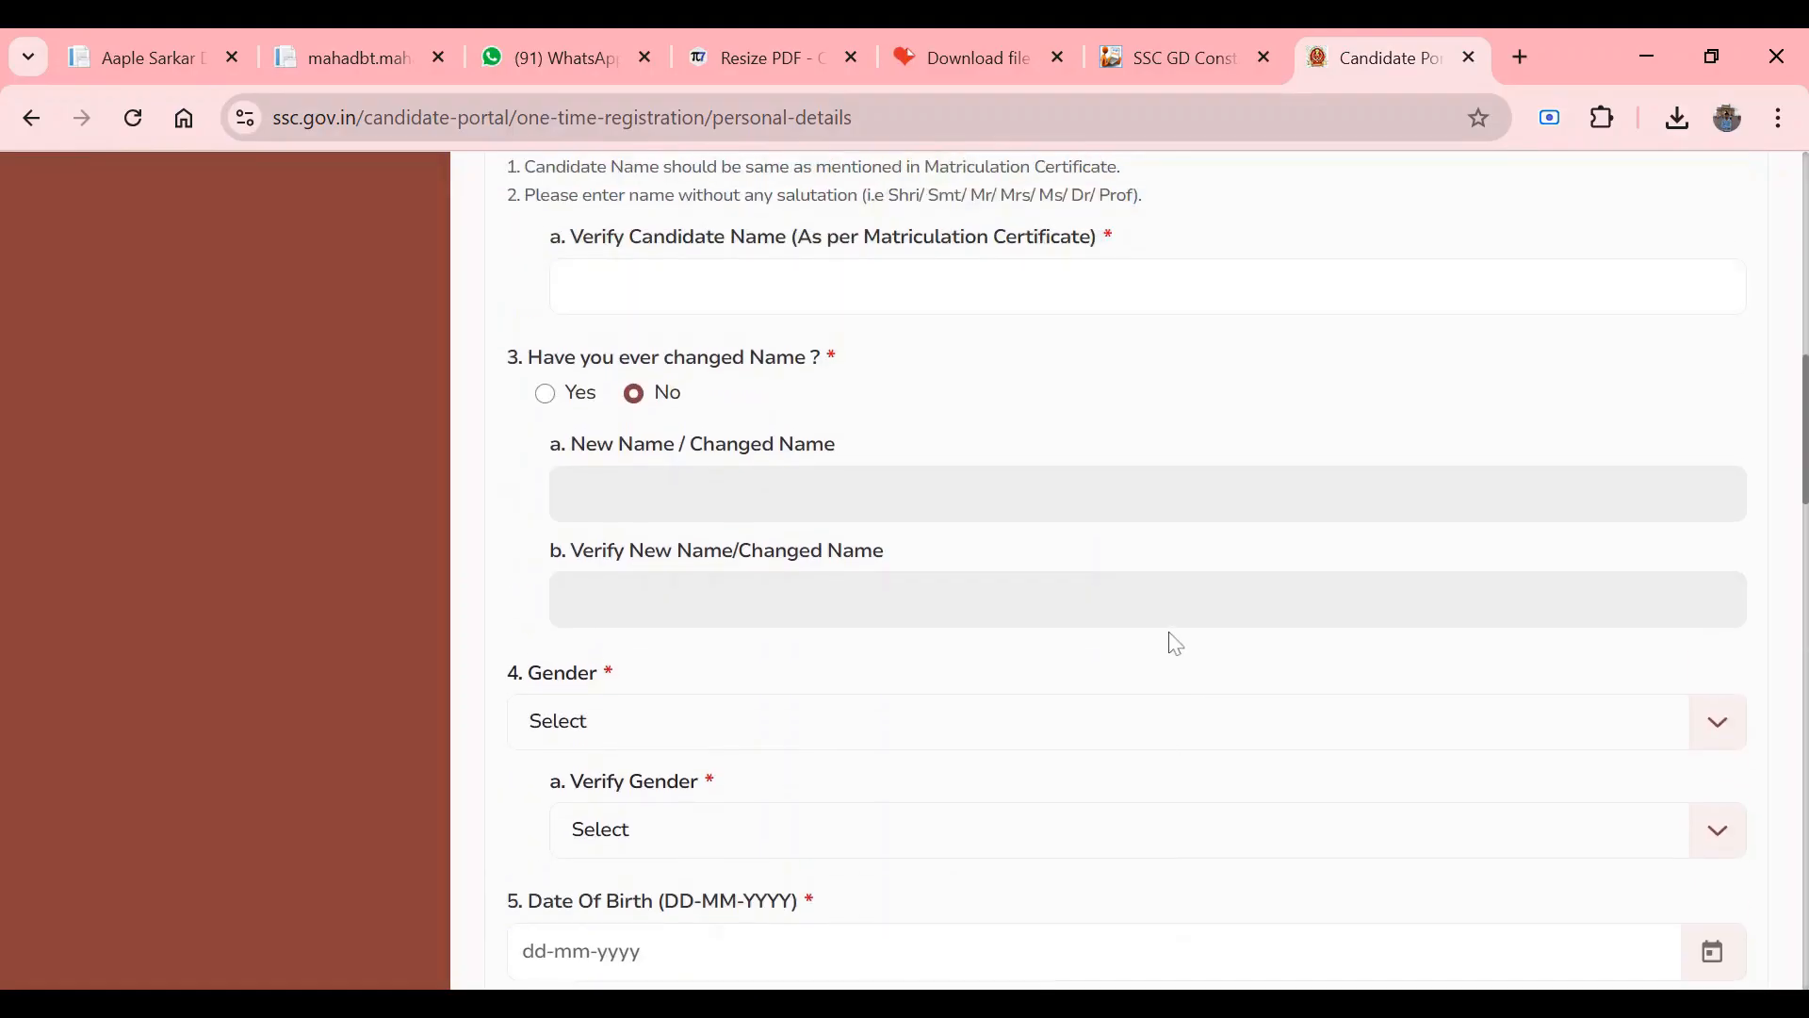
scroll(1175, 644, "up", 5)
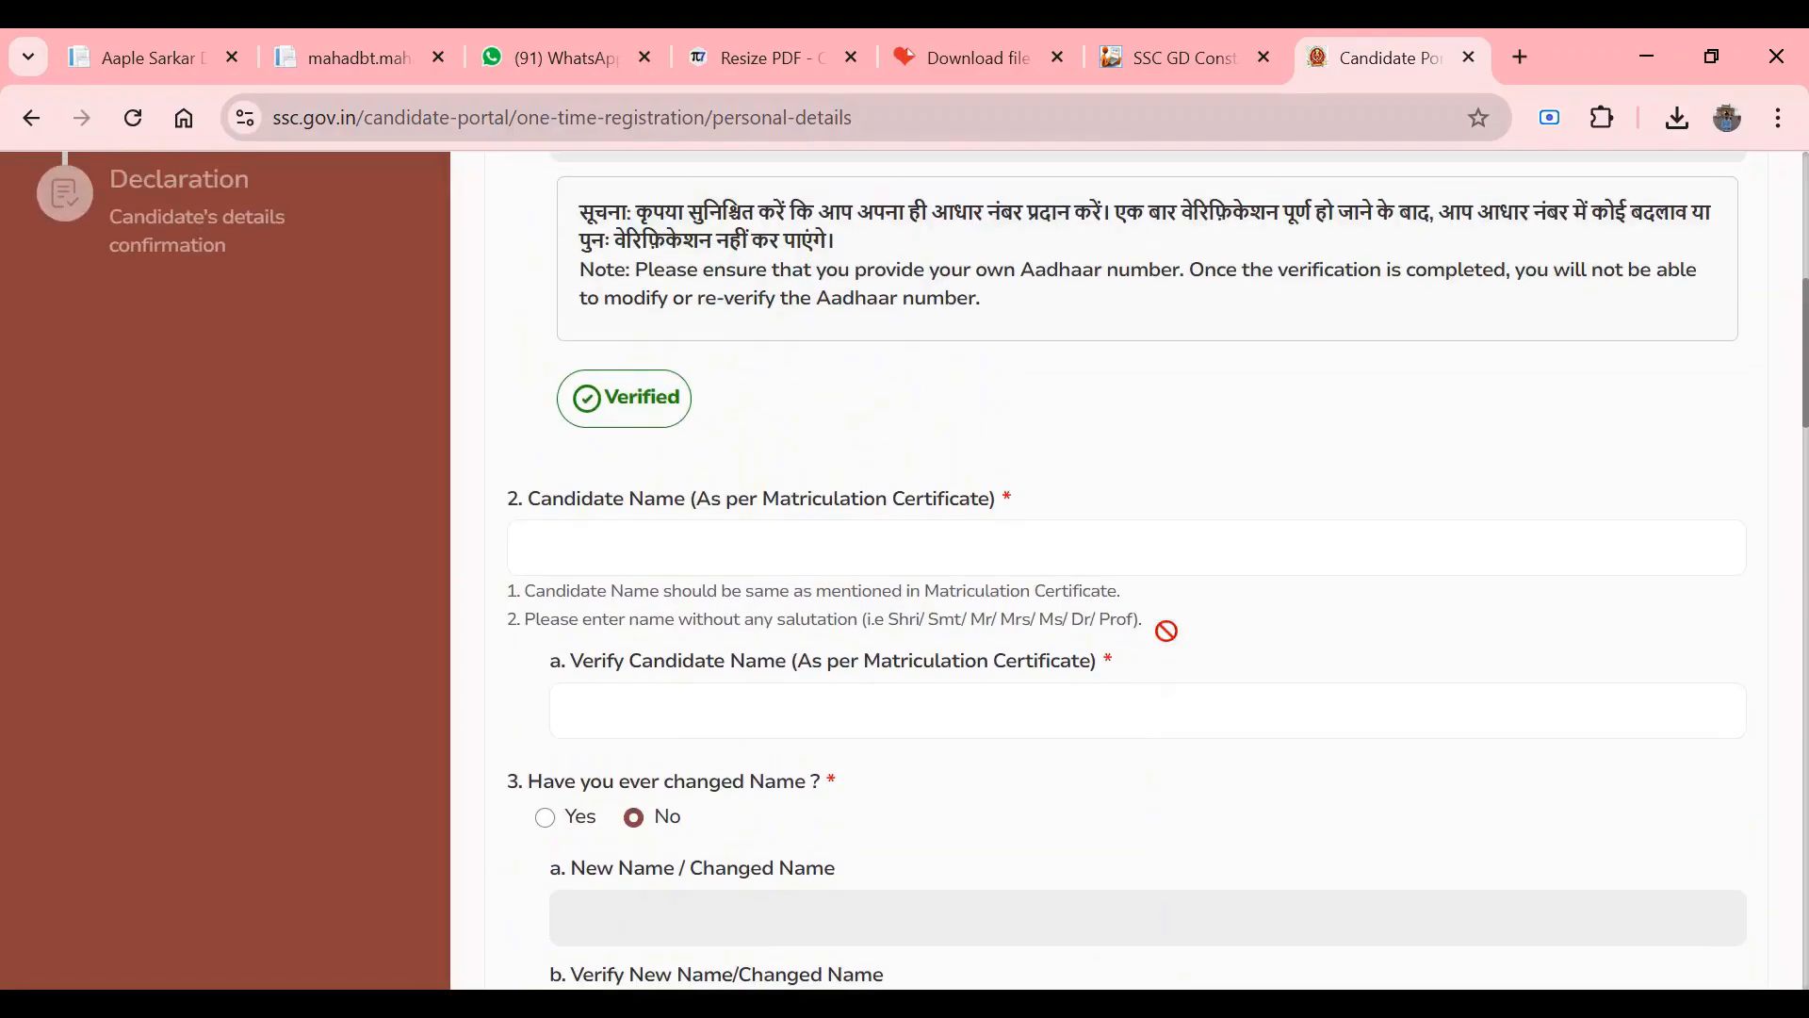
left_click(1127, 548)
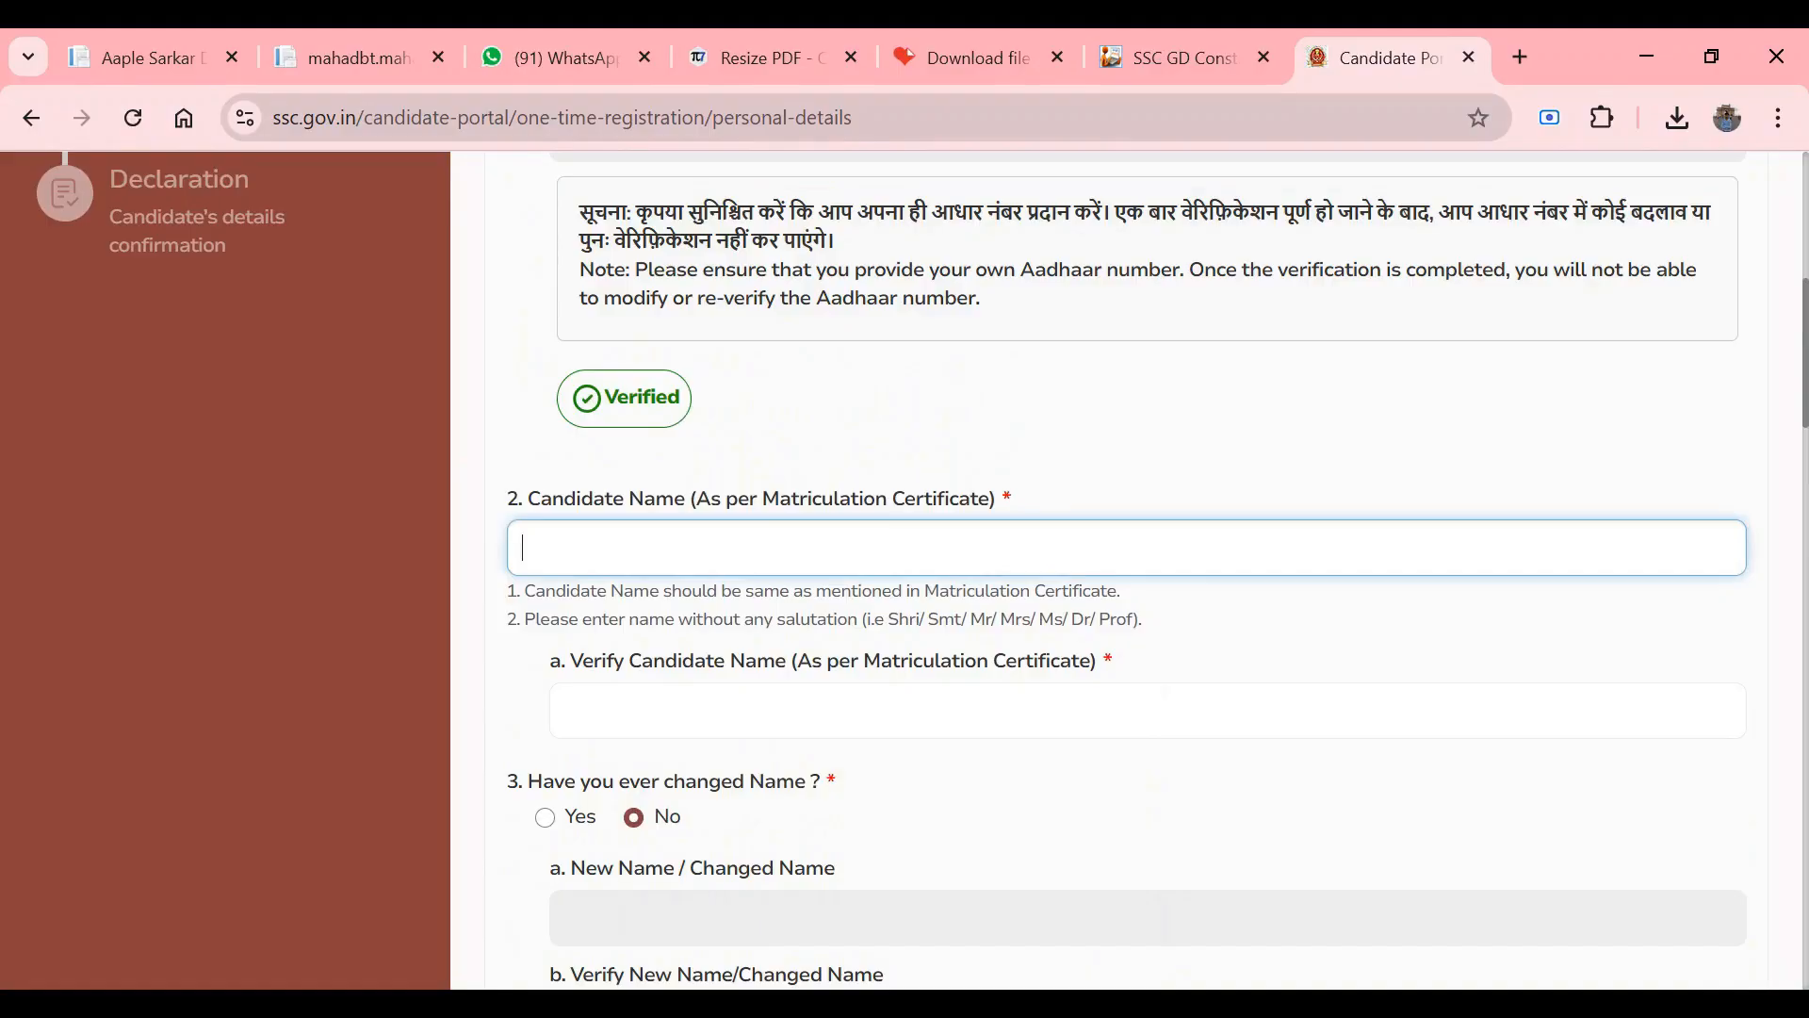
type("SUN")
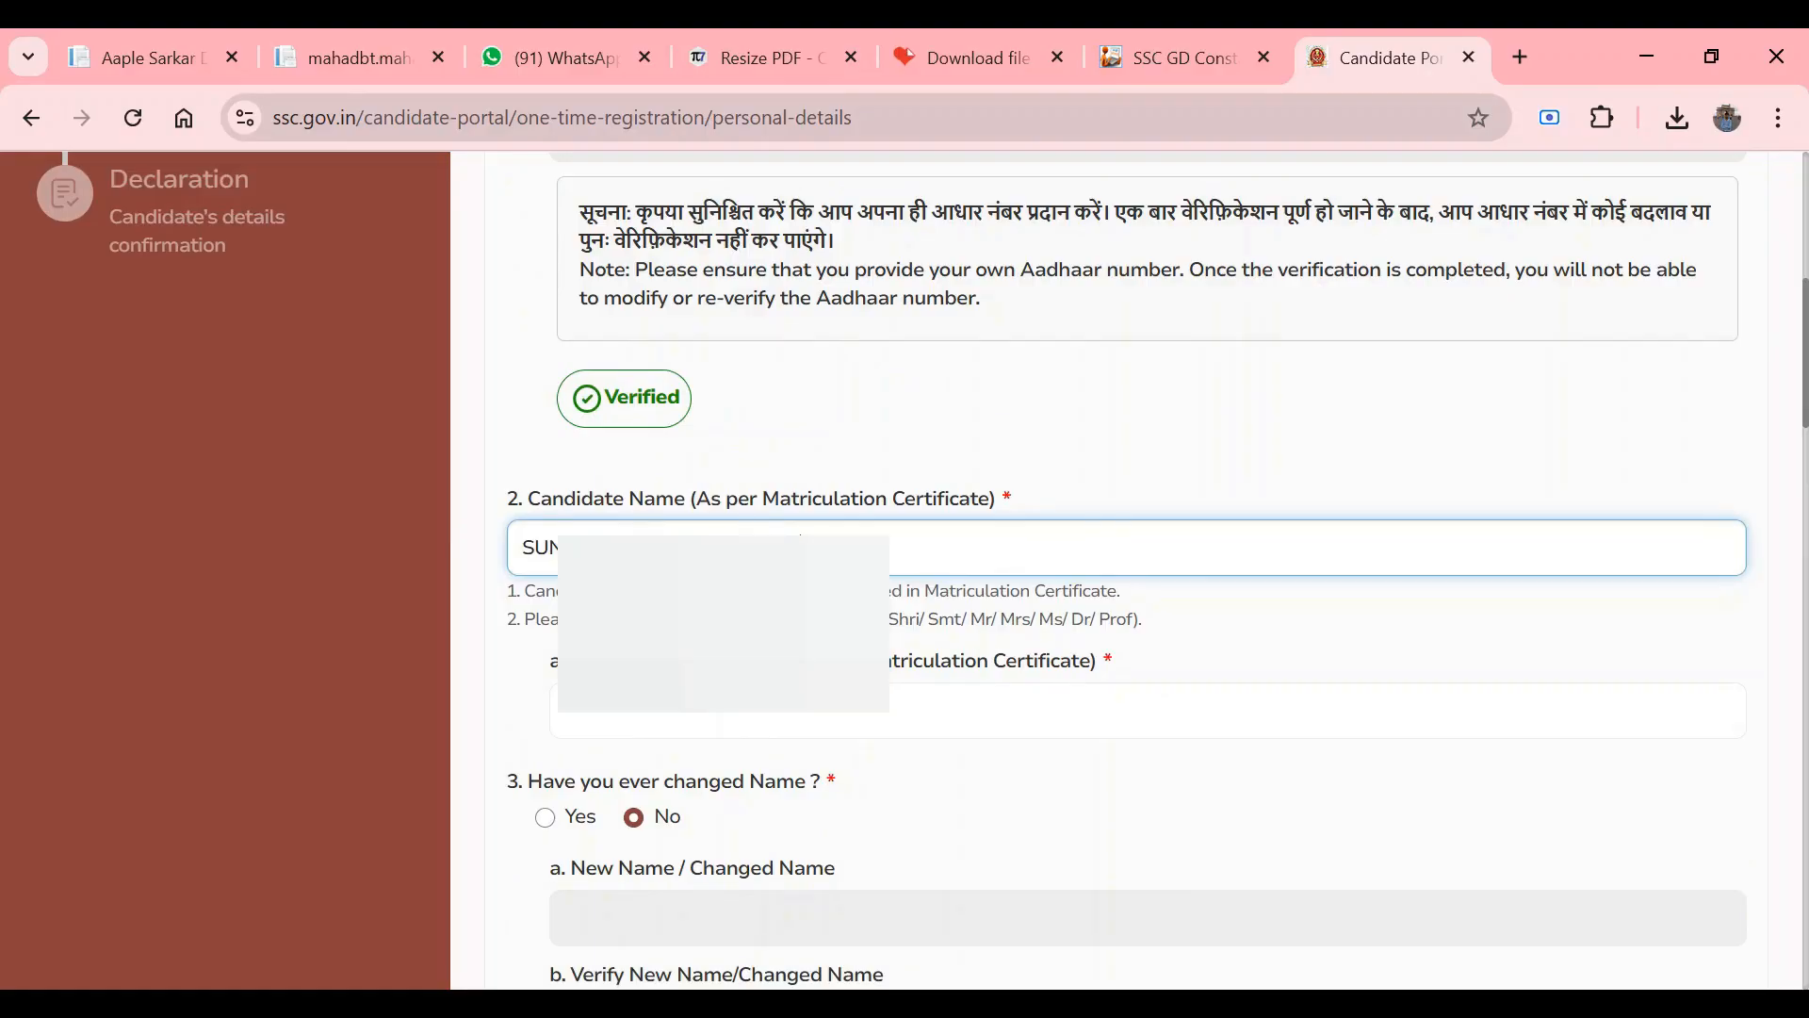
left_click(565, 718)
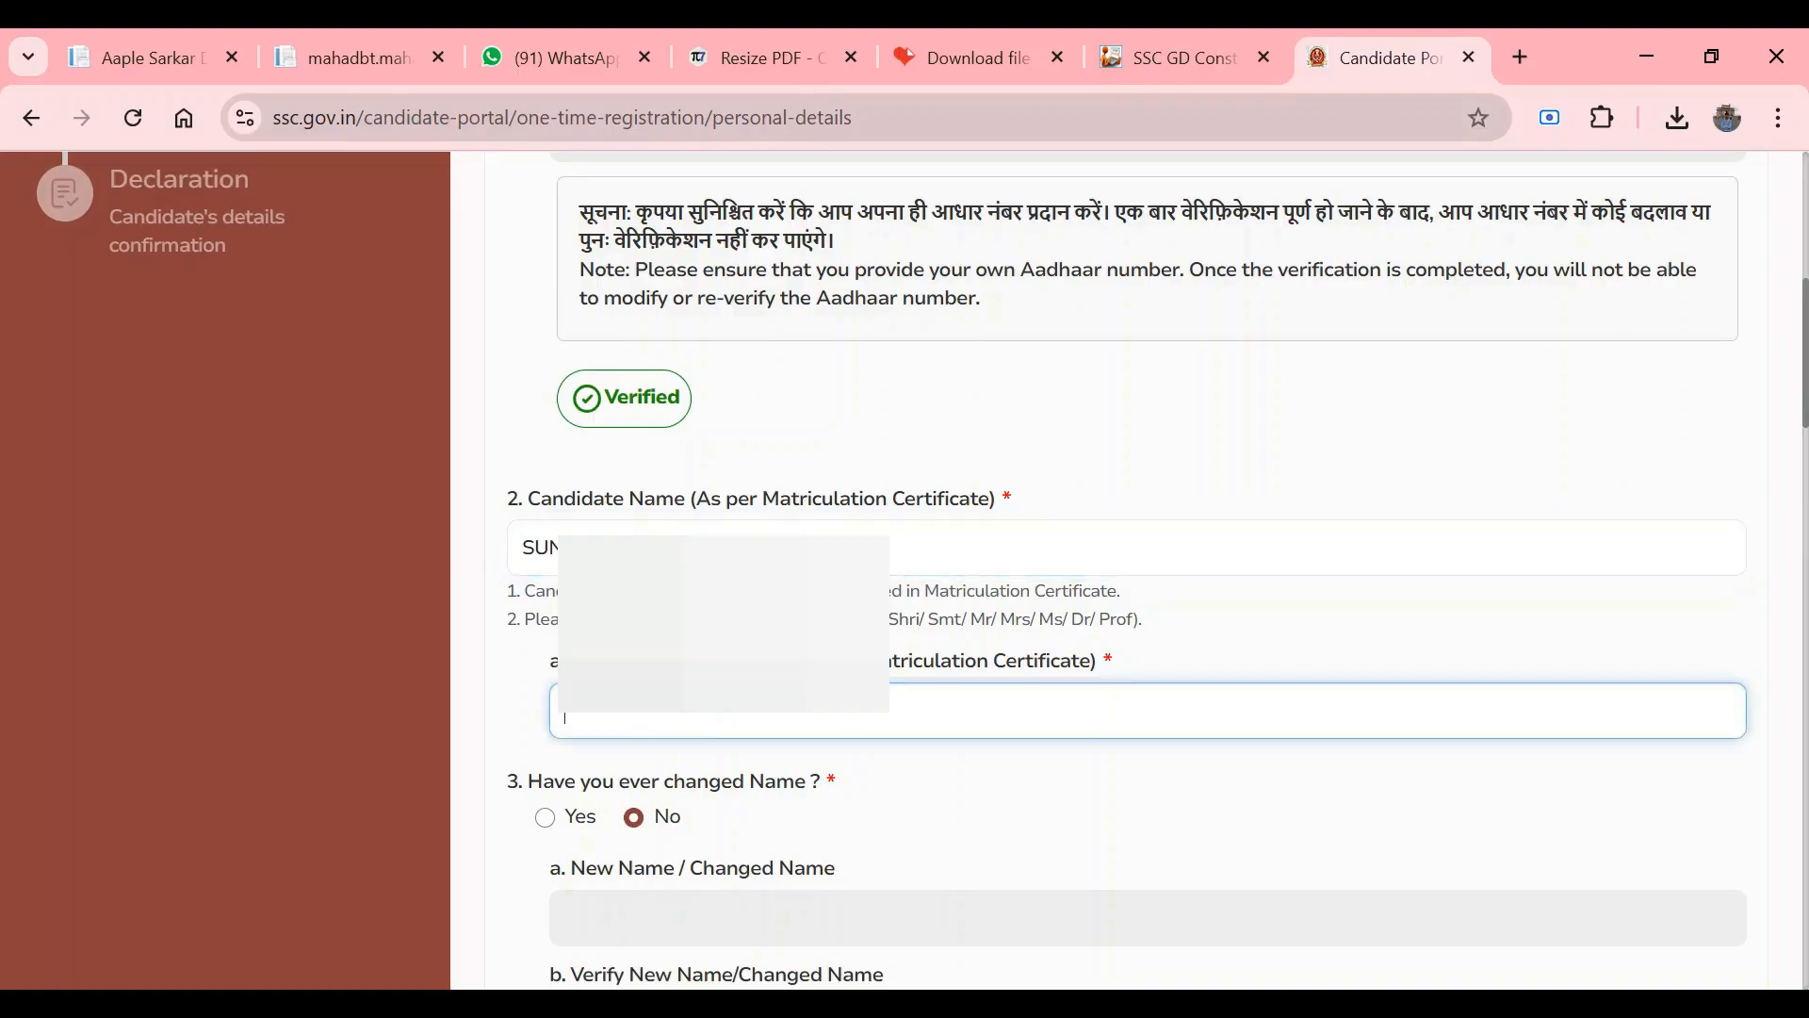
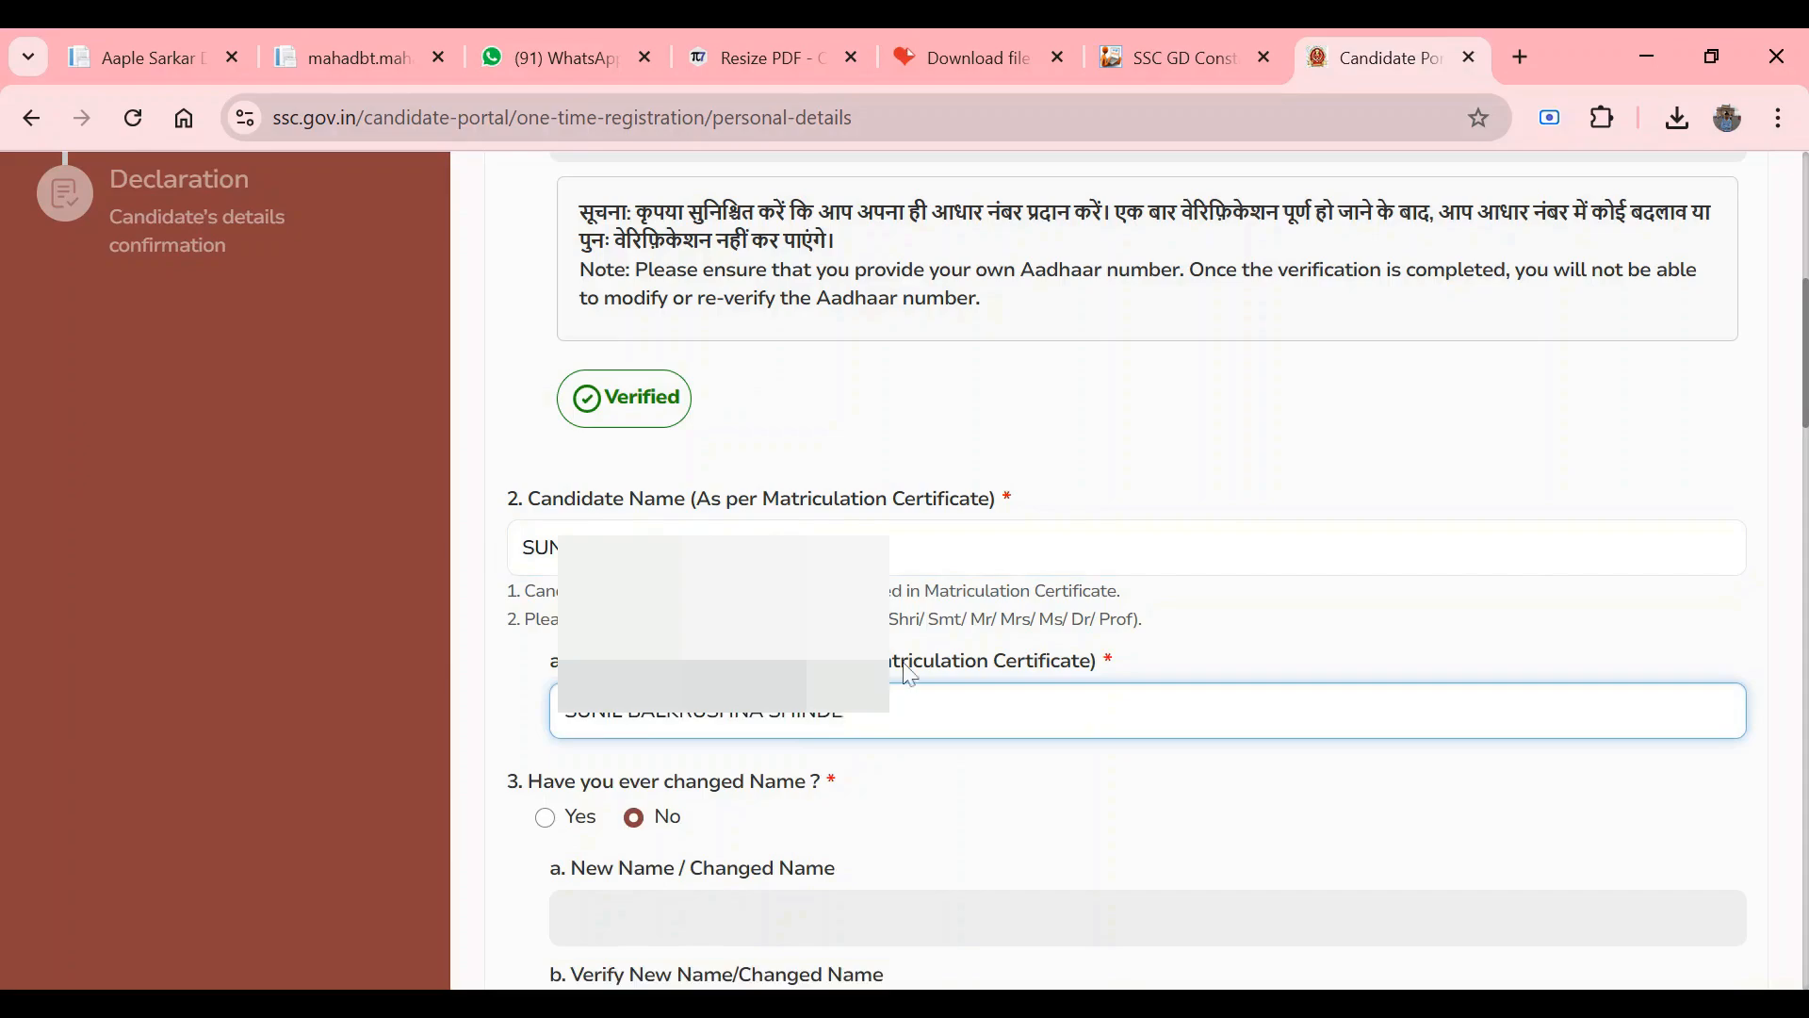
scroll(909, 674, "down", 8)
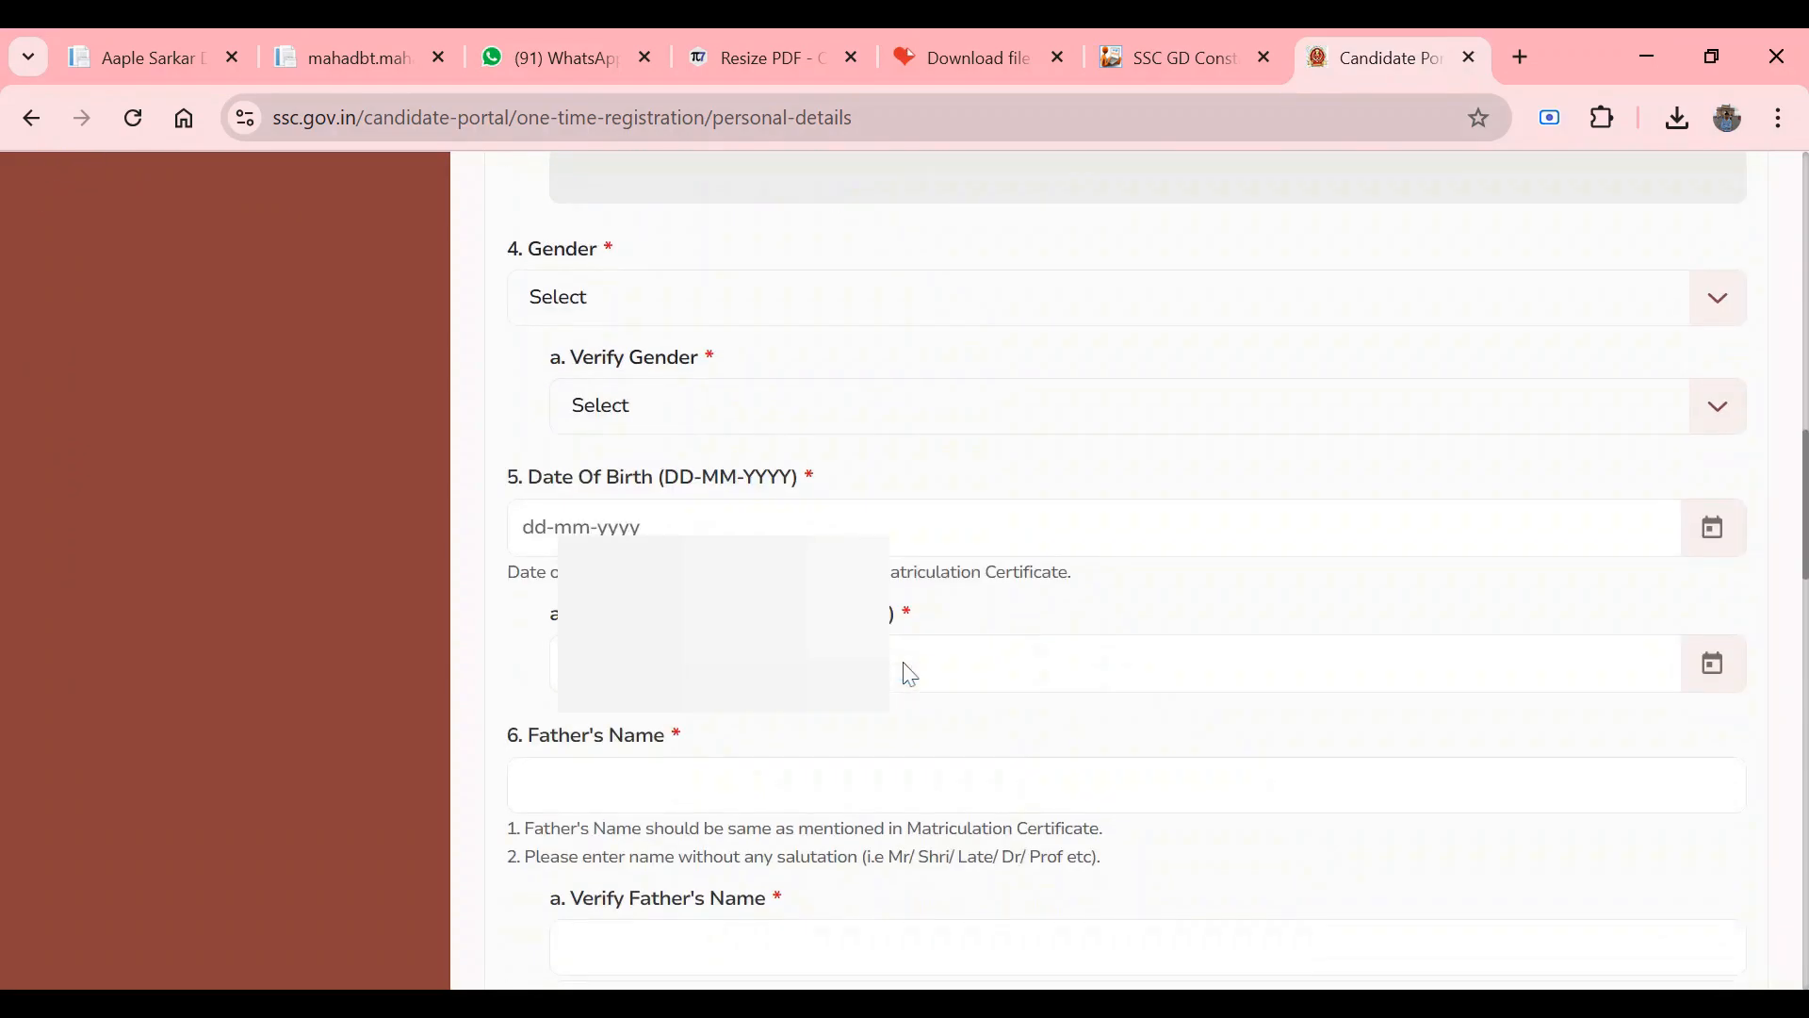
Set both Gender and Verify Gender to Male.
left_click(652, 300)
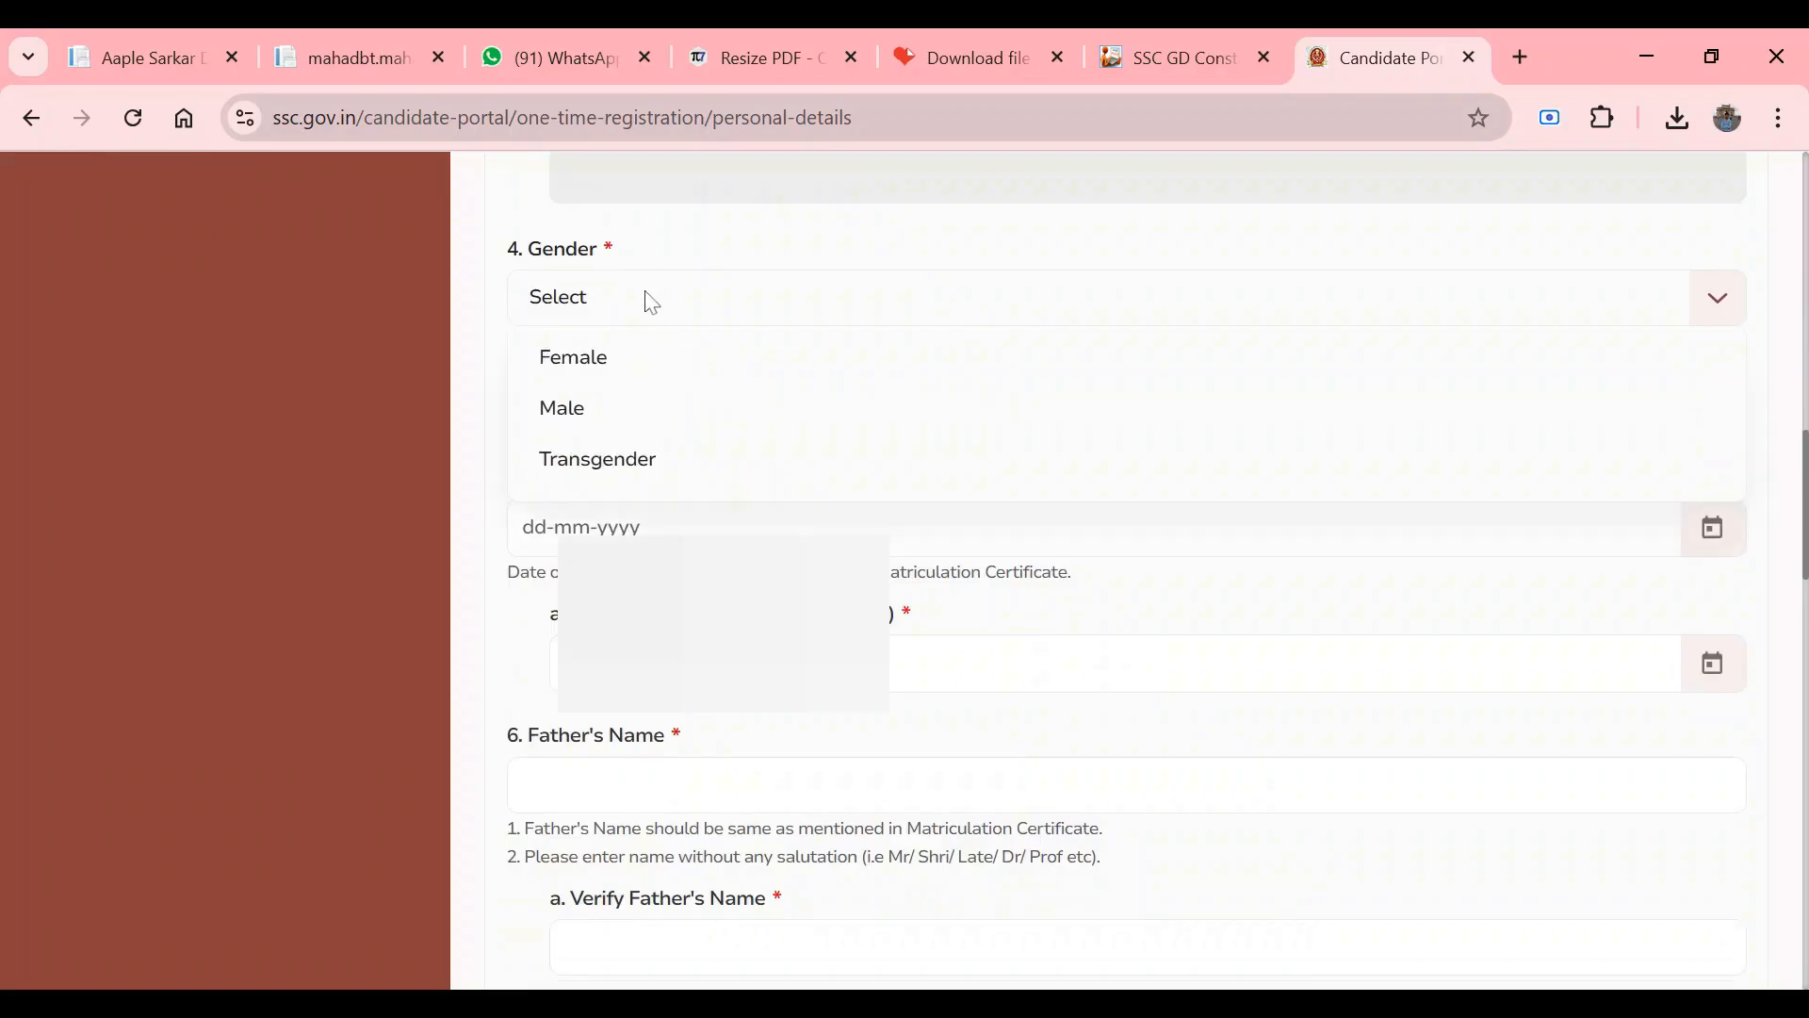
left_click(588, 410)
left_click(720, 424)
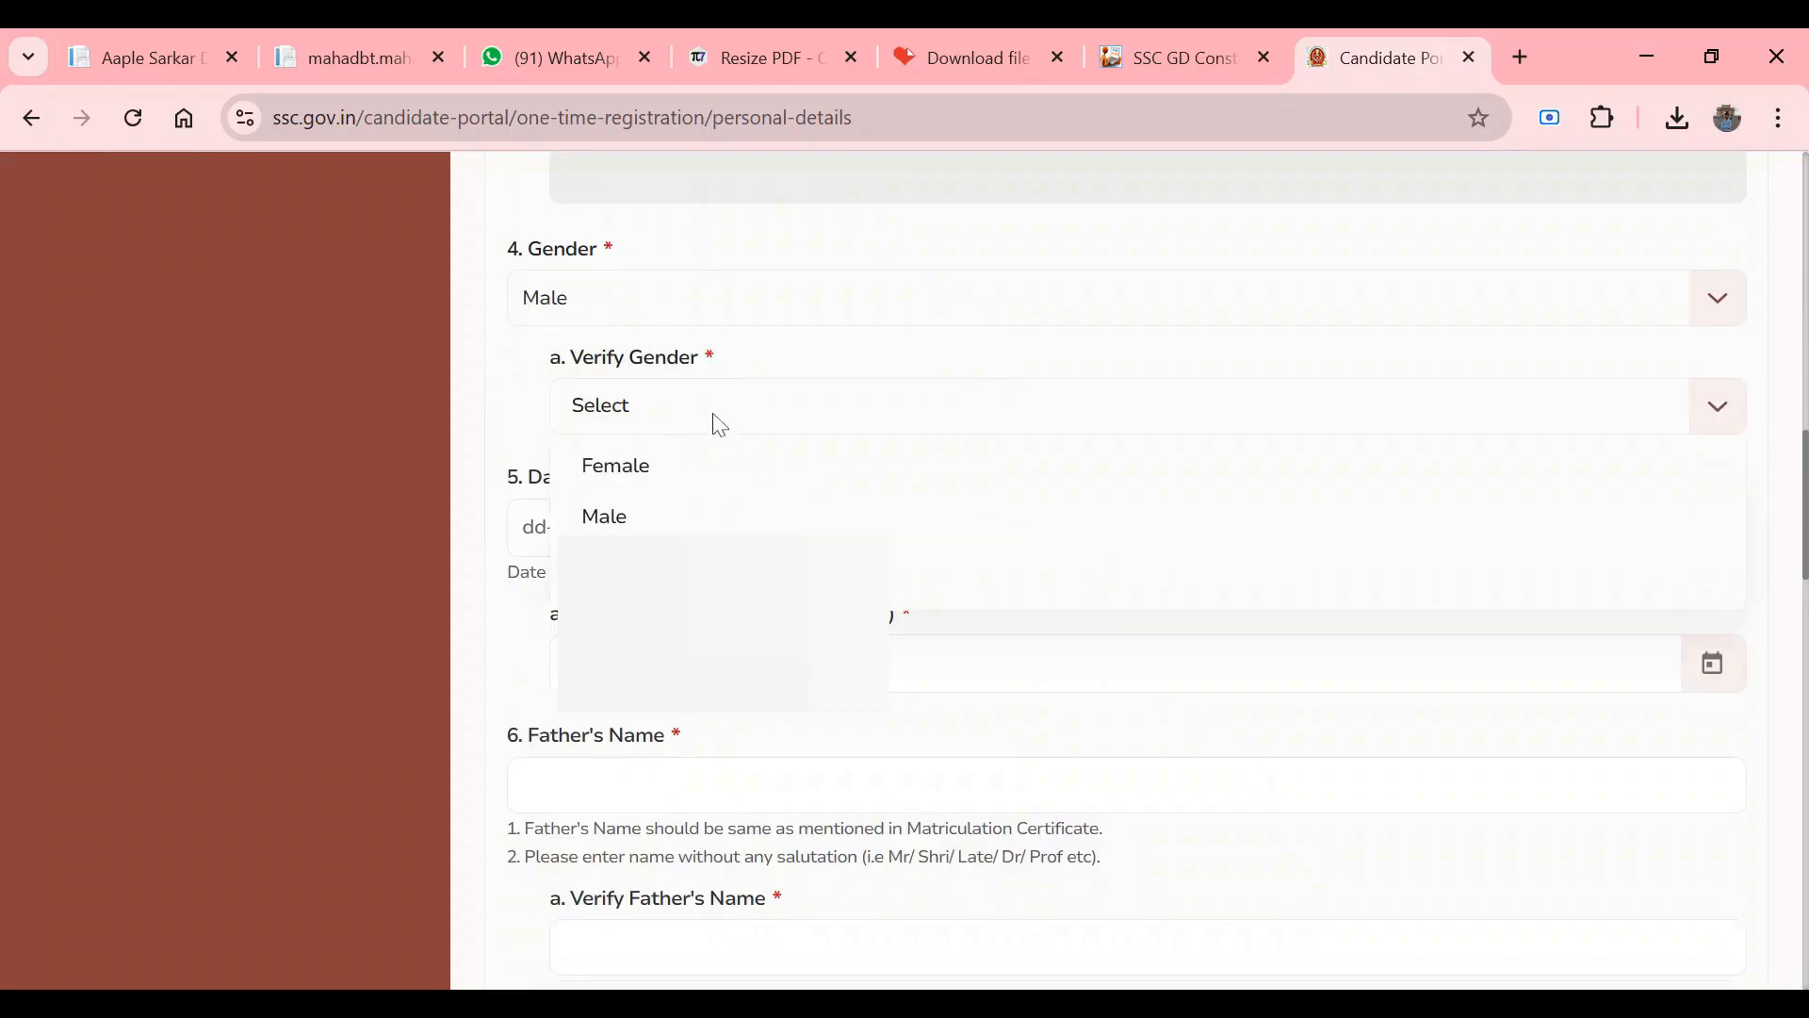
left_click(654, 517)
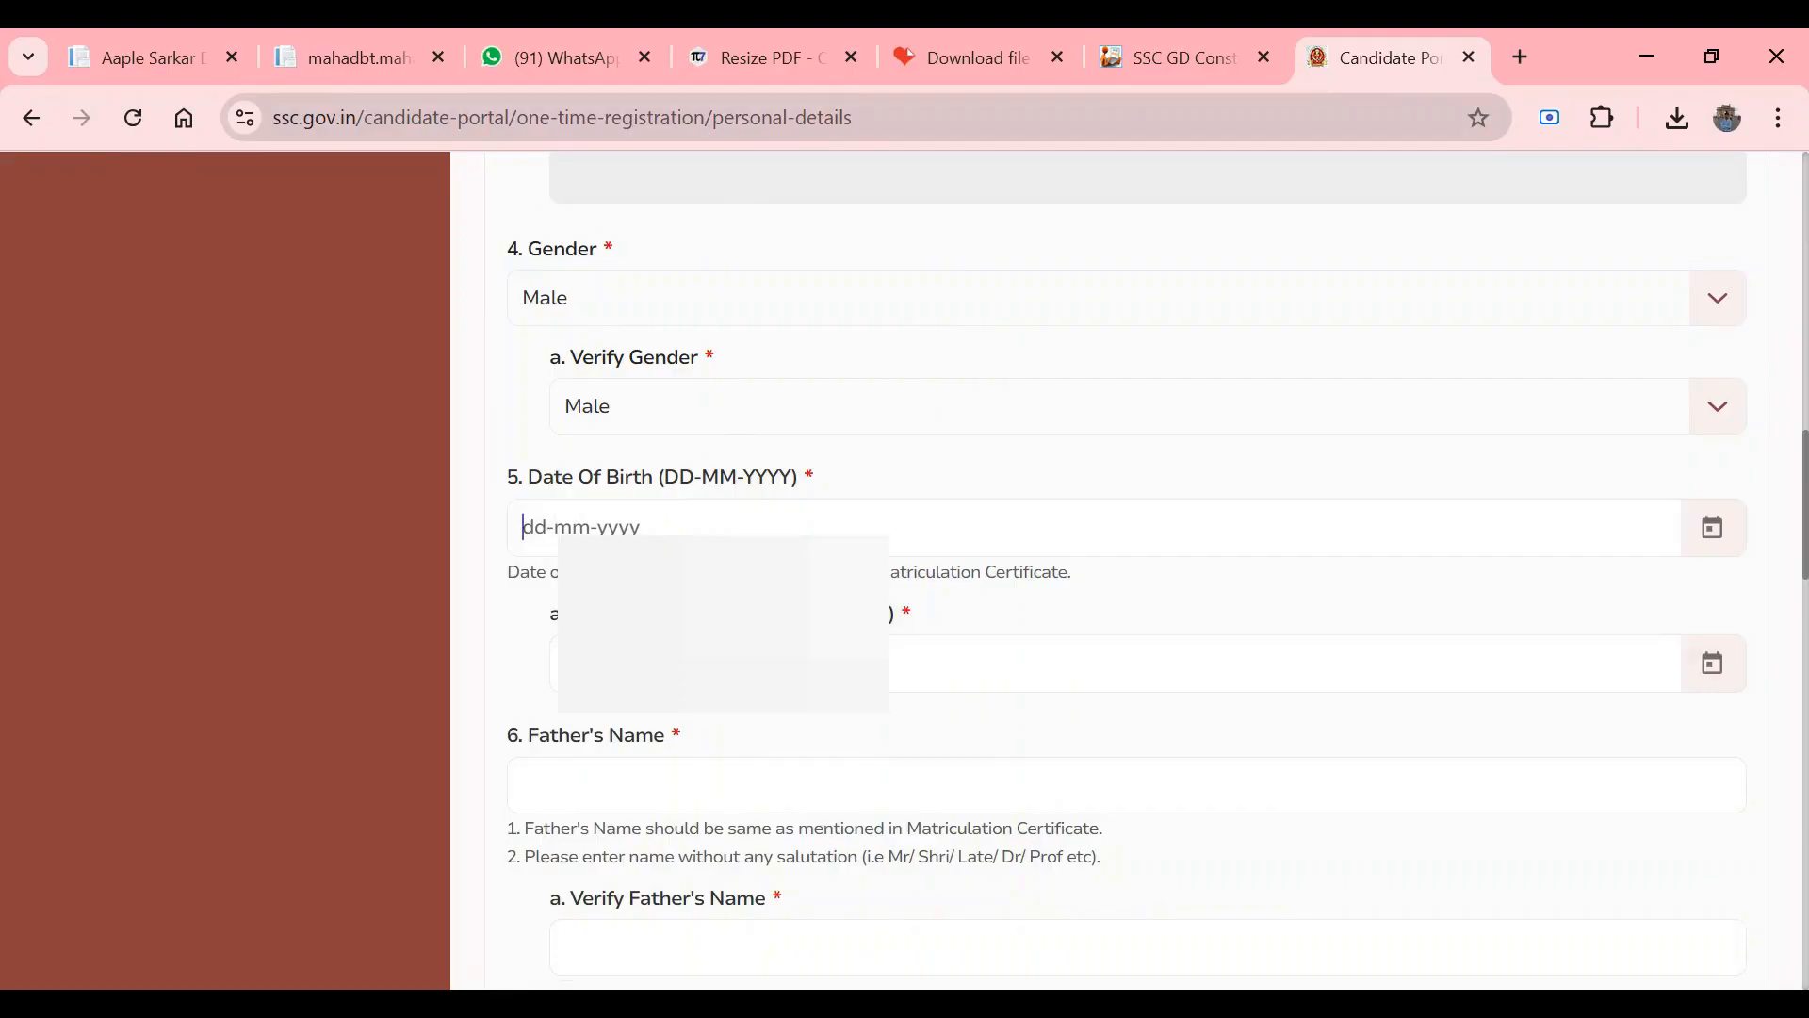
left_click(650, 586)
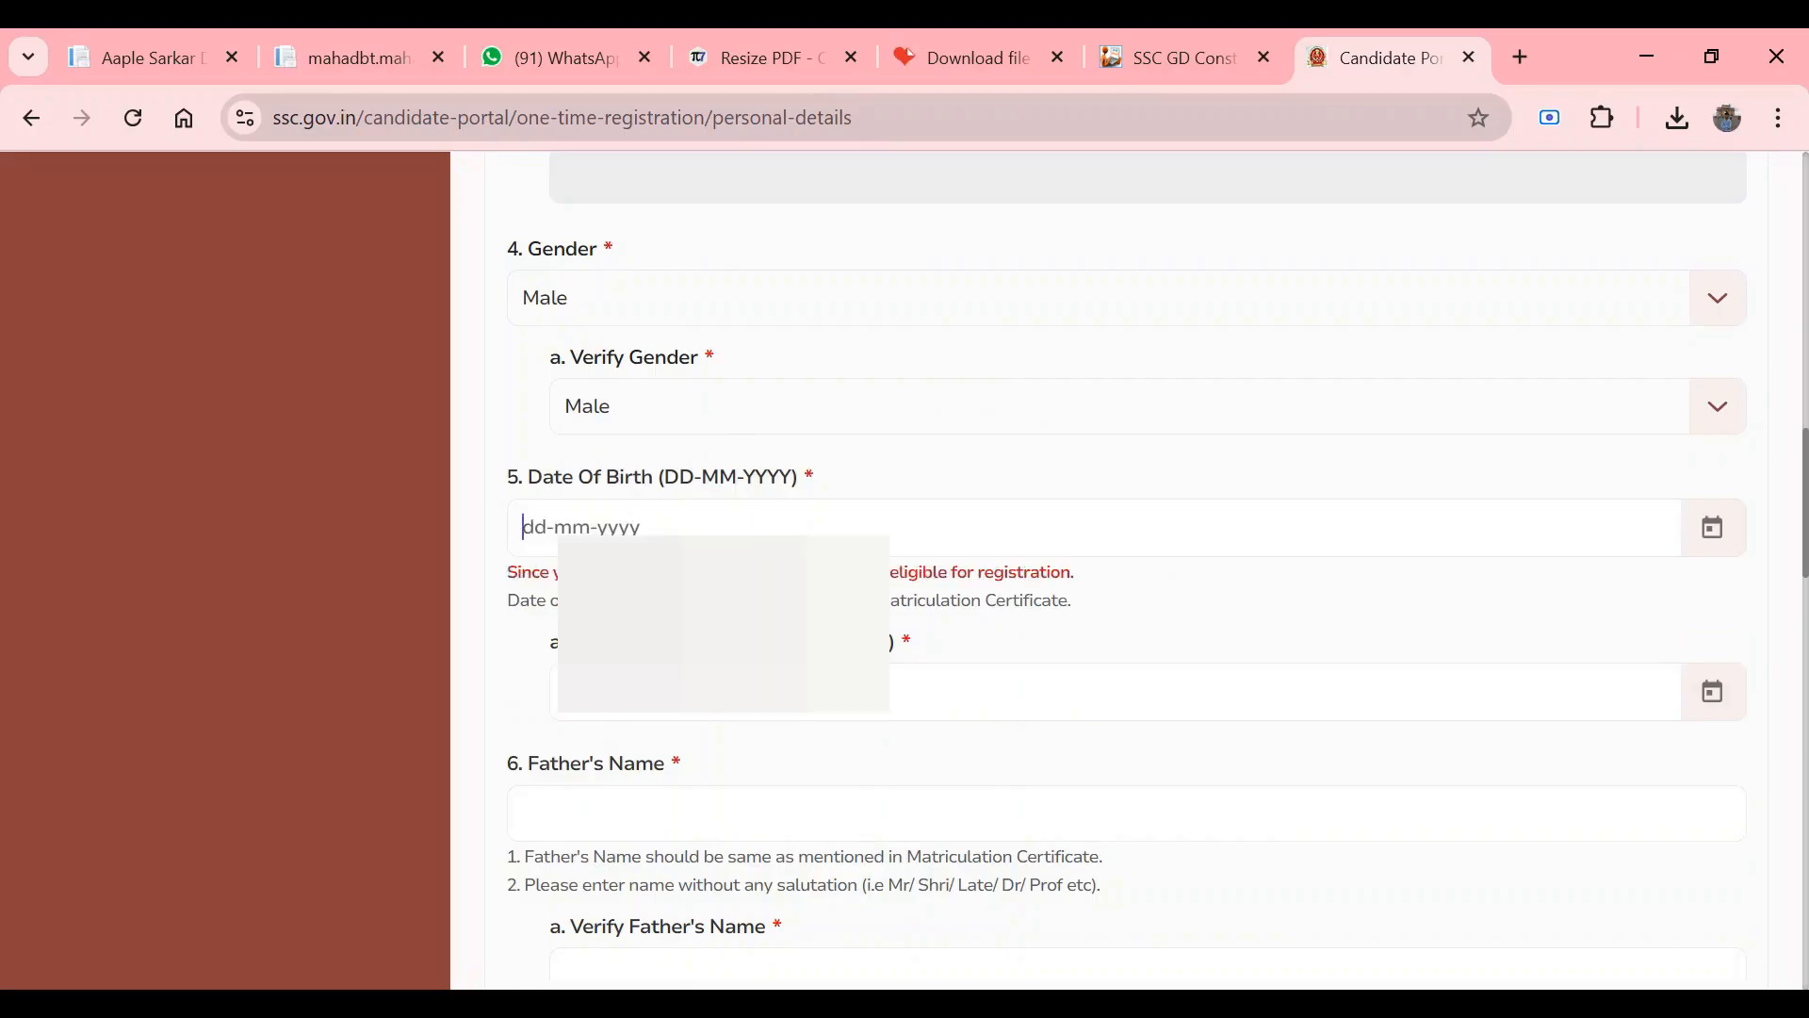
left_click(1712, 528)
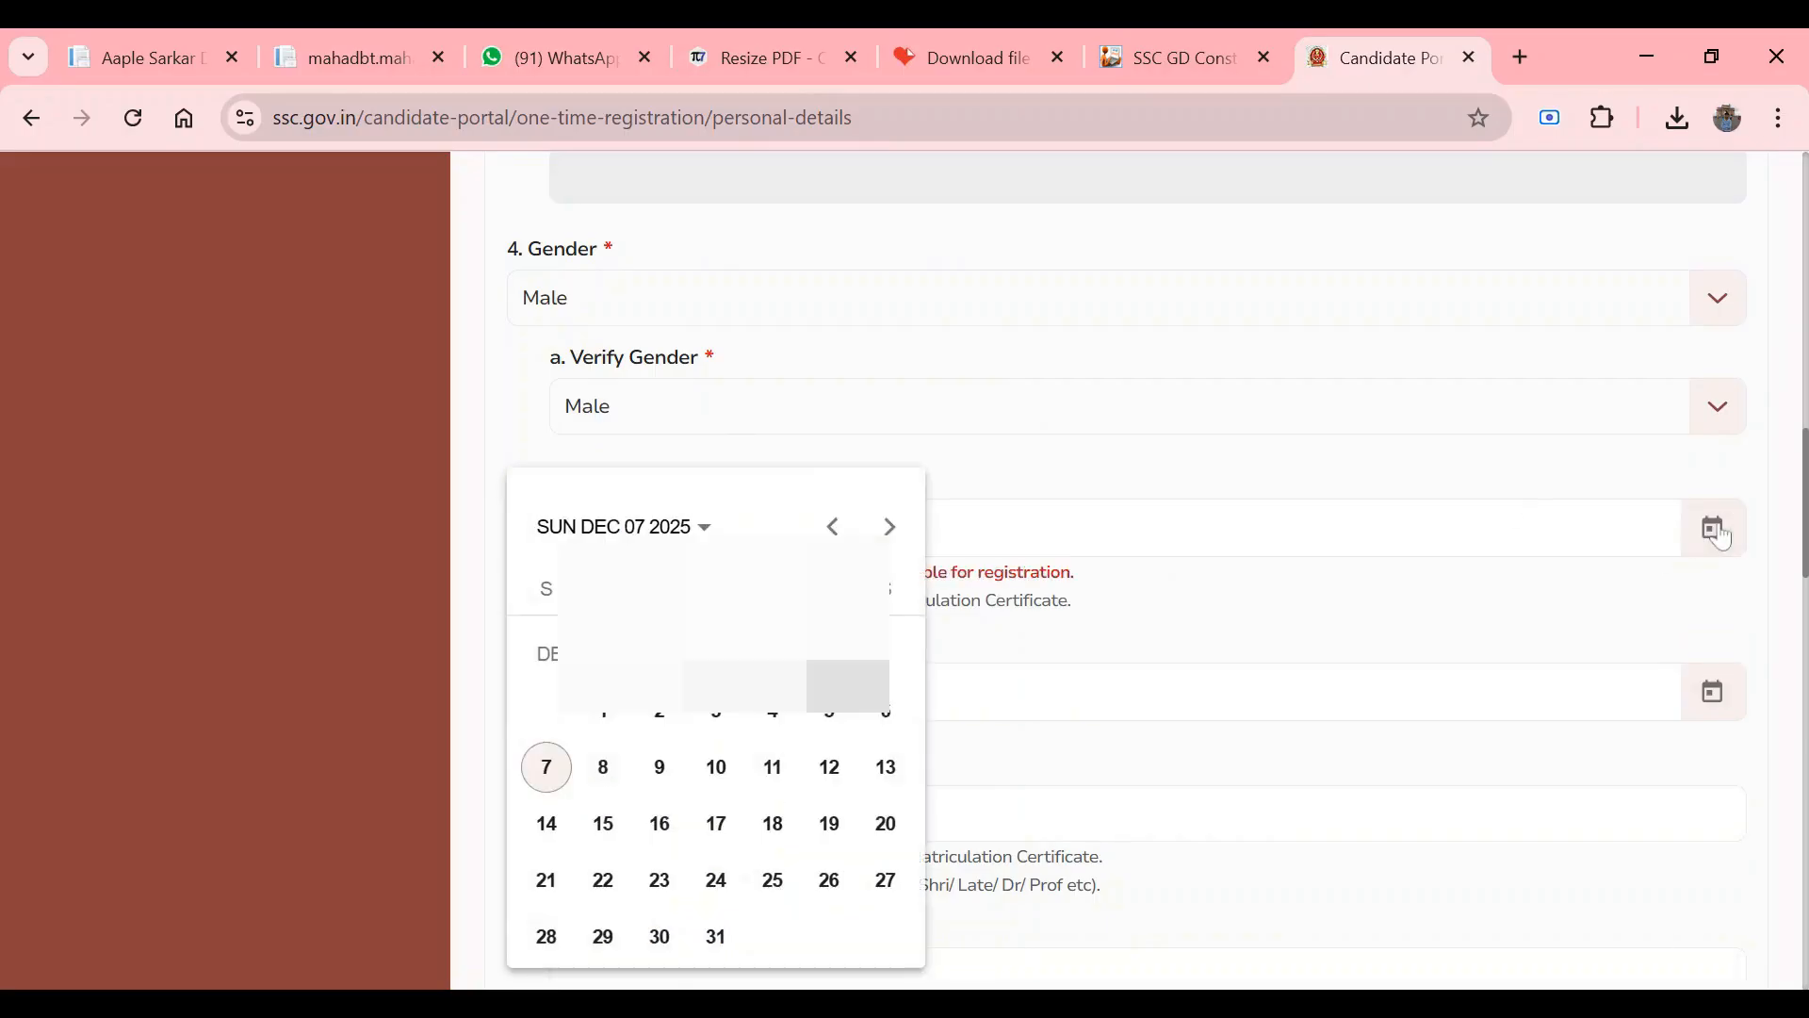
left_click(624, 529)
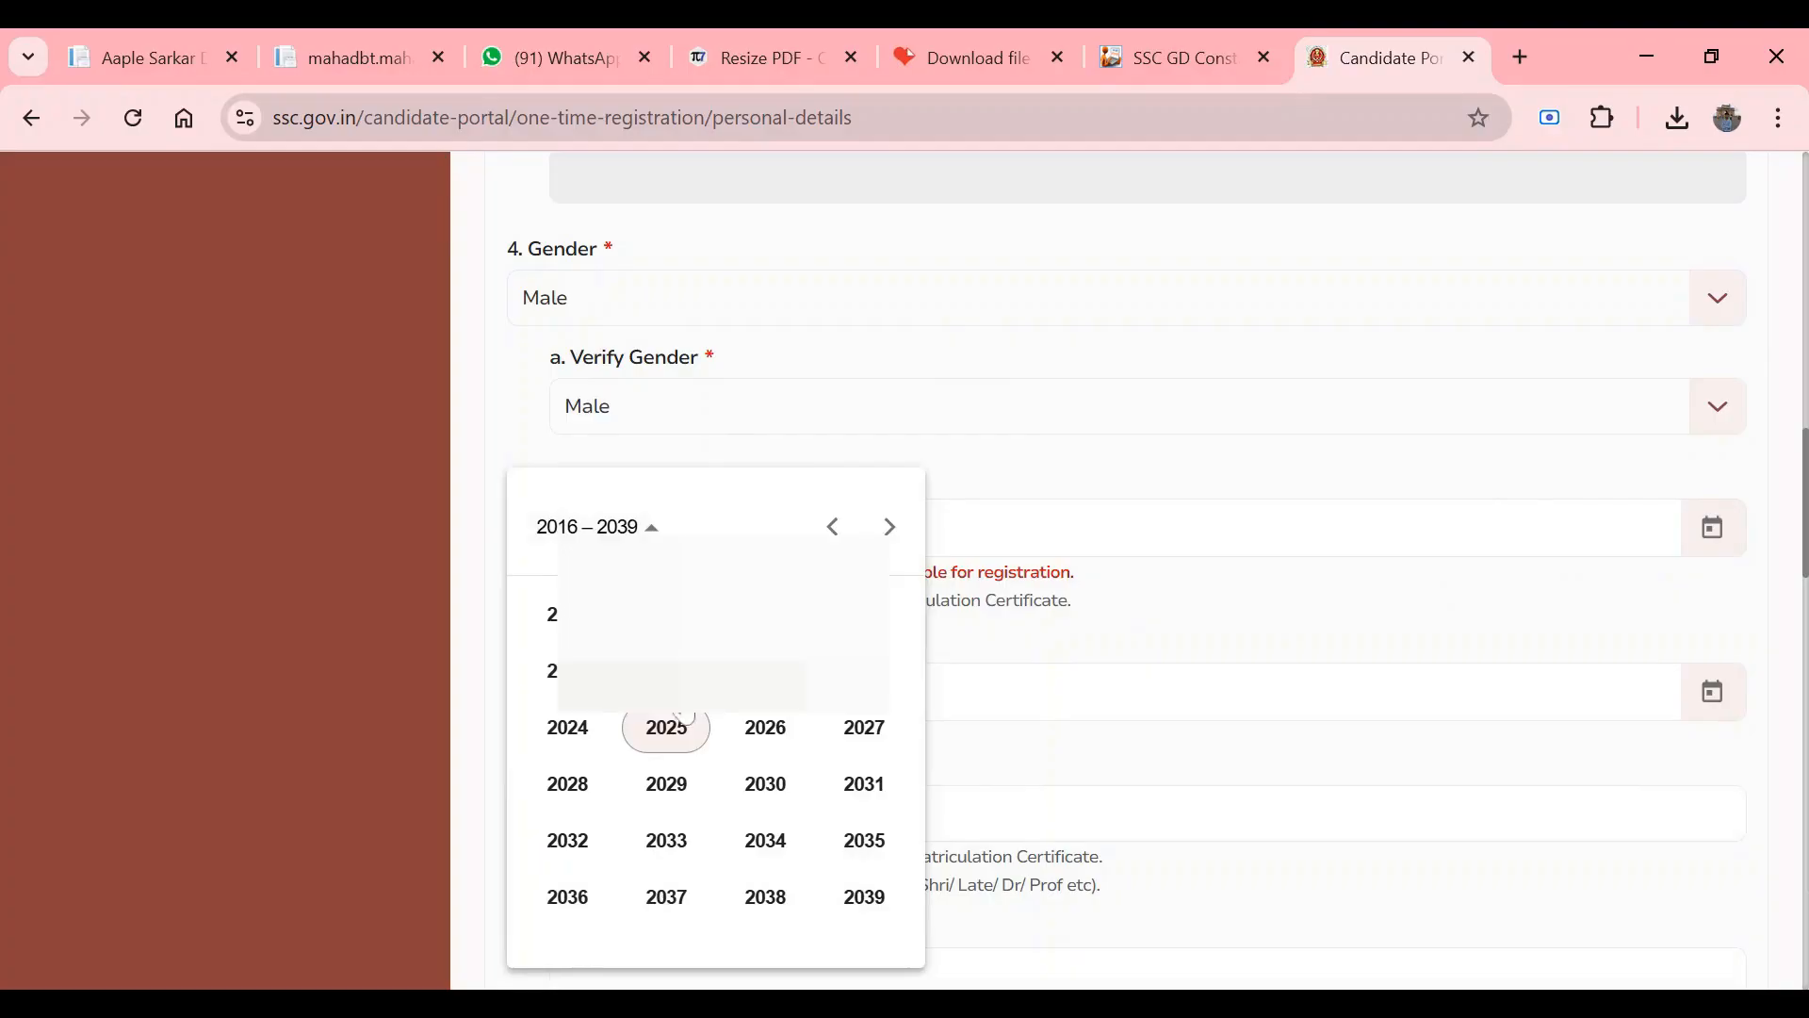
scroll(678, 699, "up", 1)
left_click(833, 668)
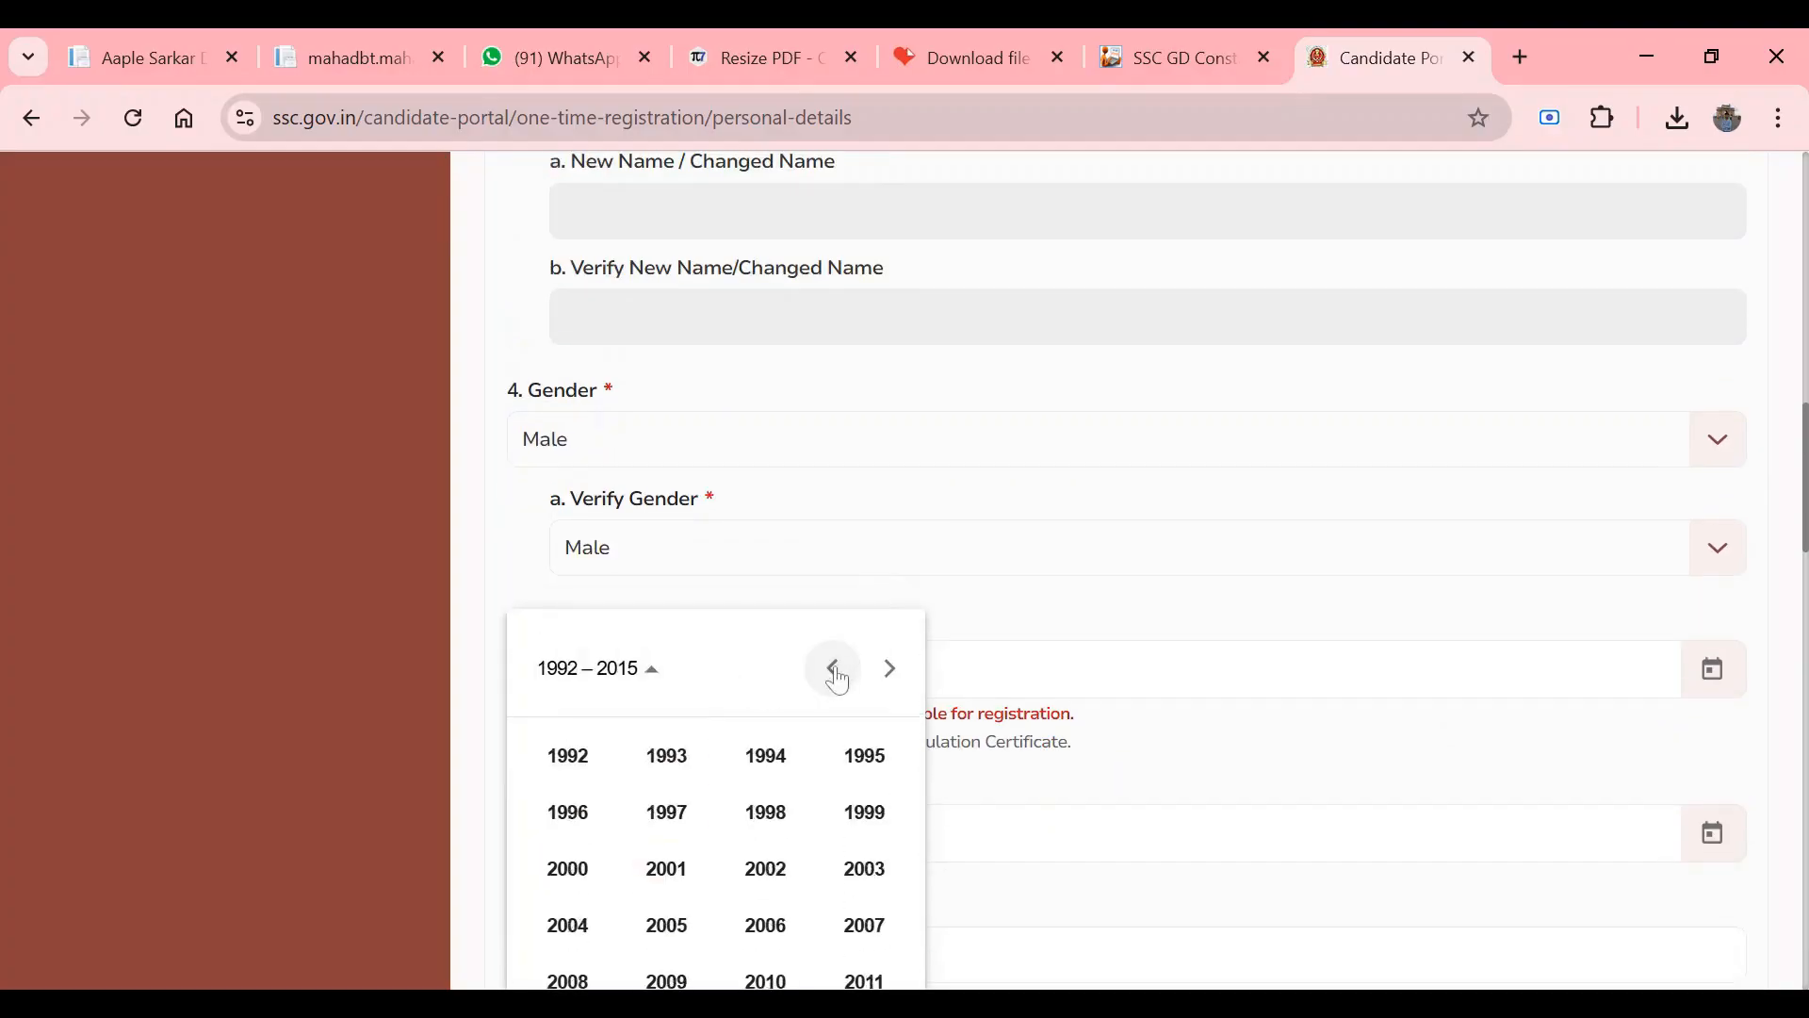
left_click(833, 668)
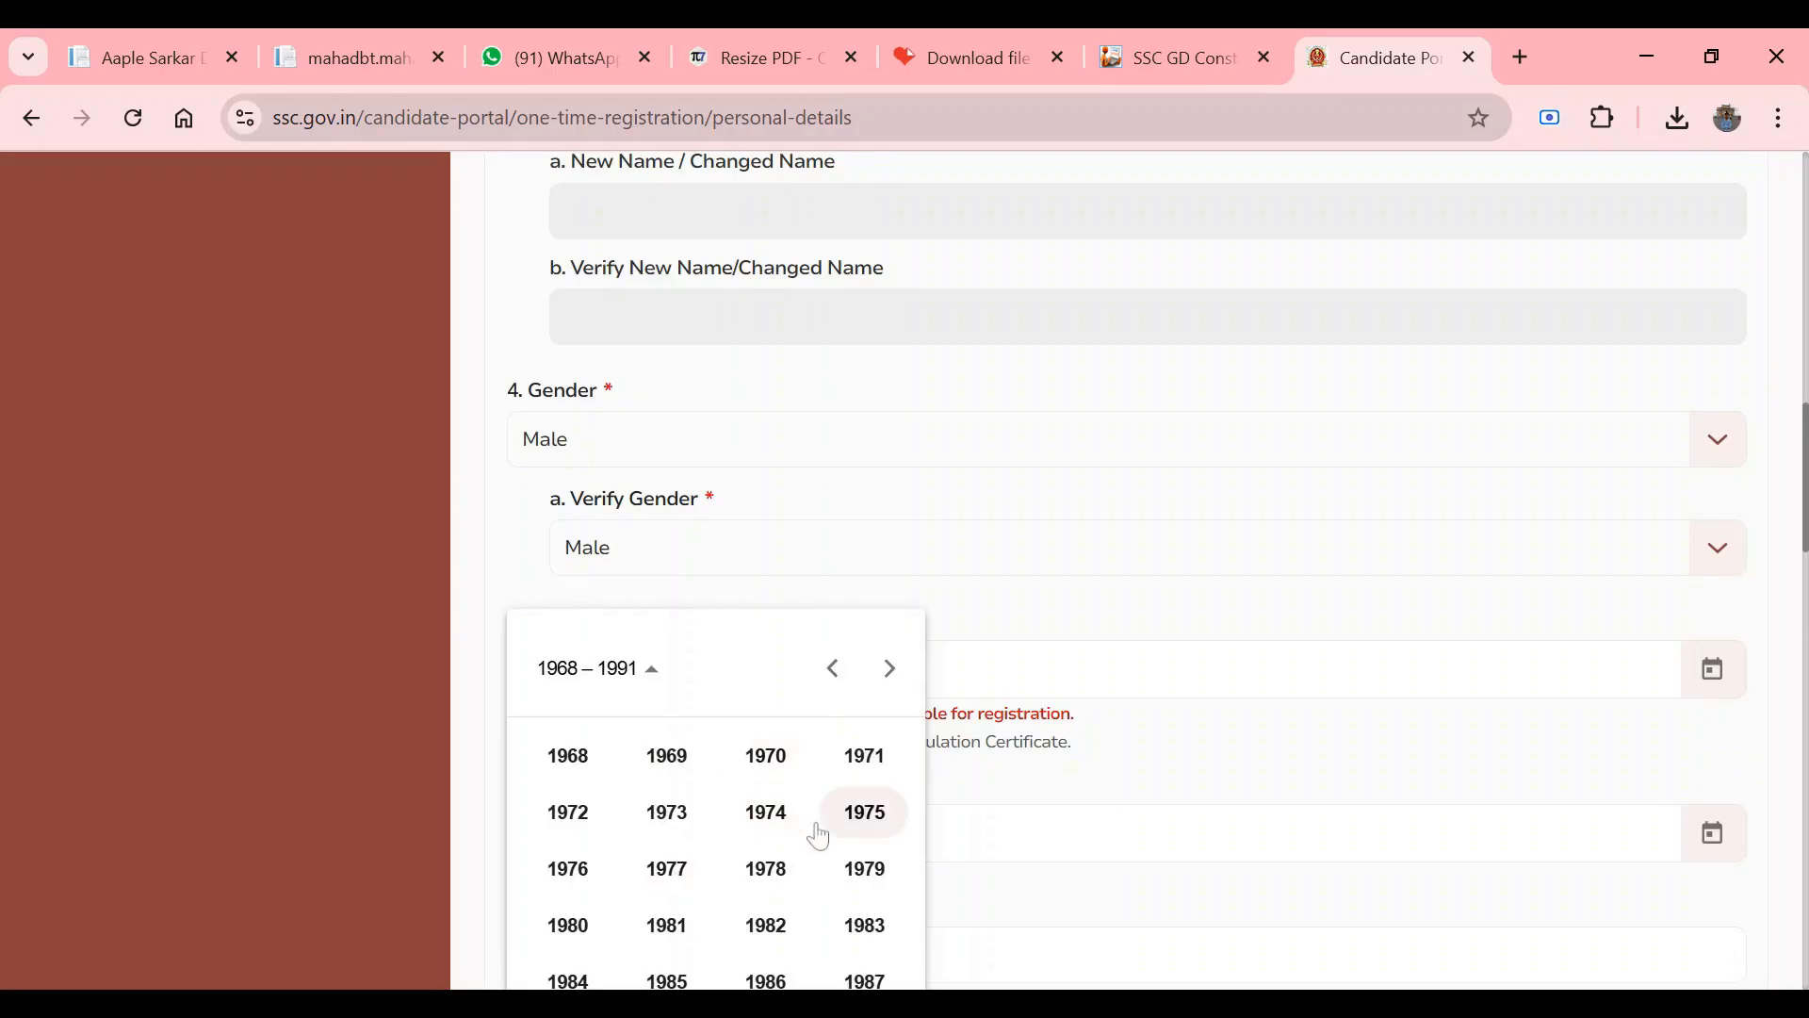
scroll(938, 831, "down", 3)
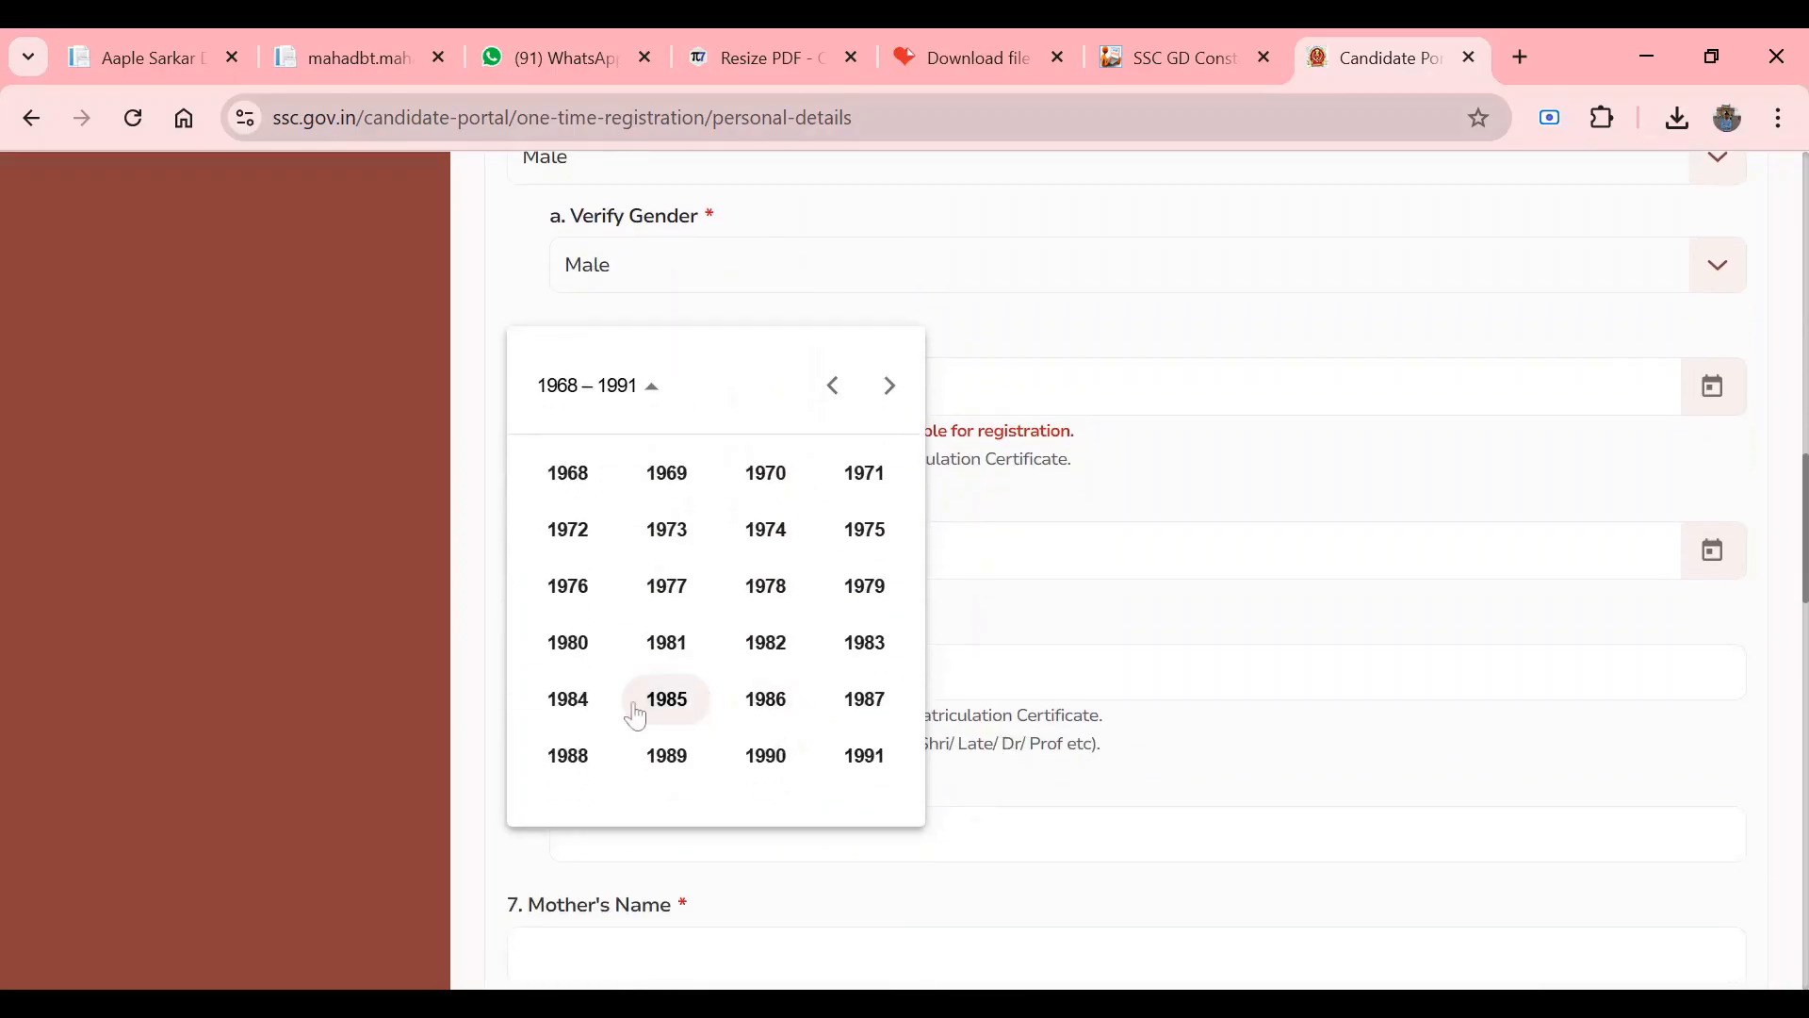
left_click(569, 699)
left_click(568, 530)
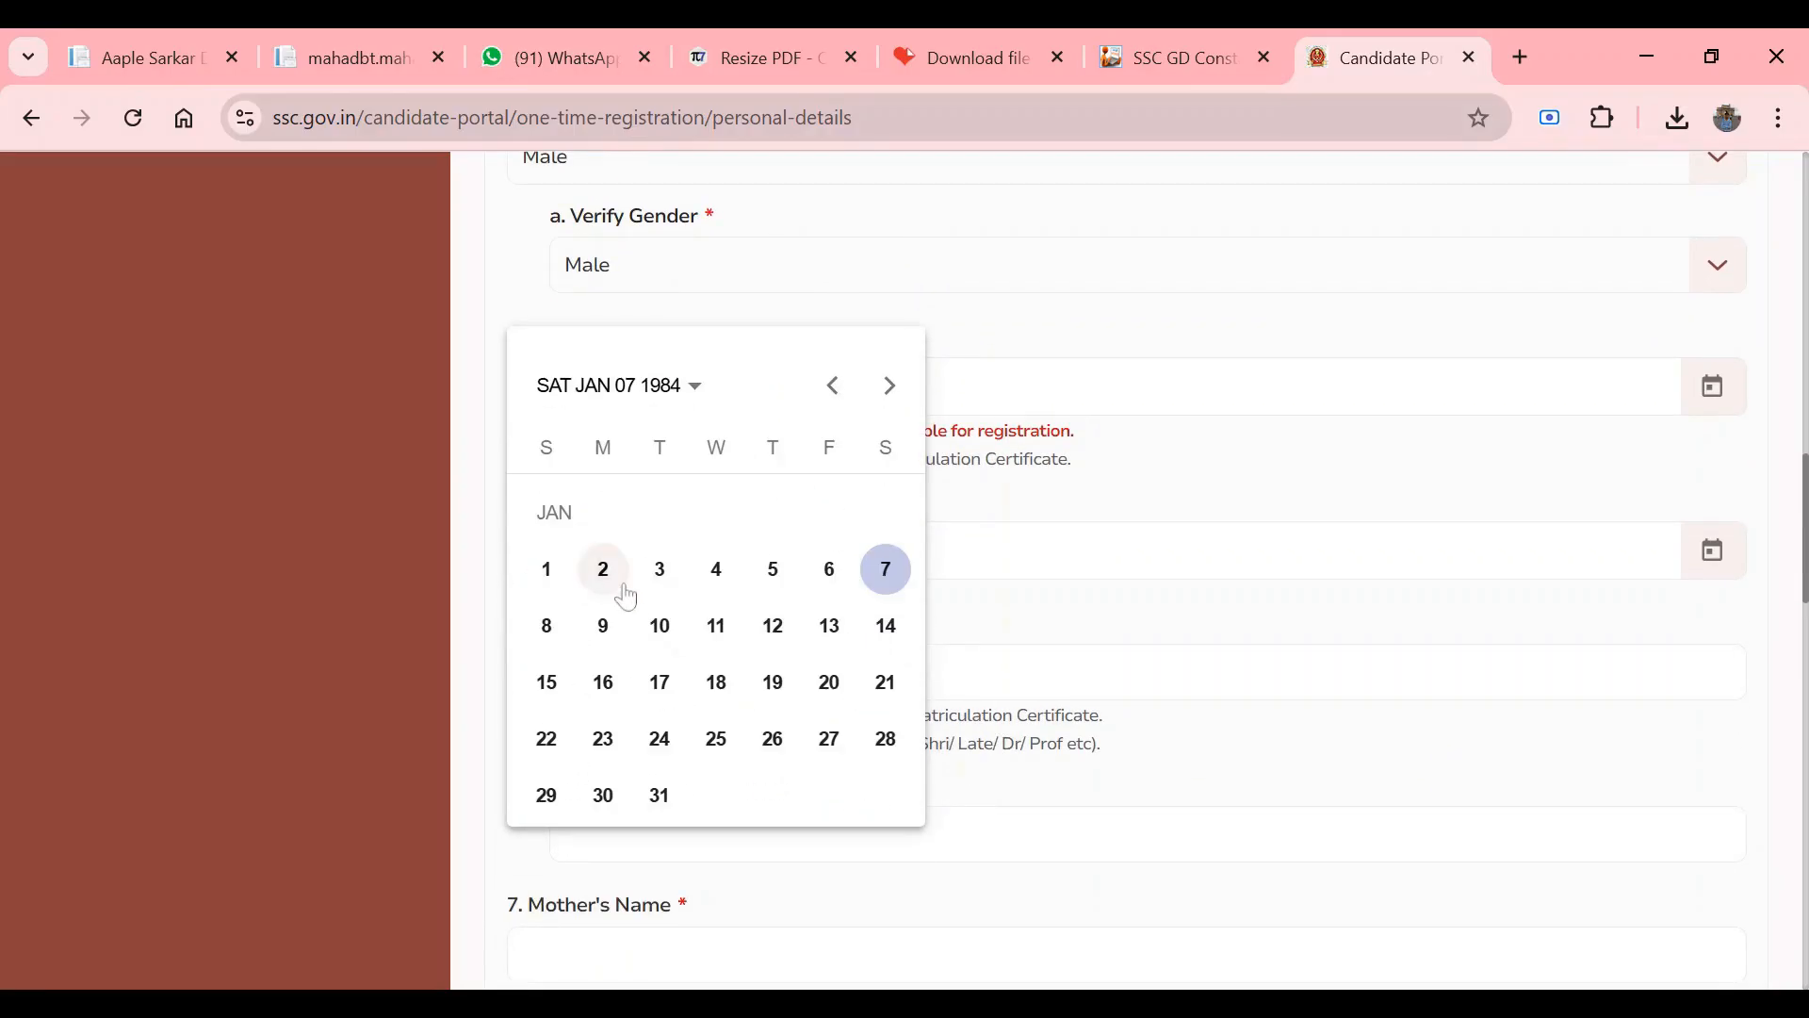
left_click(716, 571)
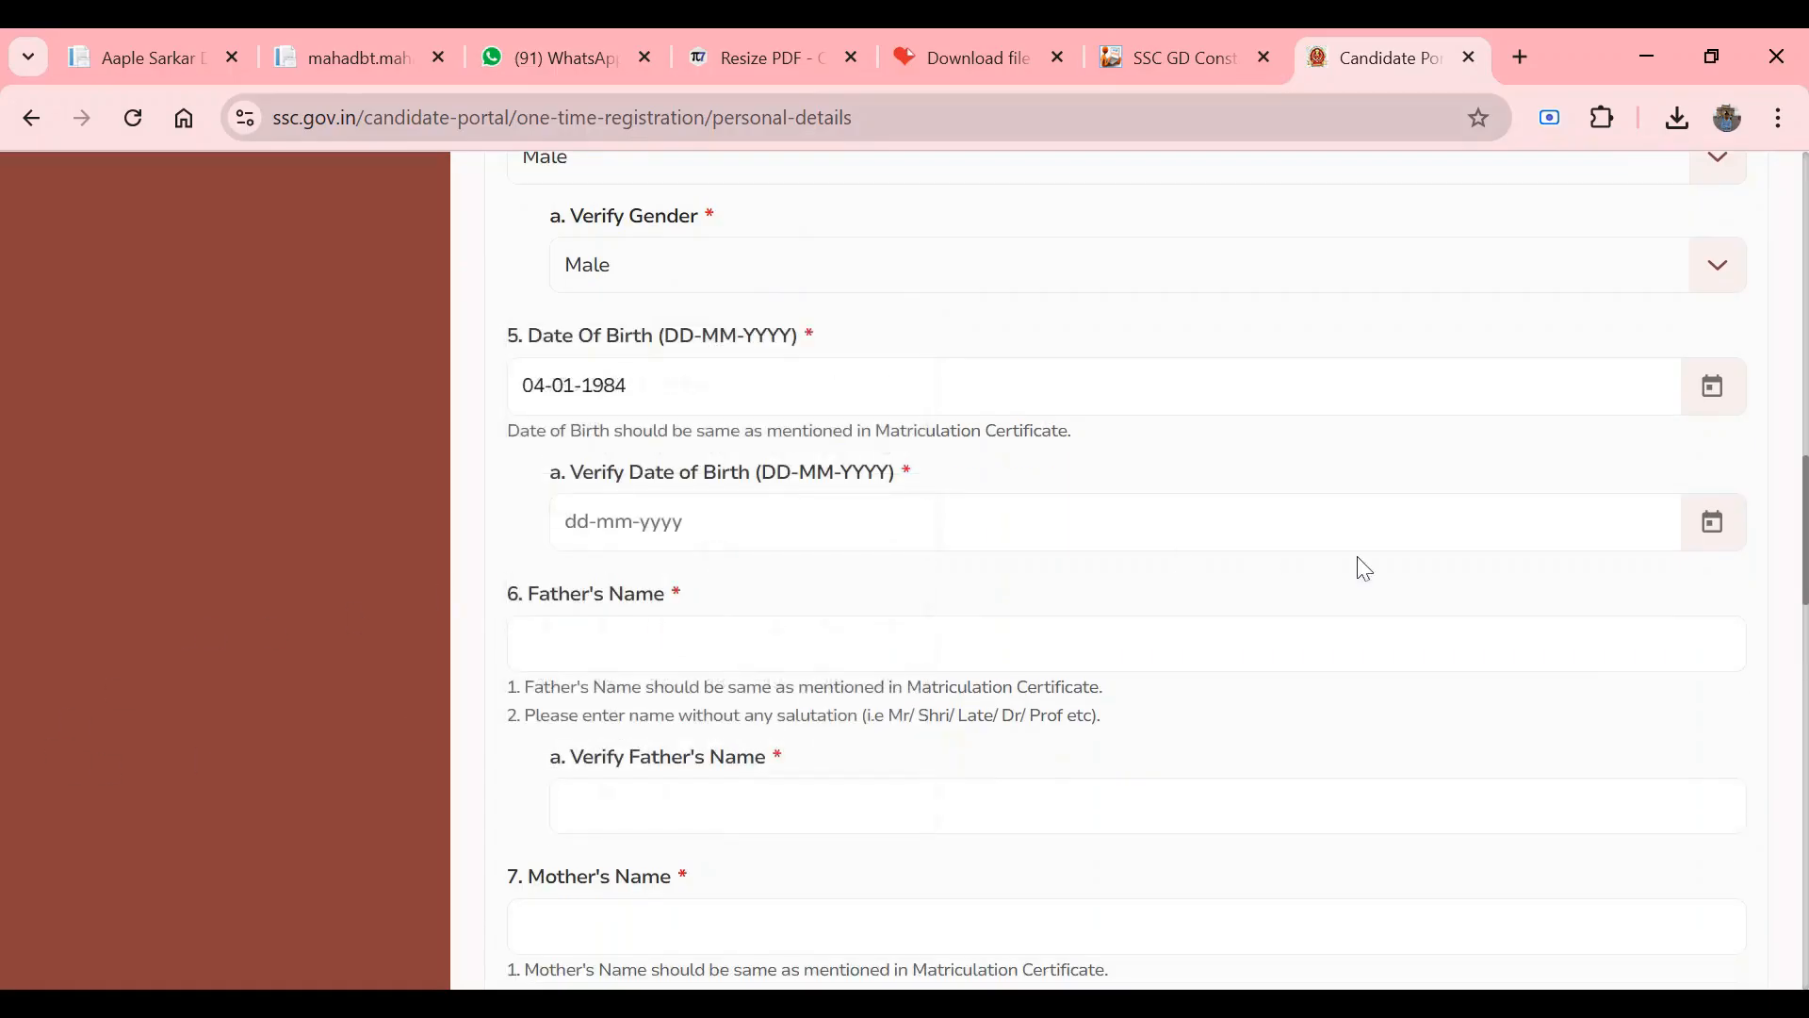
left_click(1713, 522)
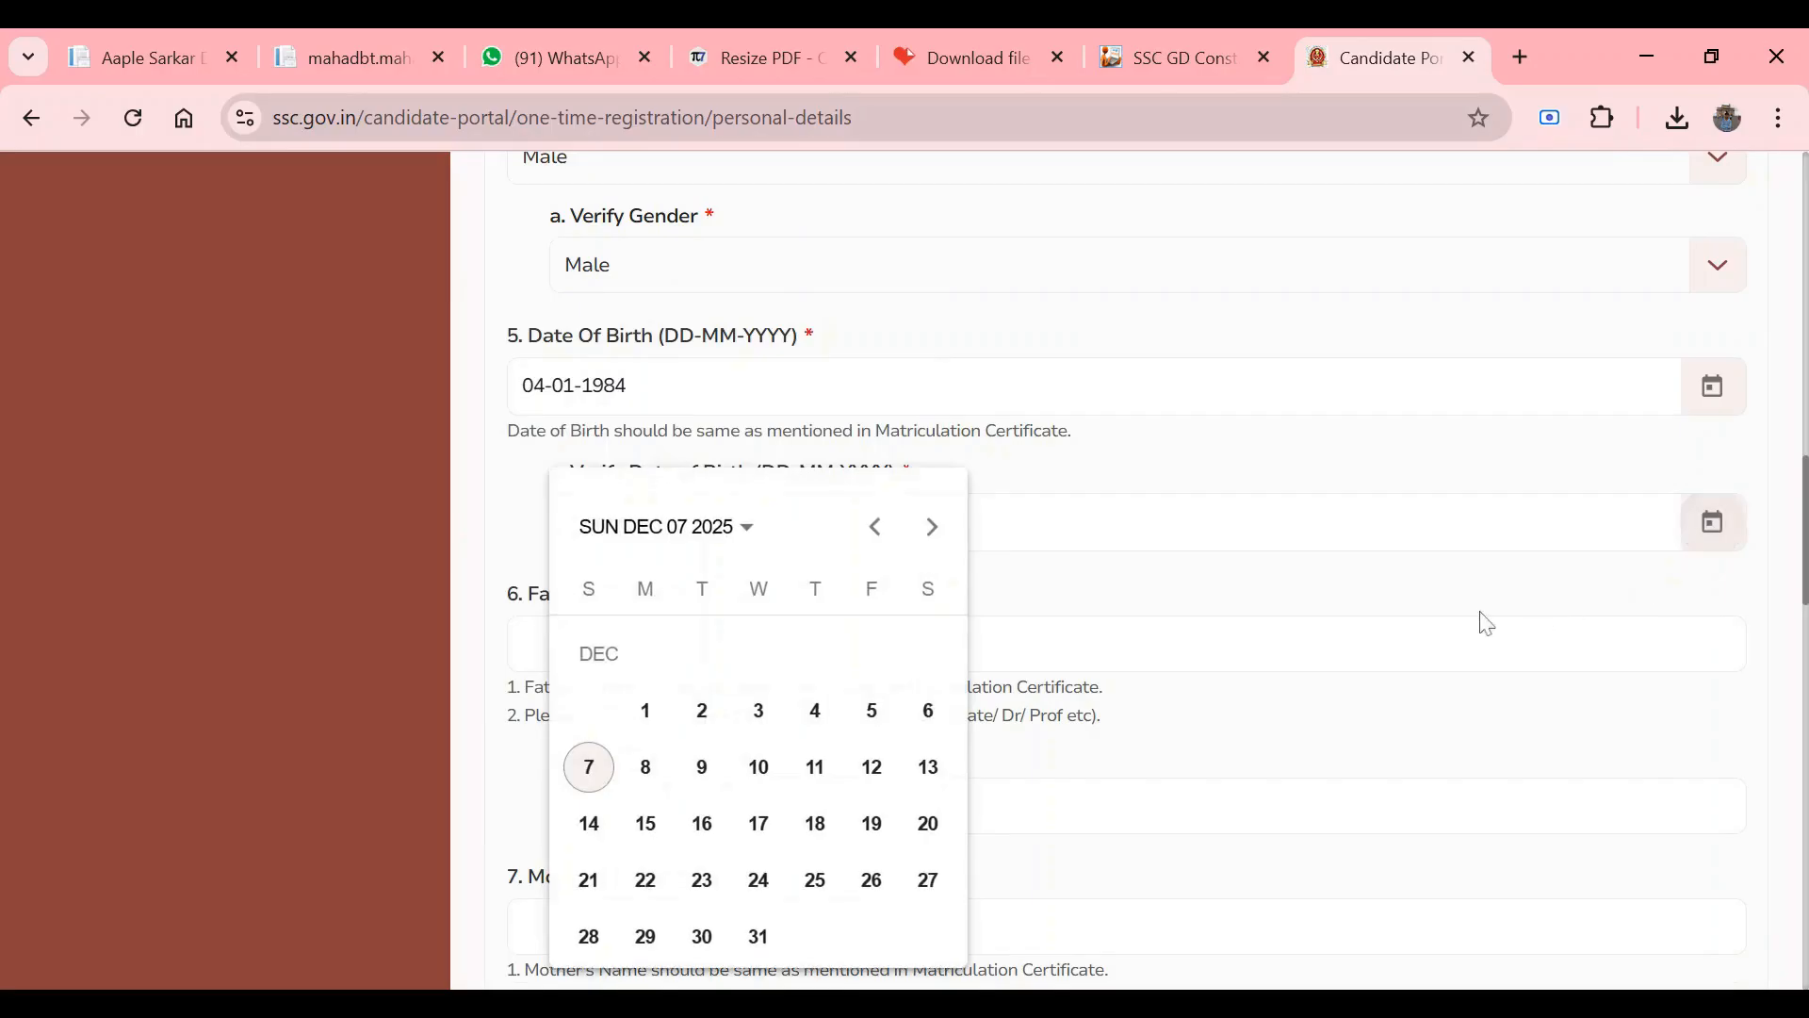
left_click(869, 535)
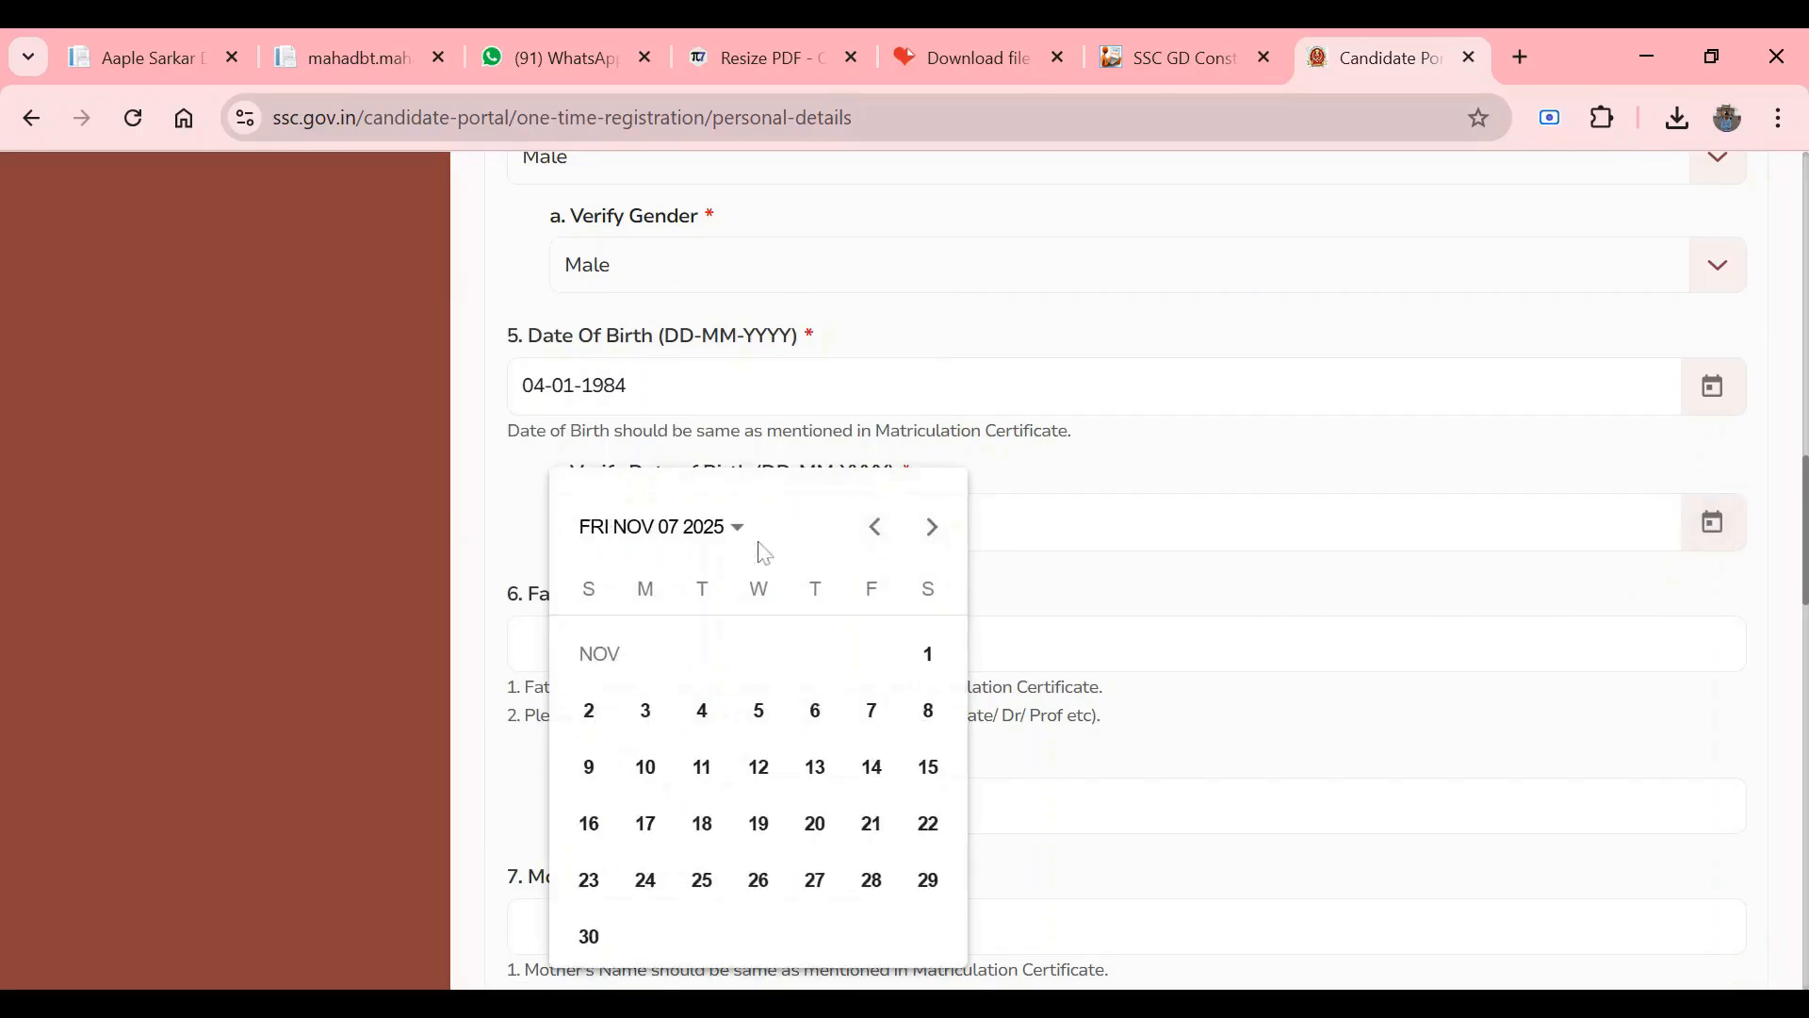
left_click(743, 539)
left_click(869, 535)
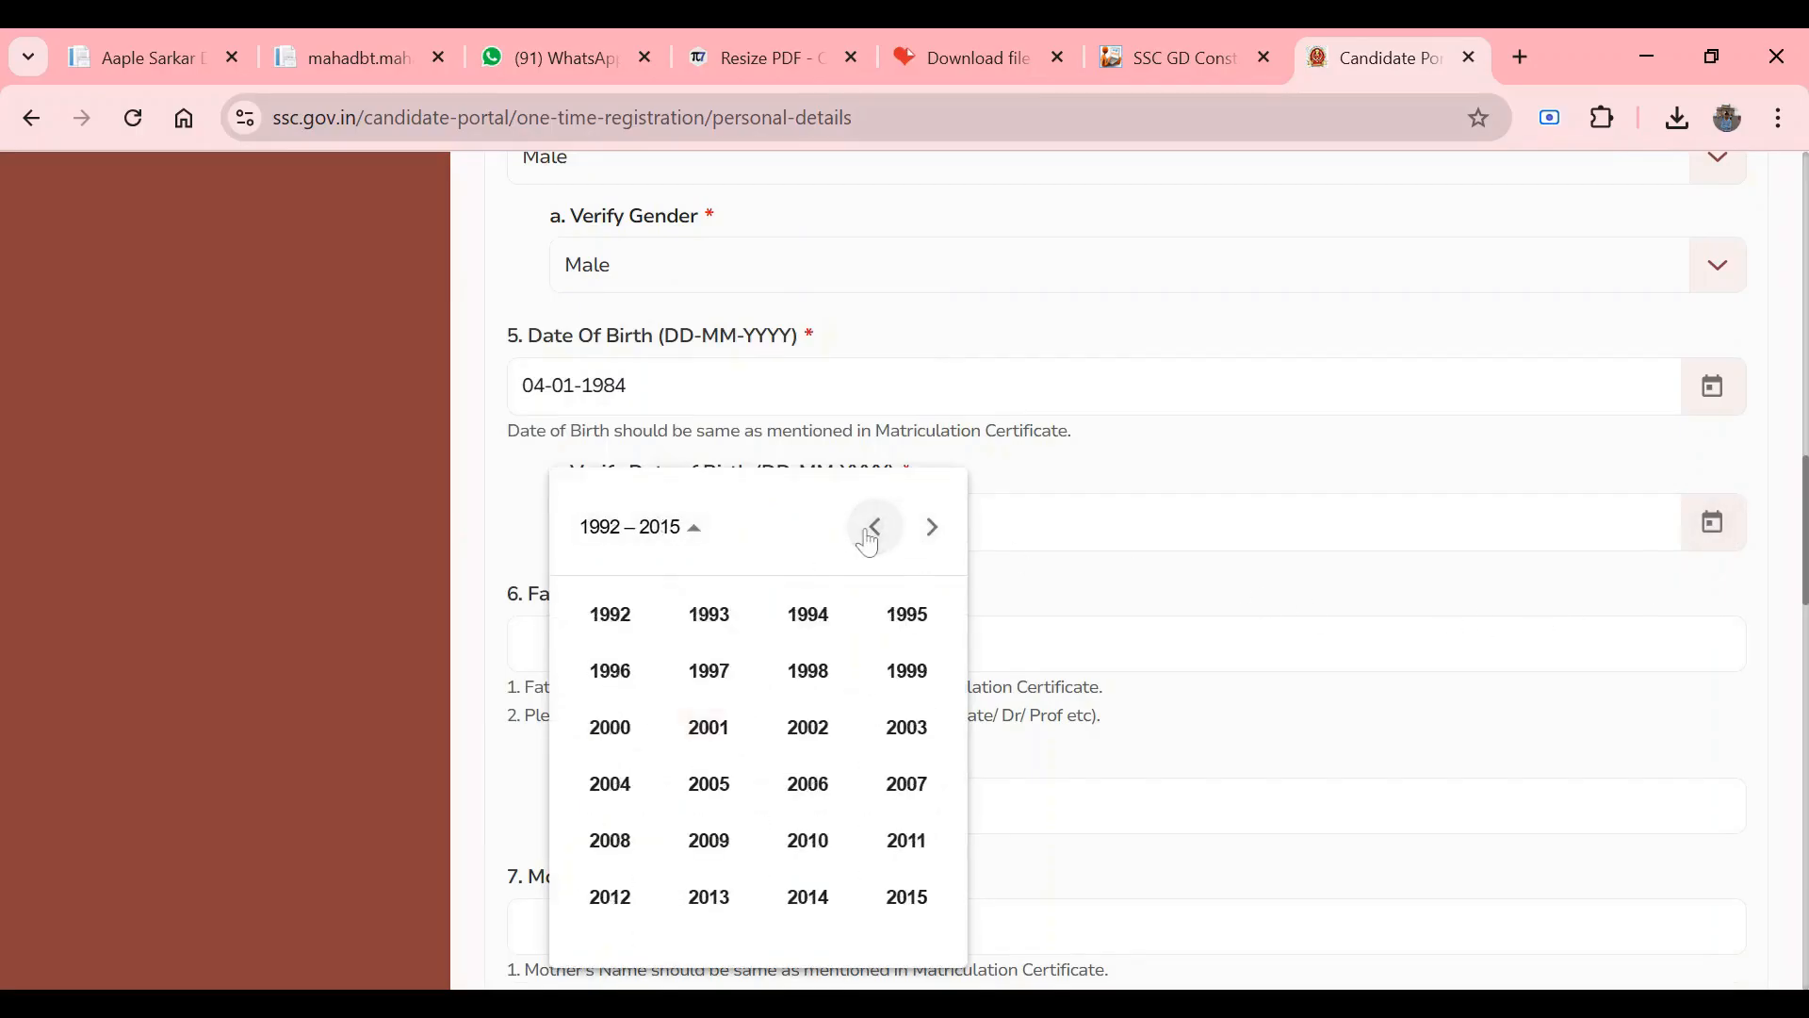
left_click(869, 535)
left_click(610, 841)
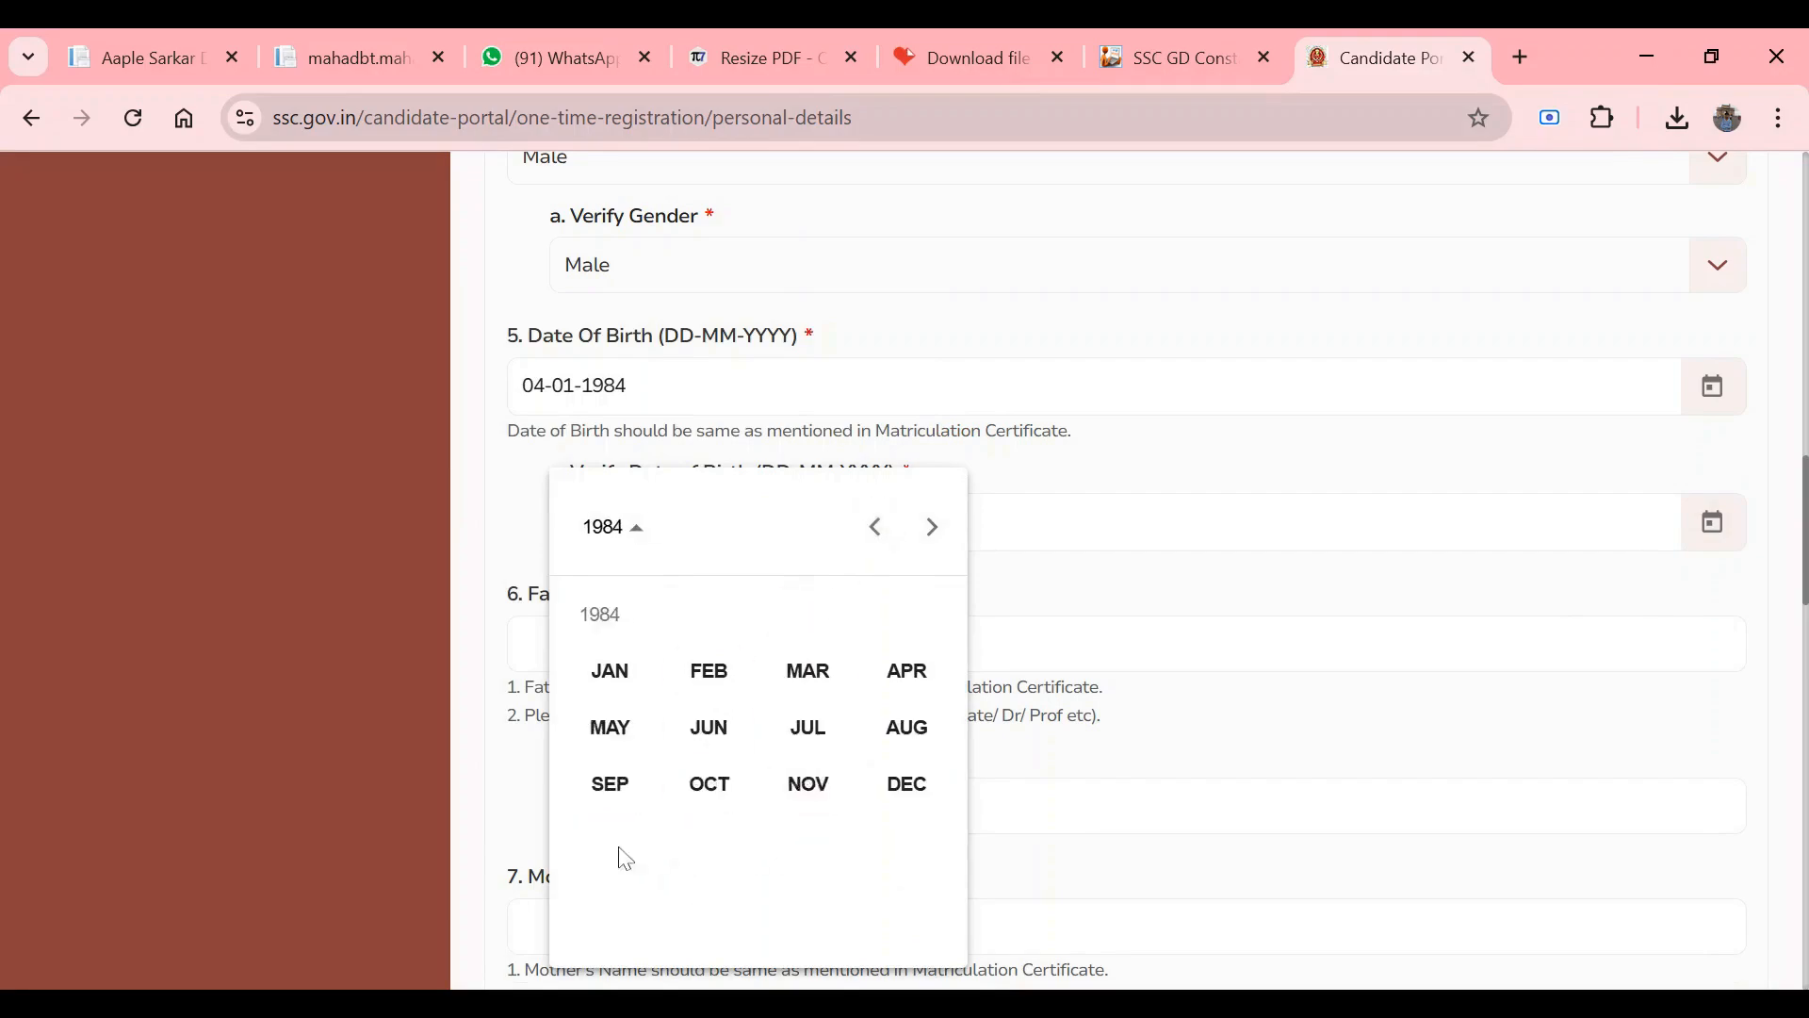
left_click(611, 676)
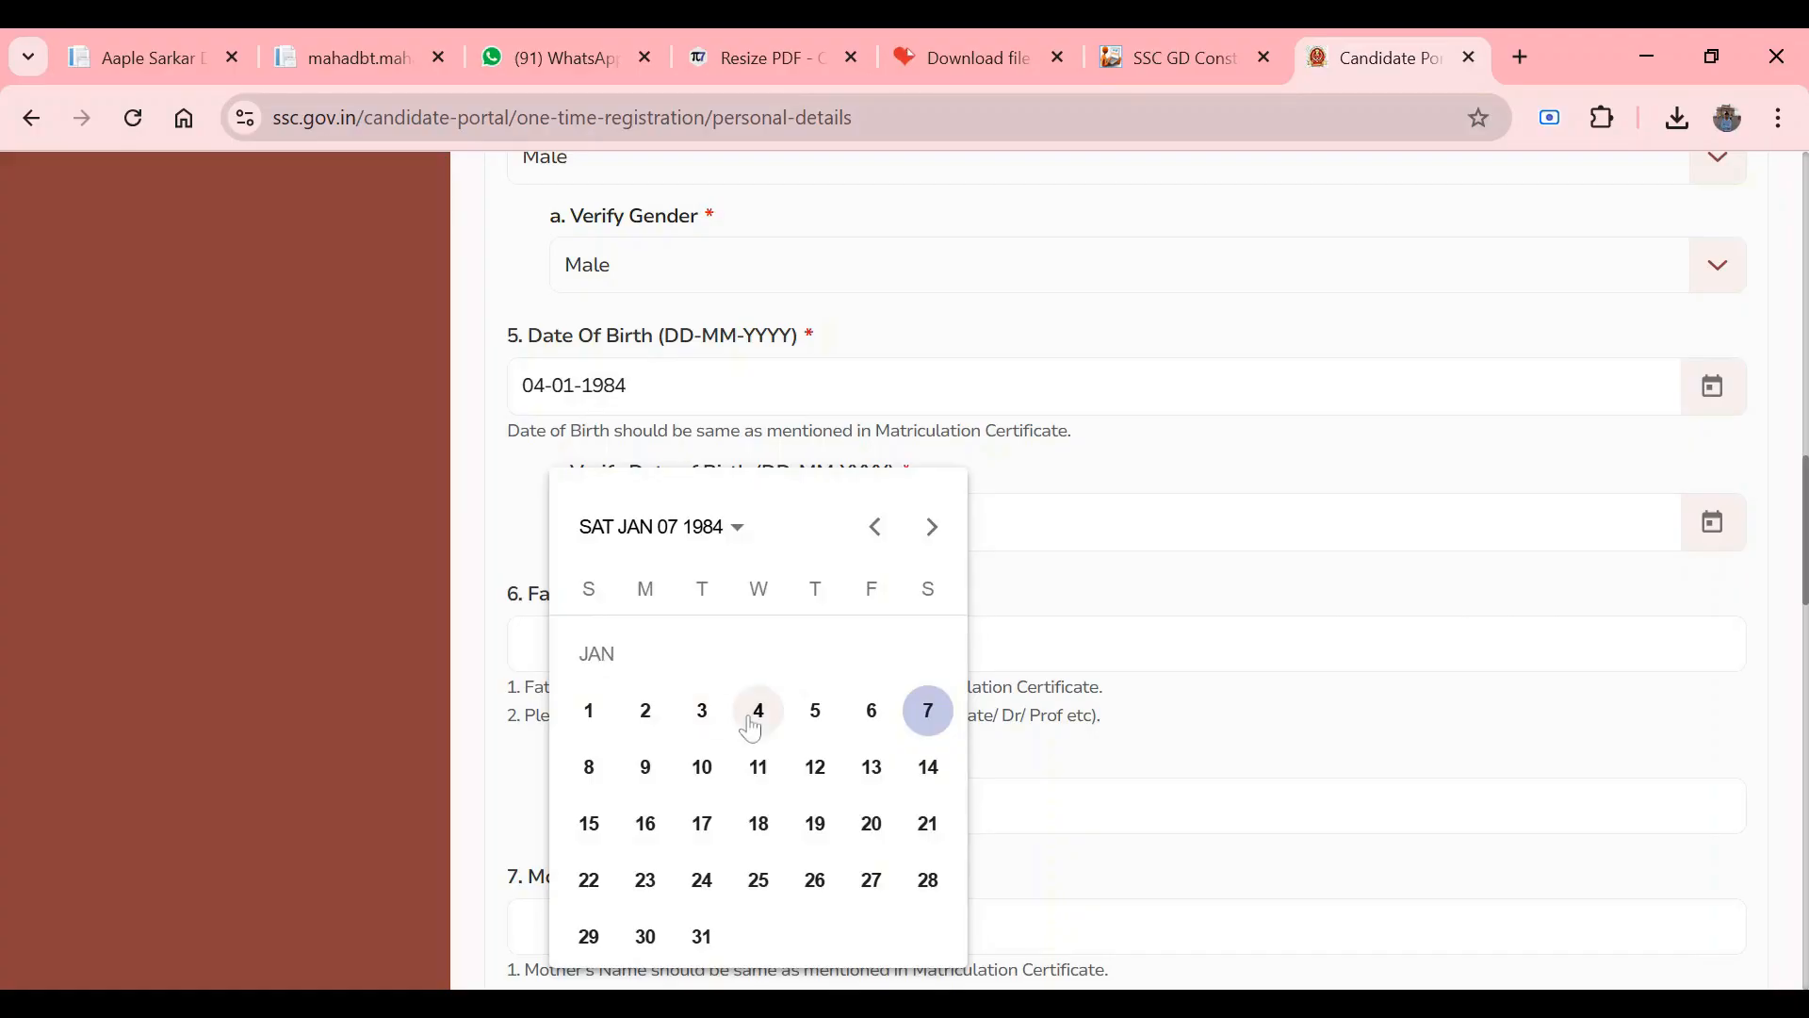
left_click(759, 711)
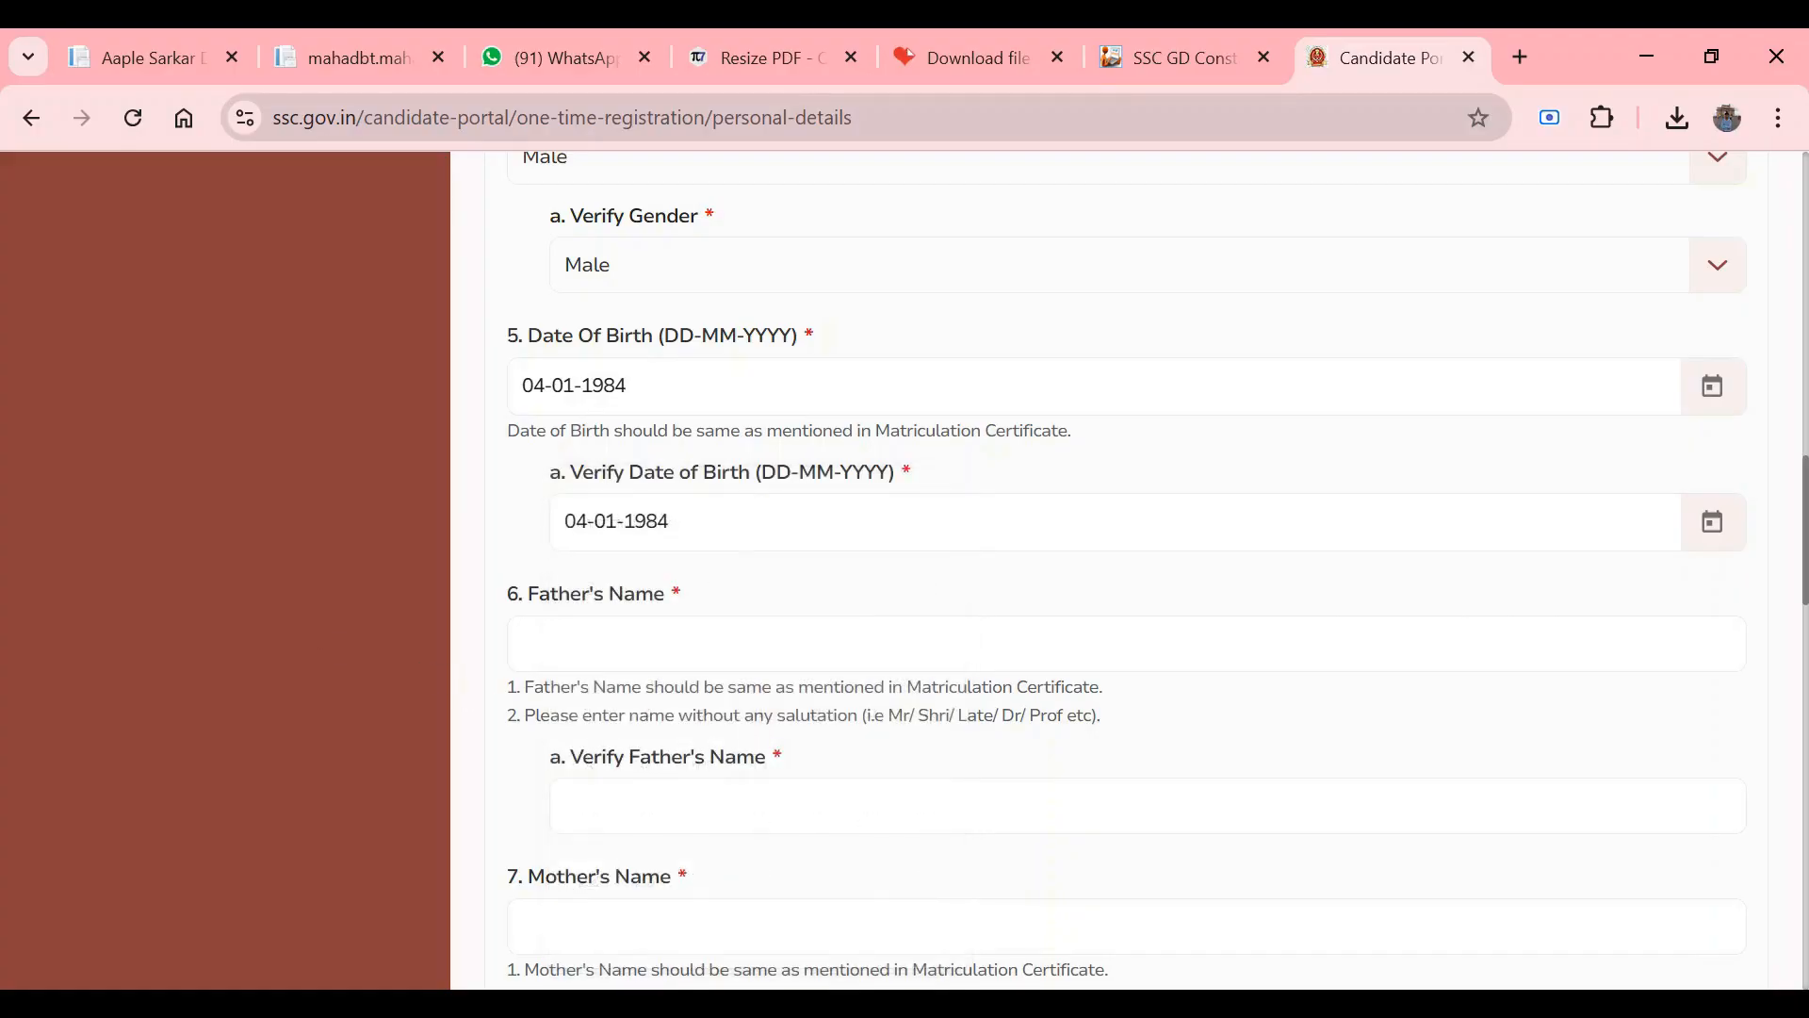
left_click(764, 644)
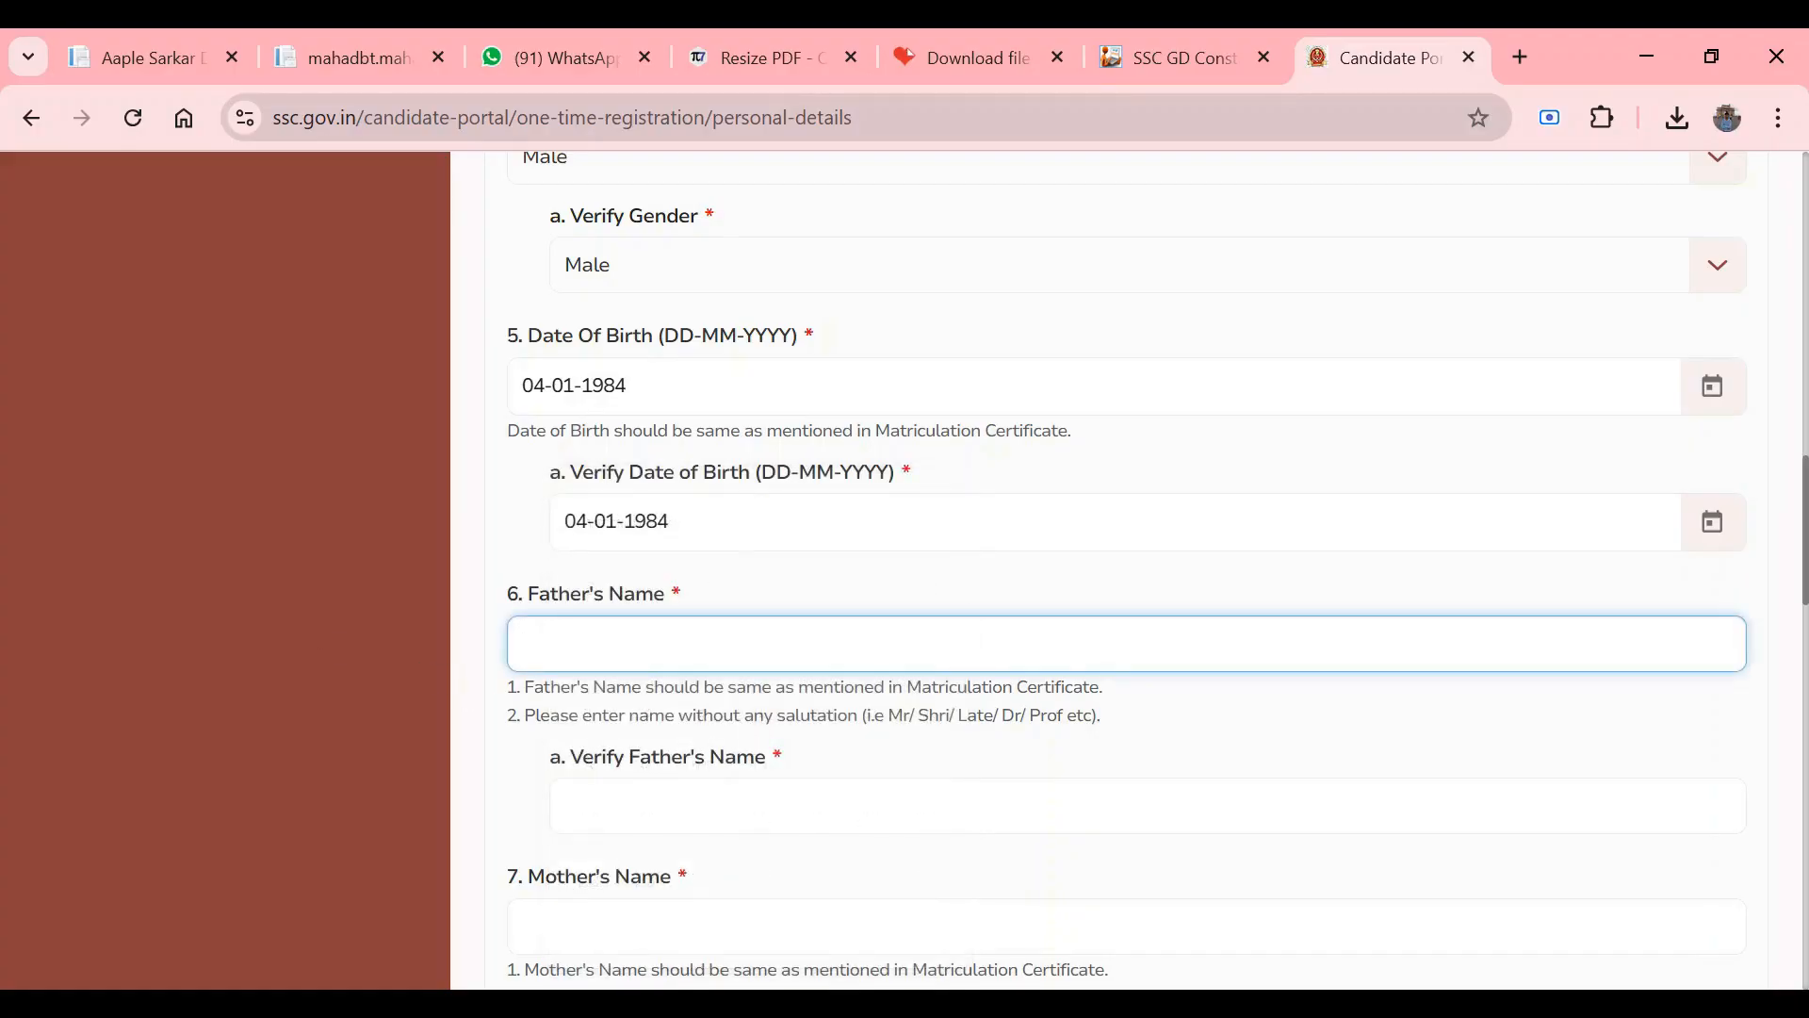
type("B")
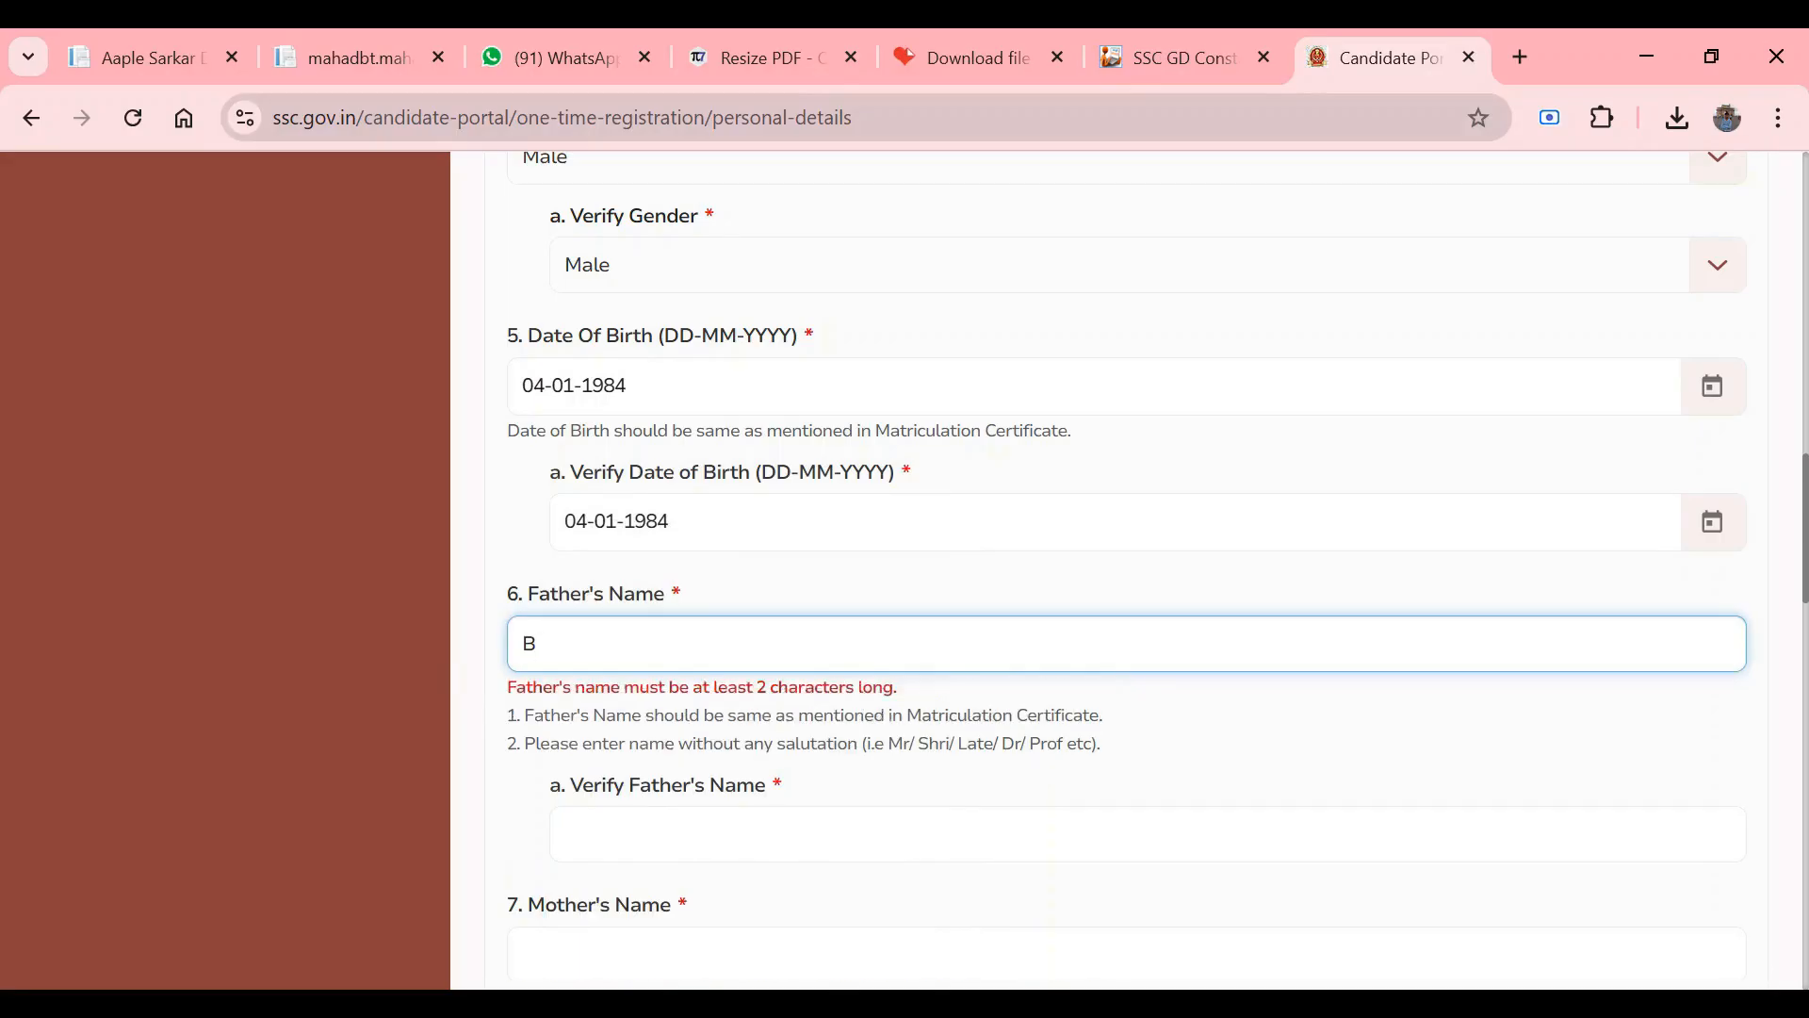
type("ALKRUSHN")
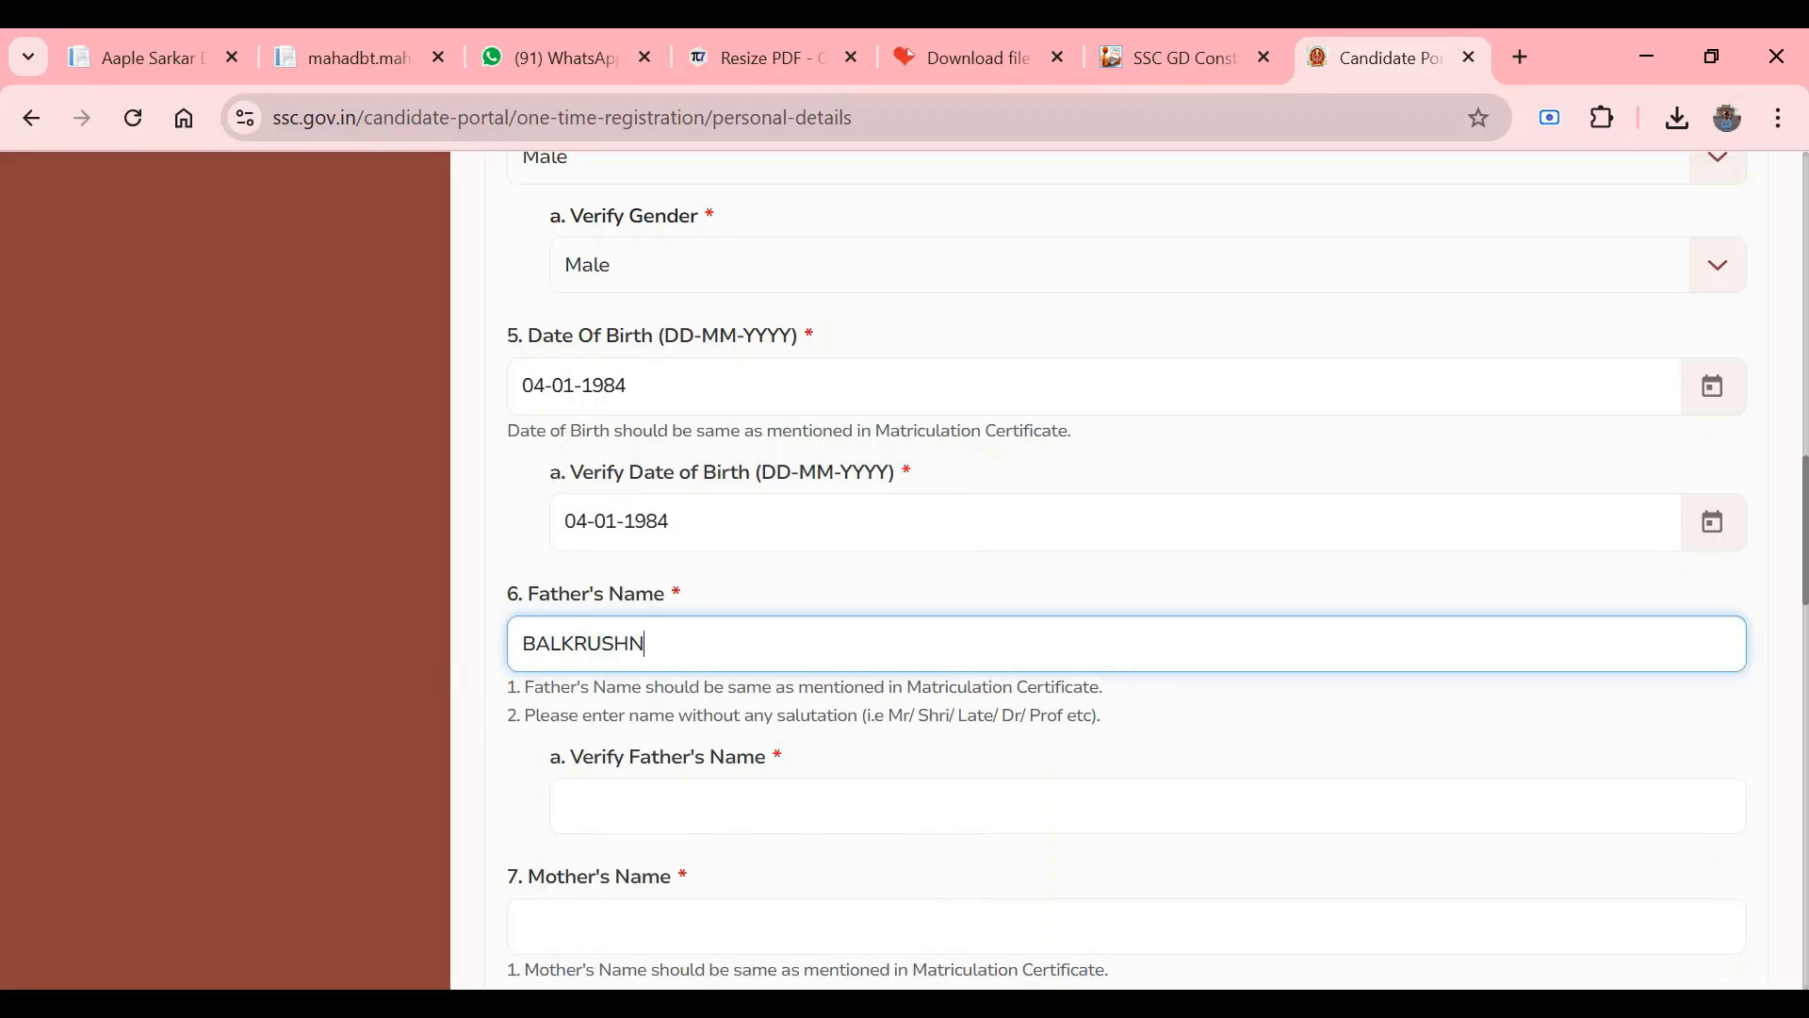
type("A")
Repeat the father's name in the Verify Father's Name field.
key("Tab")
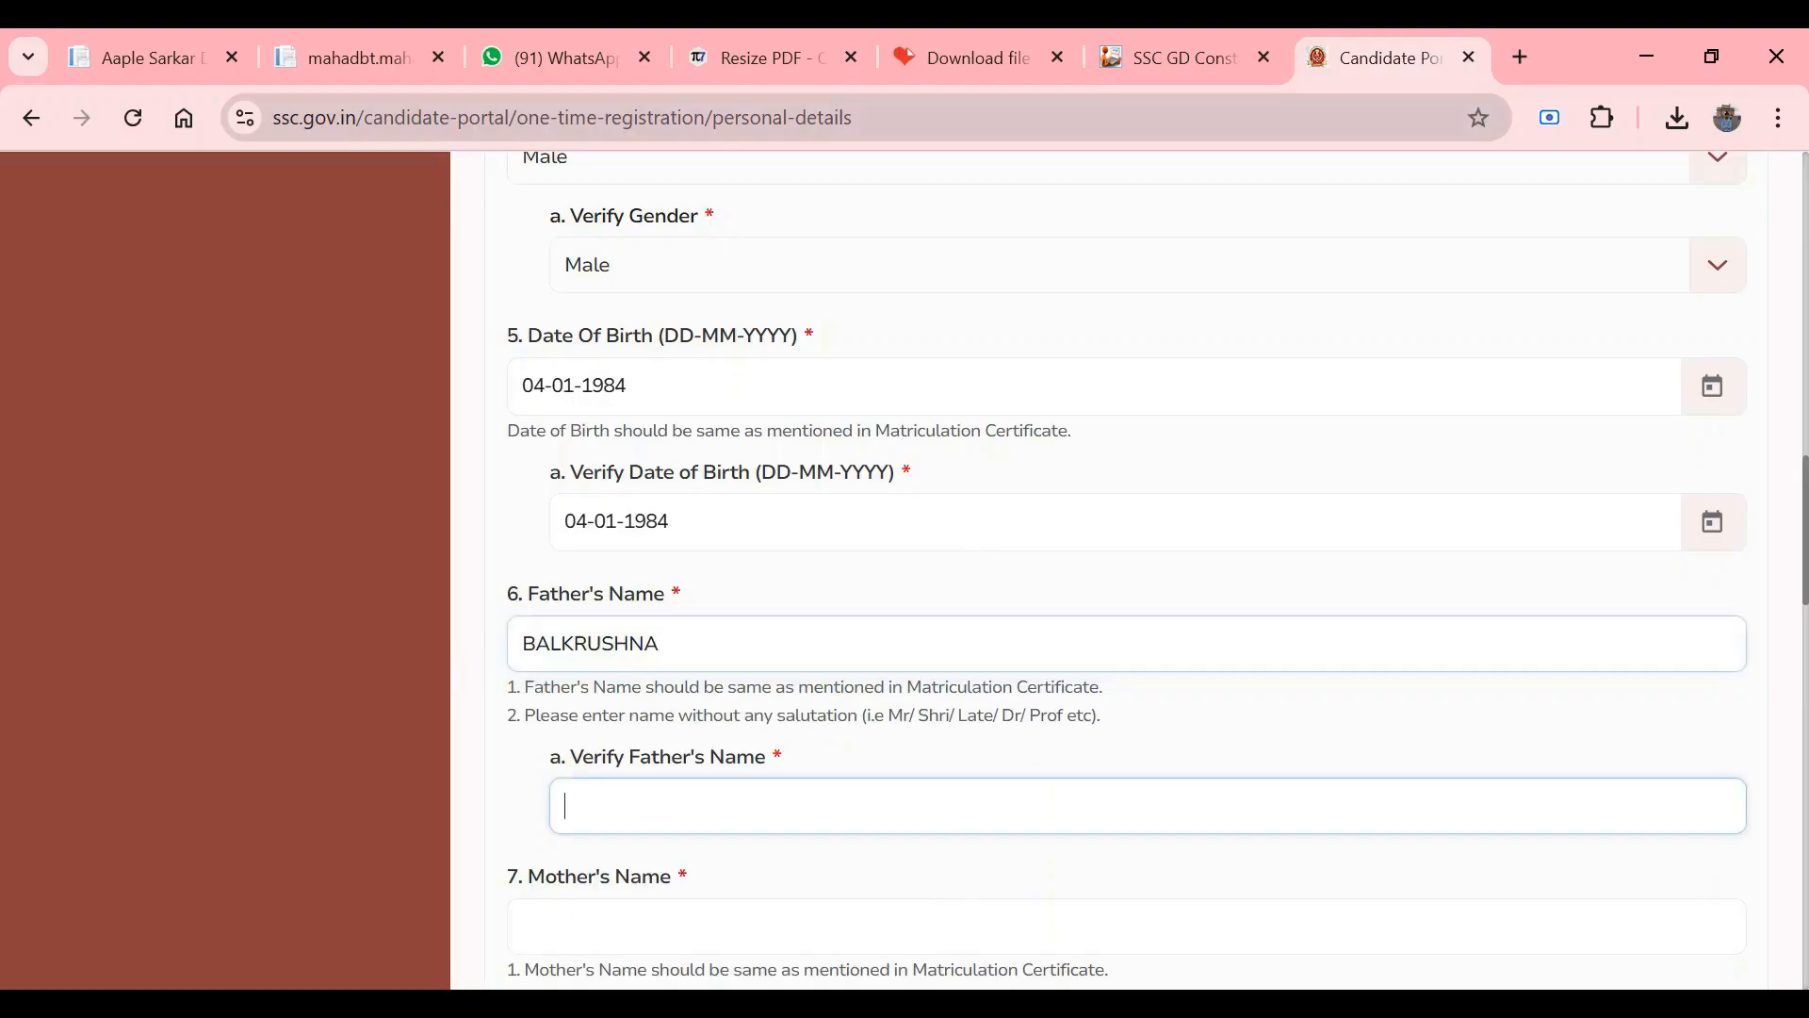
scroll(989, 775, "down", 1)
scroll(992, 776, "down", 3)
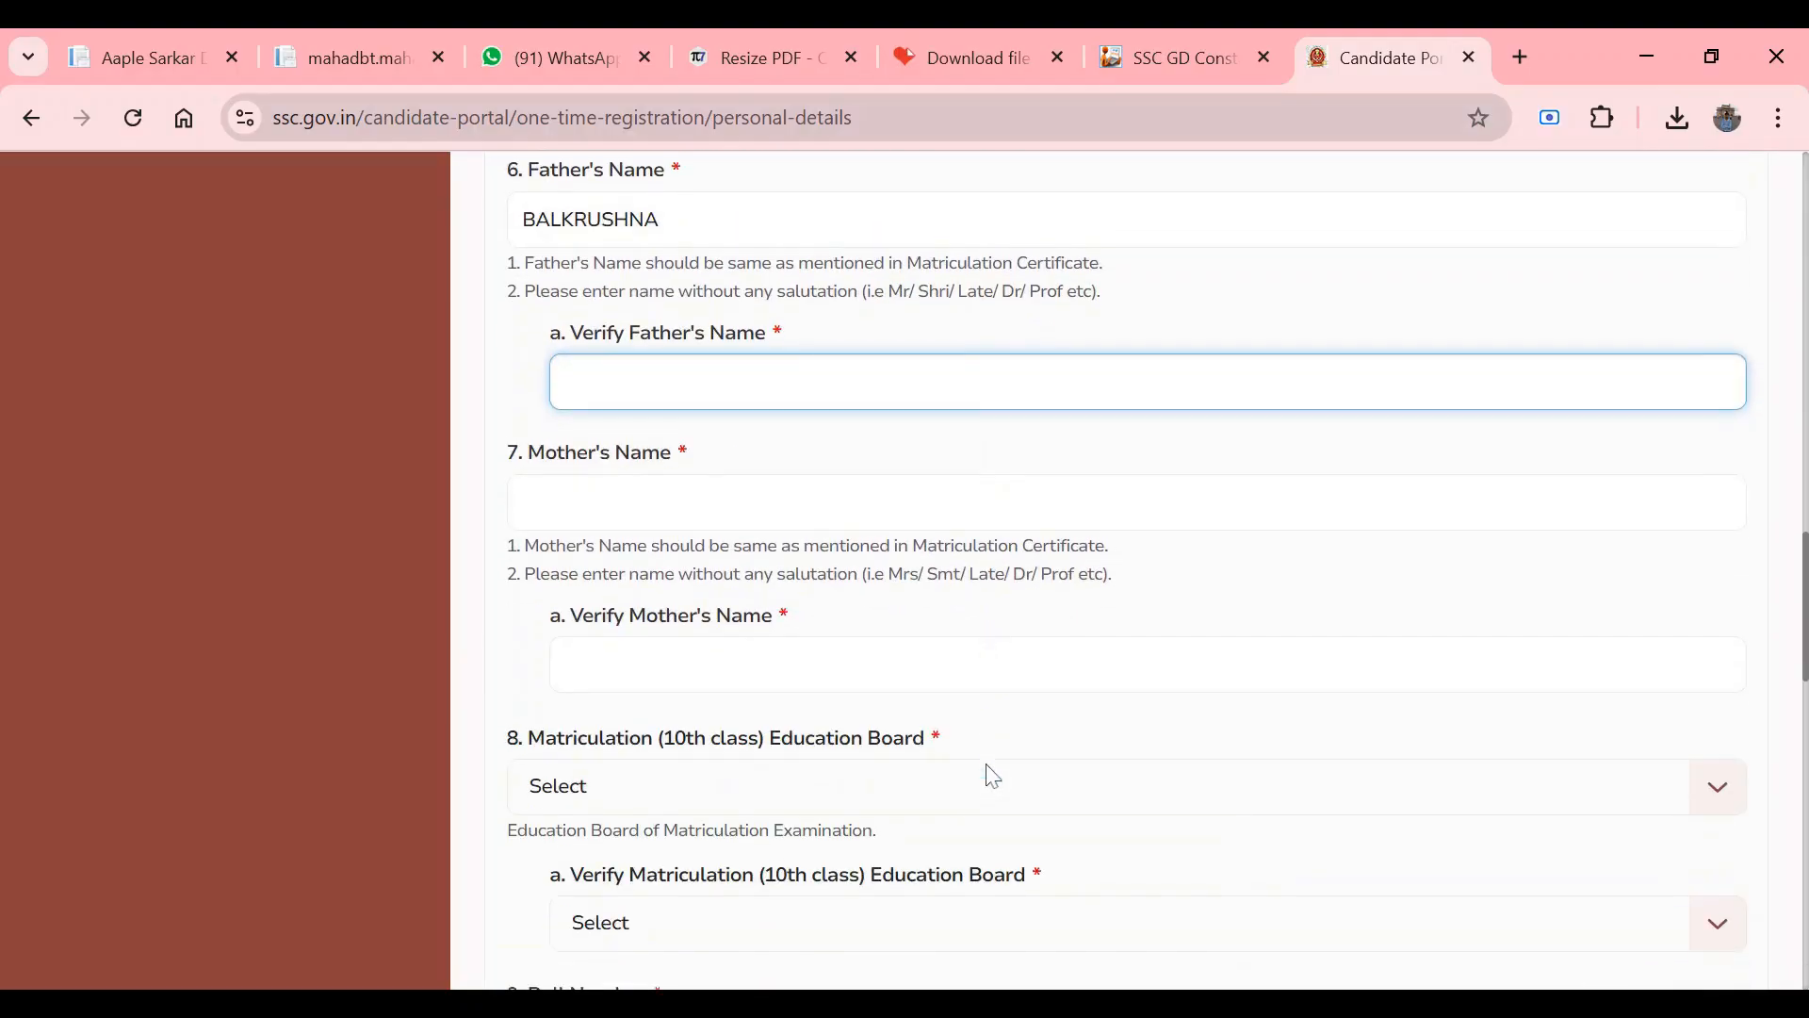
type("BAL")
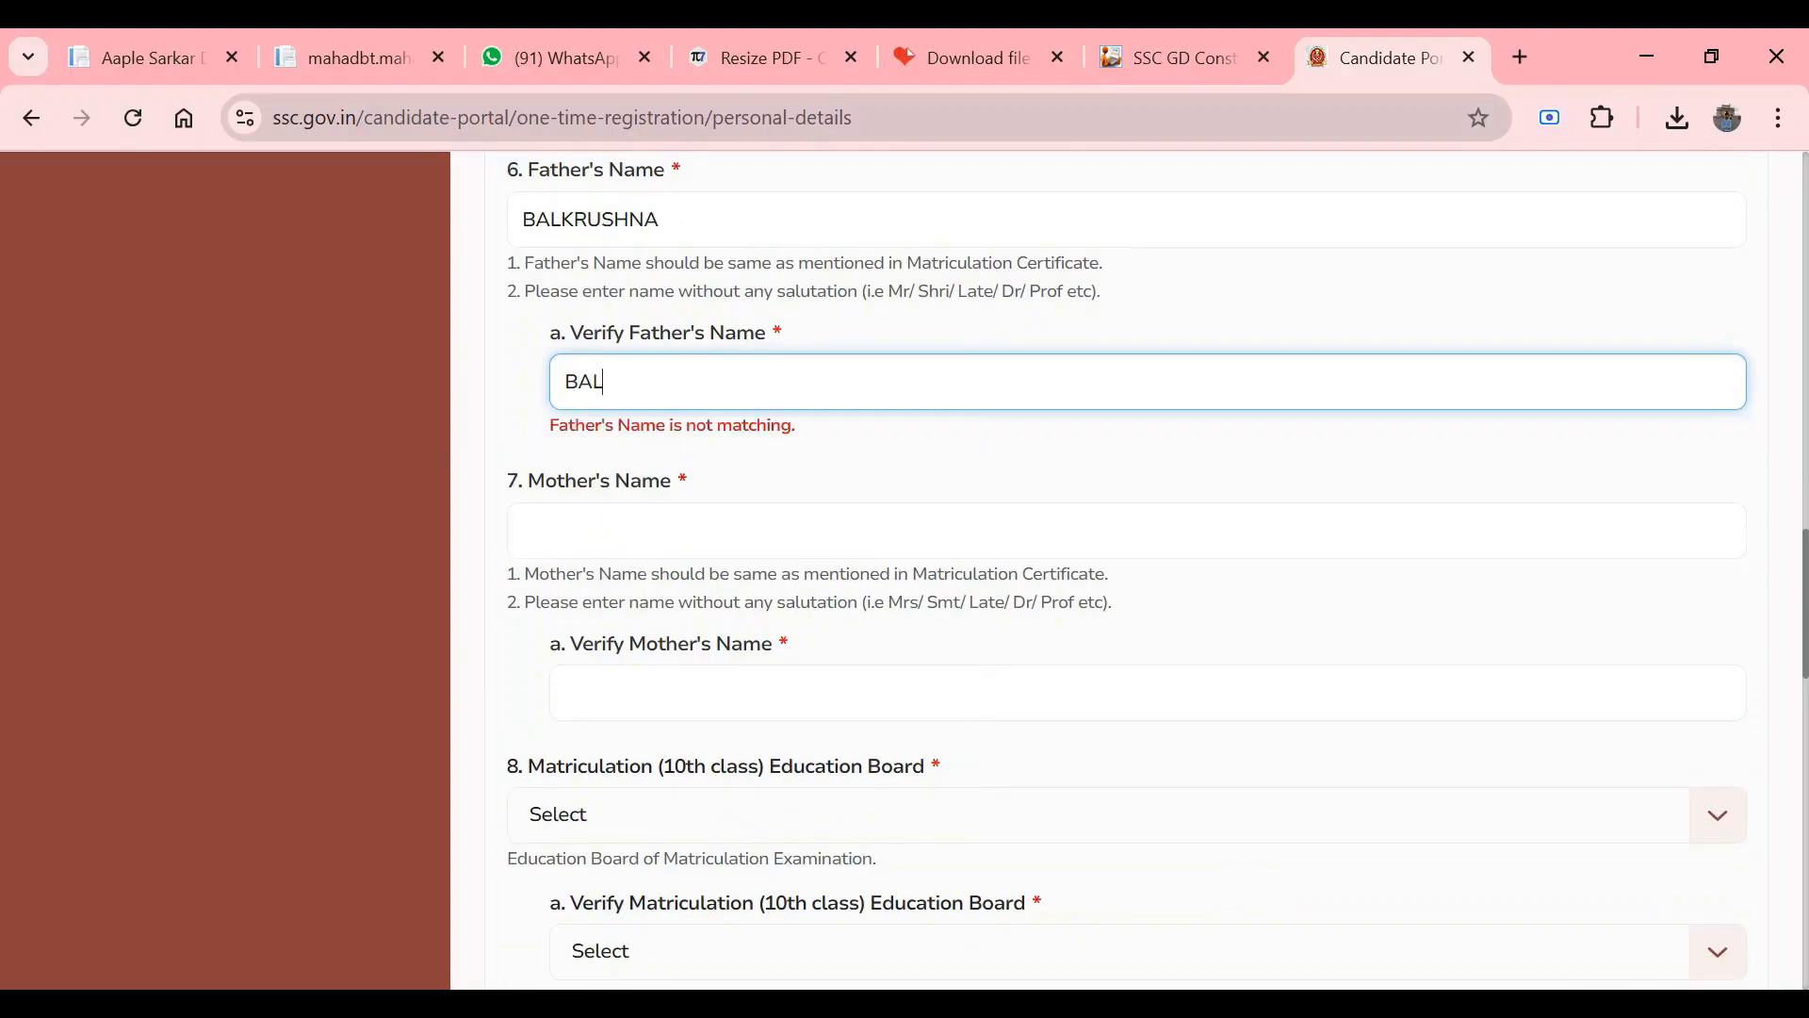
type("KRUSHNA")
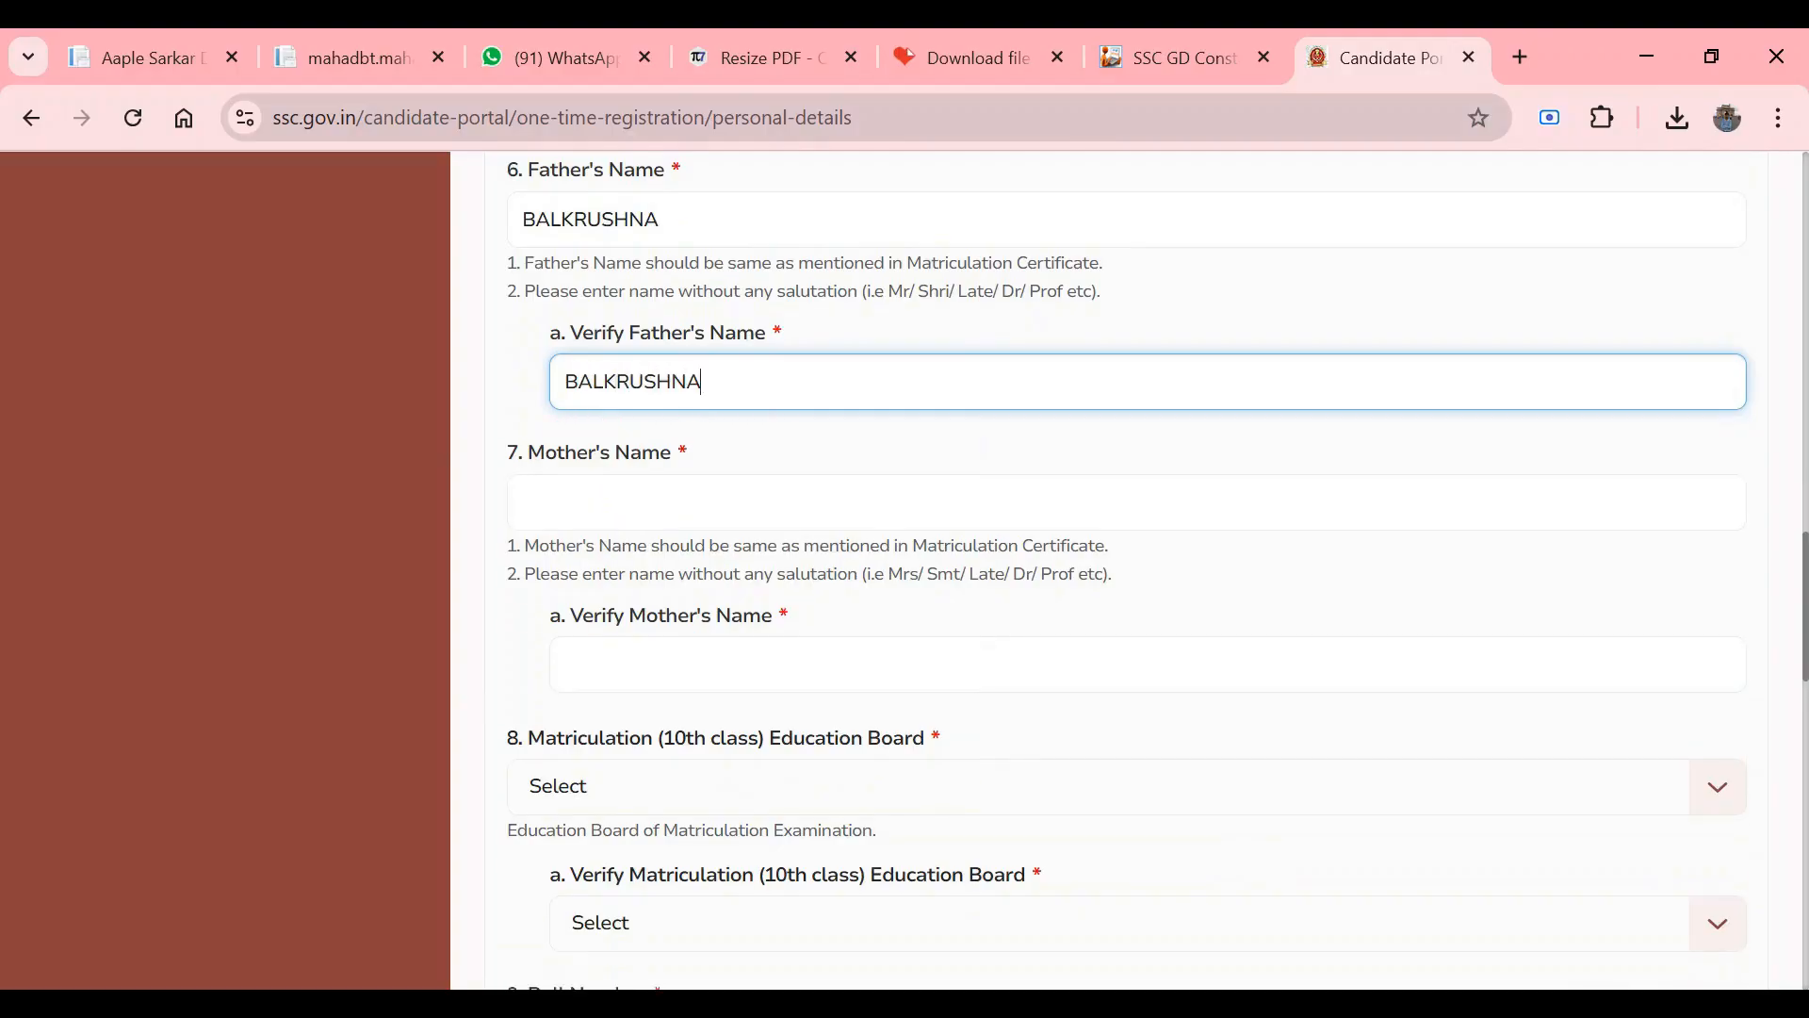
scroll(993, 776, "down", 2)
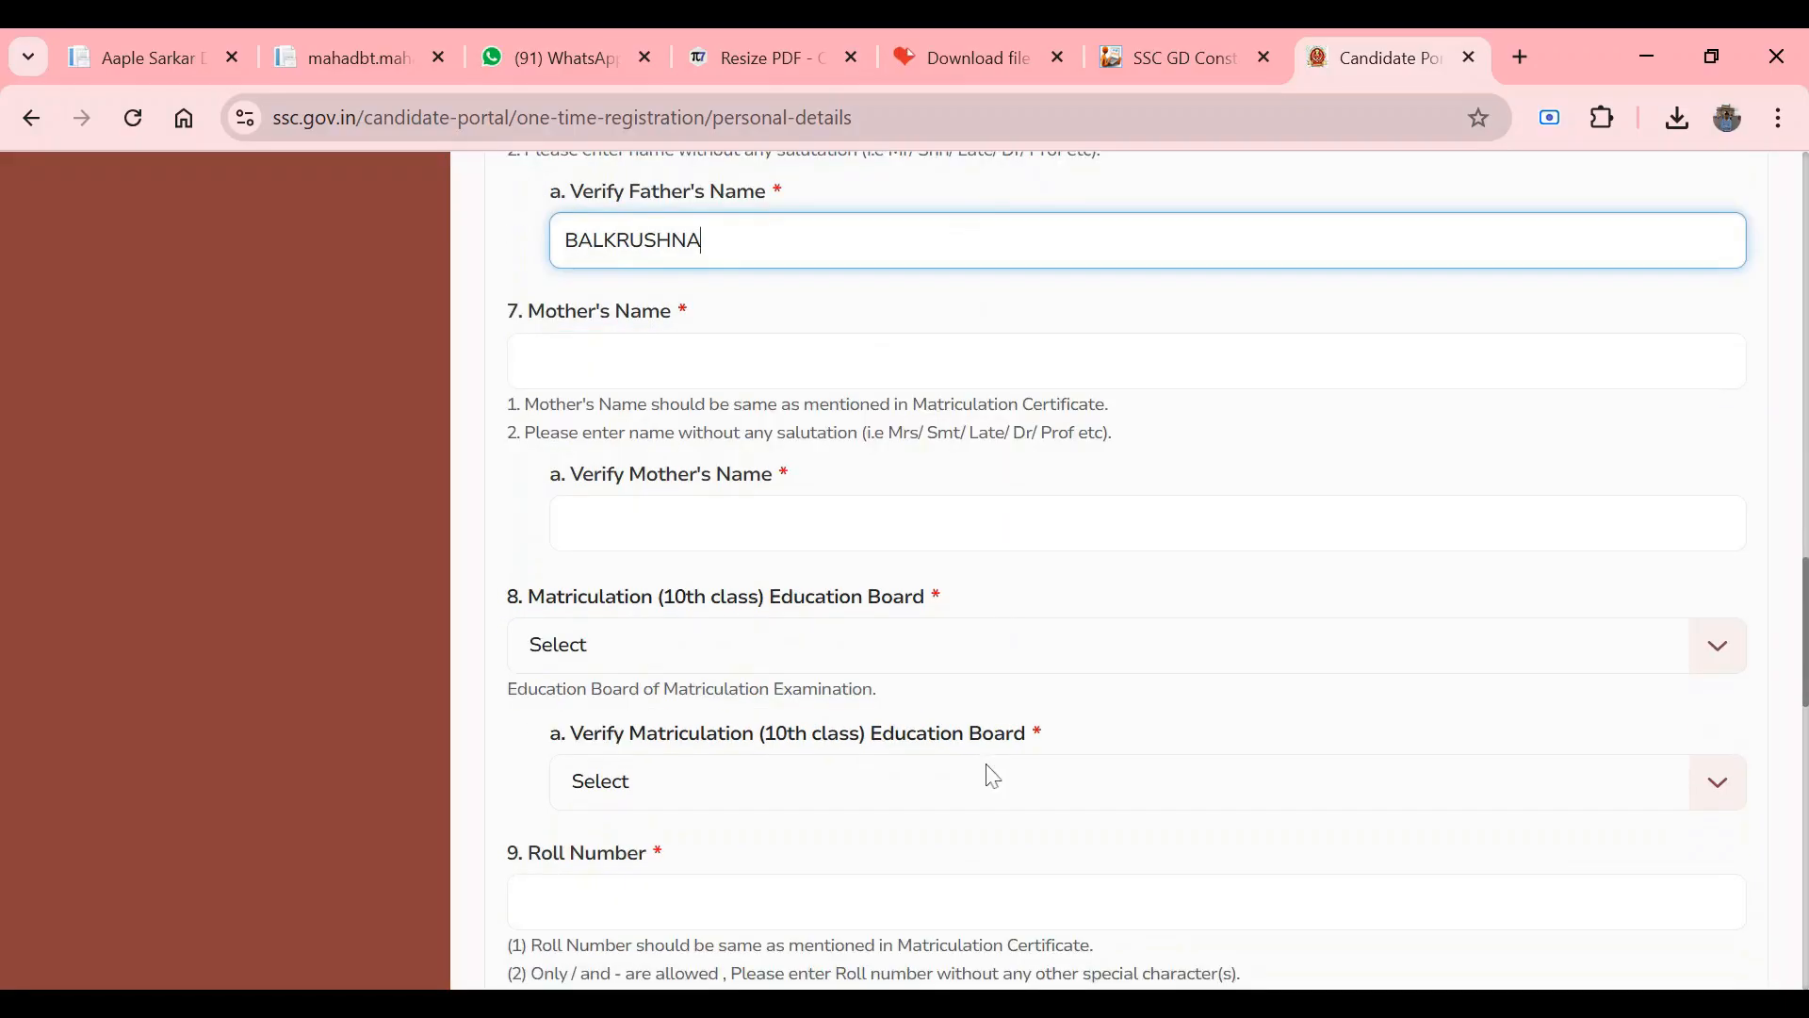
scroll(992, 776, "down", 2)
Enter the mother's name and repeat it in Verify Mother's Name.
left_click(524, 223)
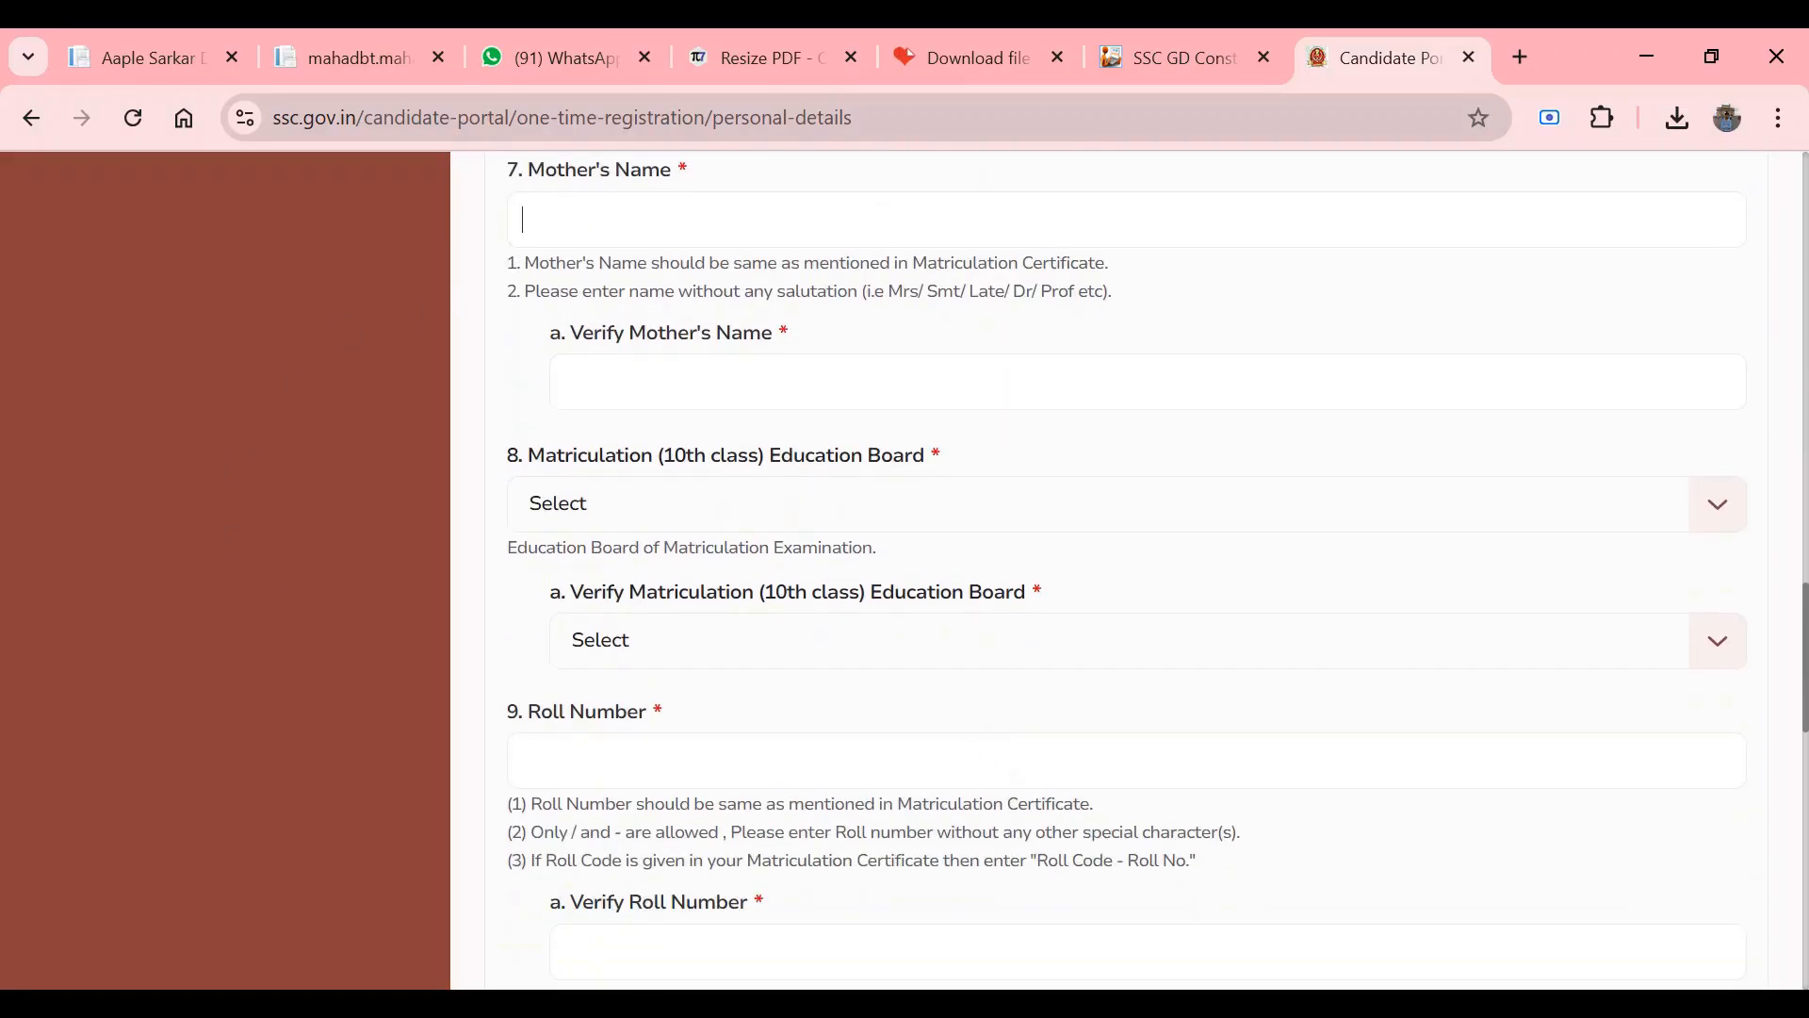
type("LALI")
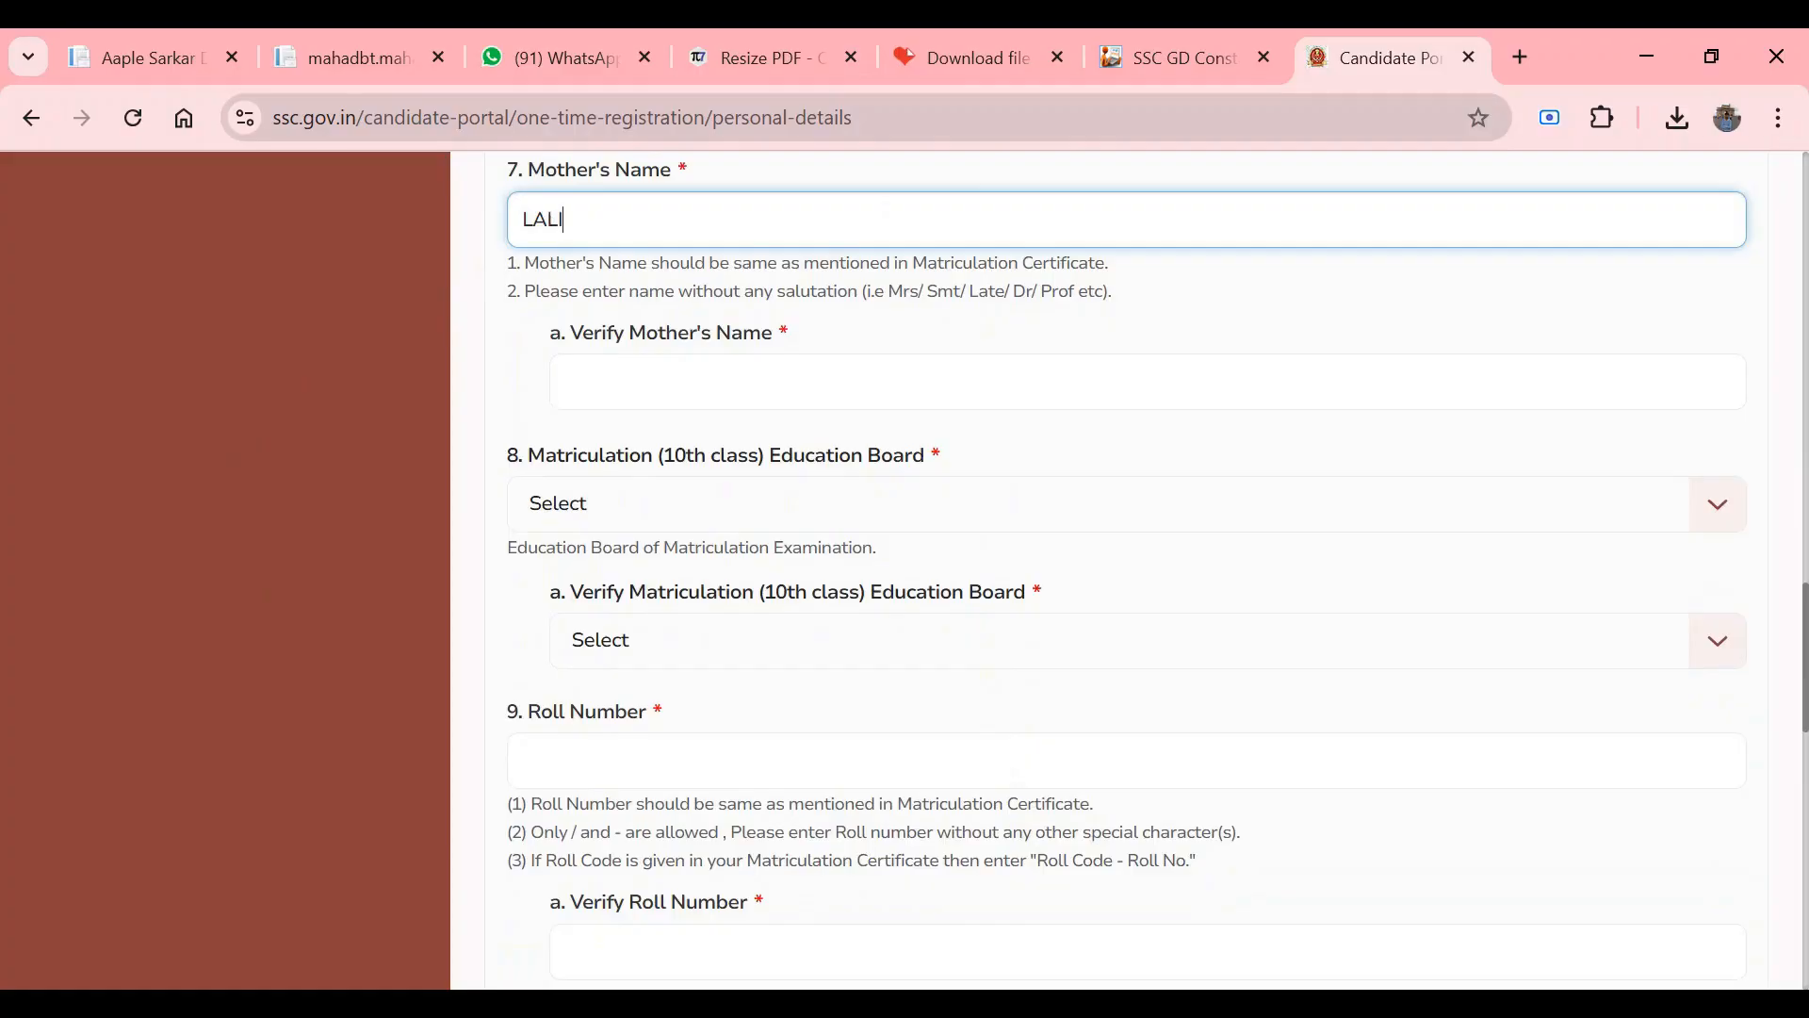
type("TA")
left_click(639, 379)
type("LALITA")
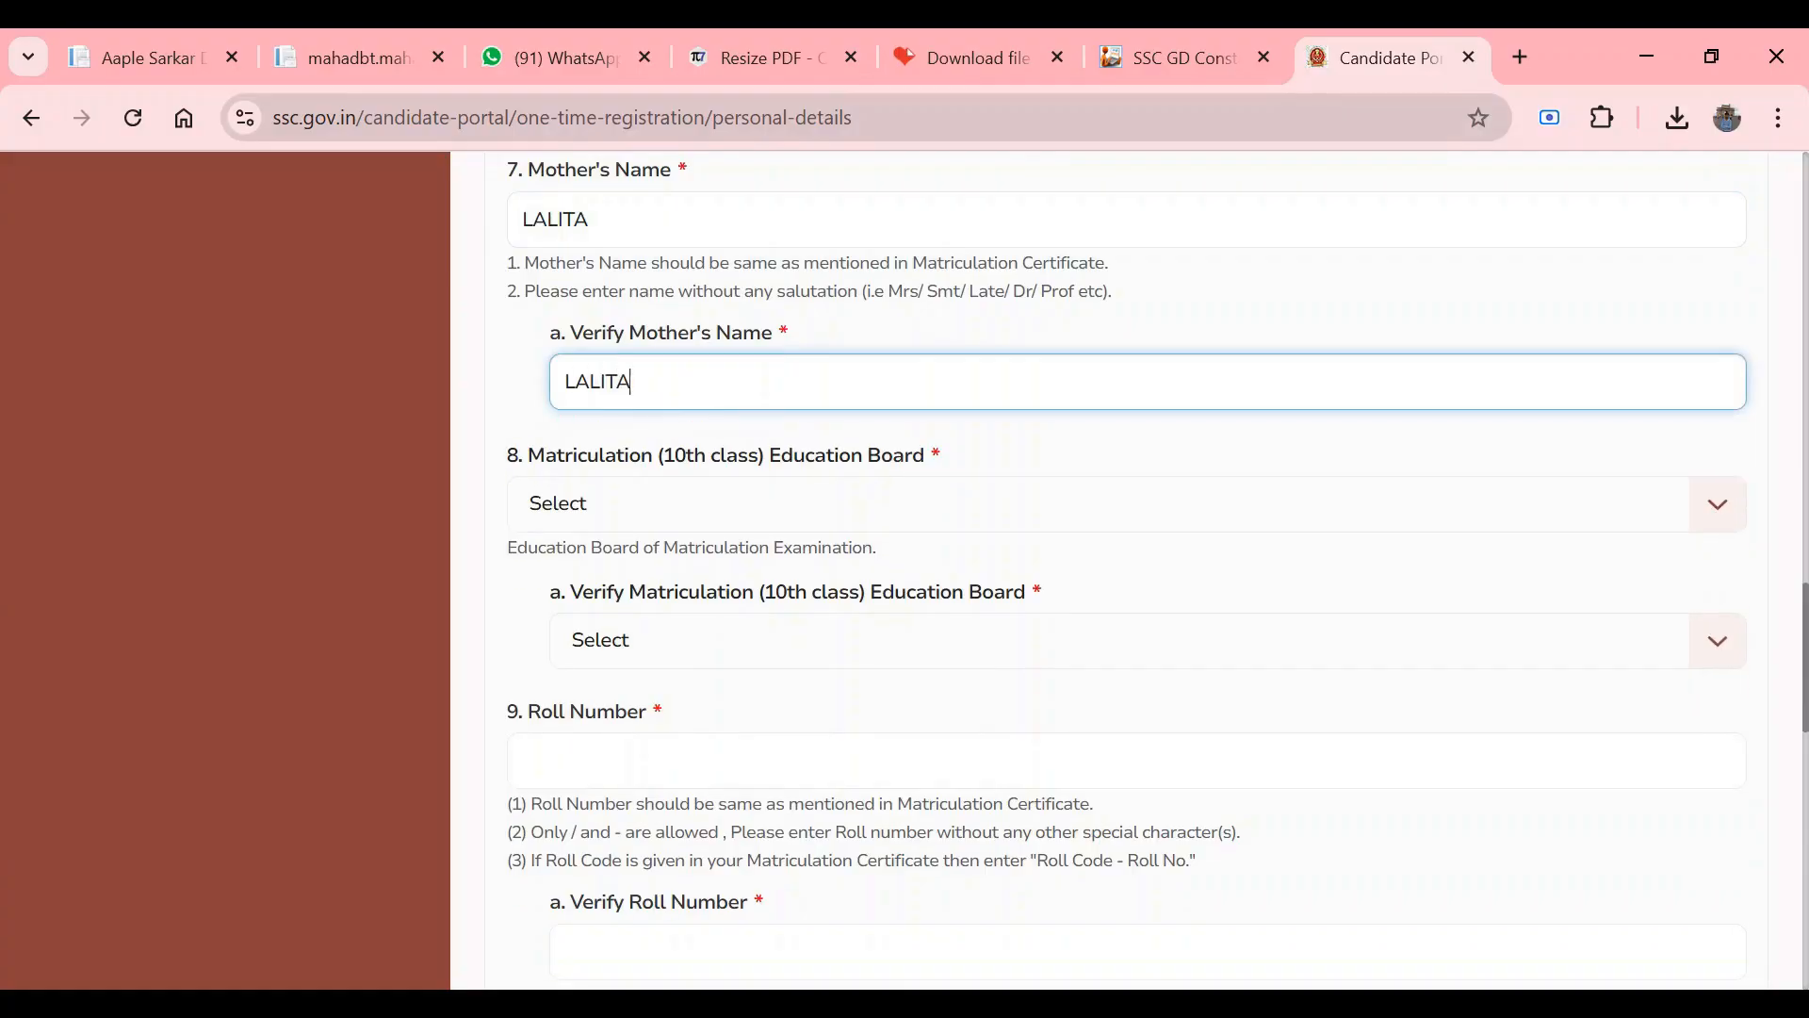
scroll(1127, 570, "down", 1)
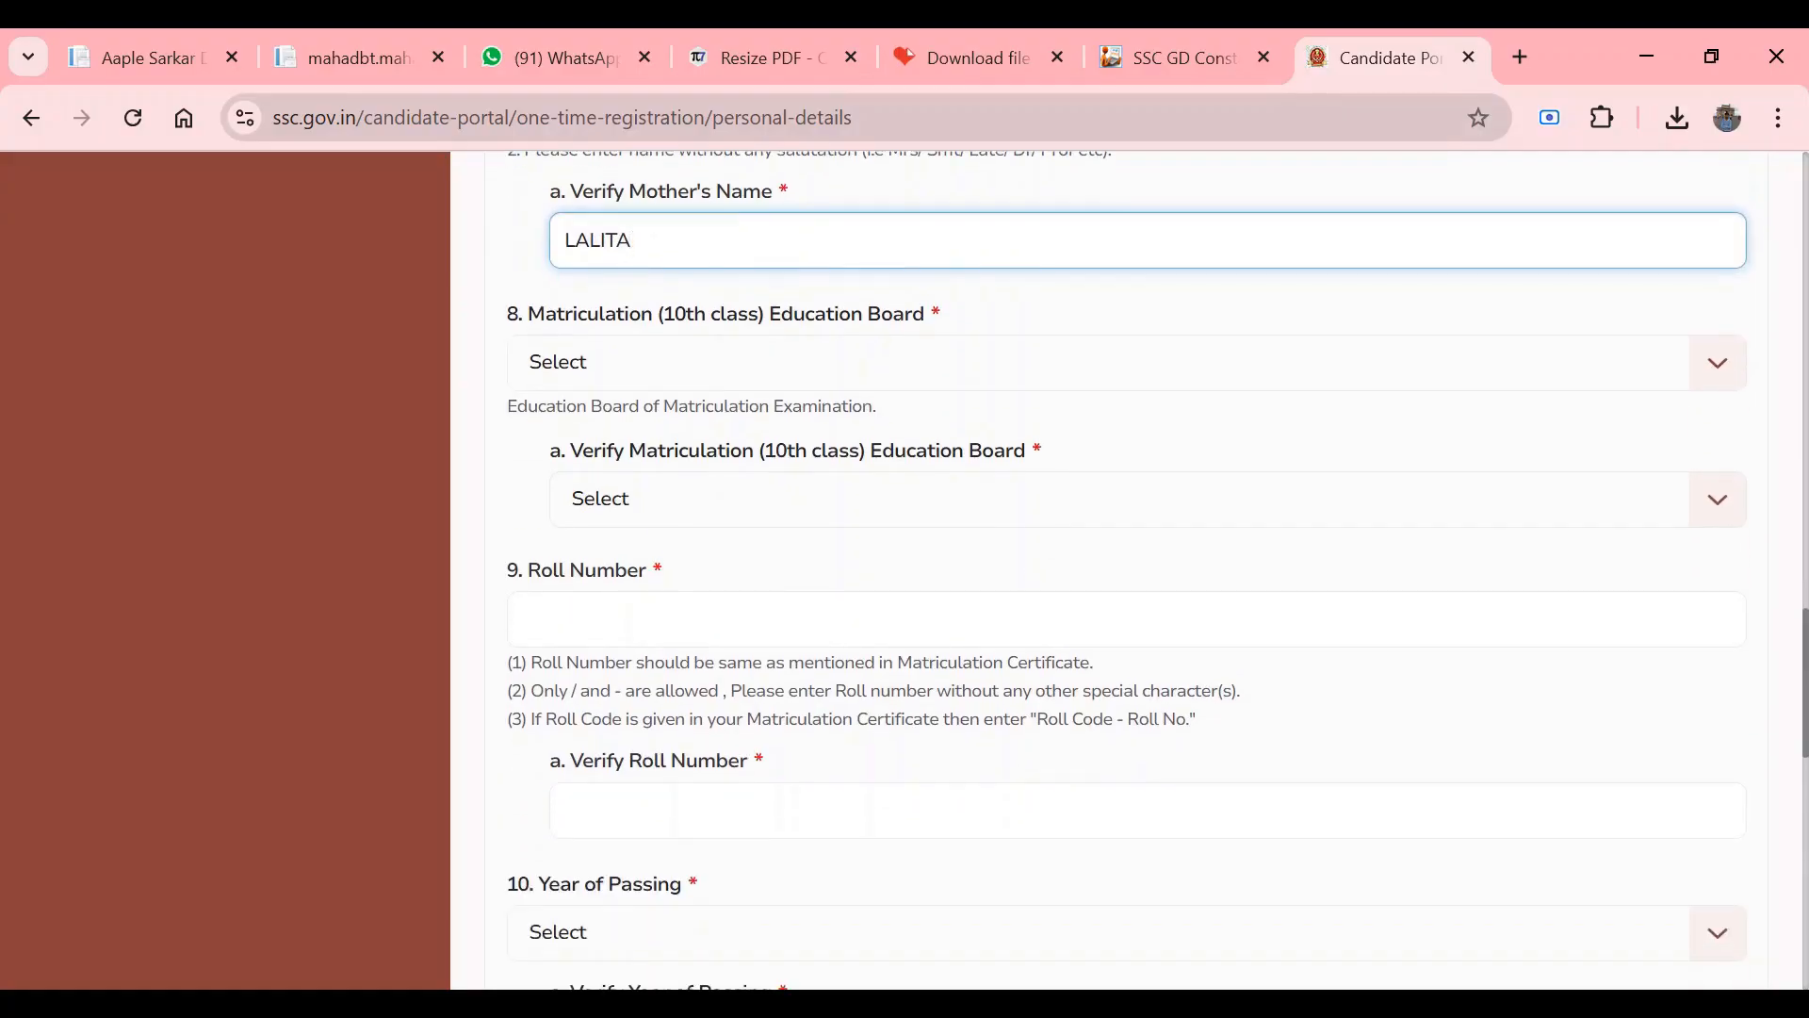
Choose Maharashtra State Board of Secondary And Higher Secondary Education as board and verified board.
left_click(694, 386)
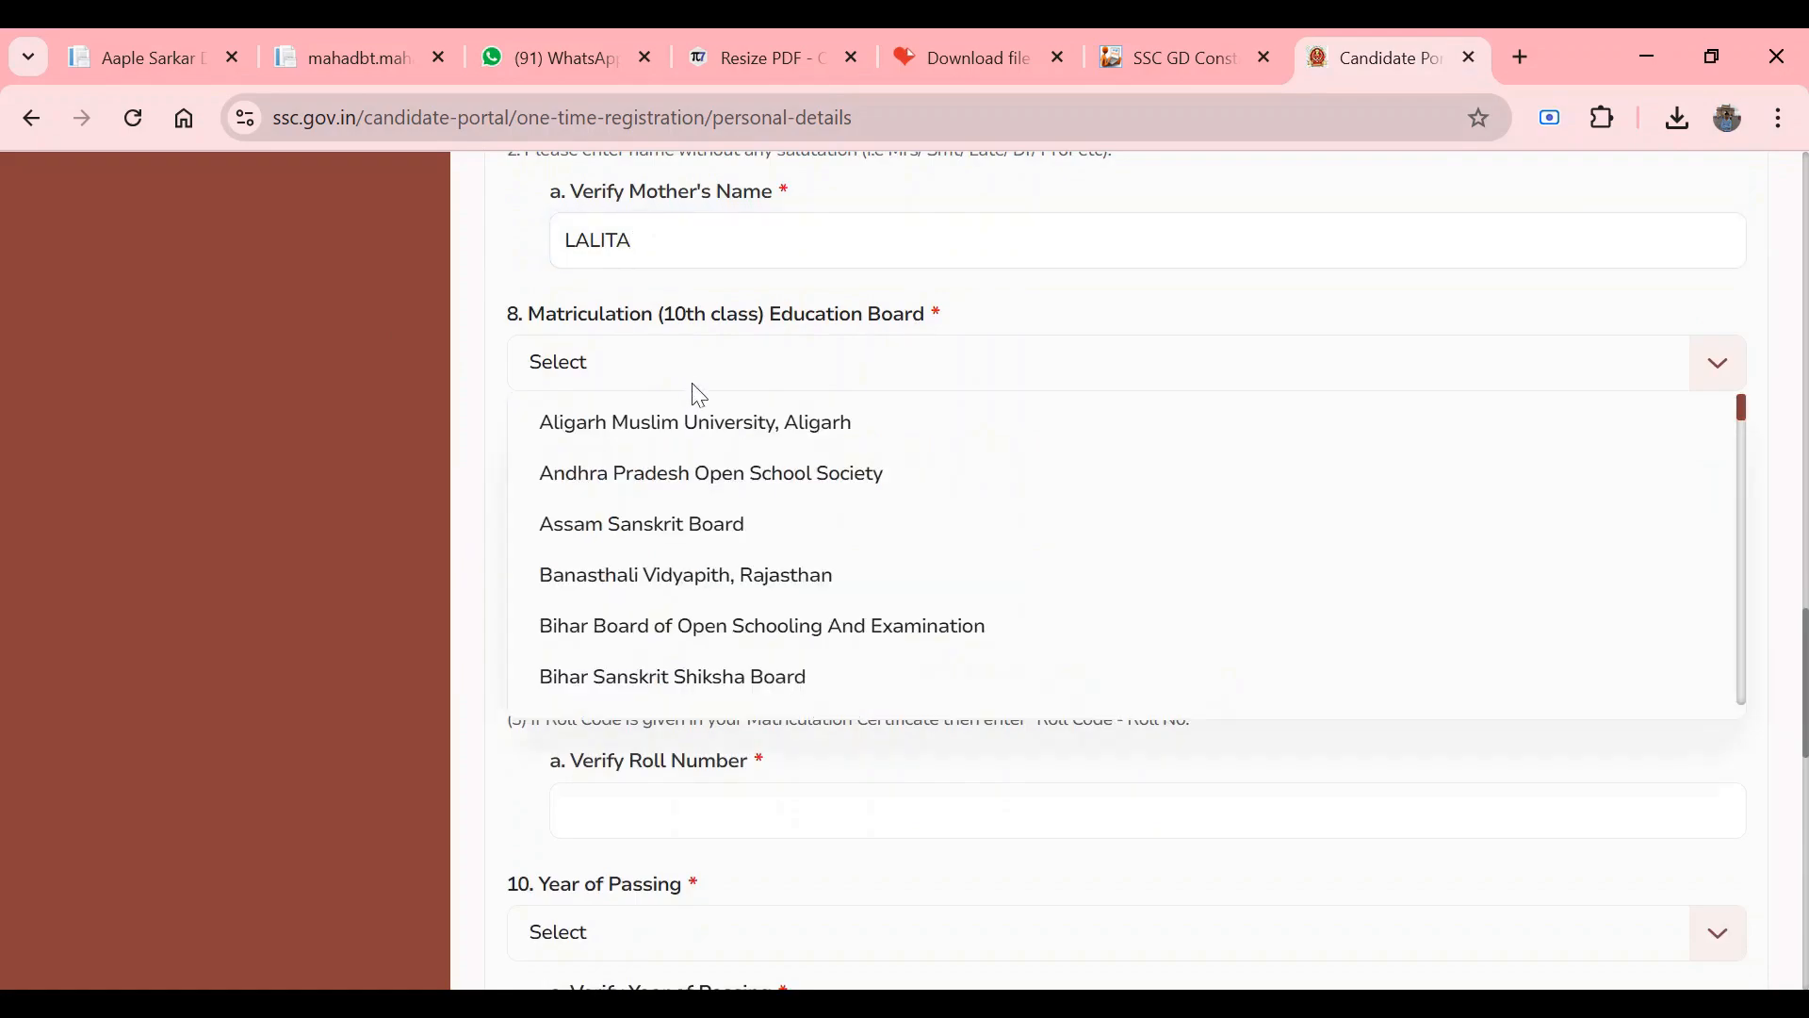
scroll(839, 580, "down", 3)
scroll(849, 586, "down", 1)
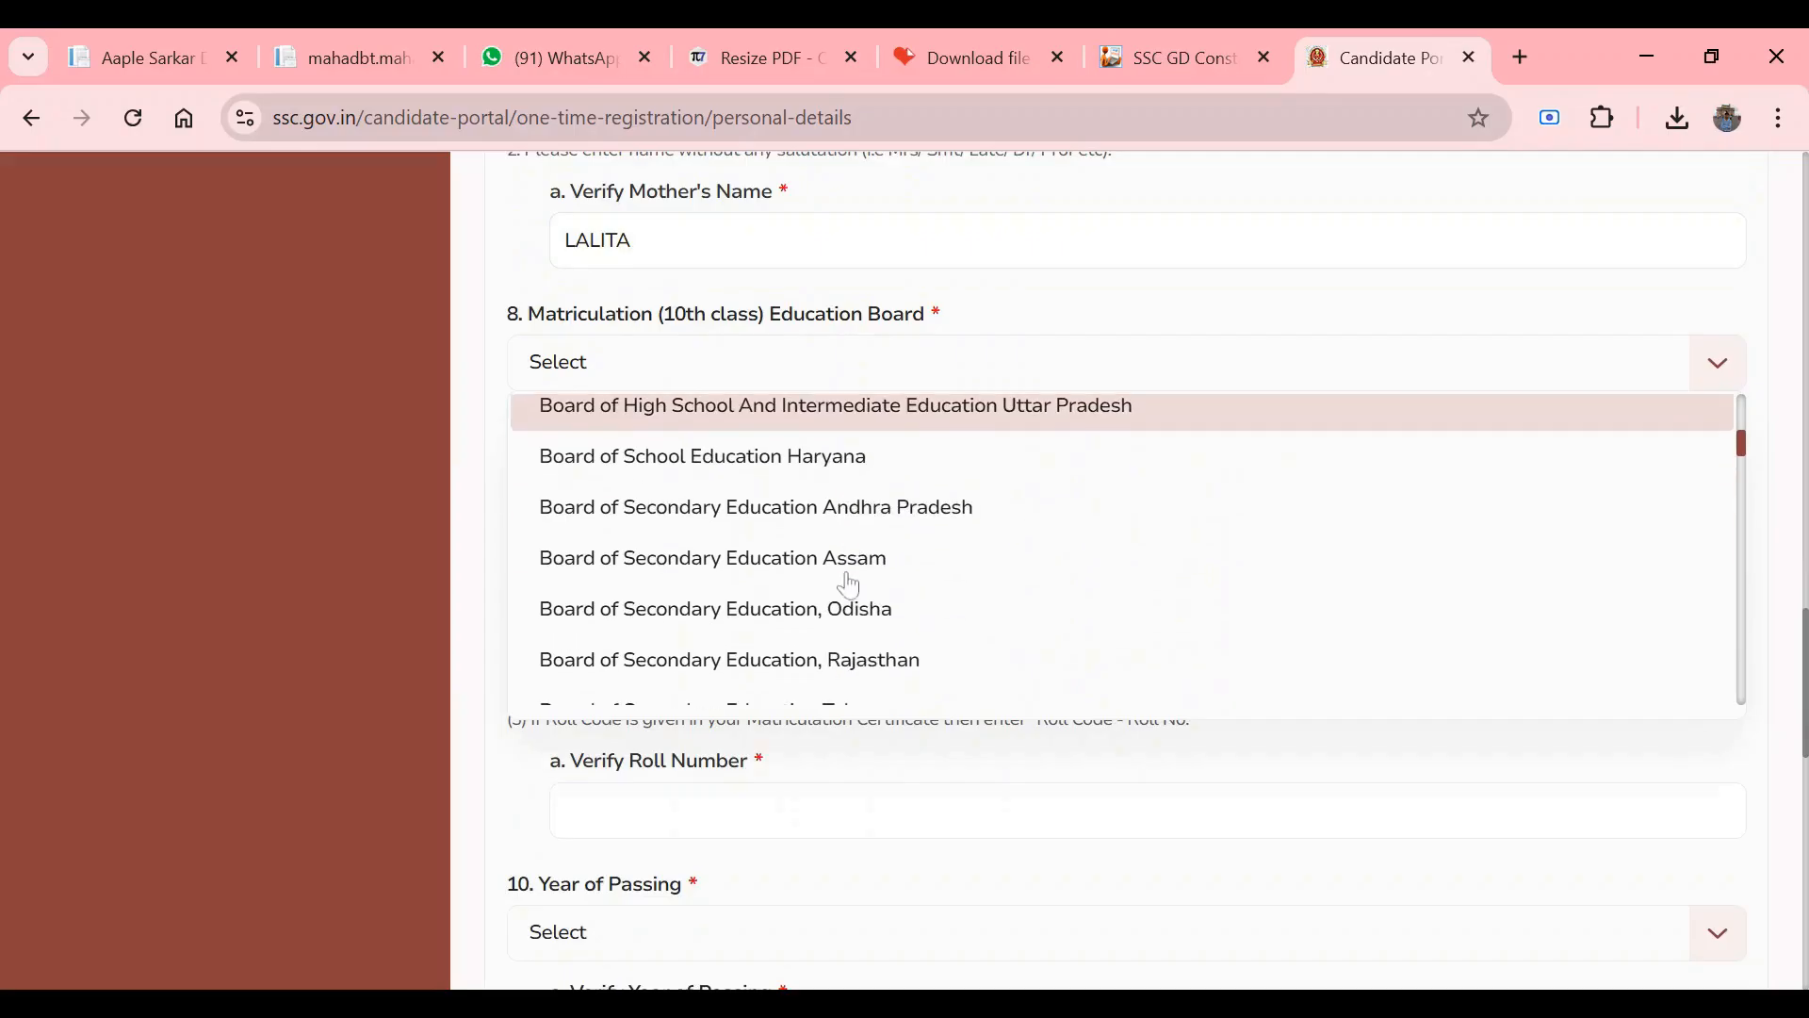
scroll(849, 586, "down", 4)
scroll(841, 581, "down", 5)
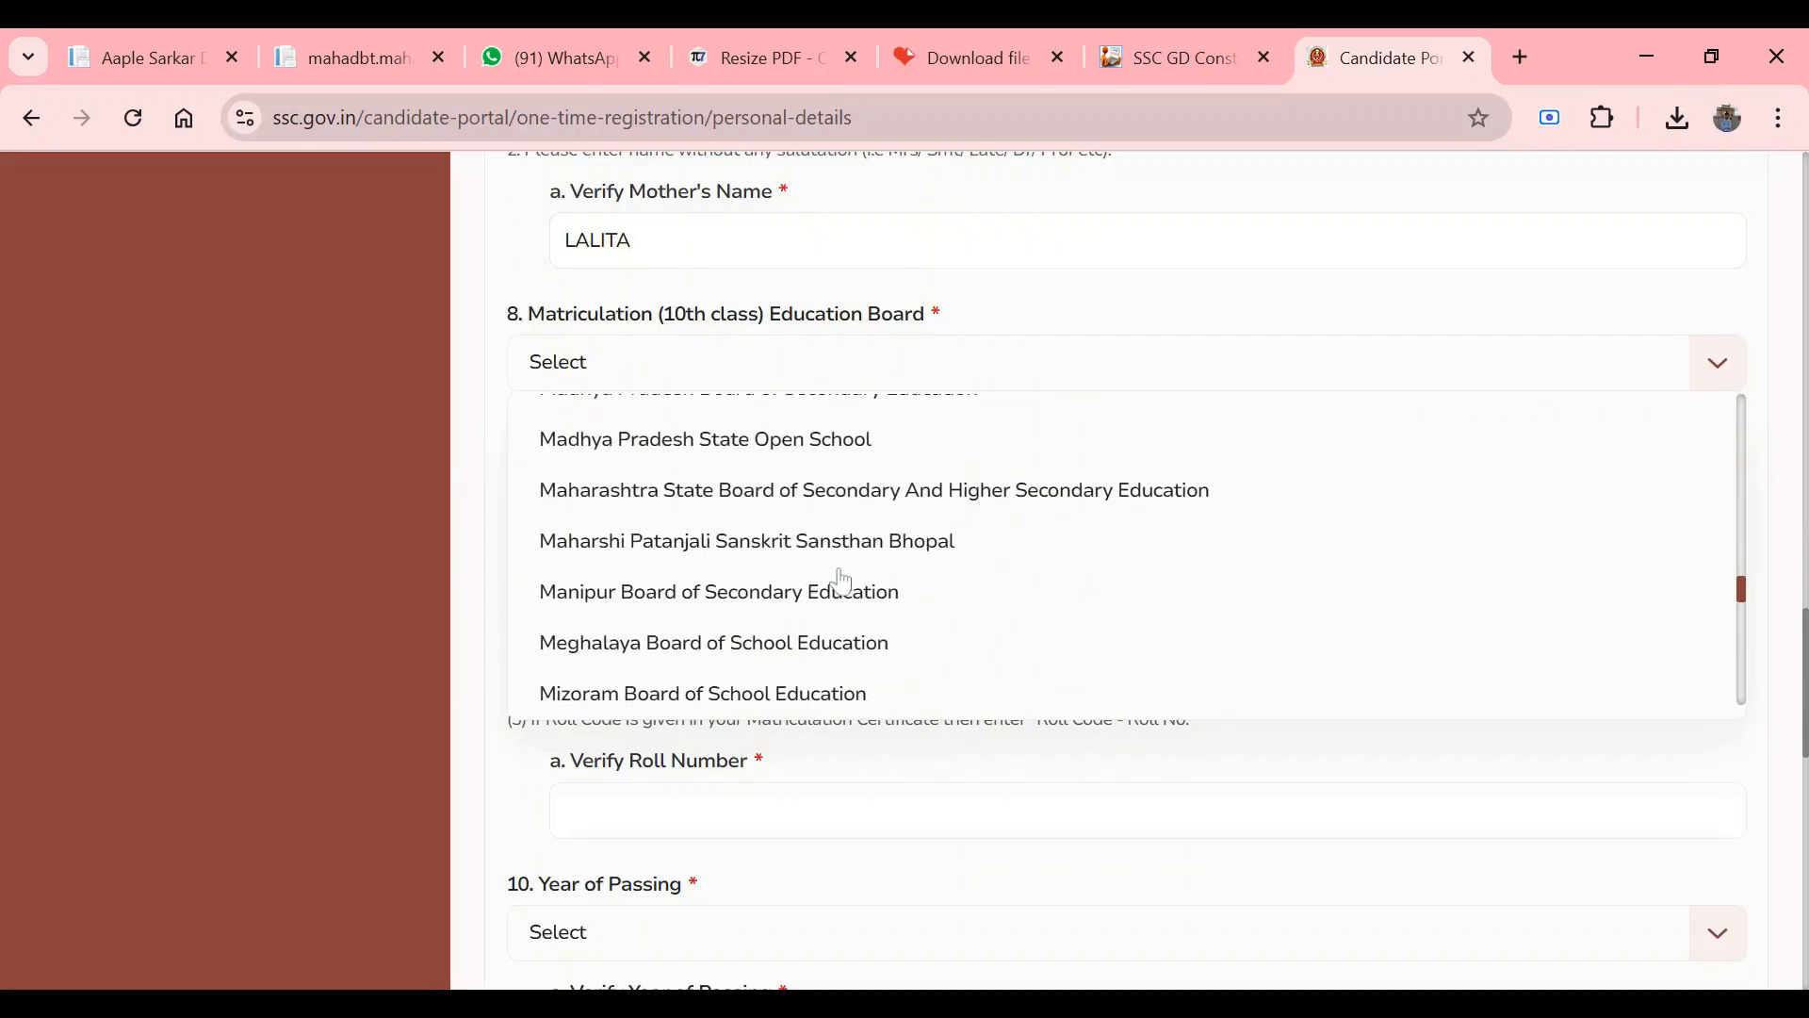
left_click(802, 516)
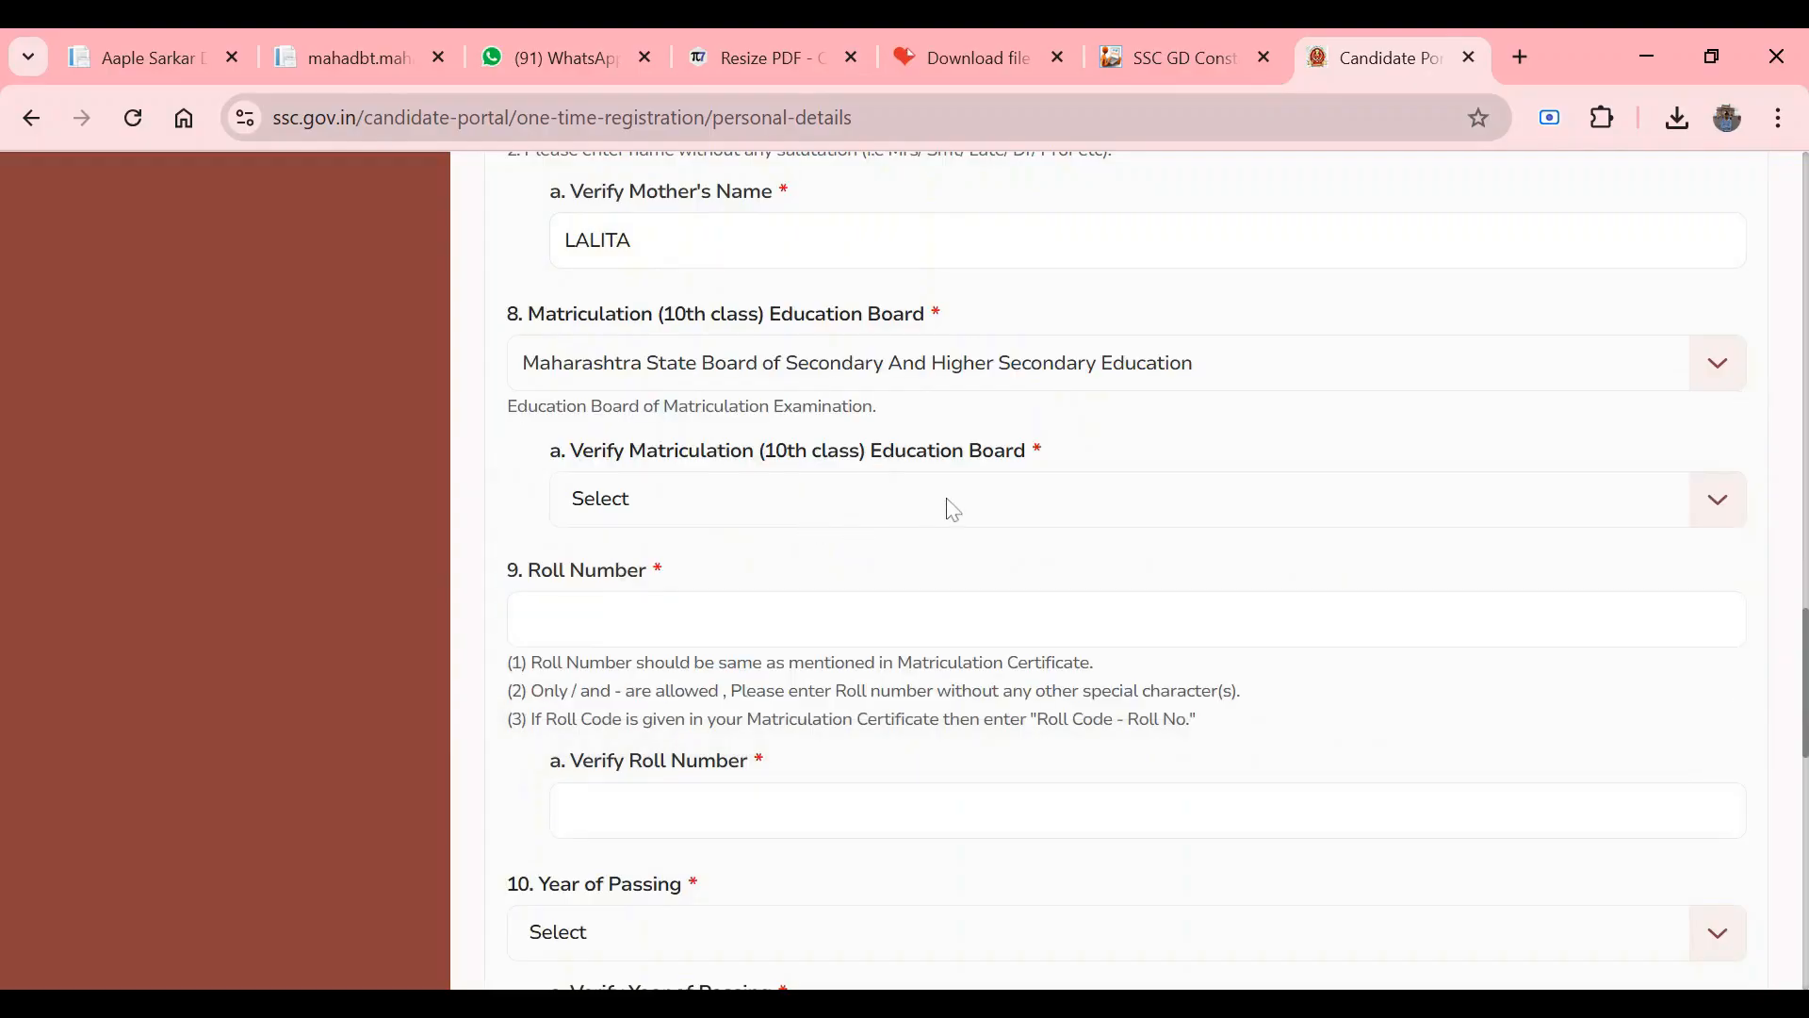
scroll(947, 507, "down", 3)
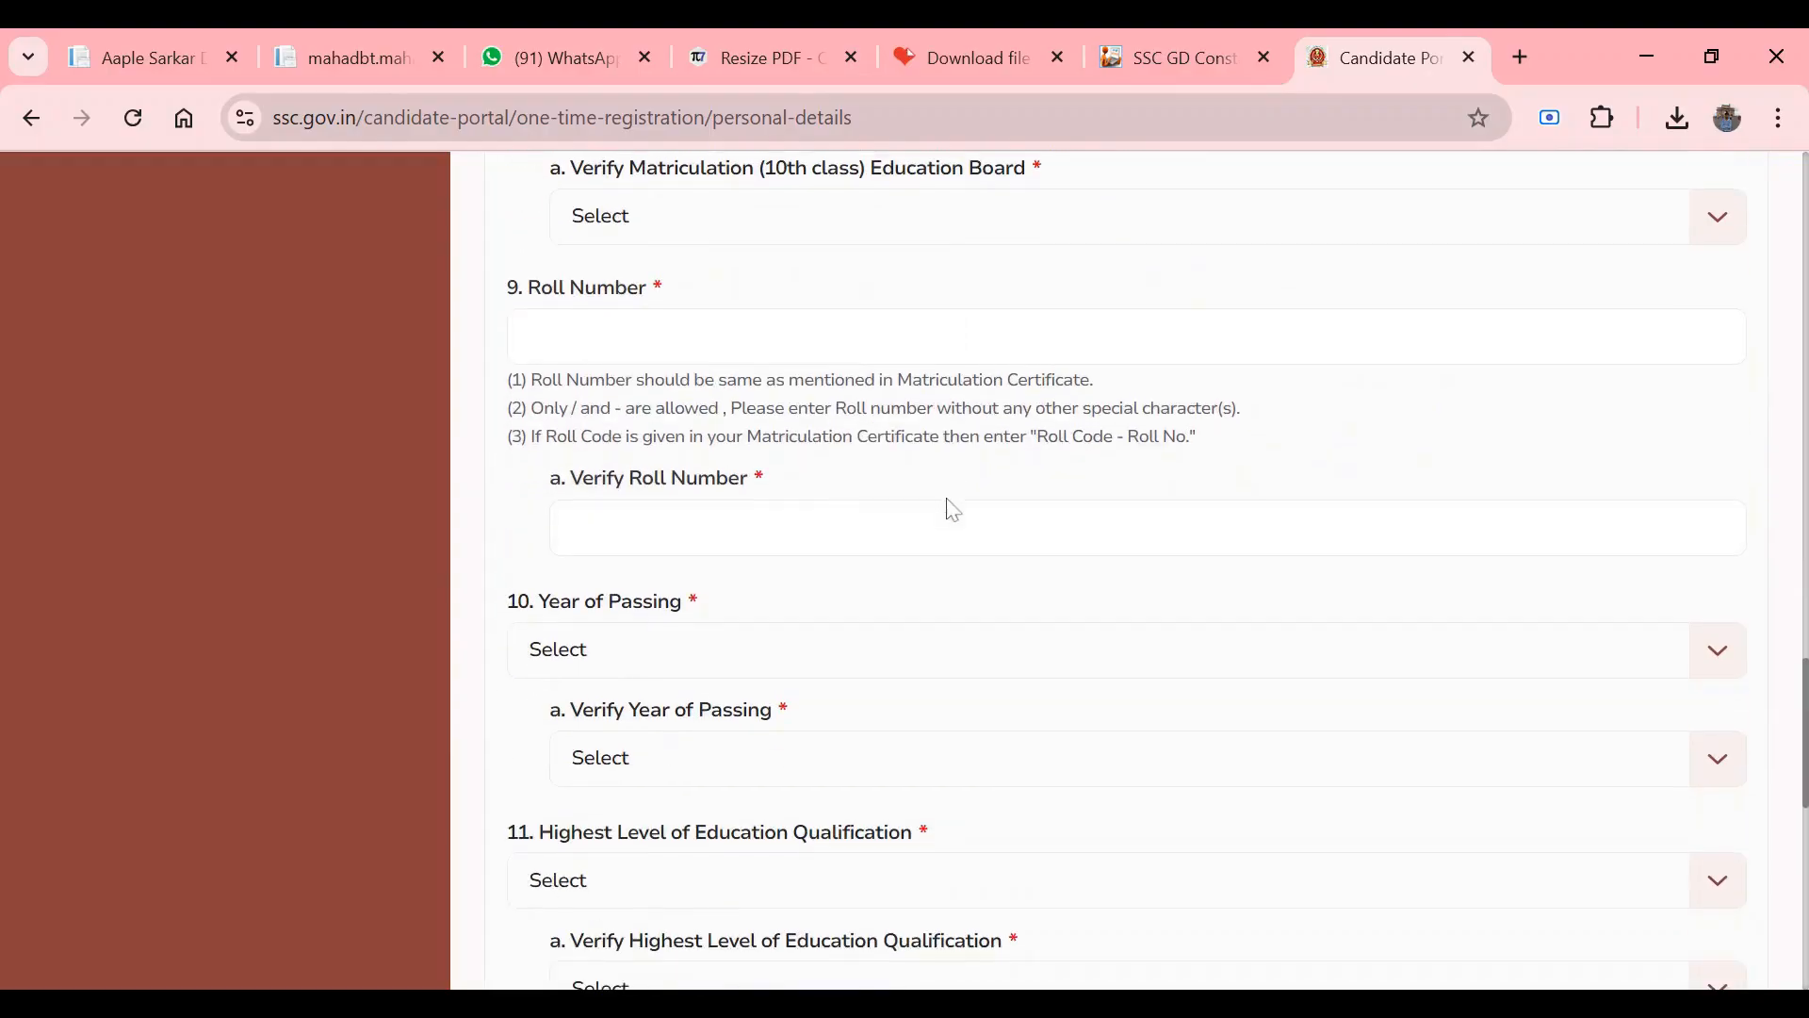
left_click(657, 223)
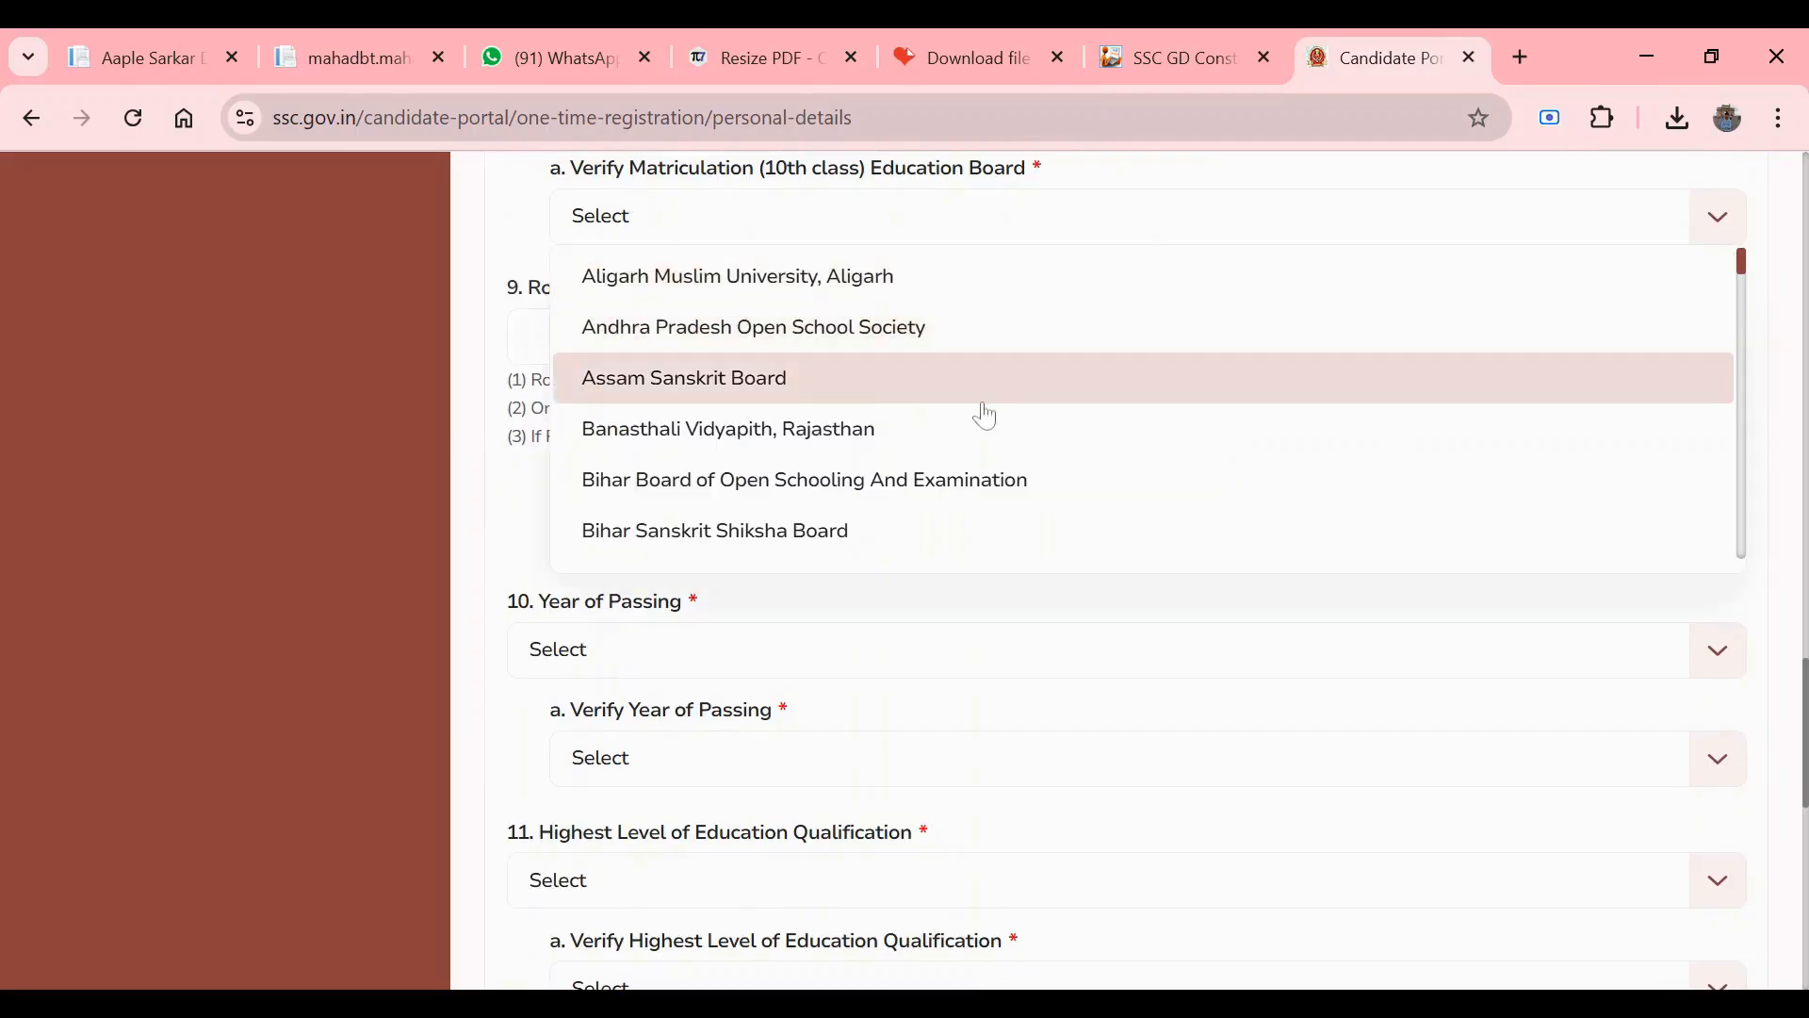
scroll(916, 388, "down", 5)
scroll(994, 424, "down", 7)
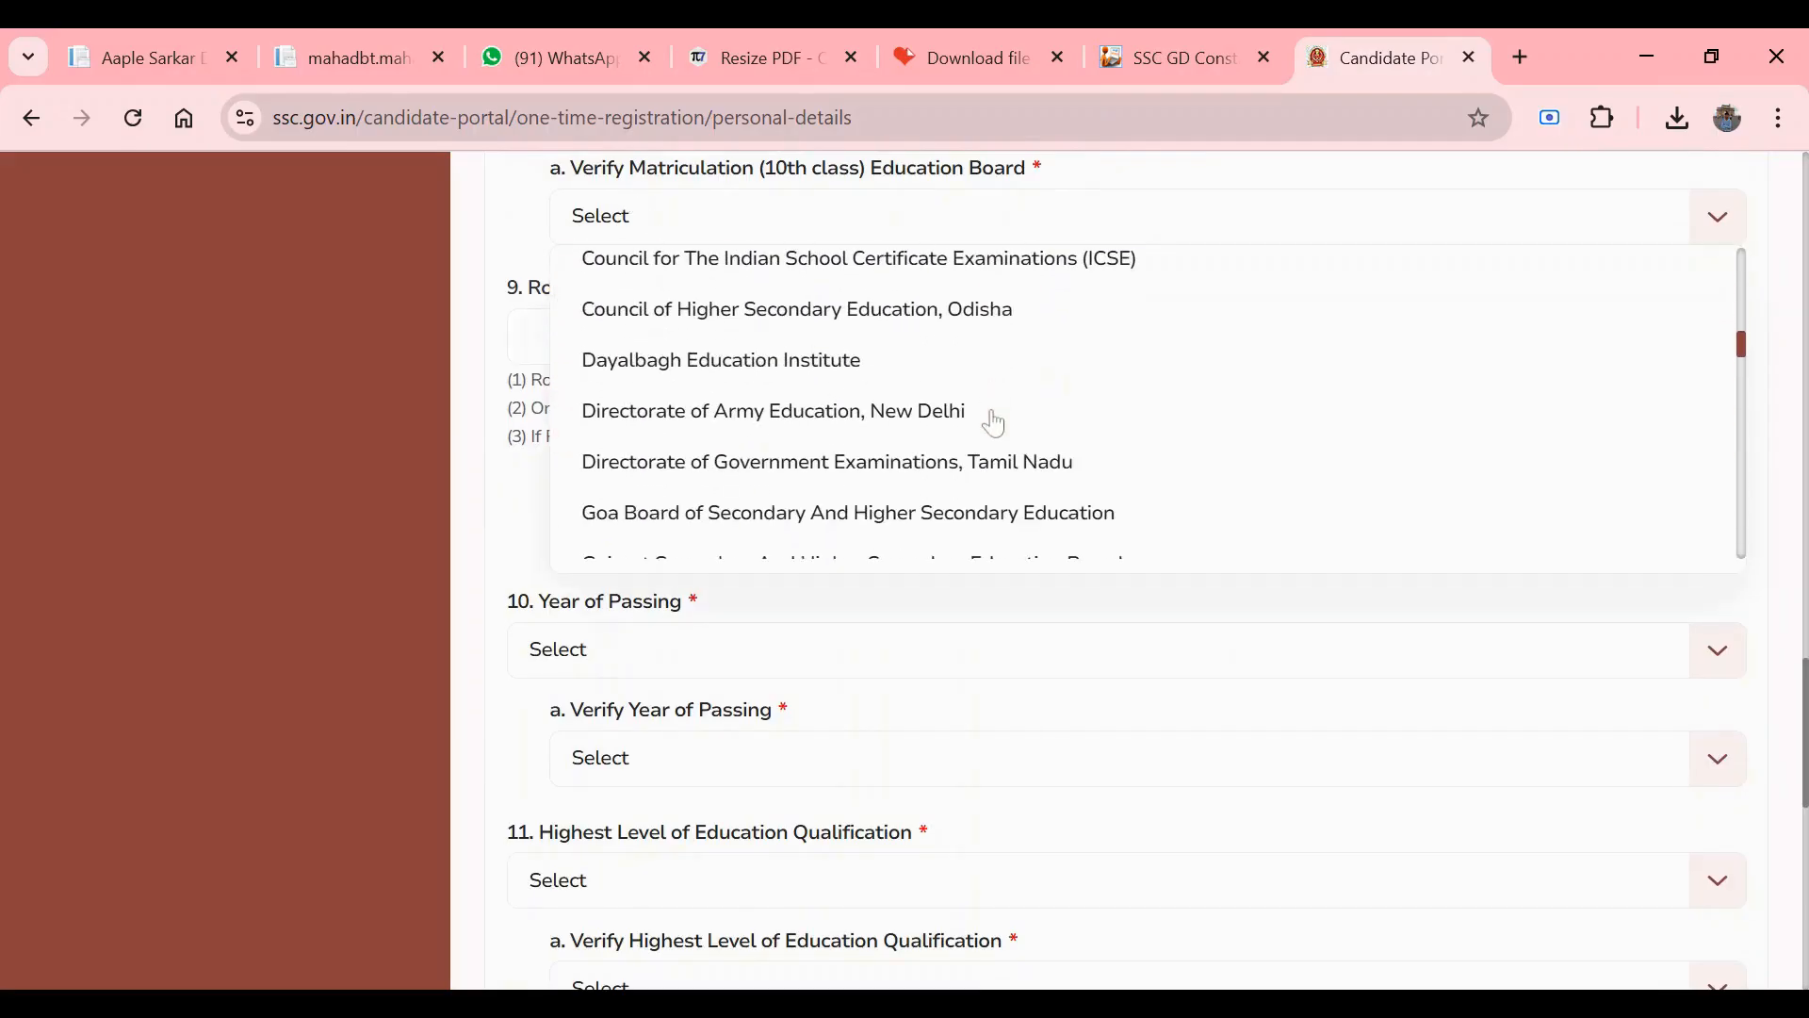
scroll(994, 424, "down", 8)
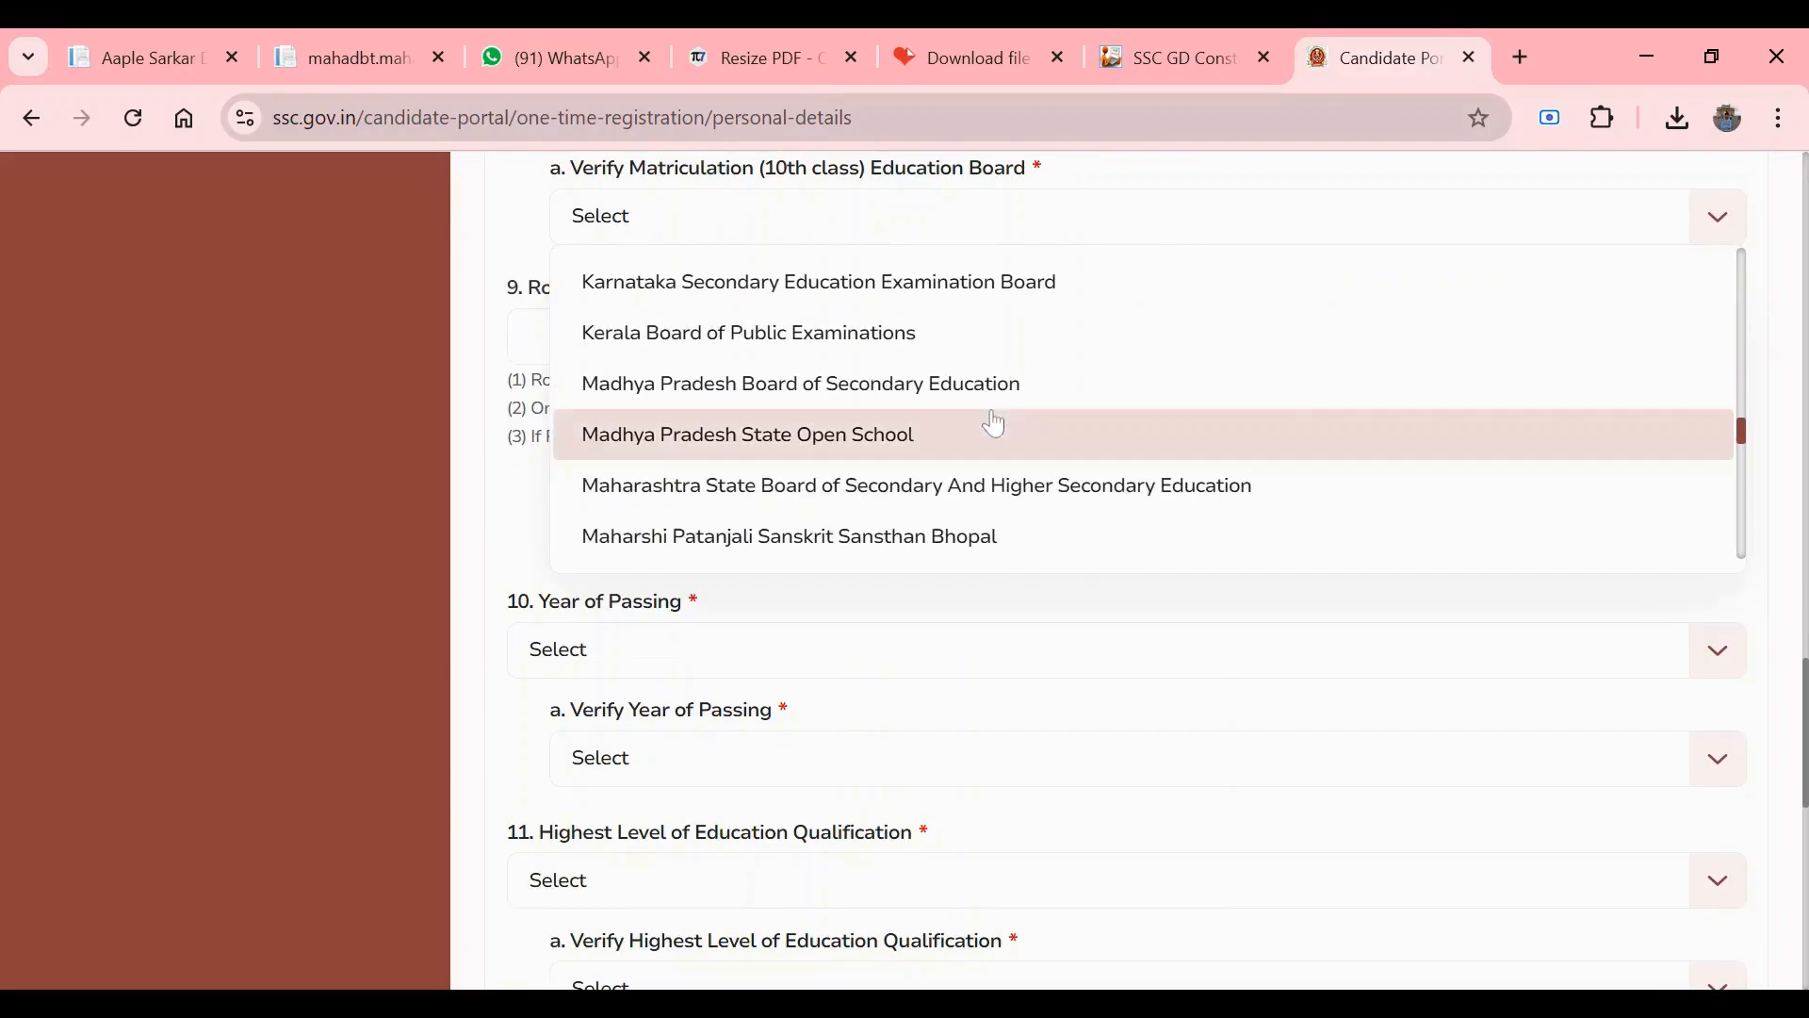
left_click(956, 490)
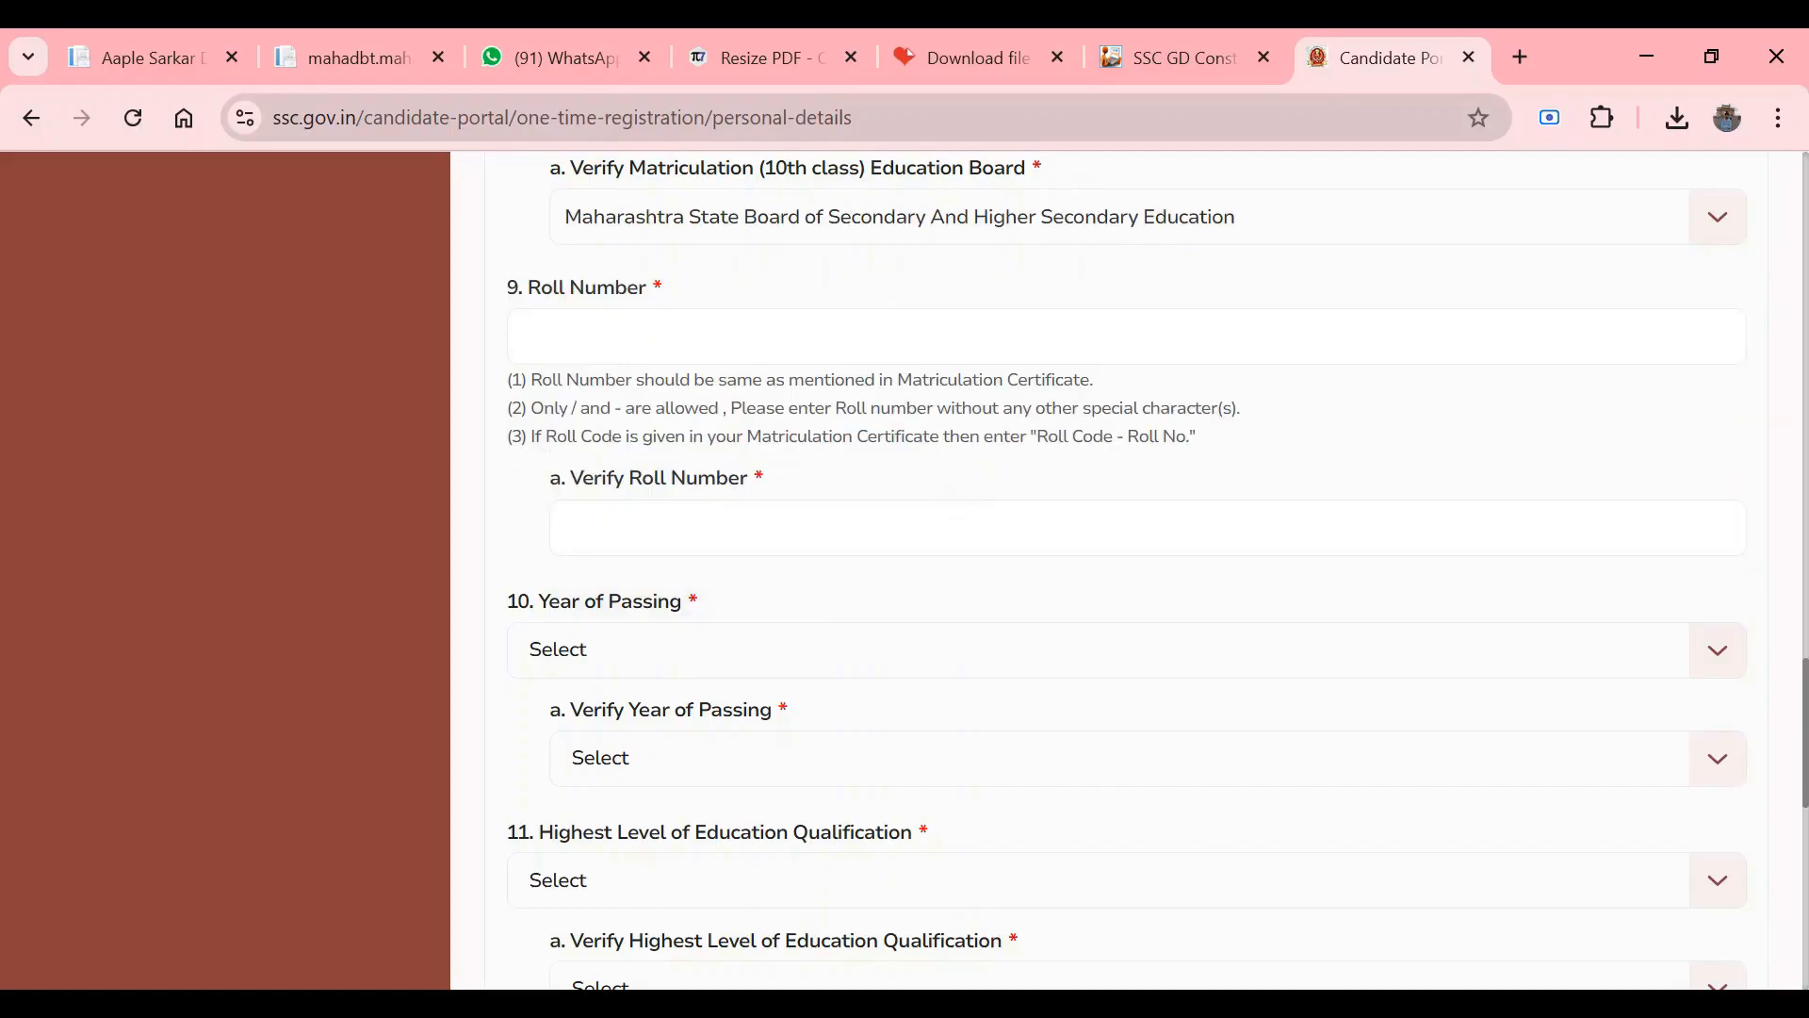
Enter the 10th roll number in Roll Number and Verify Roll Number.
left_click(777, 337)
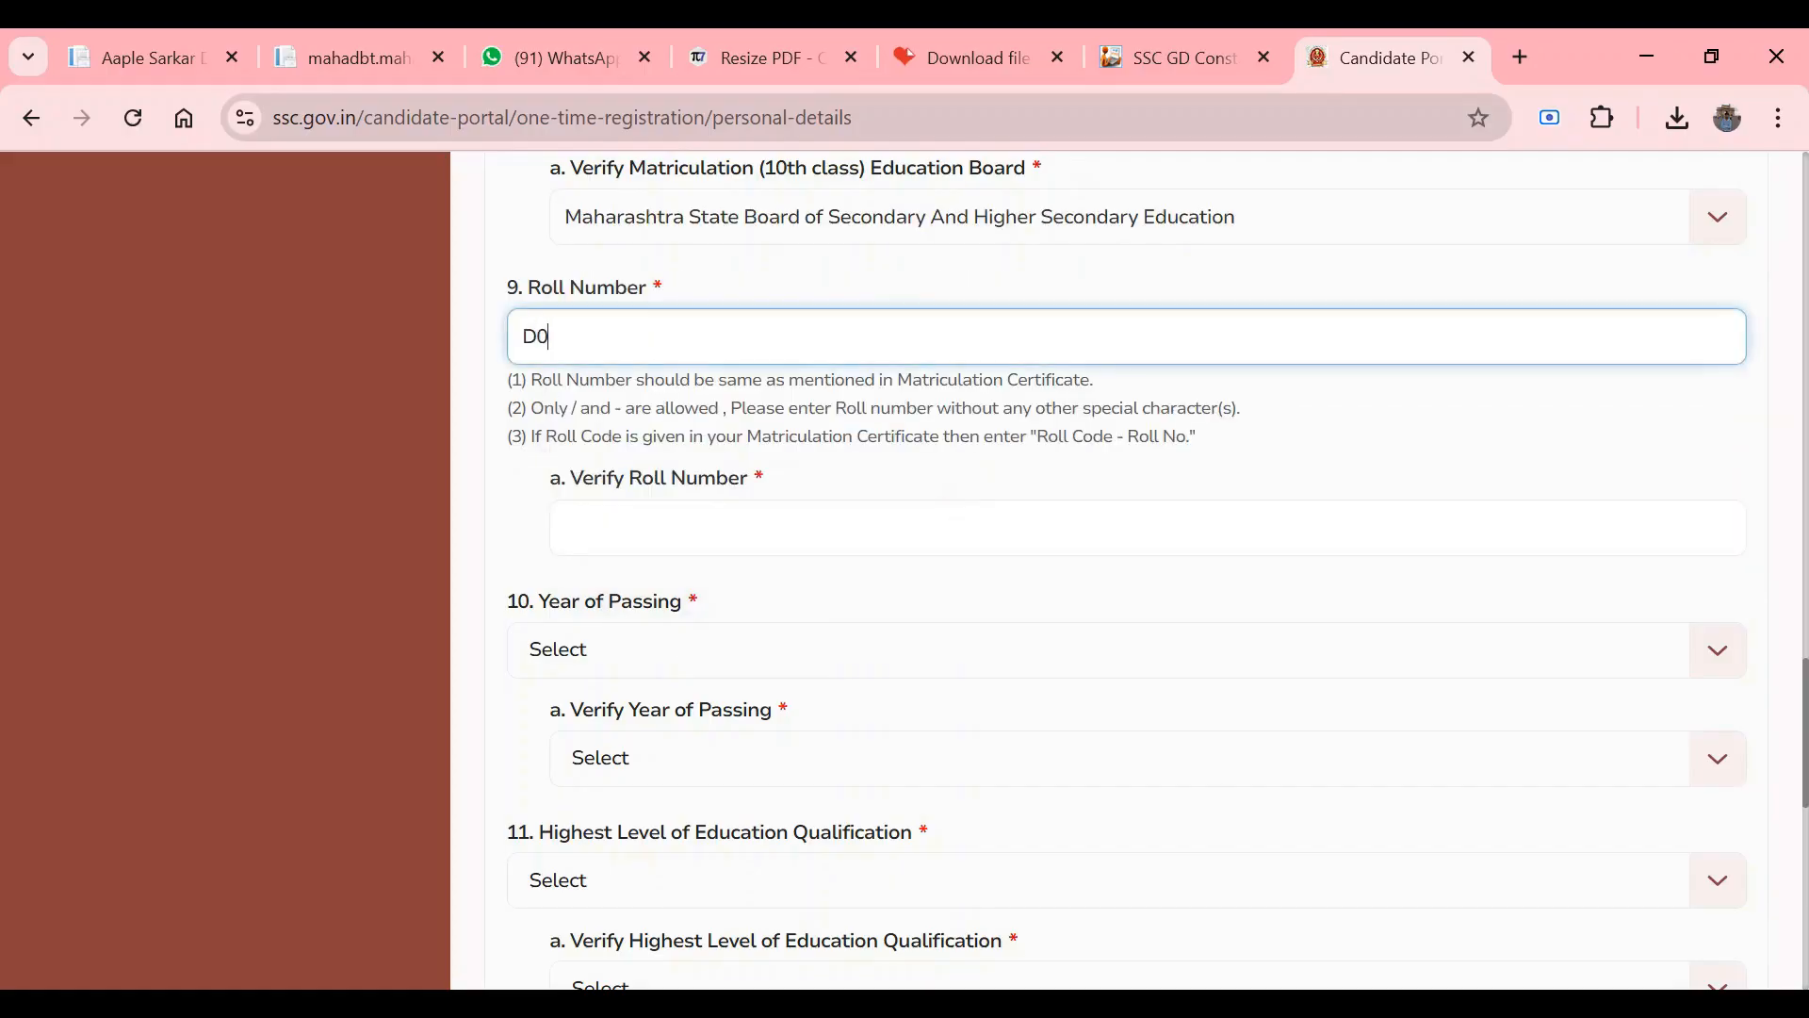
scroll(641, 490, "down", 3)
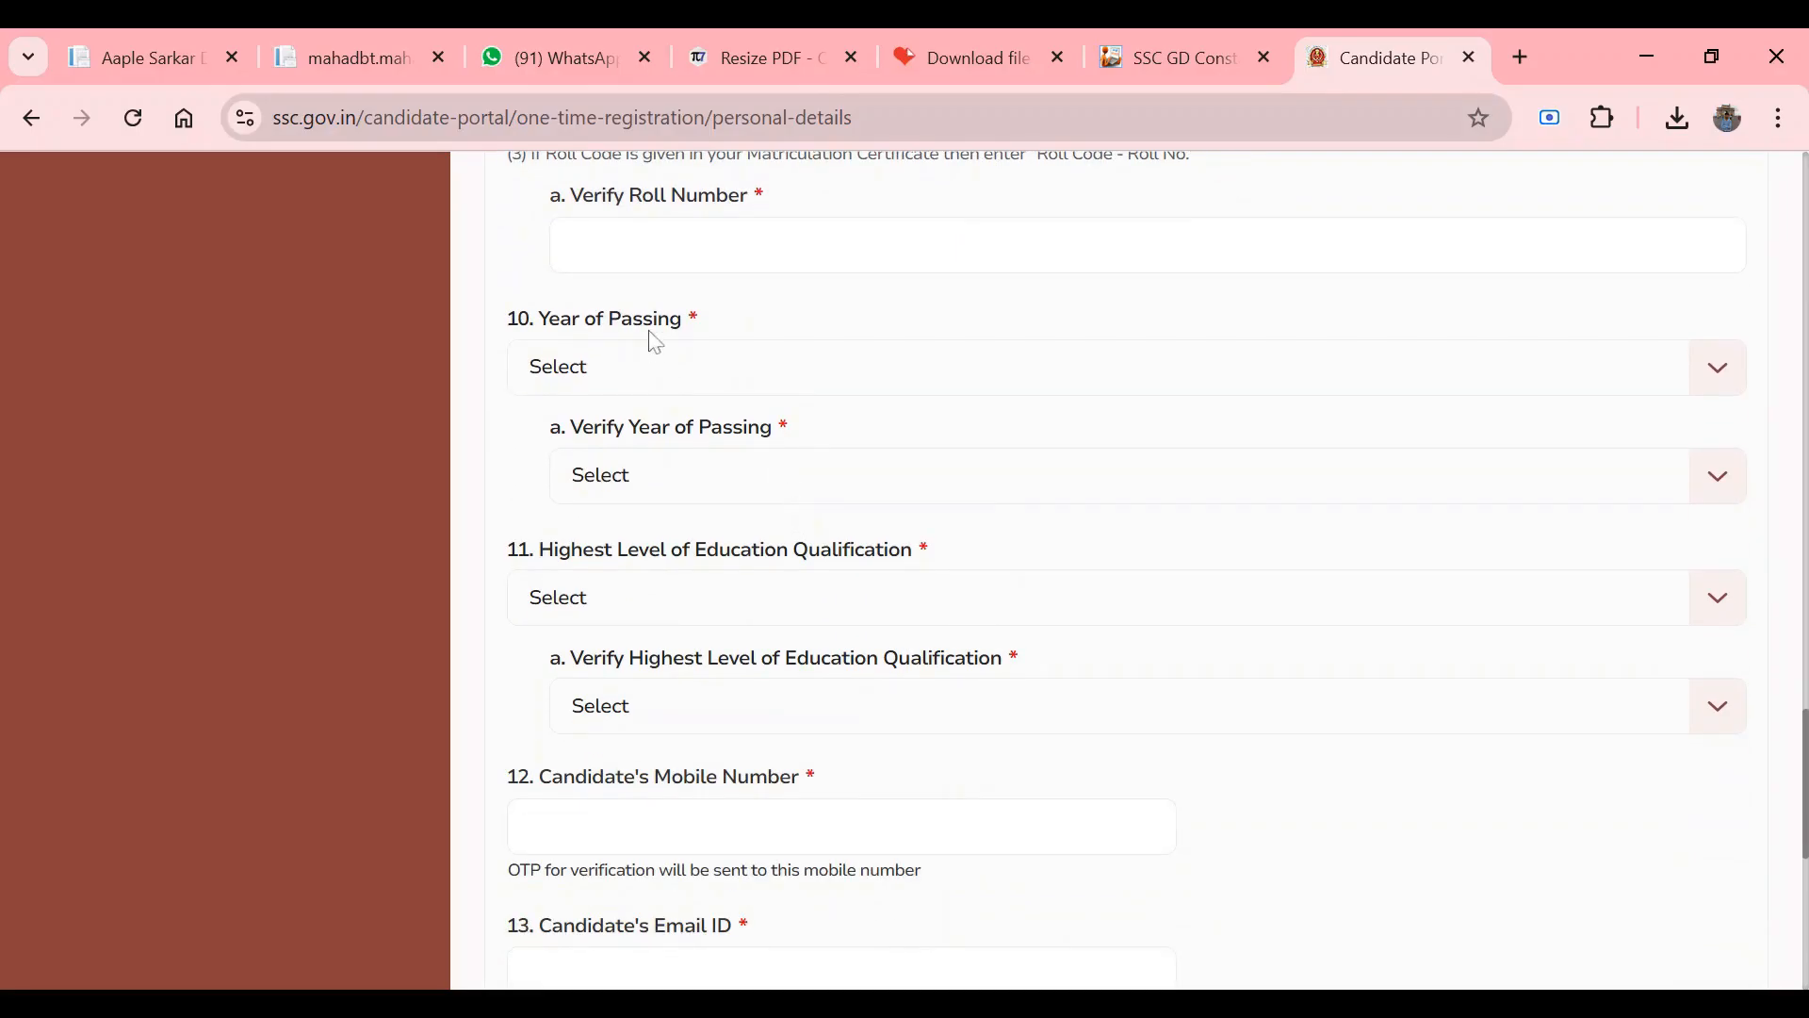
key("Tab")
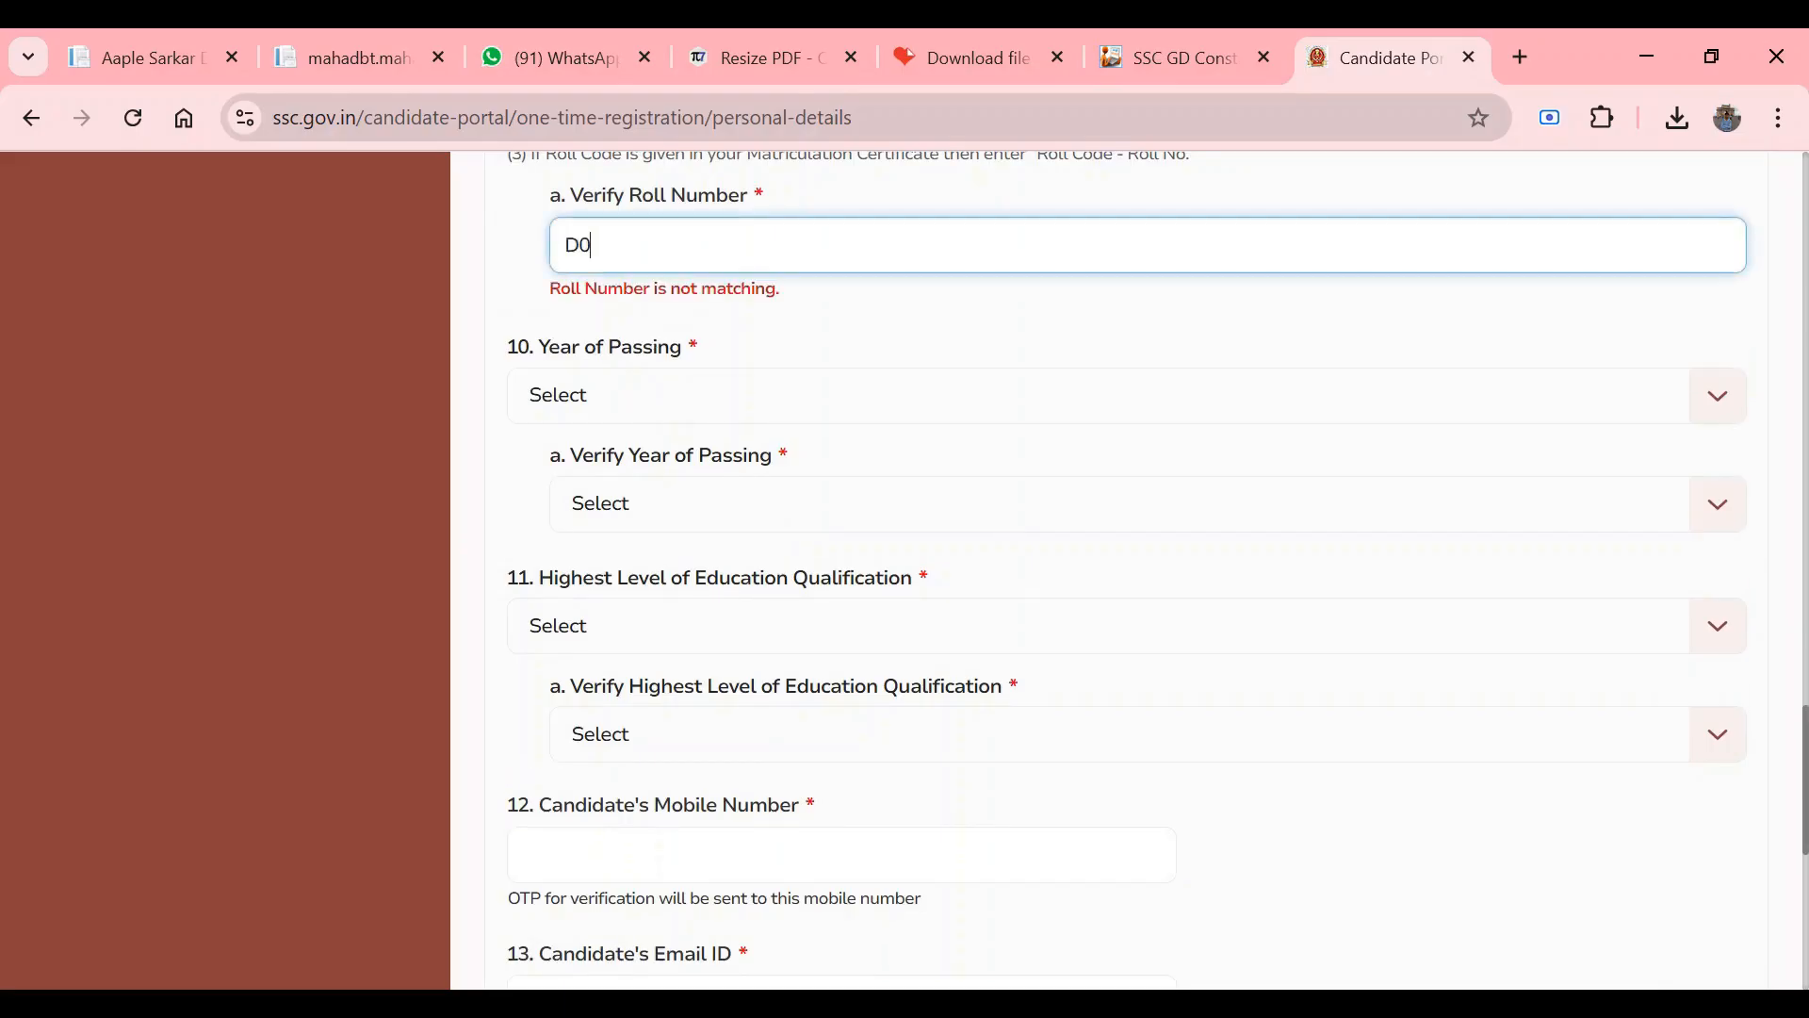
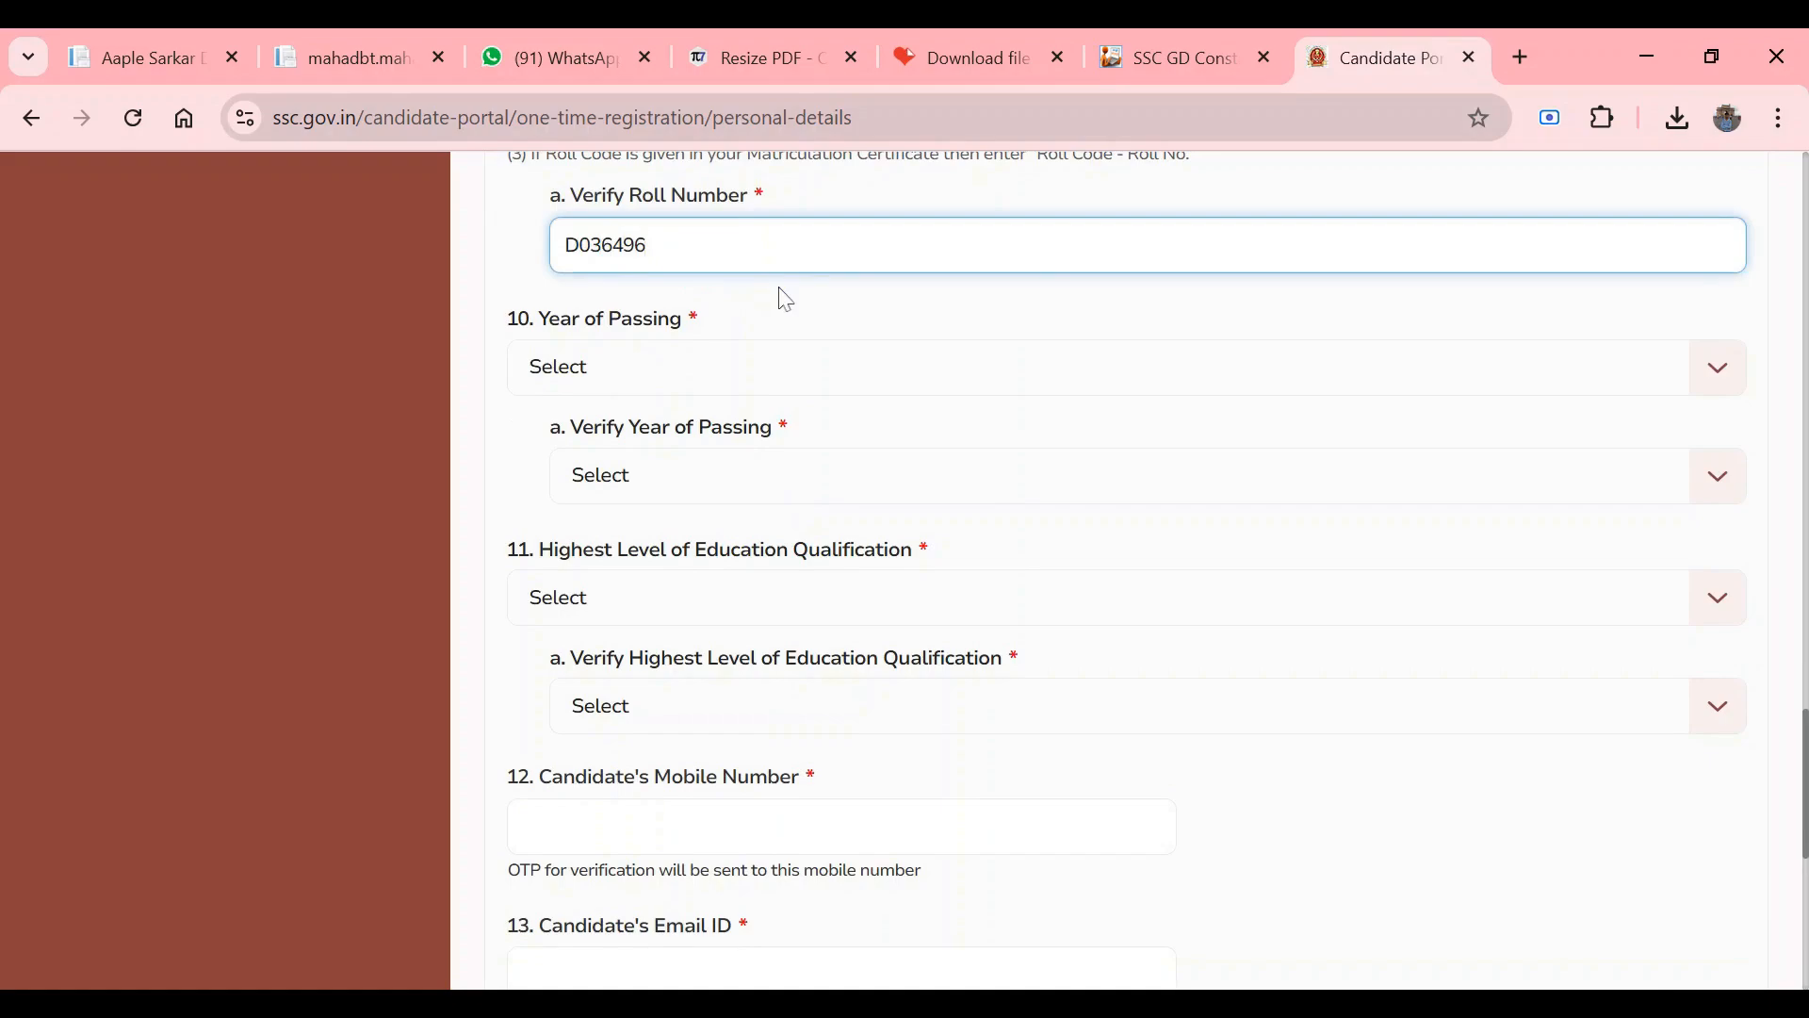
scroll(786, 300, "down", 2)
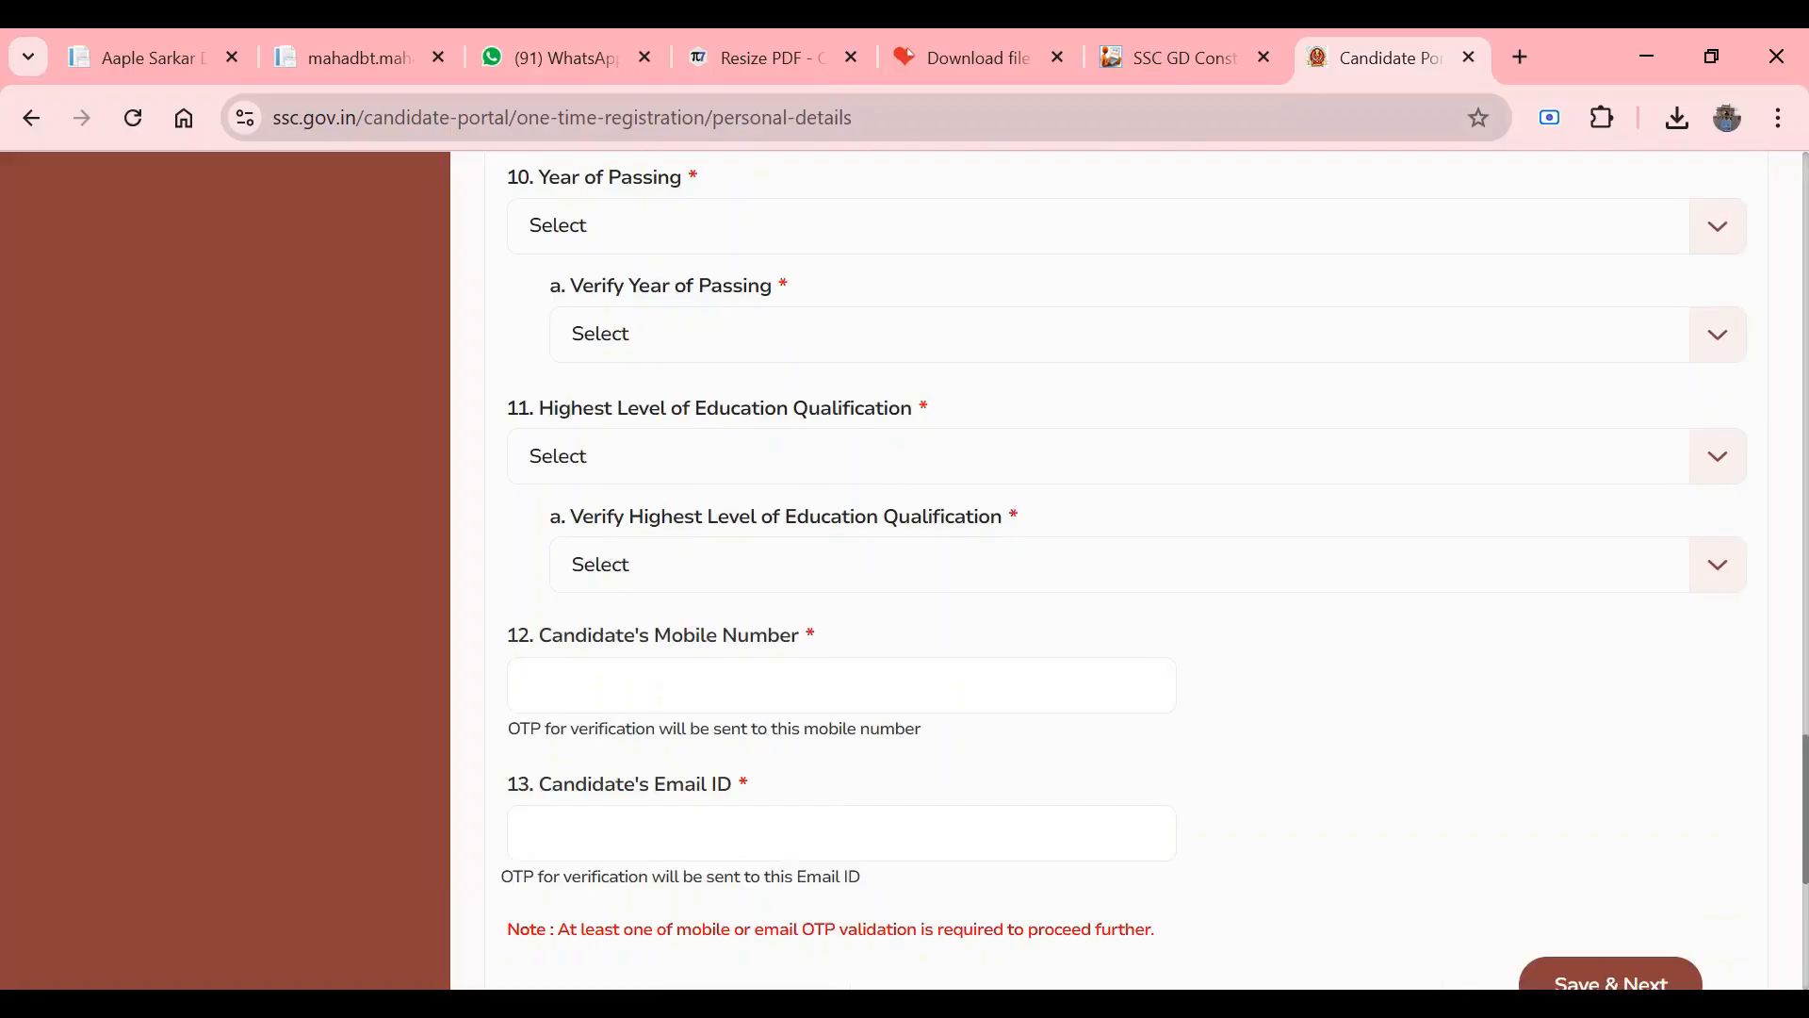
Set Year of Passing and its verify field to 2000.
left_click(667, 239)
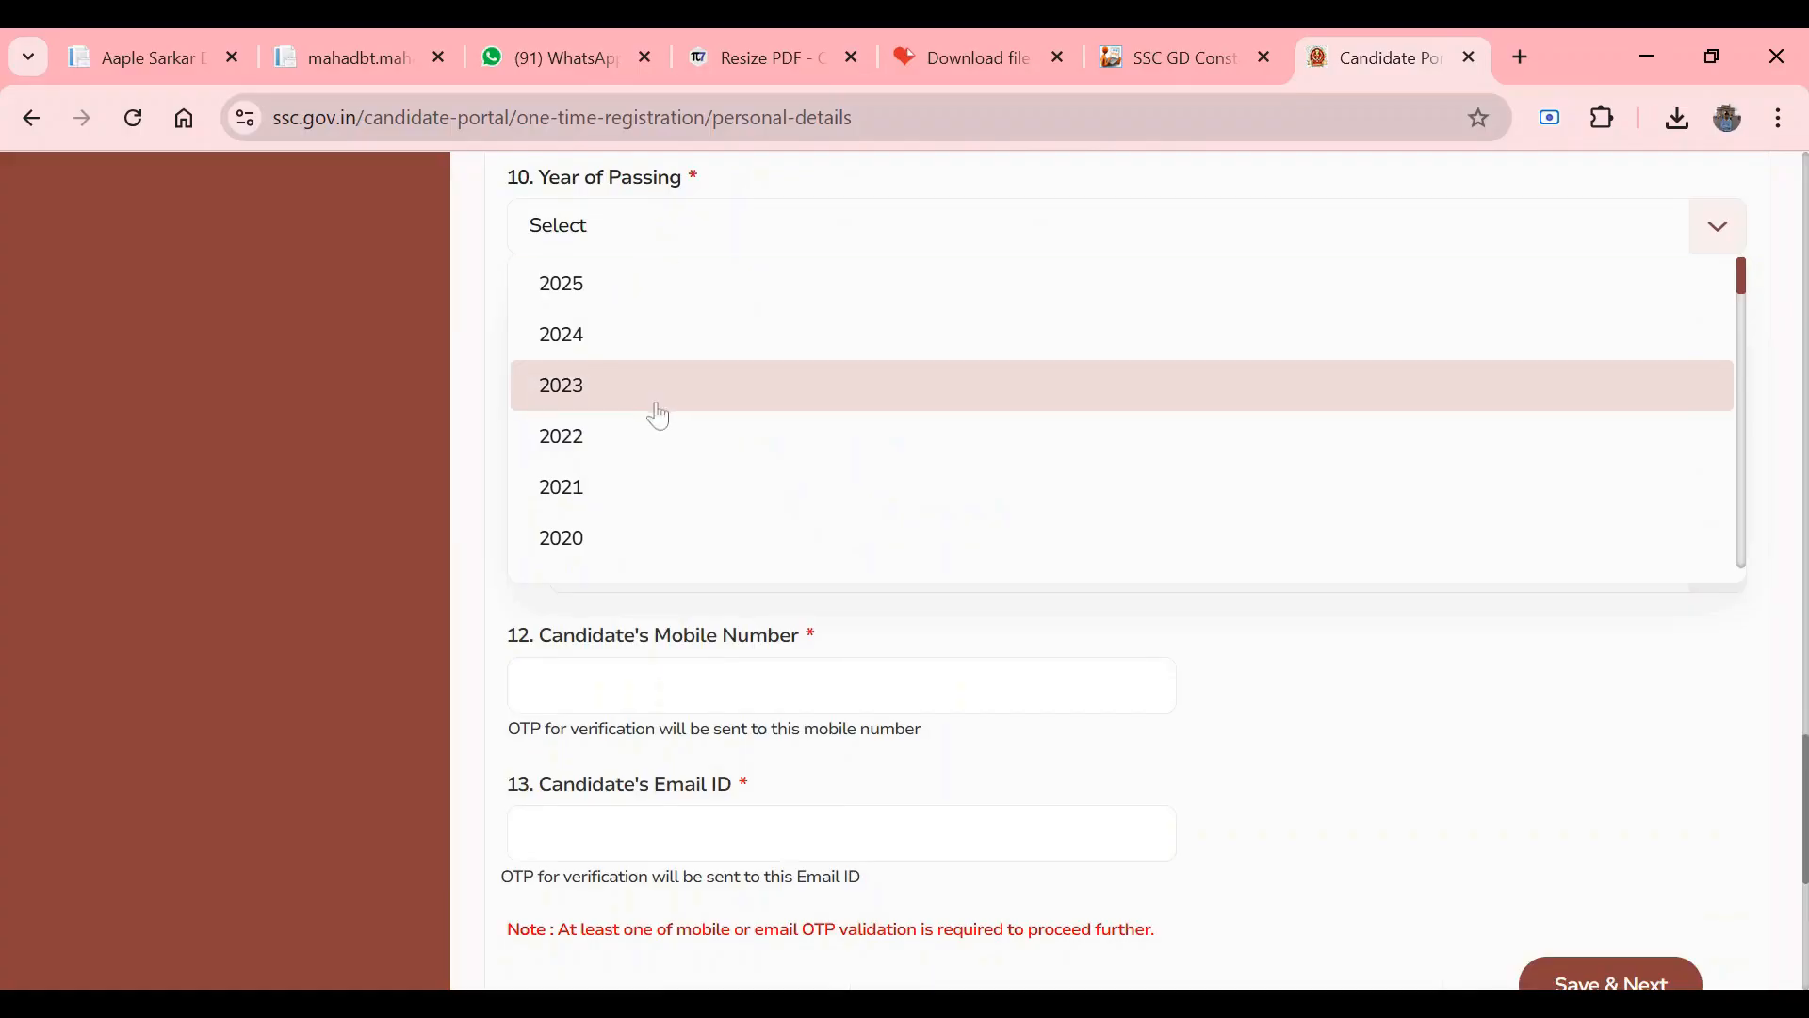
scroll(654, 416, "down", 3)
scroll(658, 415, "down", 2)
scroll(657, 416, "down", 5)
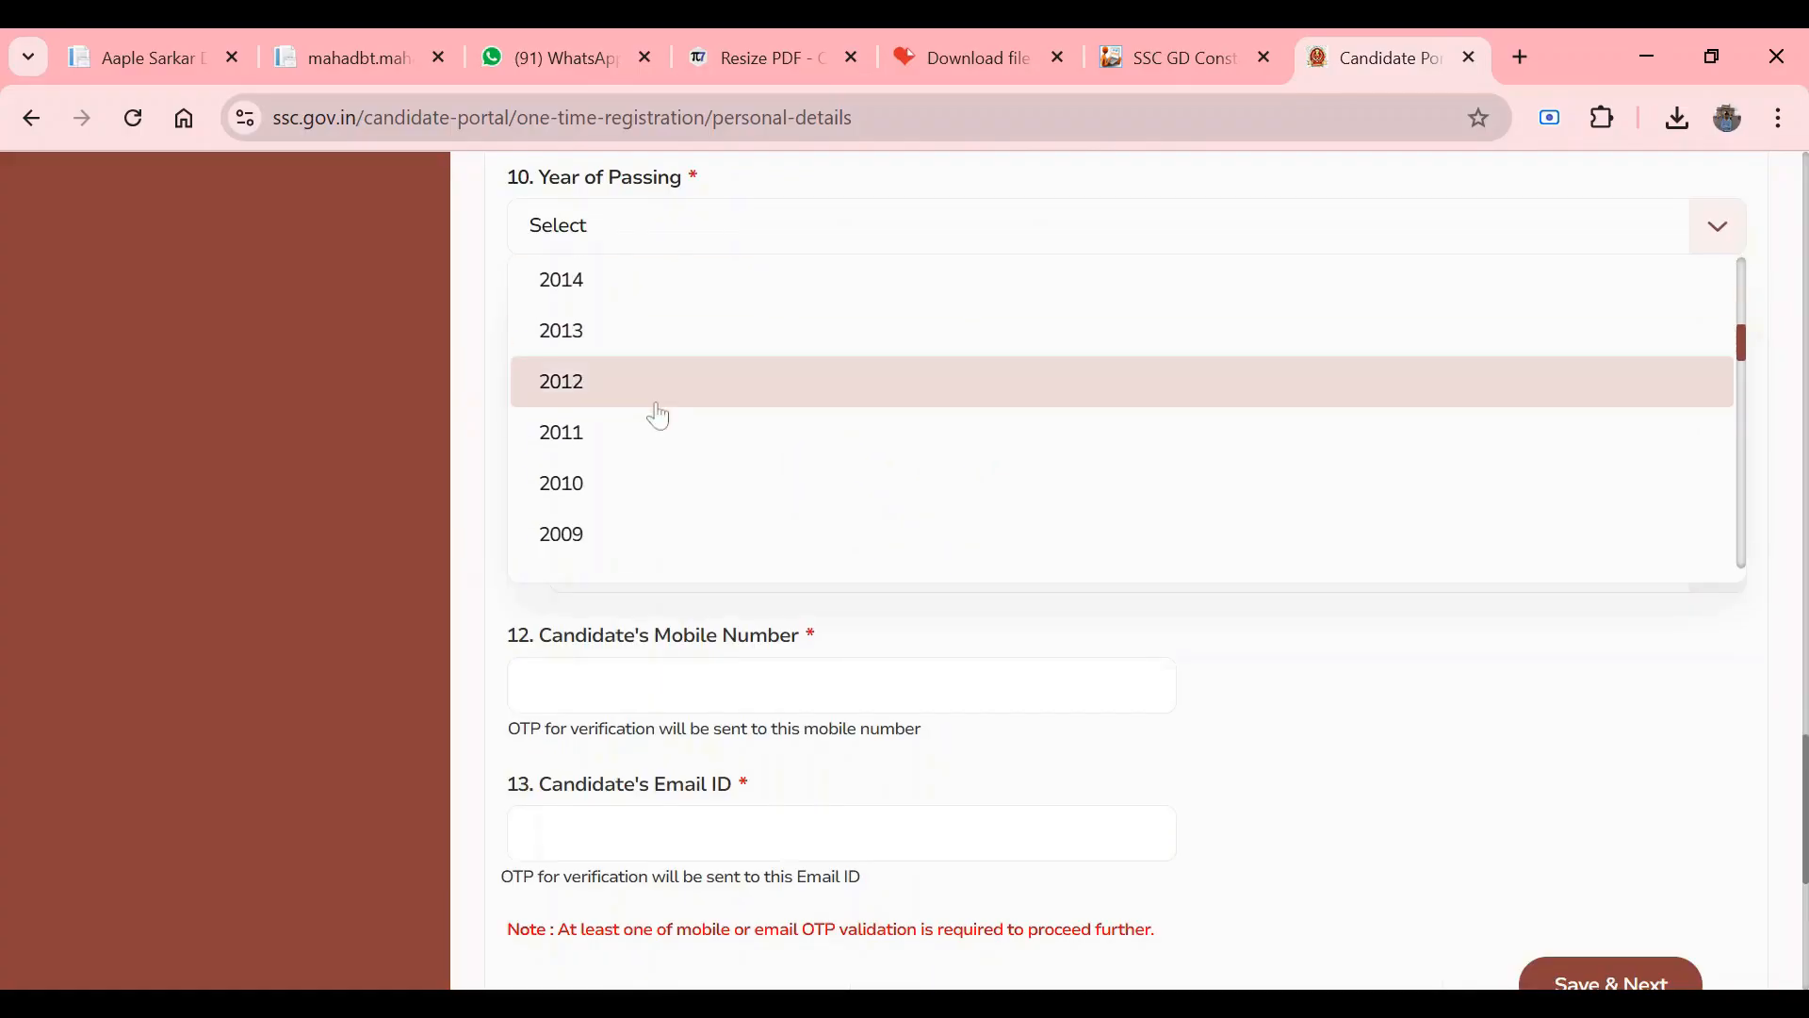
scroll(658, 415, "up", 2)
scroll(657, 416, "down", 3)
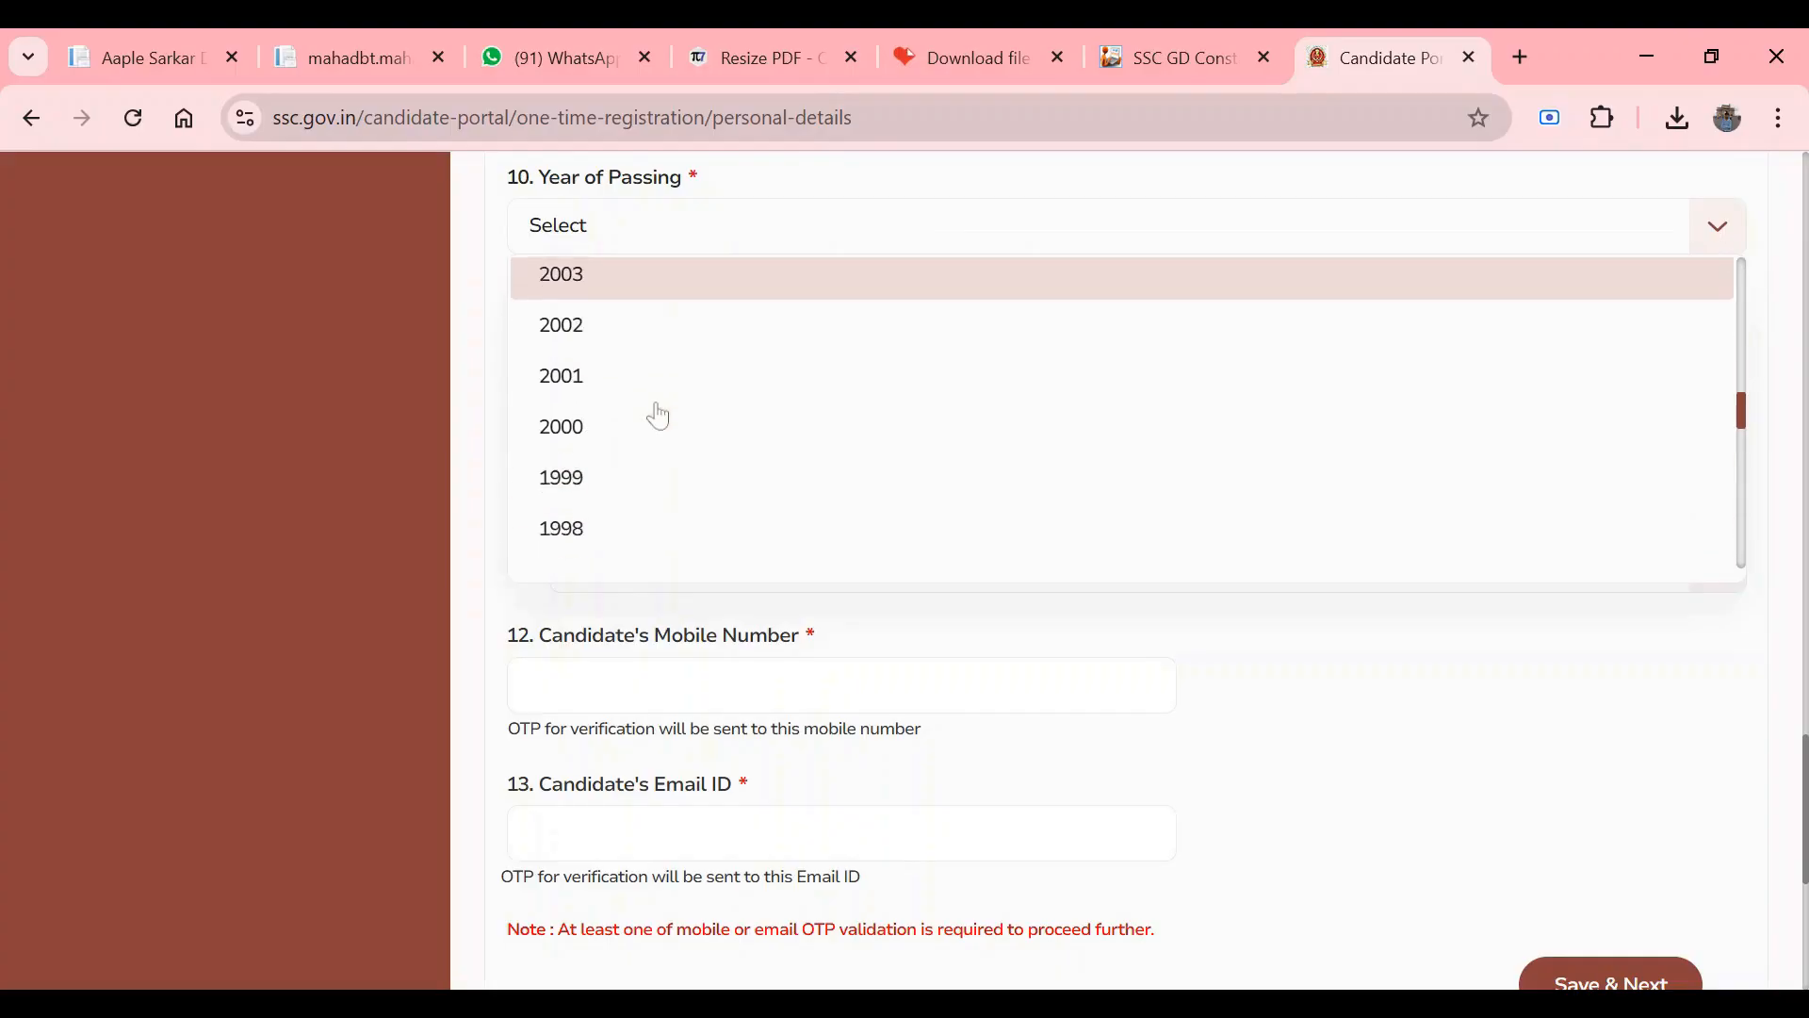
left_click(583, 439)
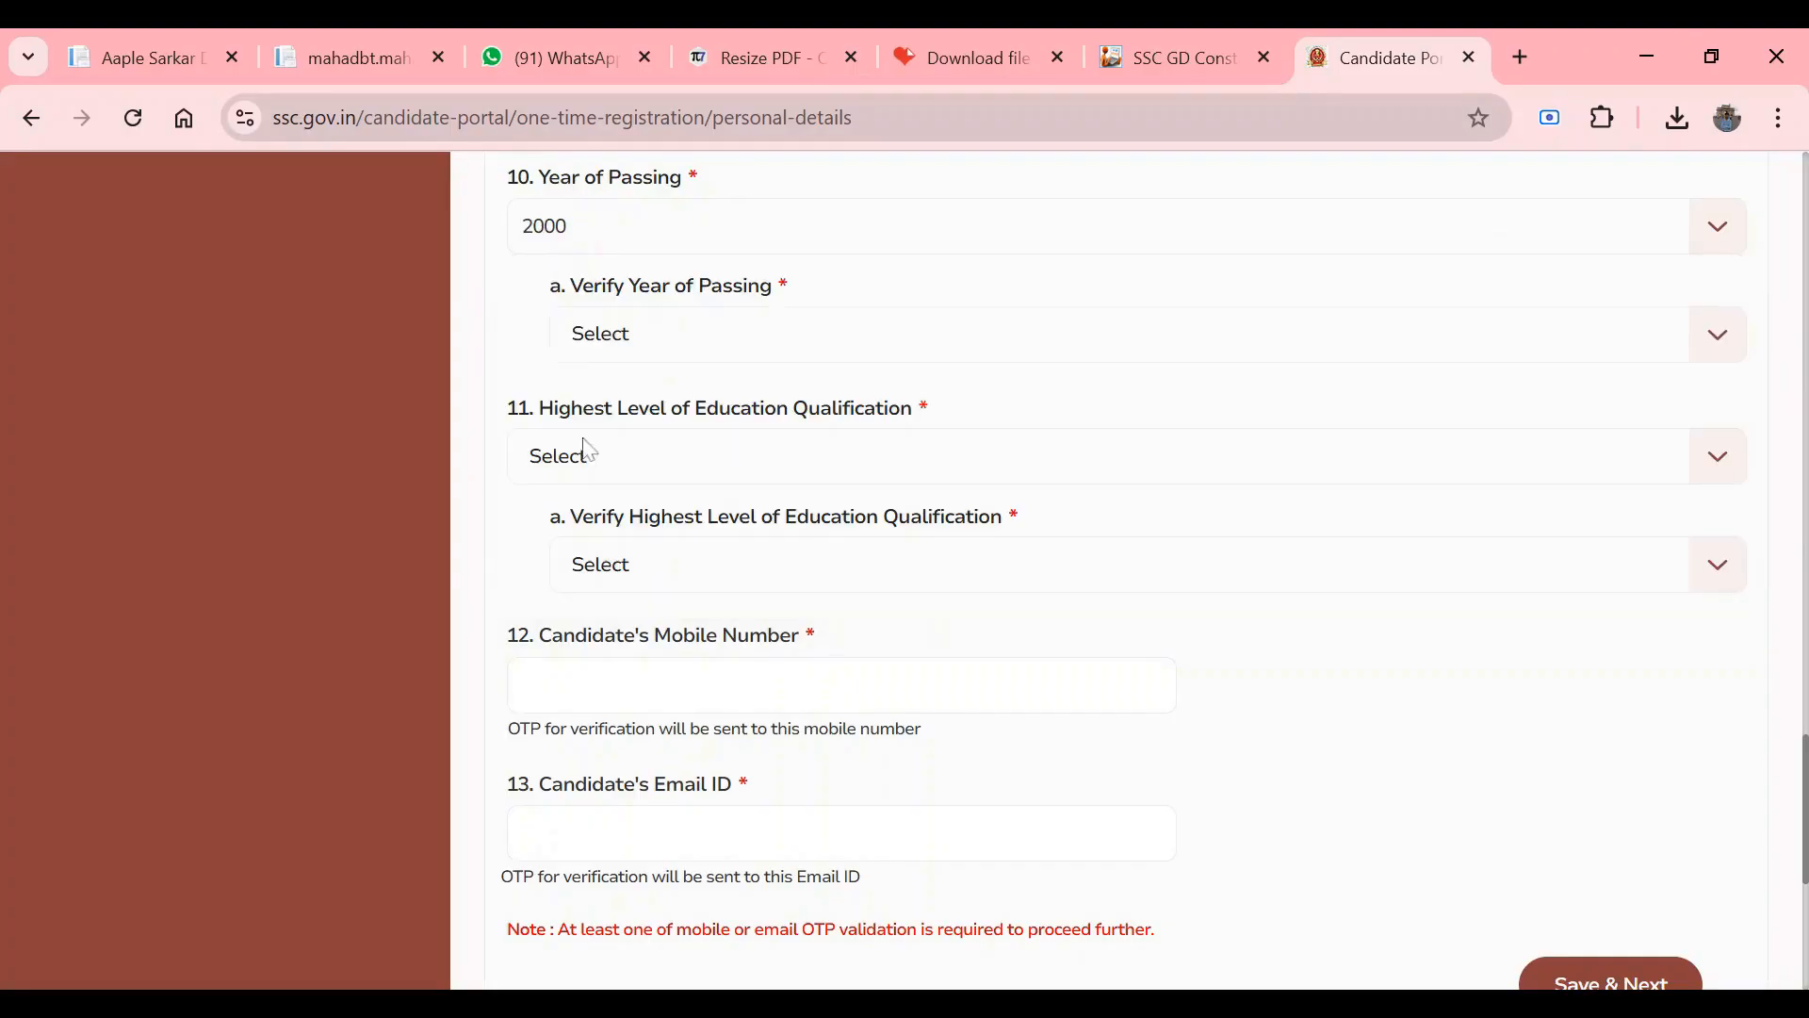
left_click(674, 339)
scroll(693, 547, "down", 13)
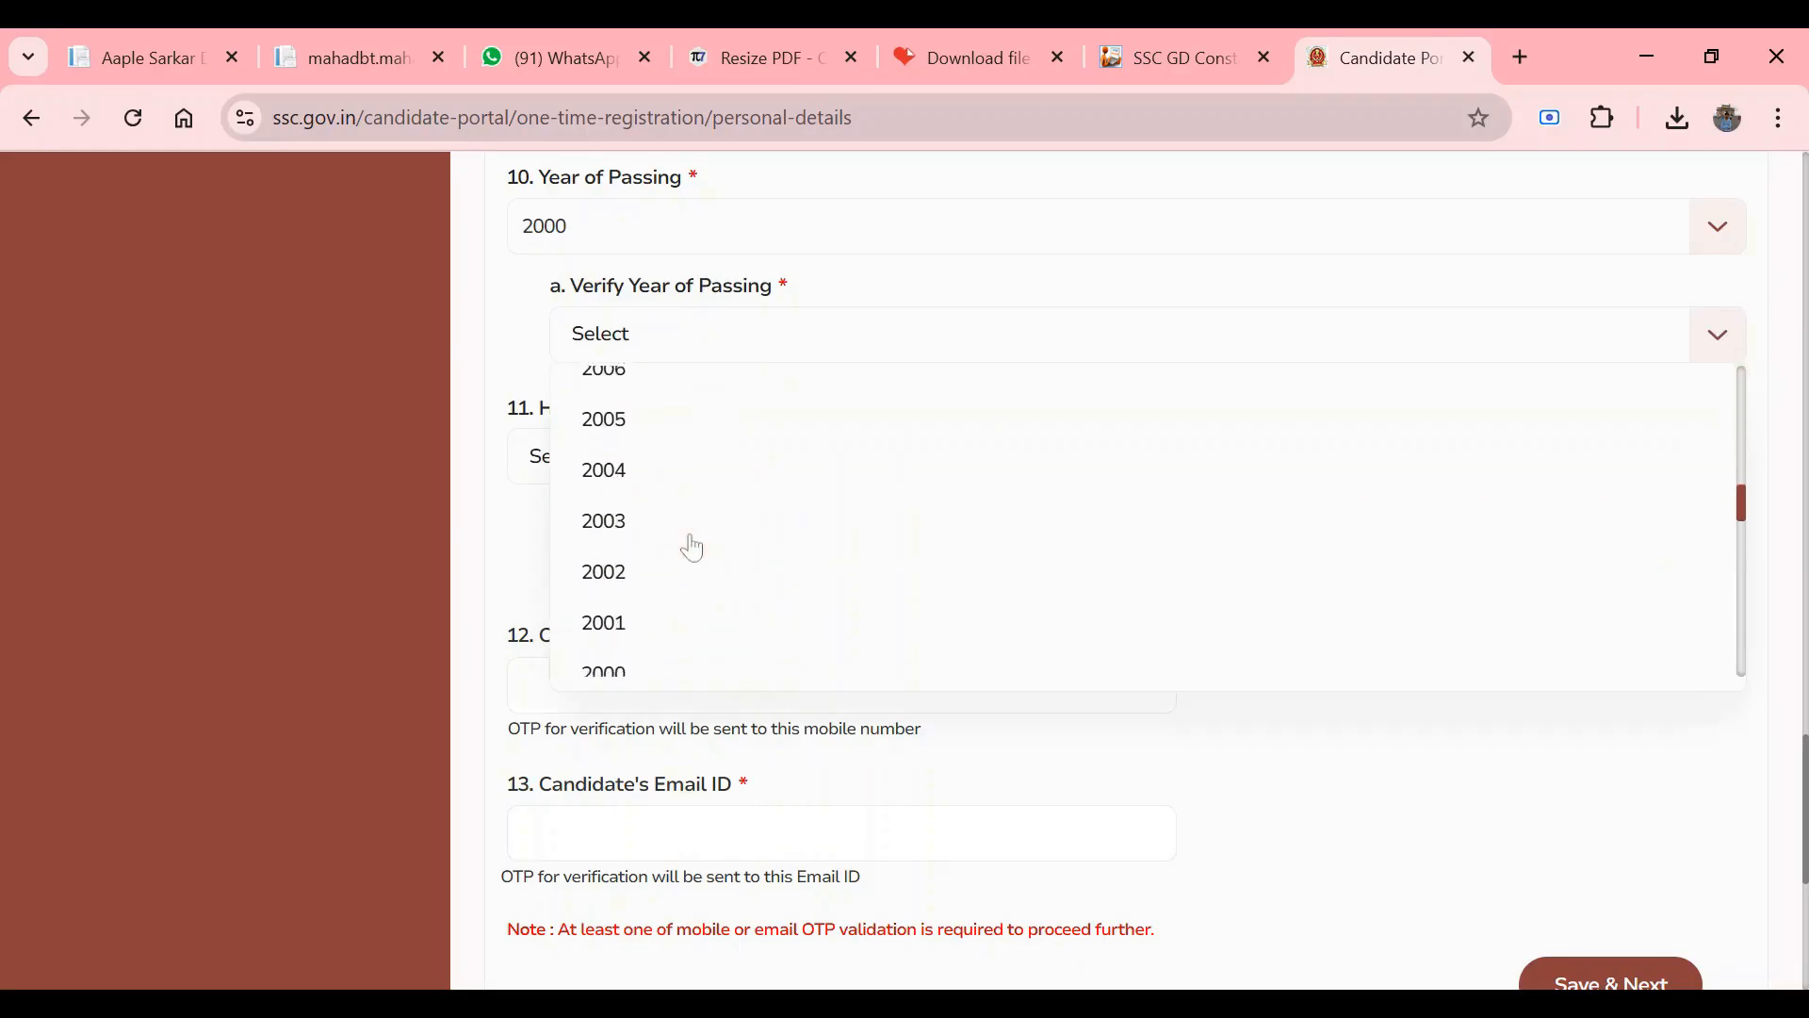
scroll(689, 541, "up", 2)
left_click(631, 535)
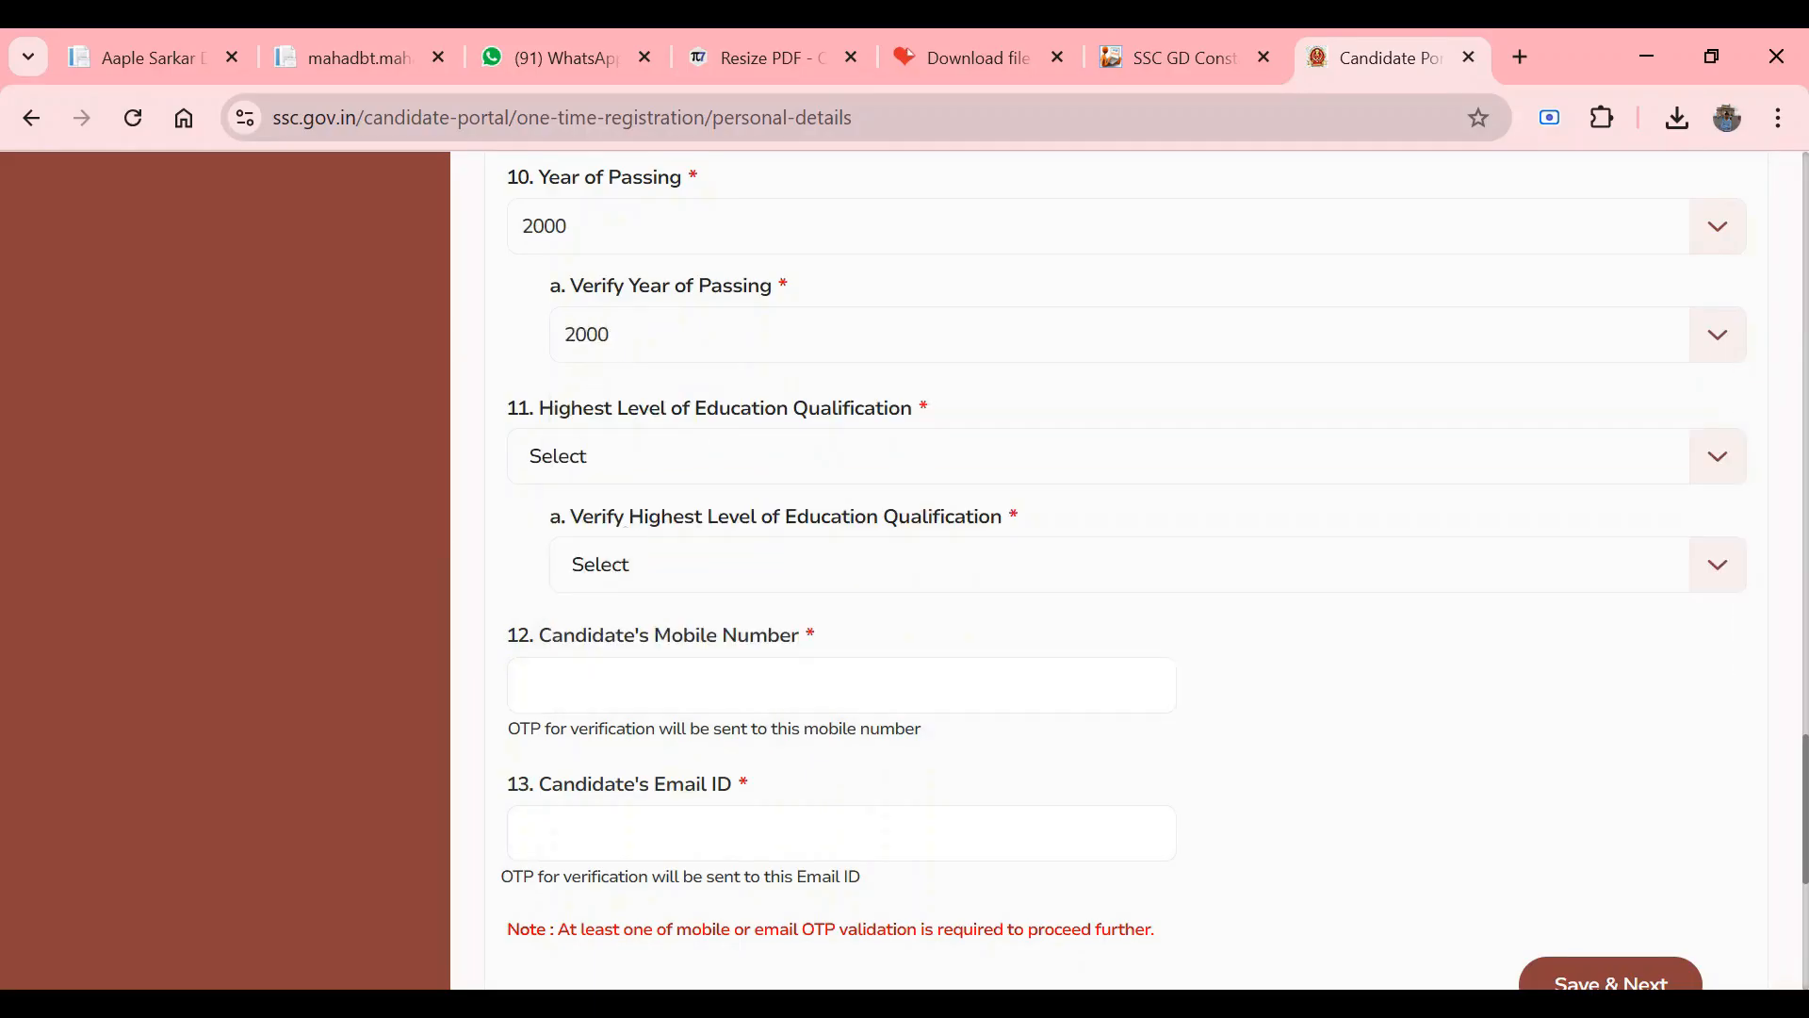
Set Highest Qualification and its verify field to Higher Secondary (10+2).
left_click(658, 472)
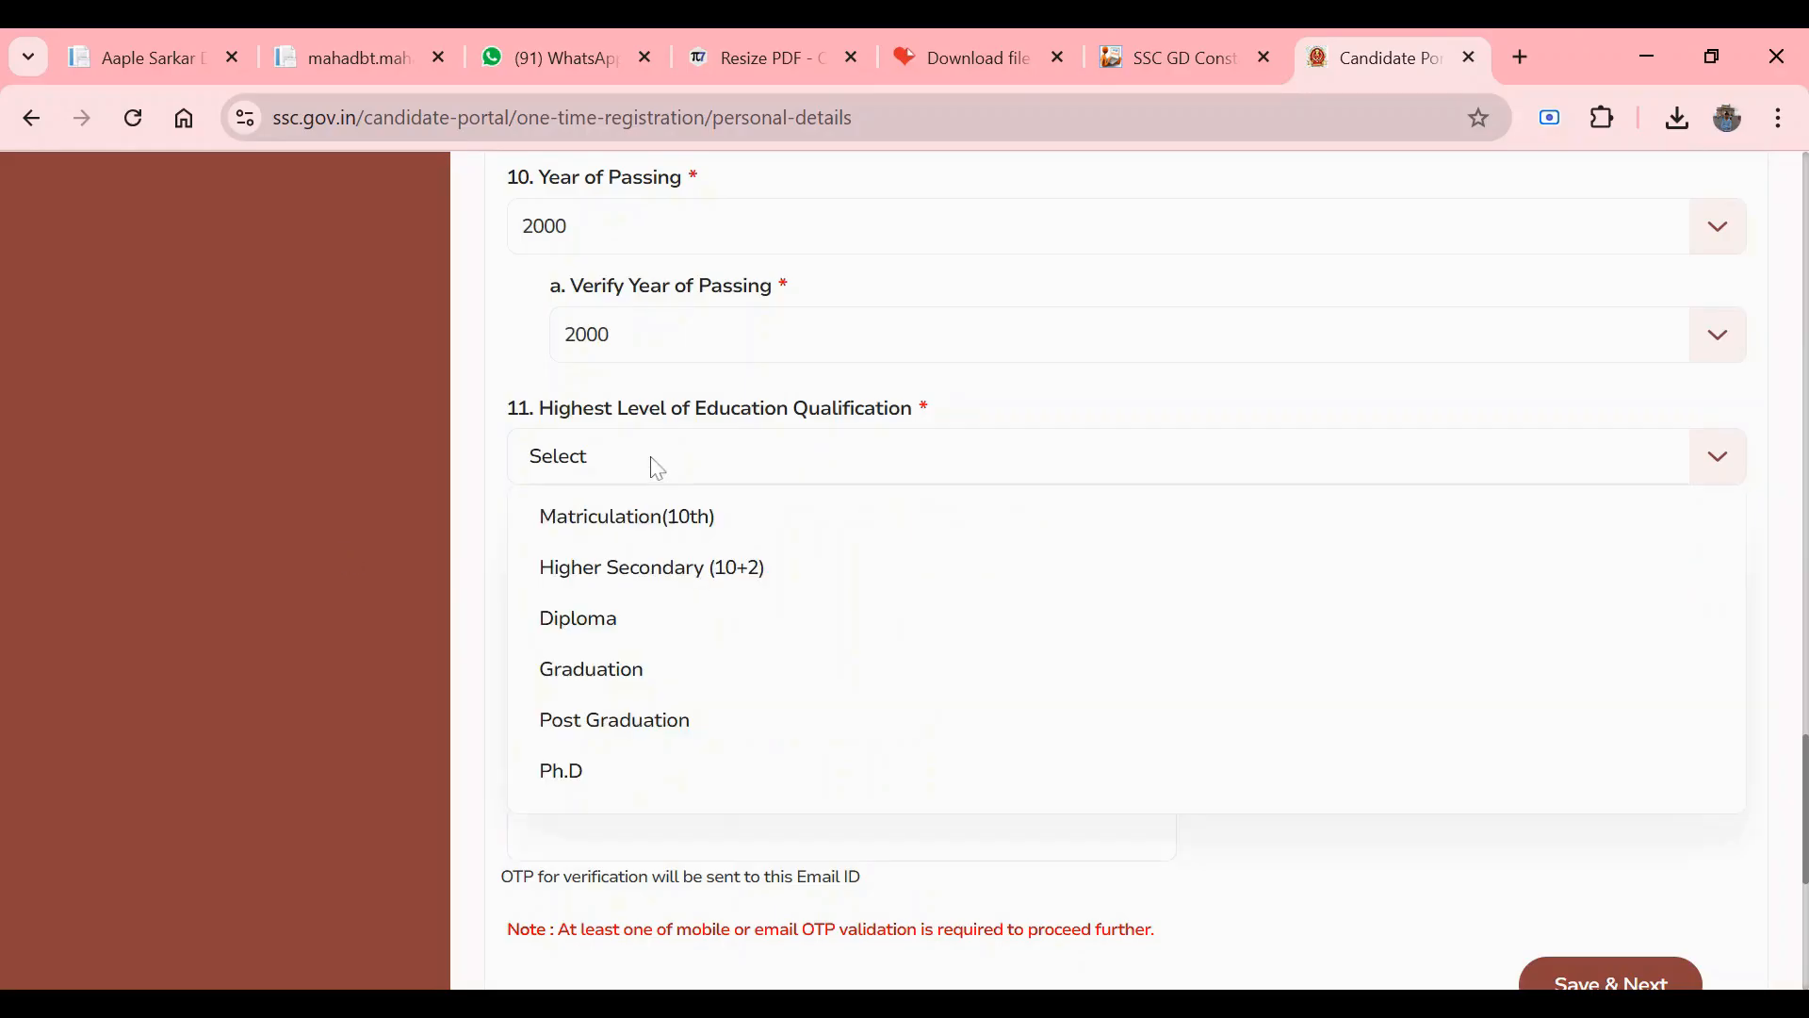
left_click(677, 577)
left_click(721, 583)
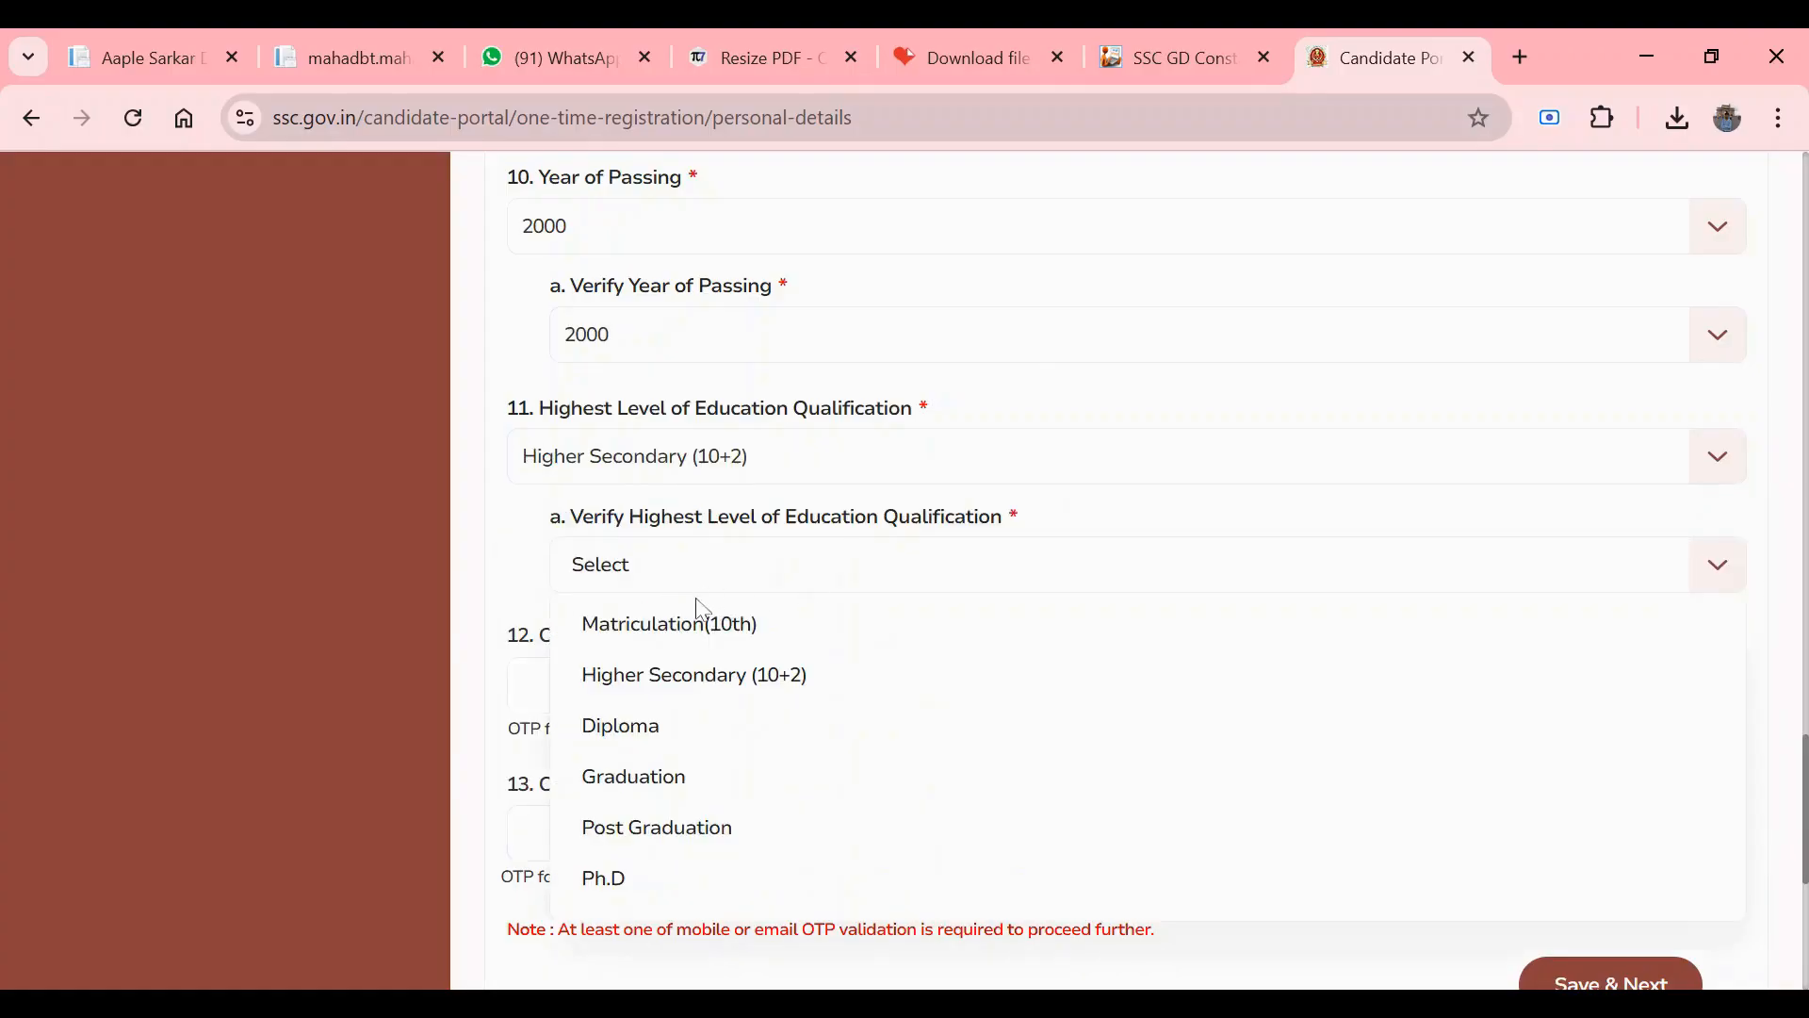
left_click(694, 671)
scroll(985, 595, "down", 5)
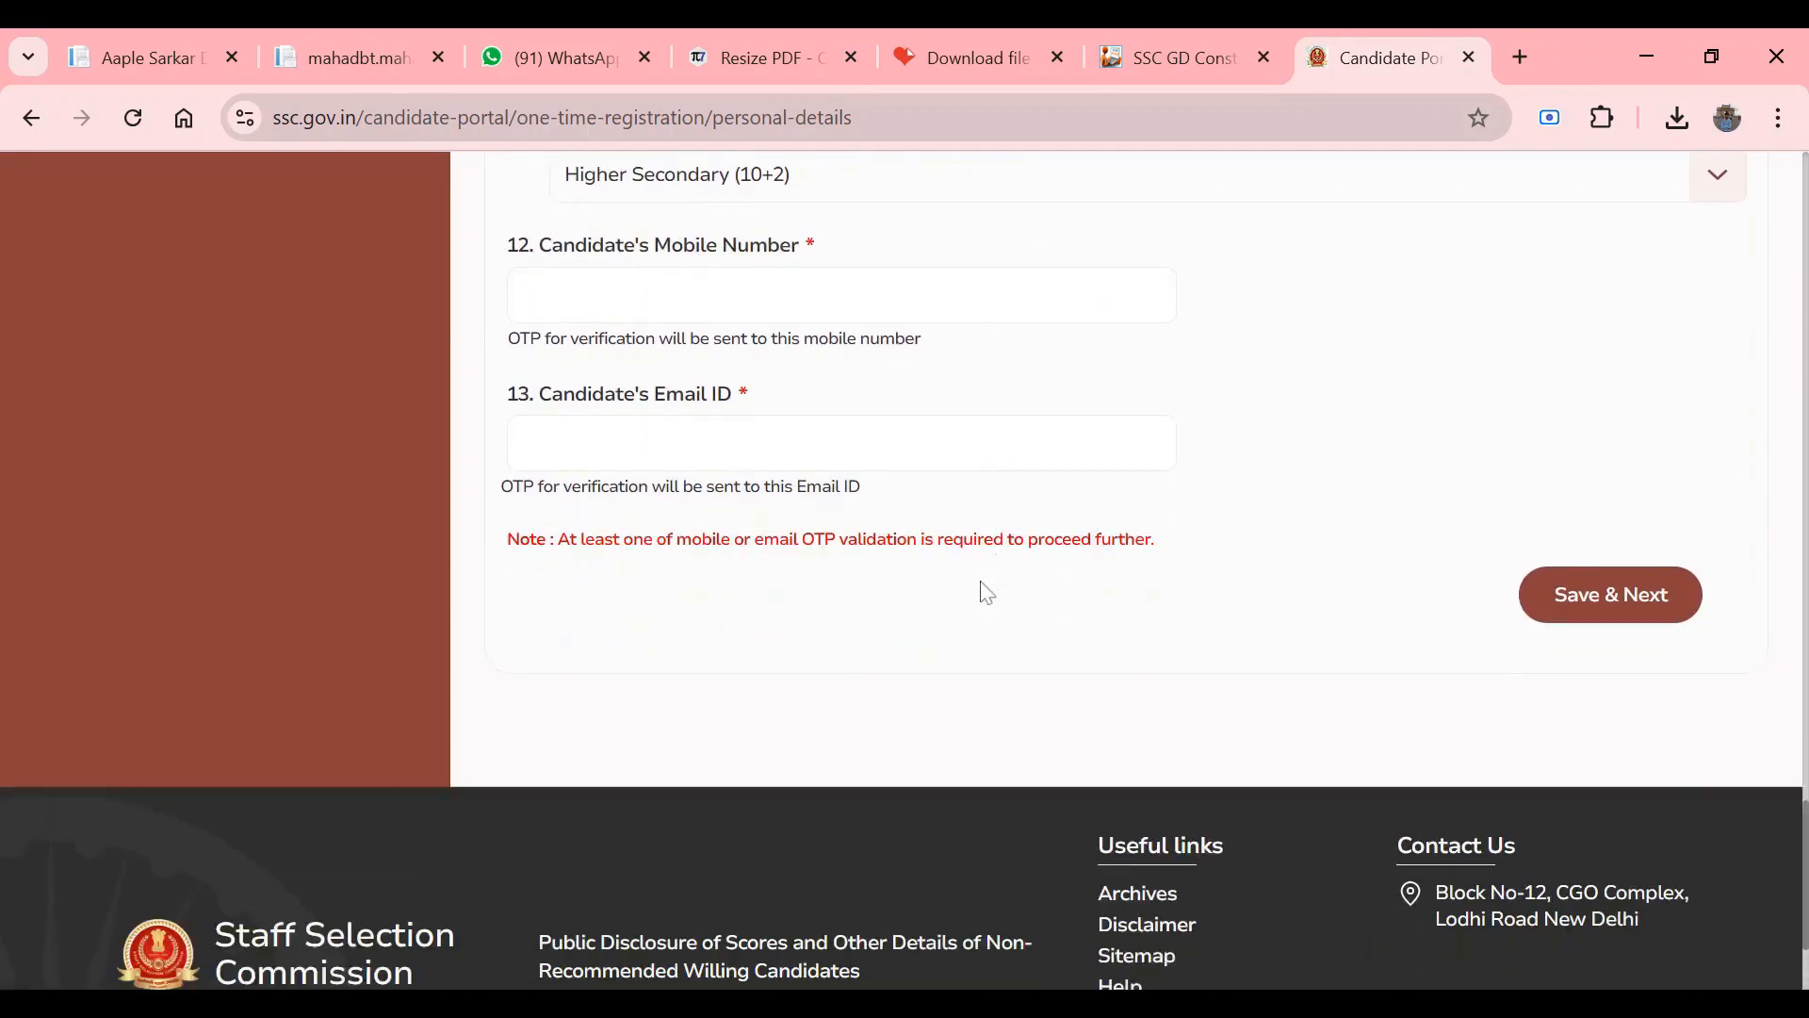
Enter the mobile number, validate it with the phone OTP, and attempt Save & Next.
left_click(613, 265)
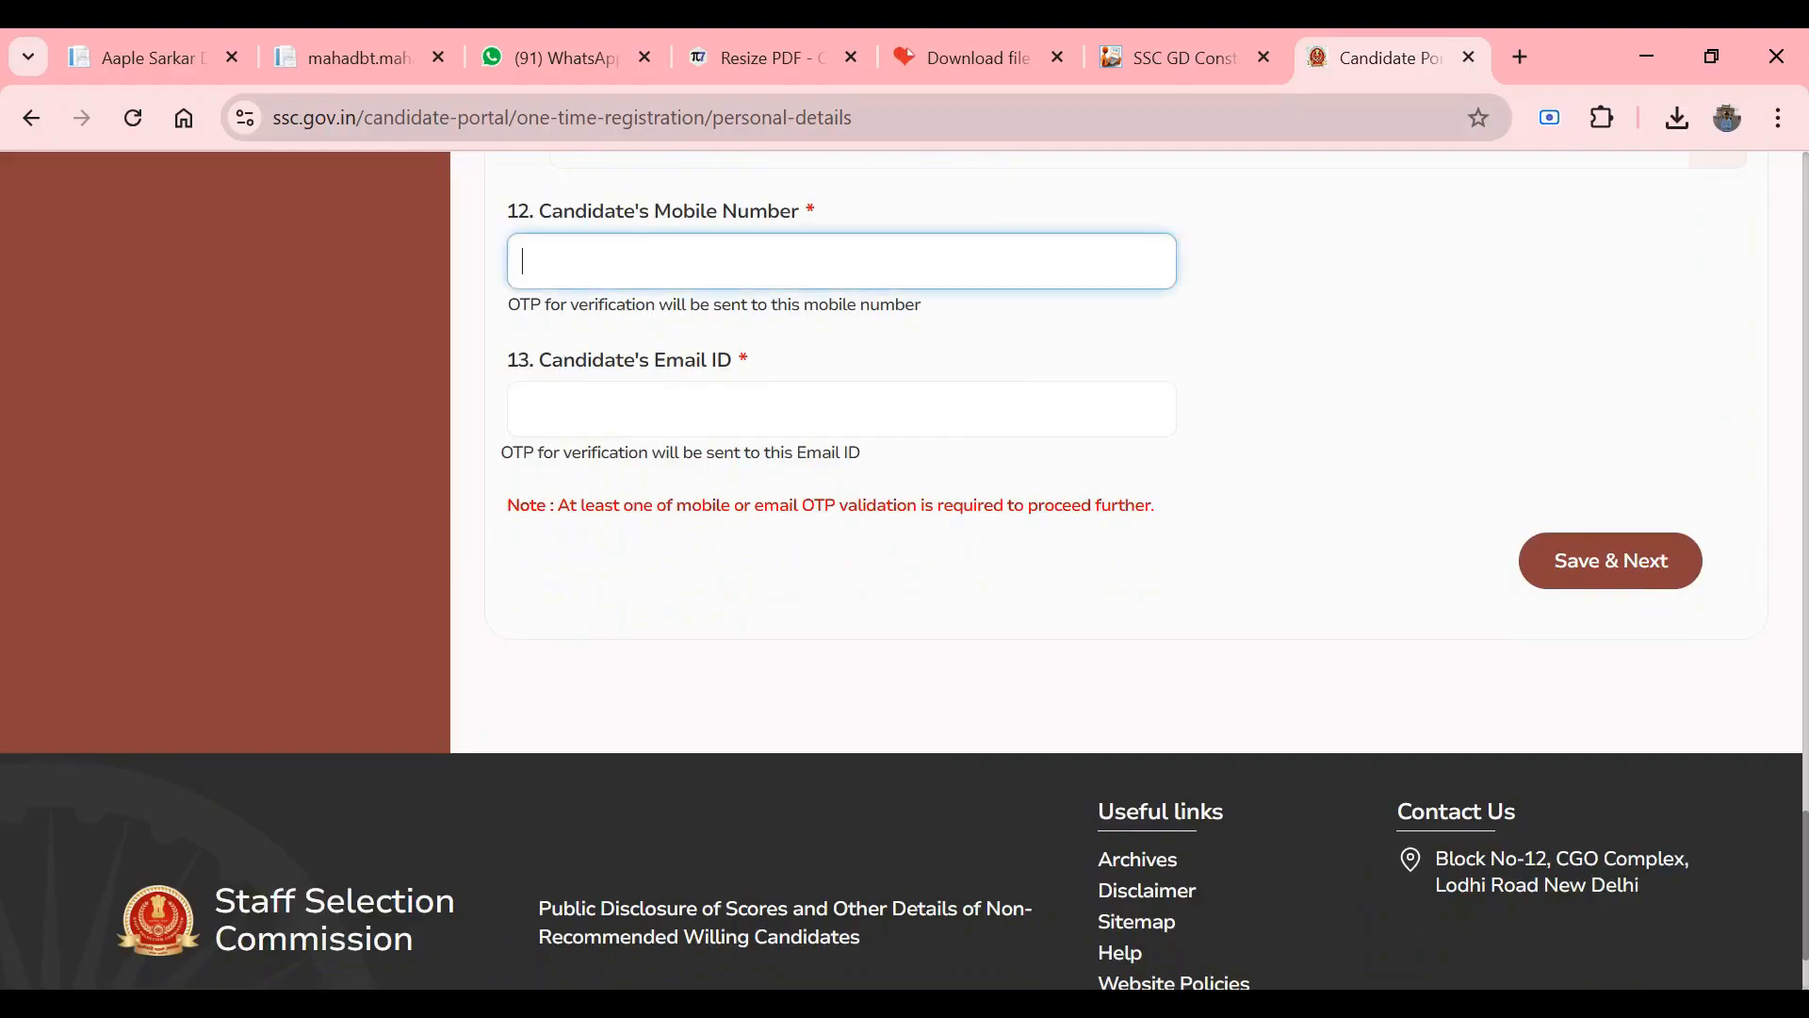
type("98")
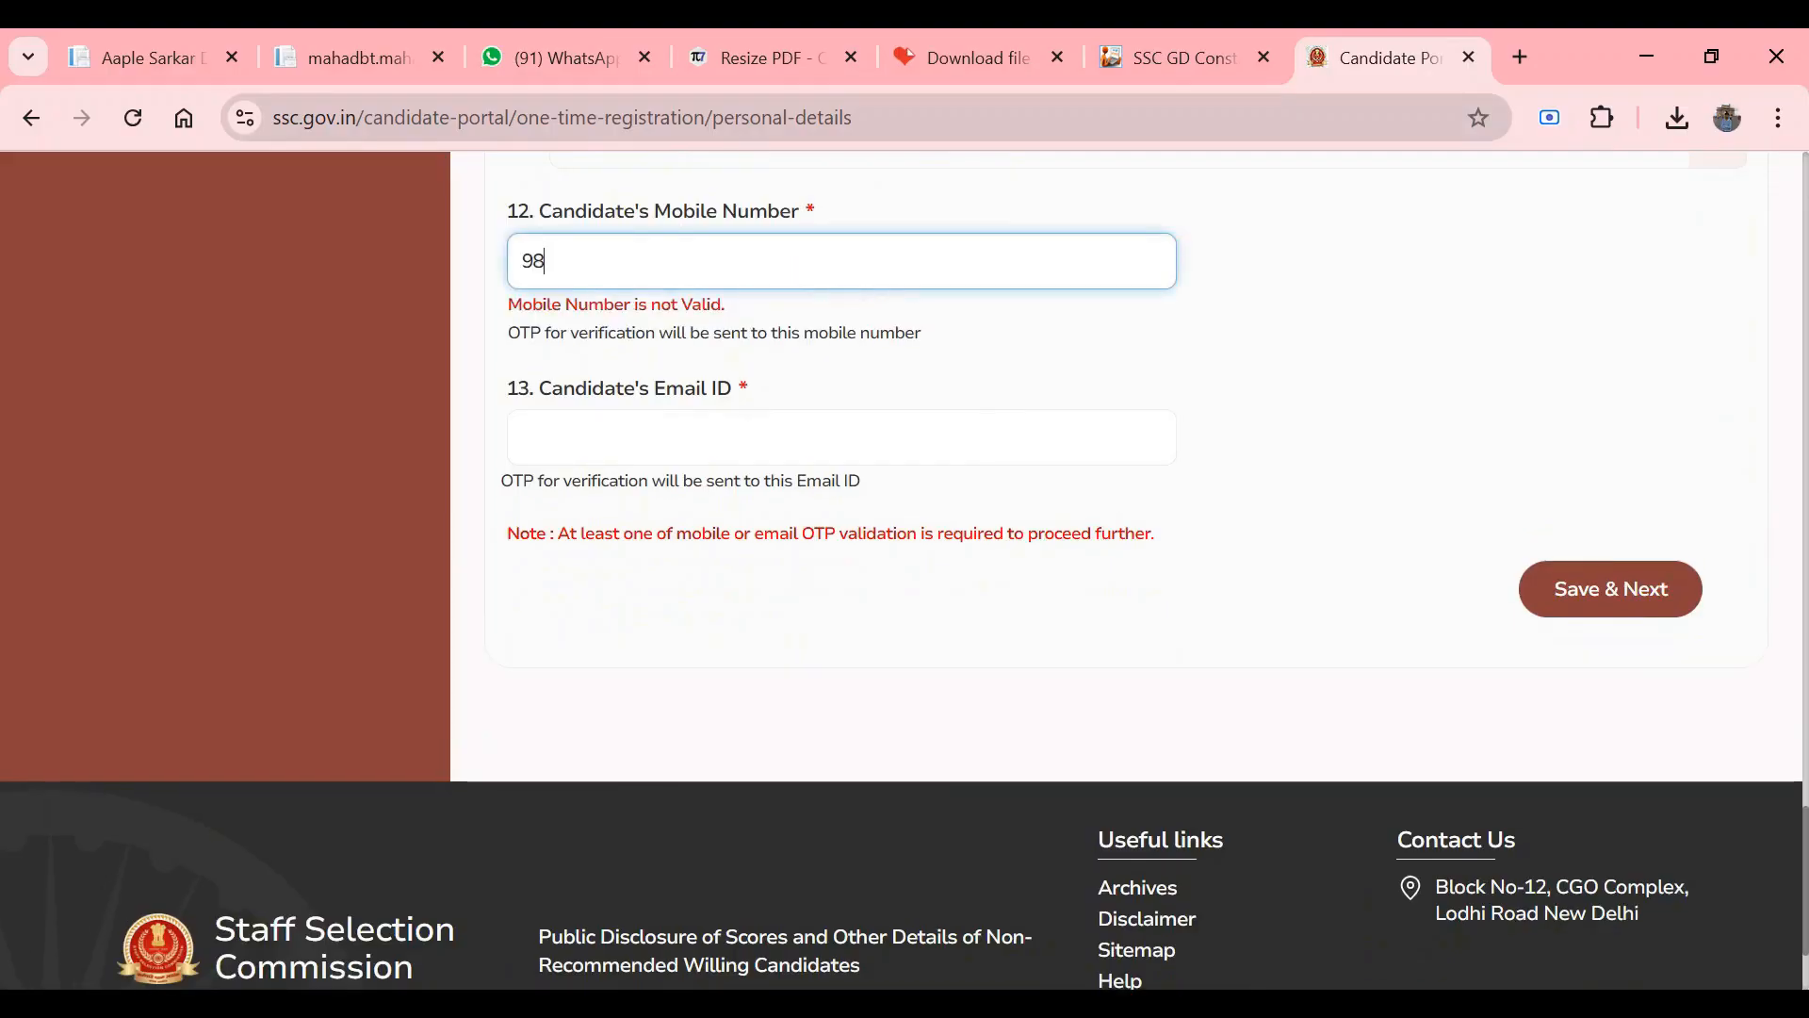
type("2")
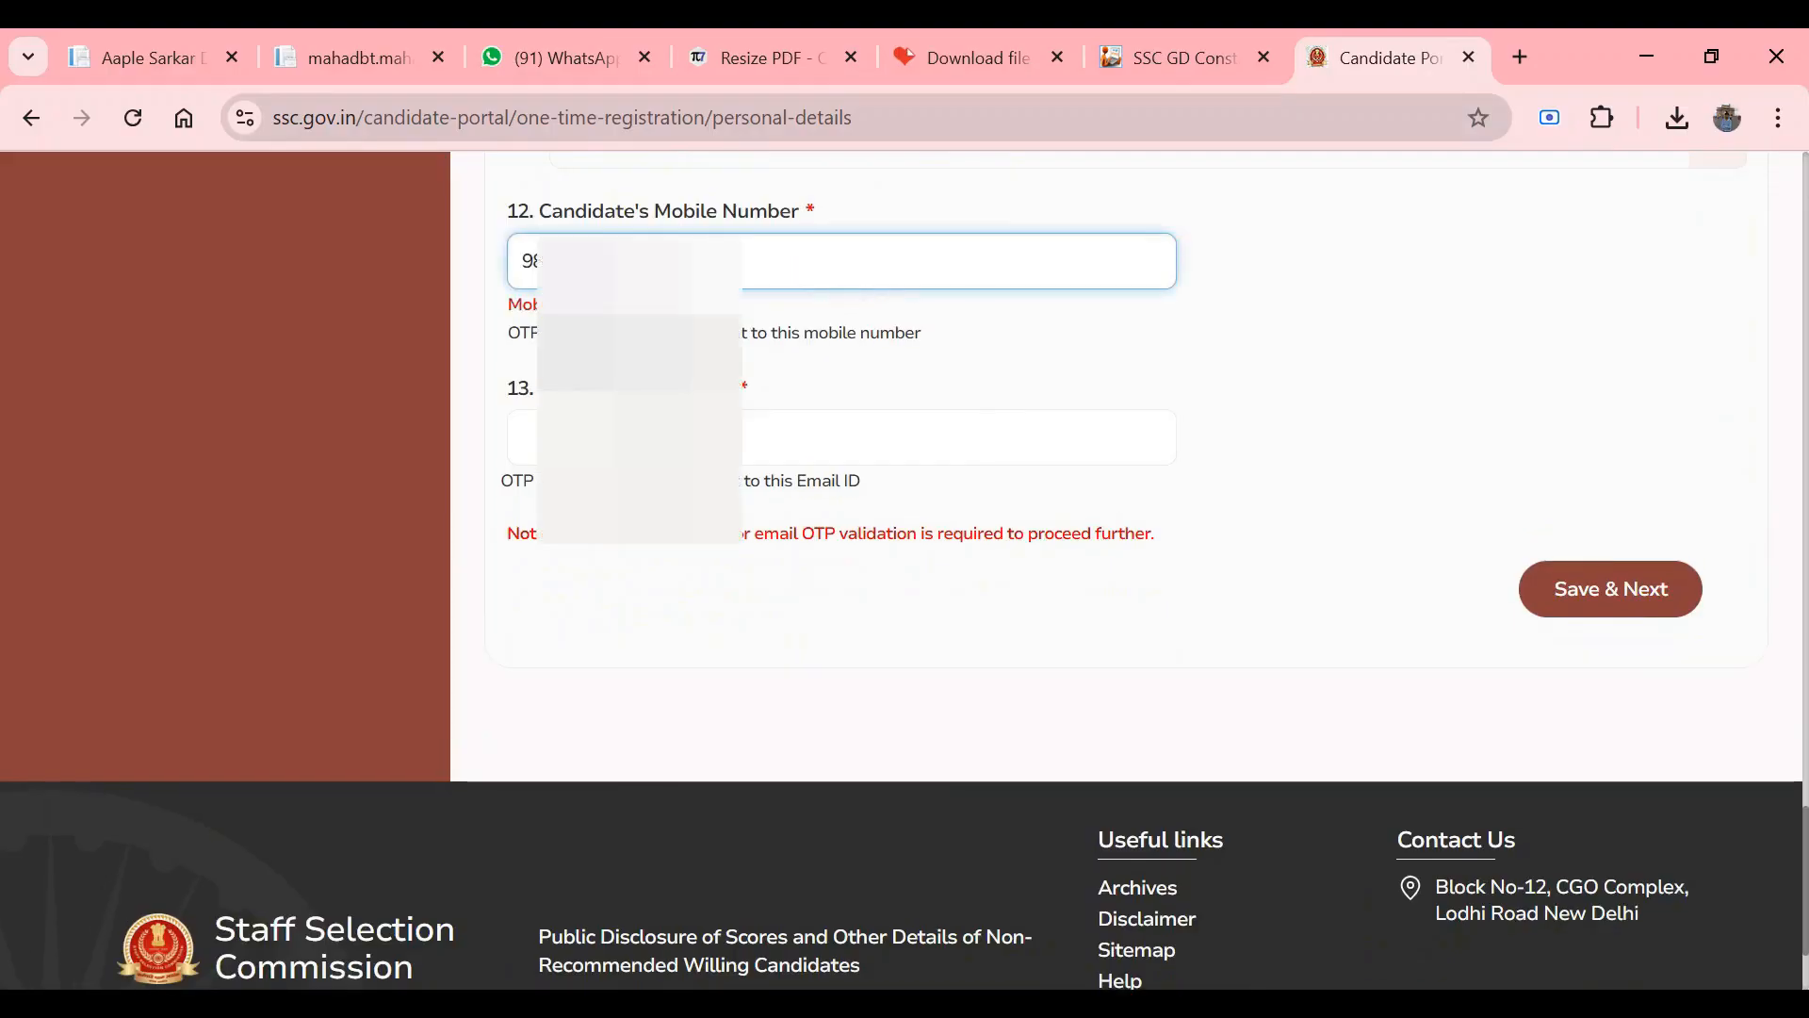
type("•")
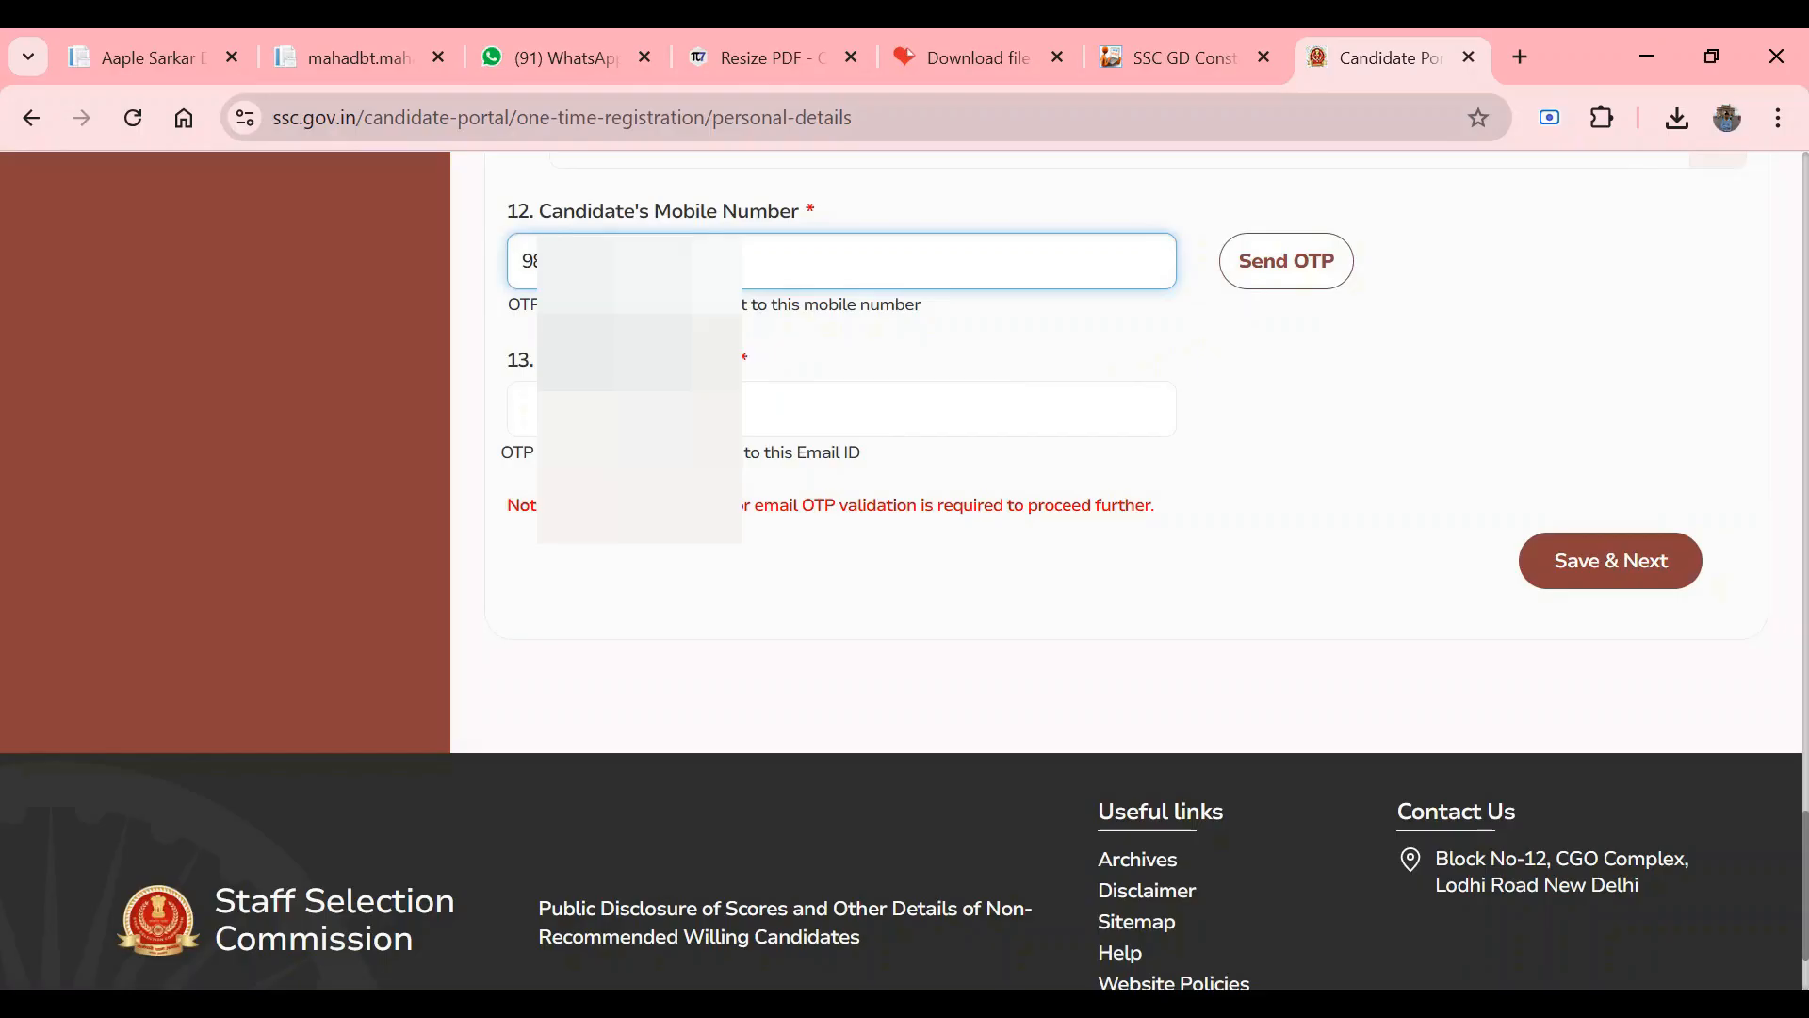
left_click(1256, 282)
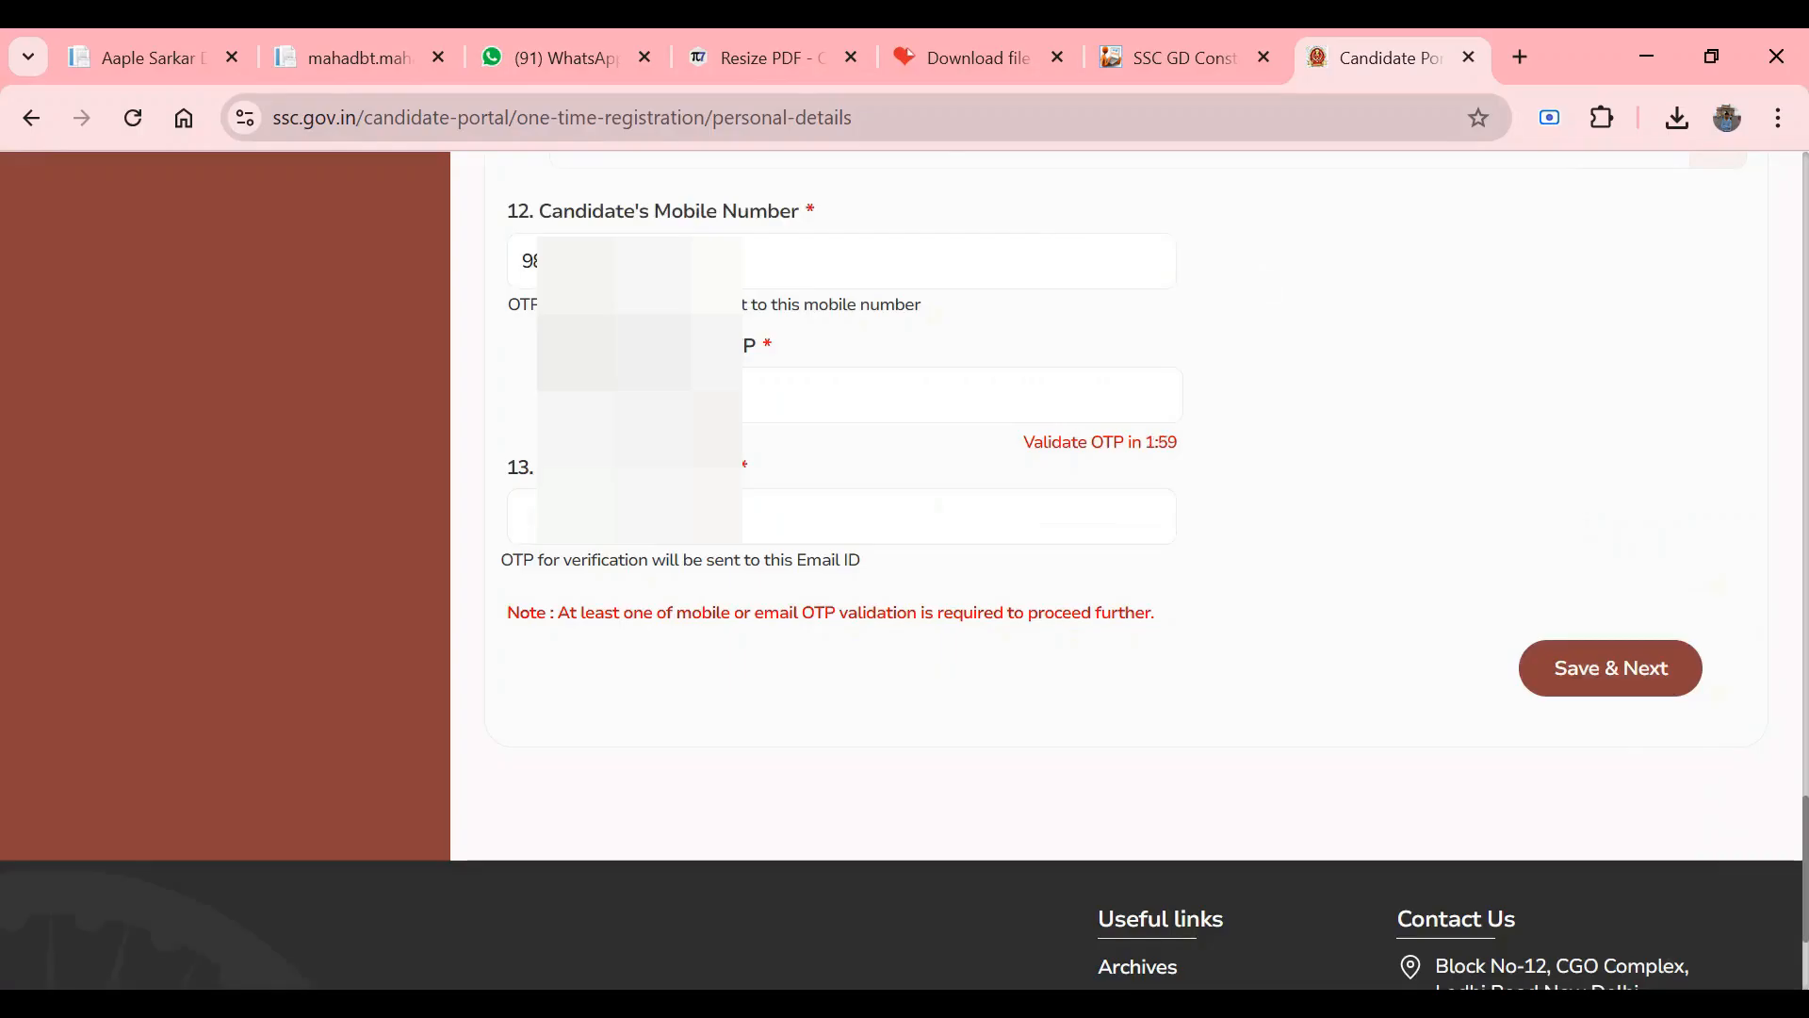
left_click(759, 394)
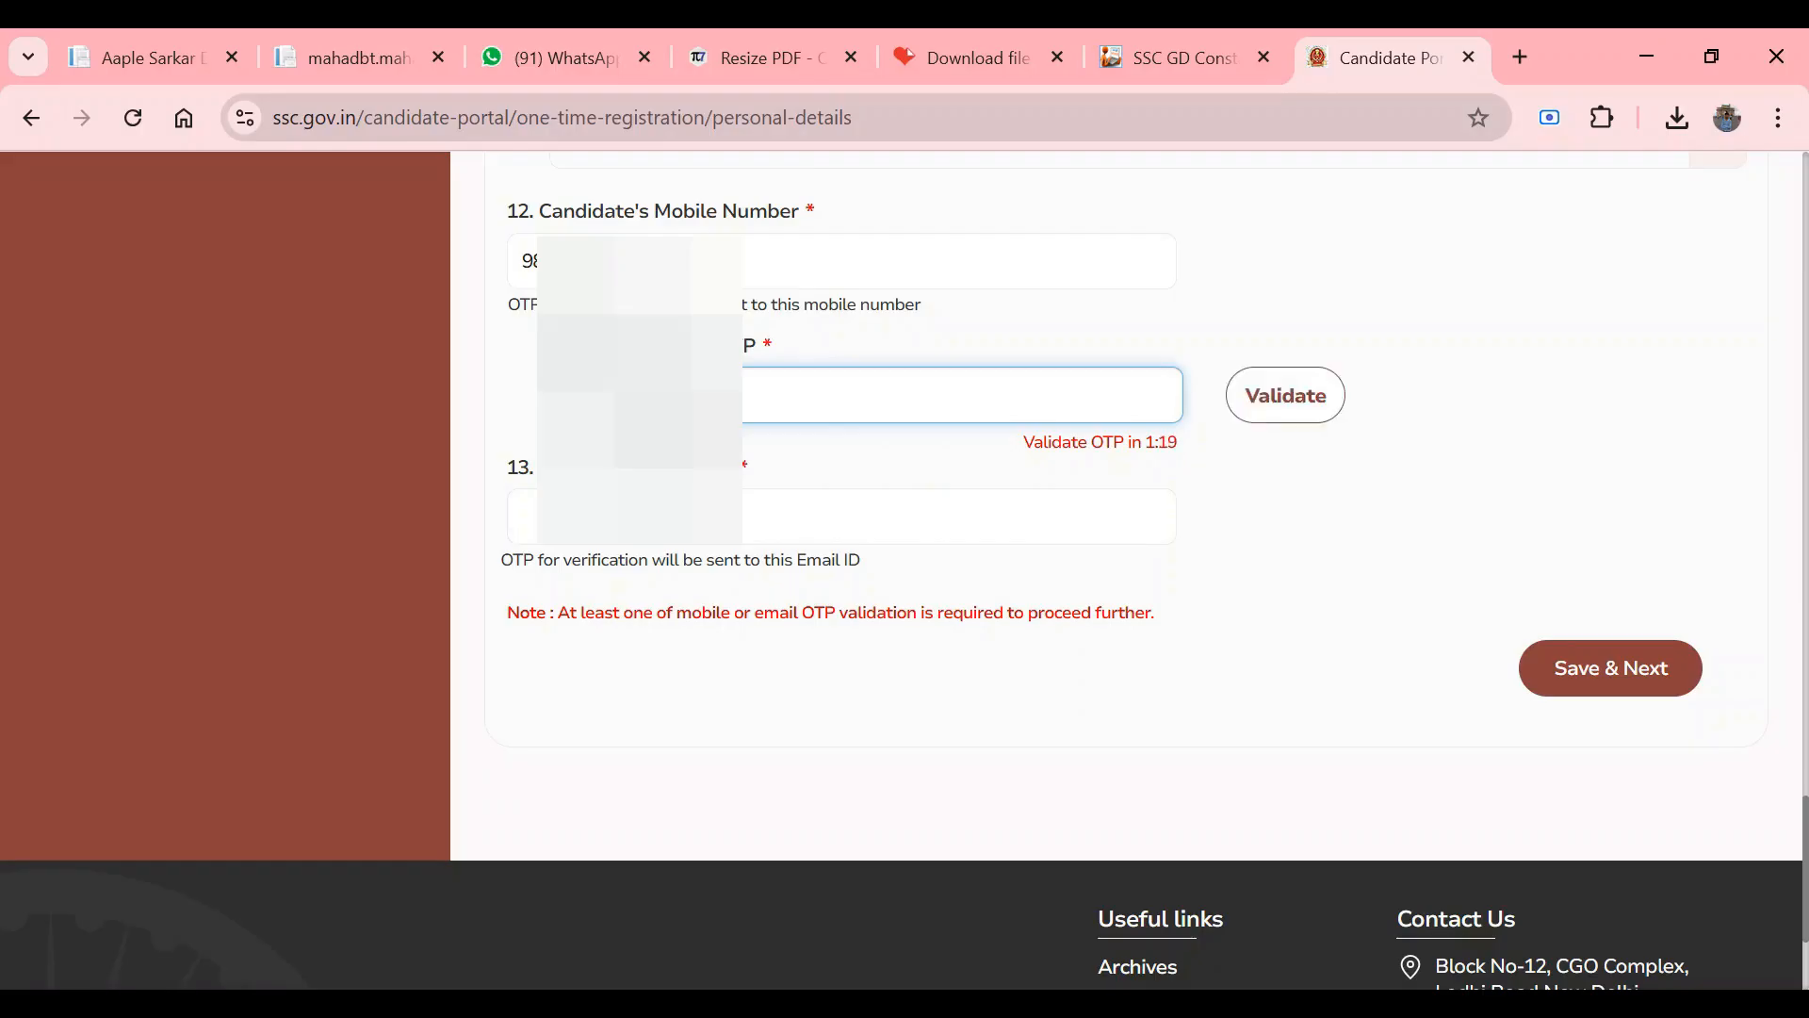
left_click(1302, 393)
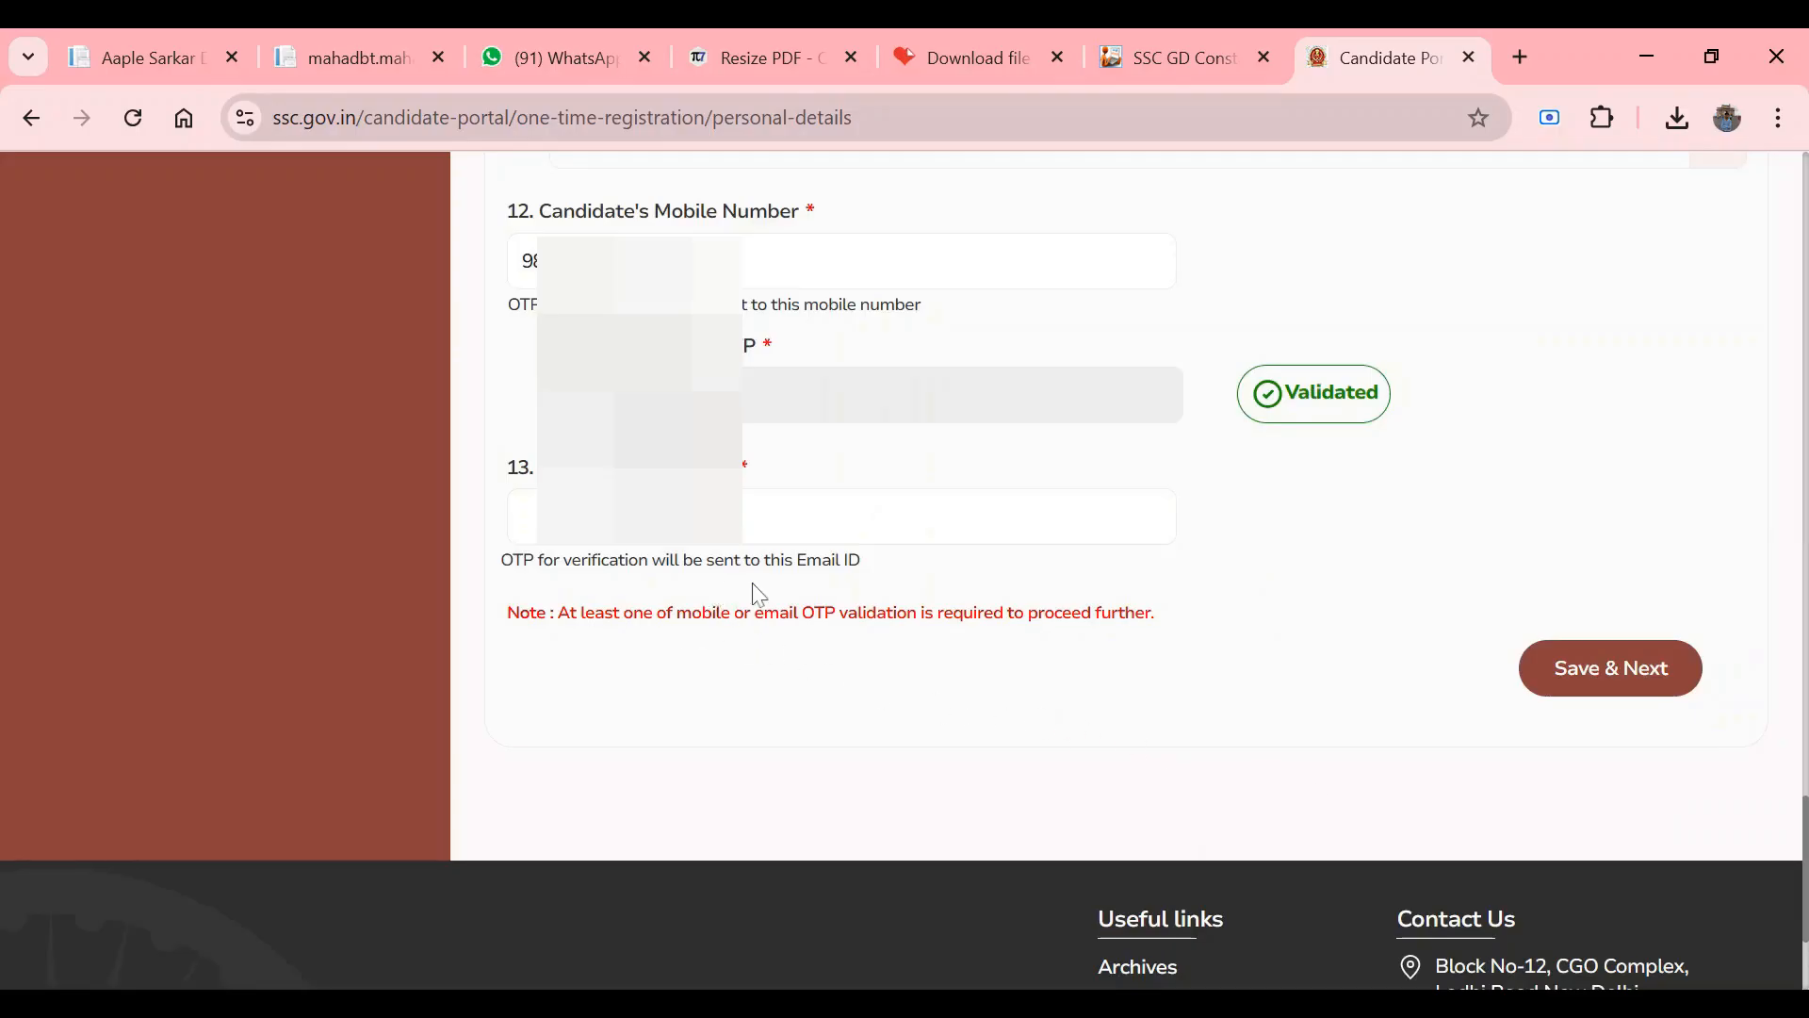
left_click(1591, 678)
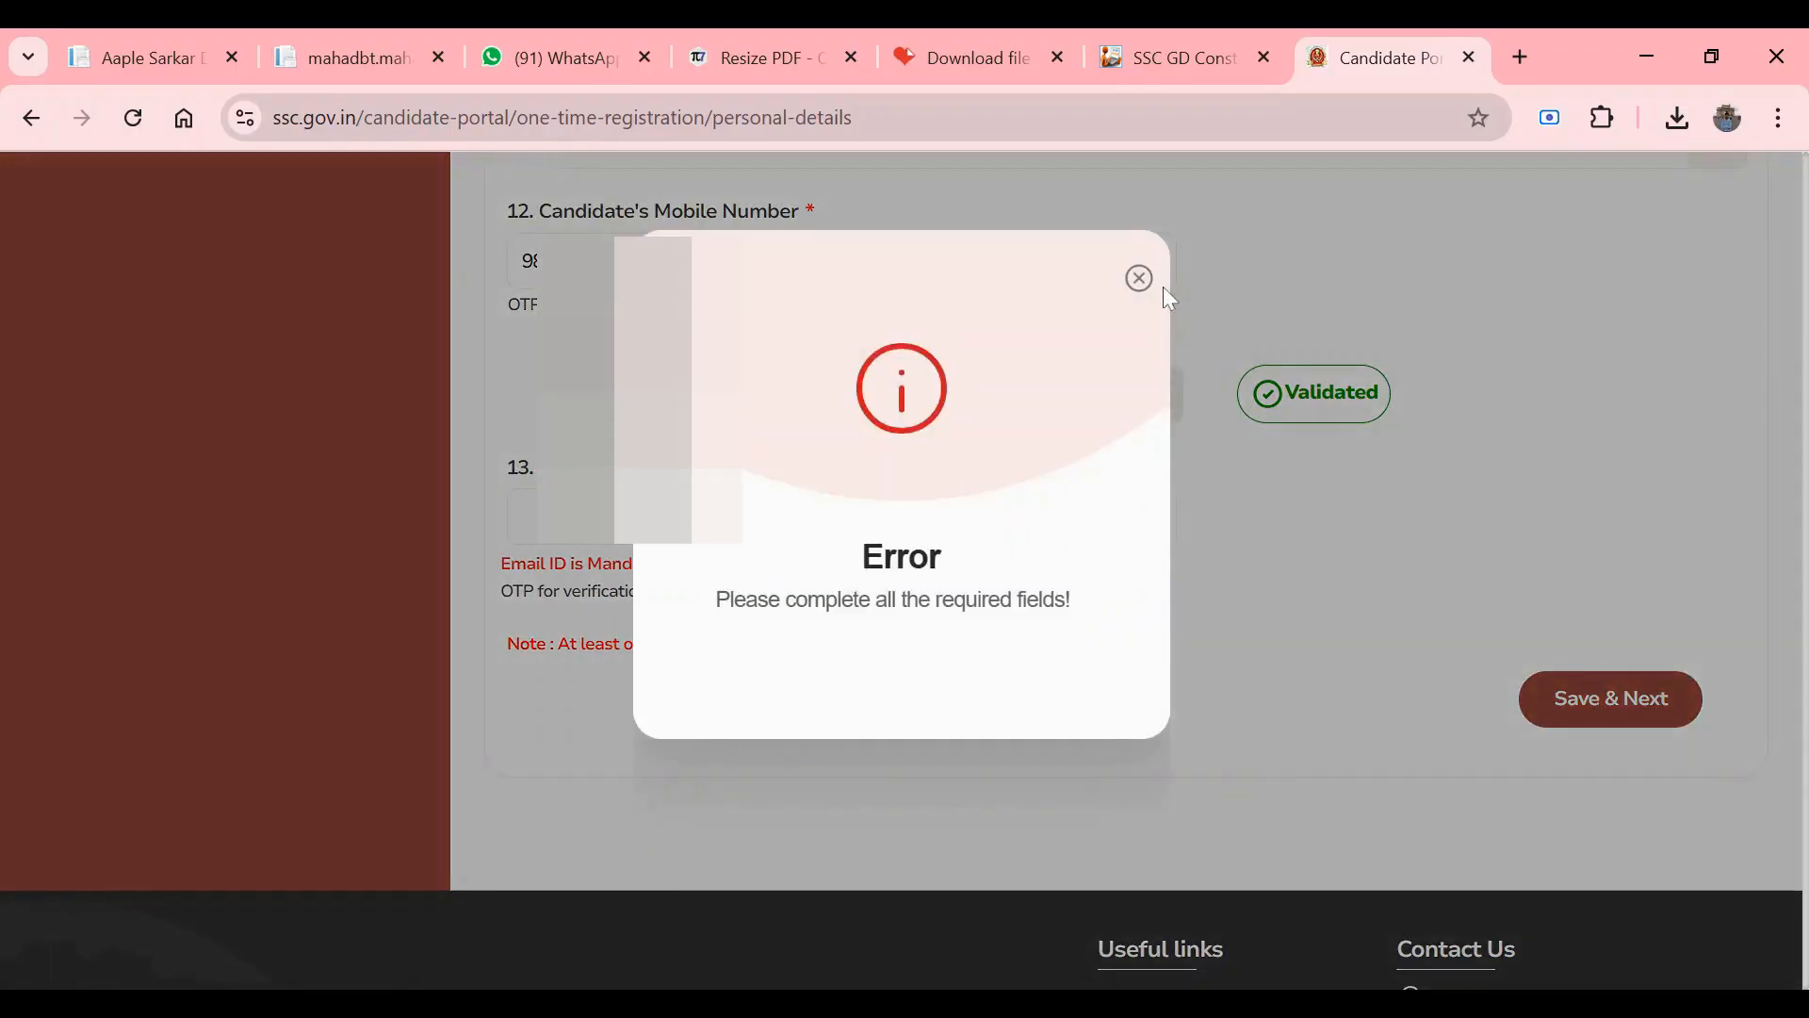
Dismiss the Email ID error, enter the e-mail address, and type the received e-mail OTP.
left_click(1140, 280)
left_click(659, 517)
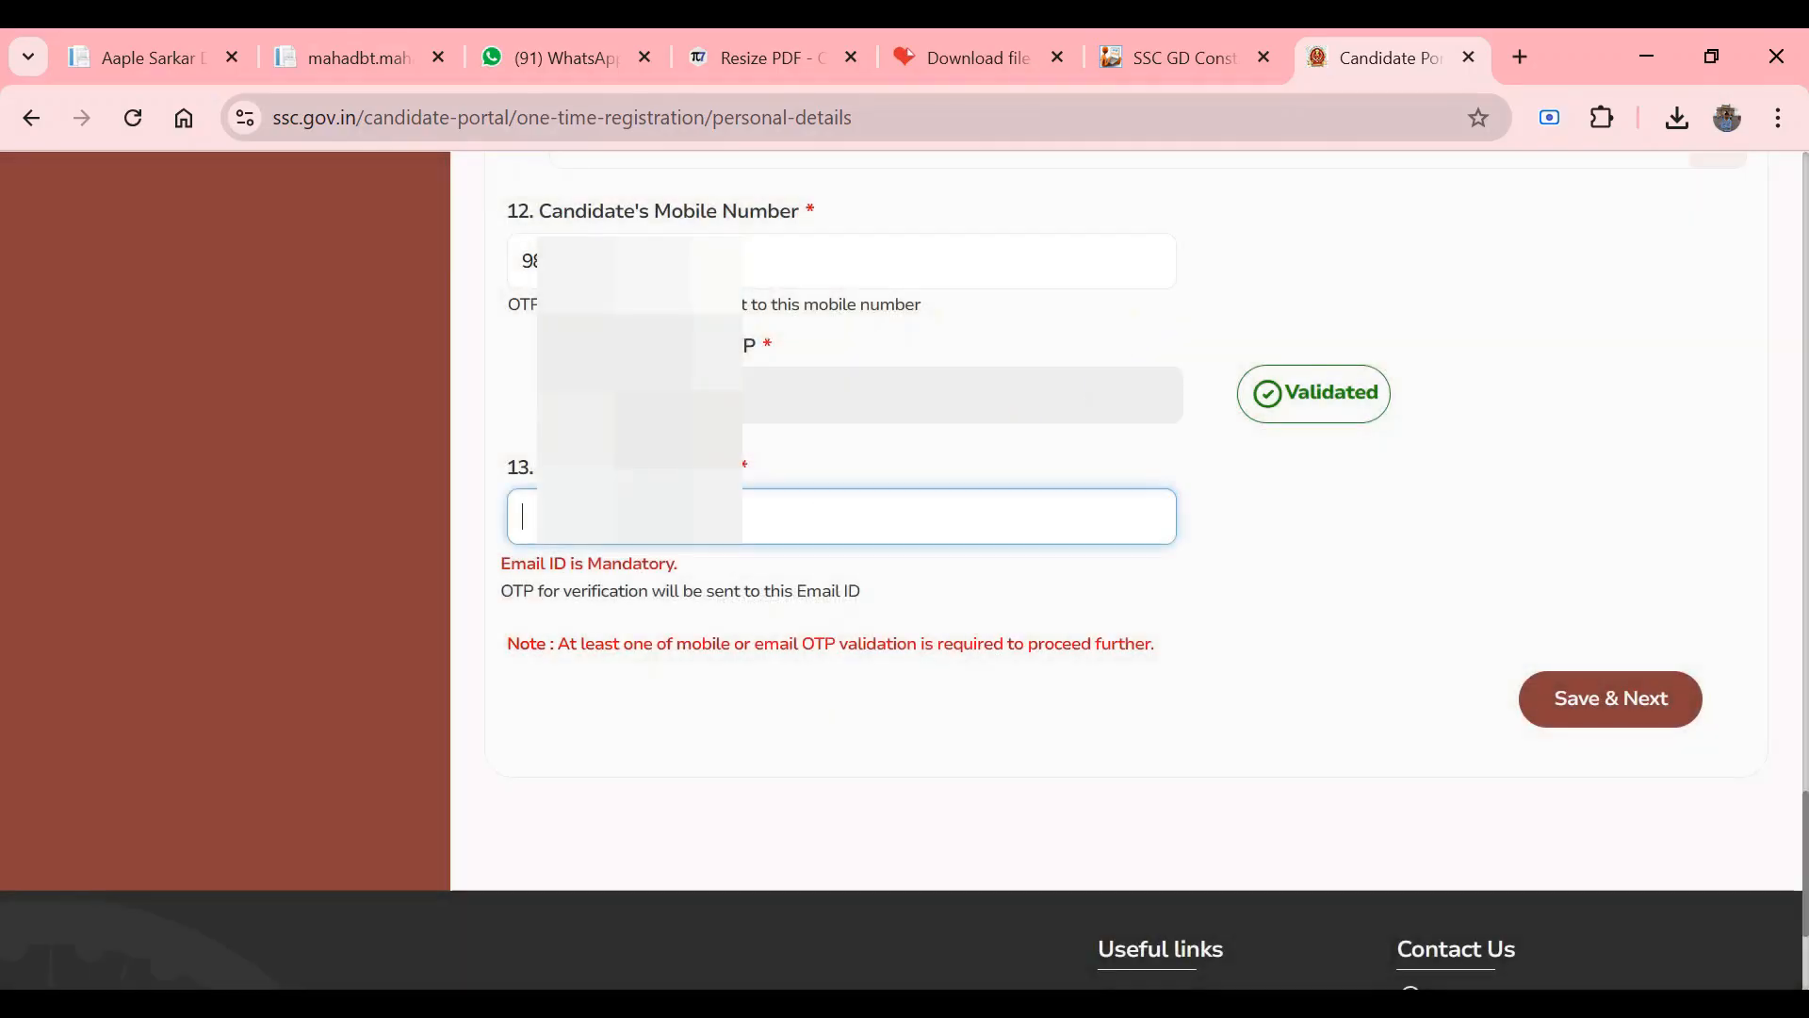
type("s")
type("m")
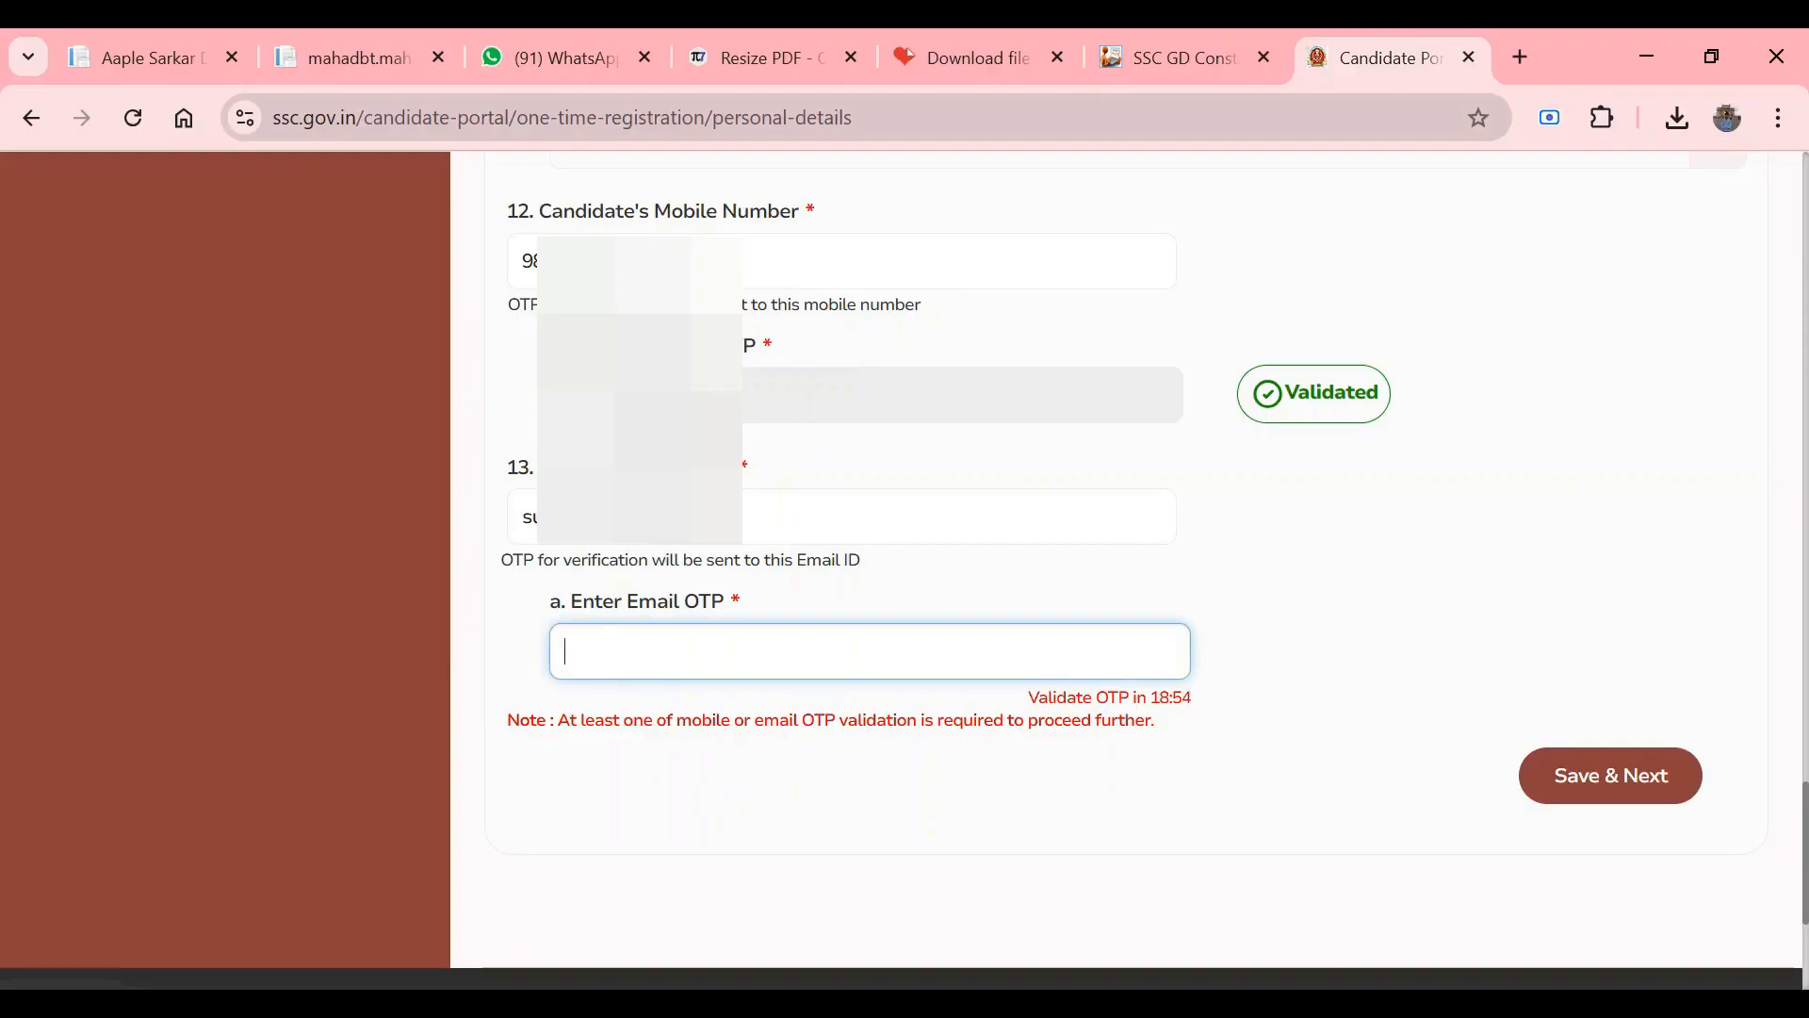
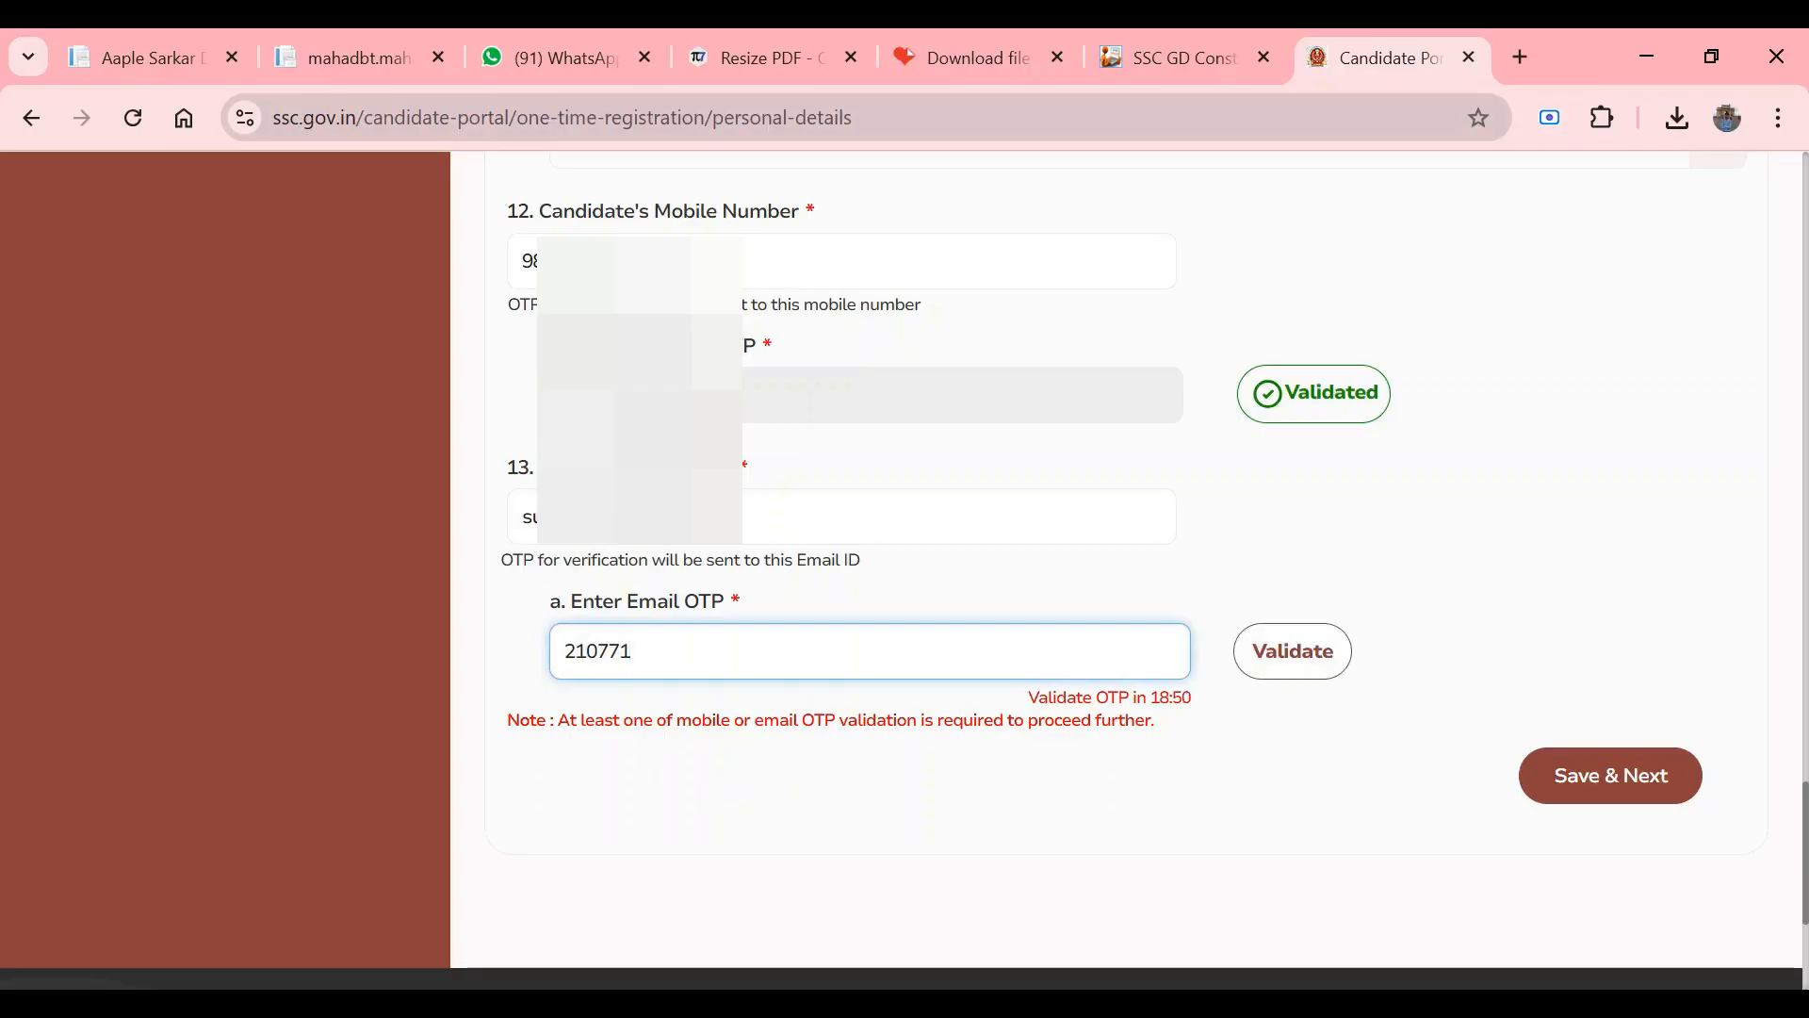
Validate the e-mail OTP, save the personal details, and acknowledge the success message to see the registration number.
left_click(1324, 660)
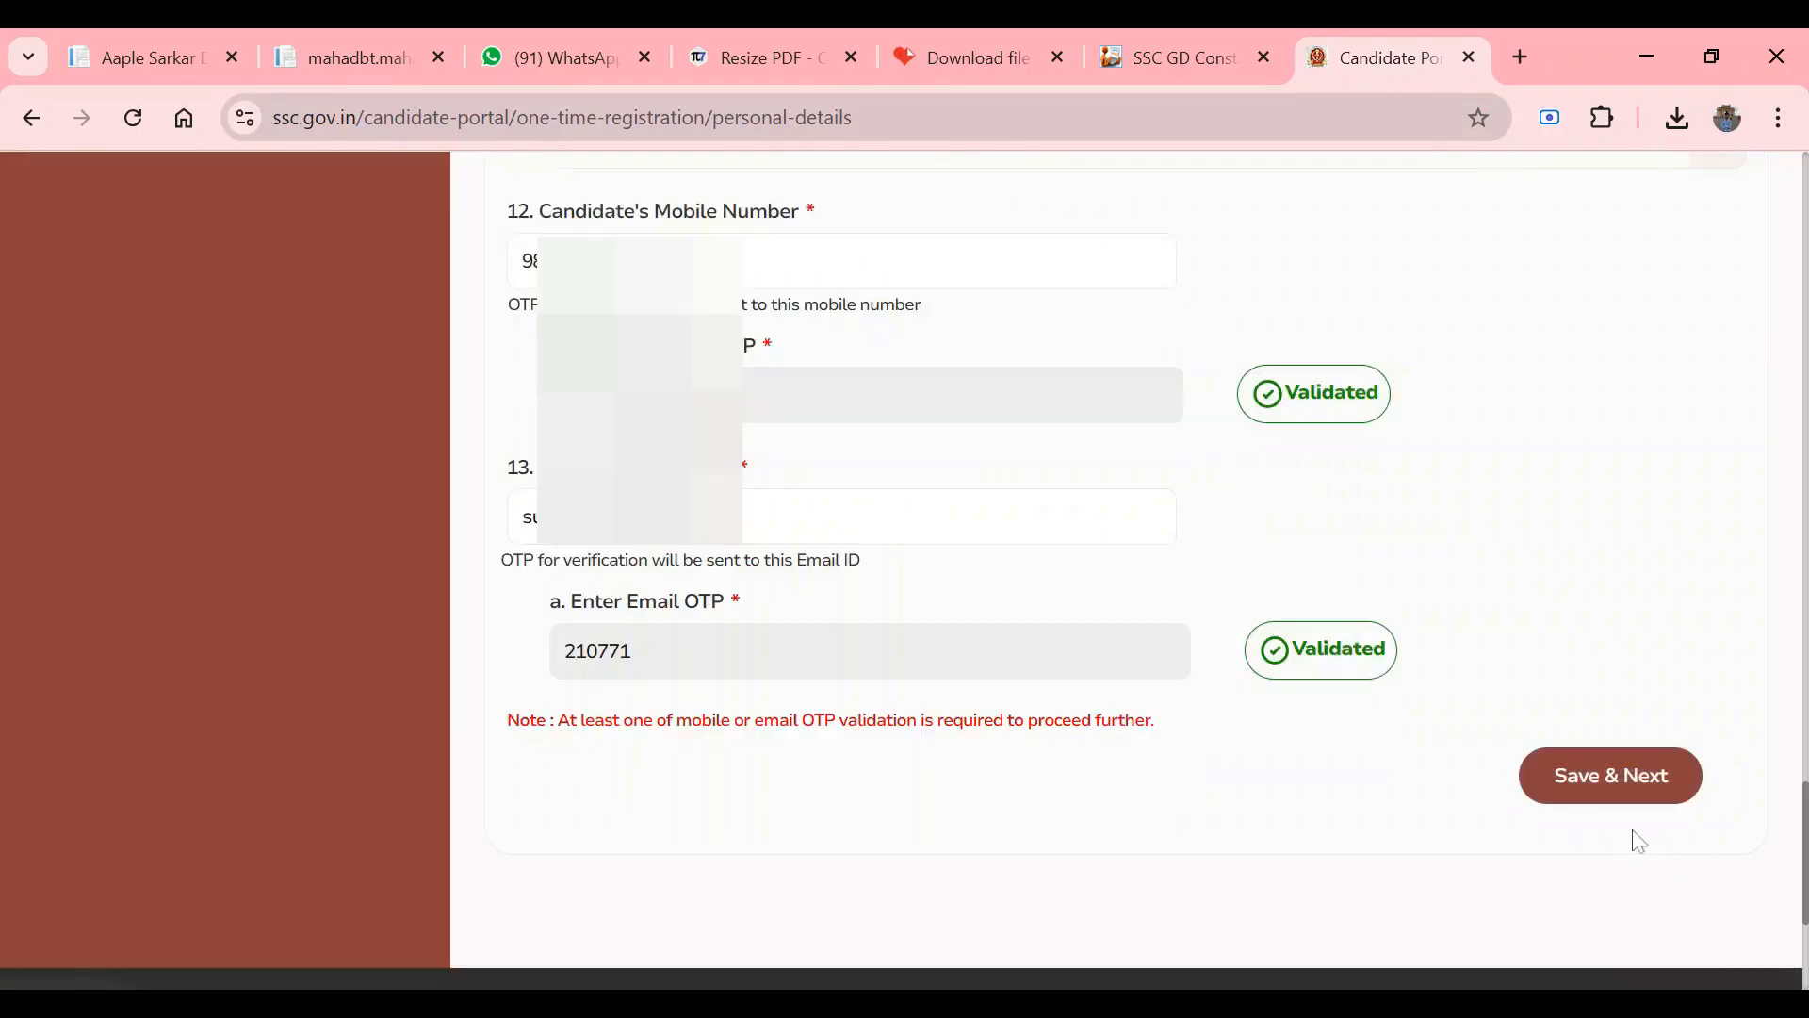
left_click(1611, 777)
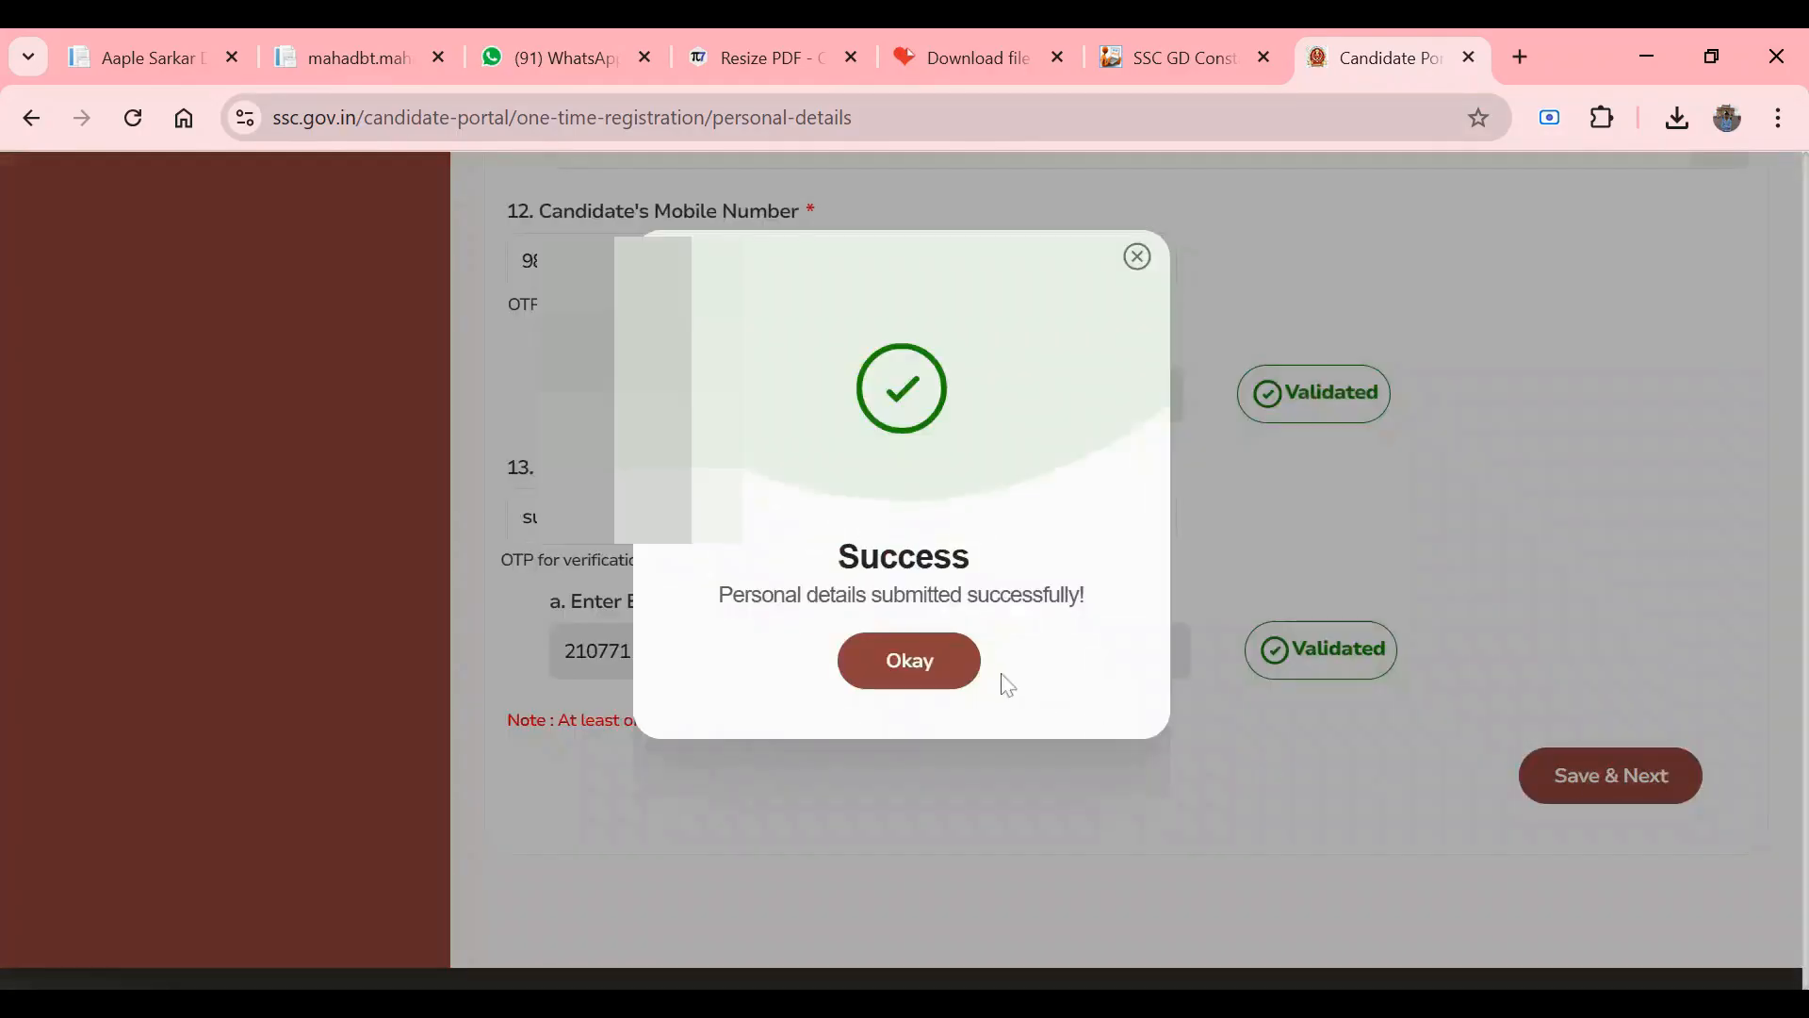
left_click(917, 667)
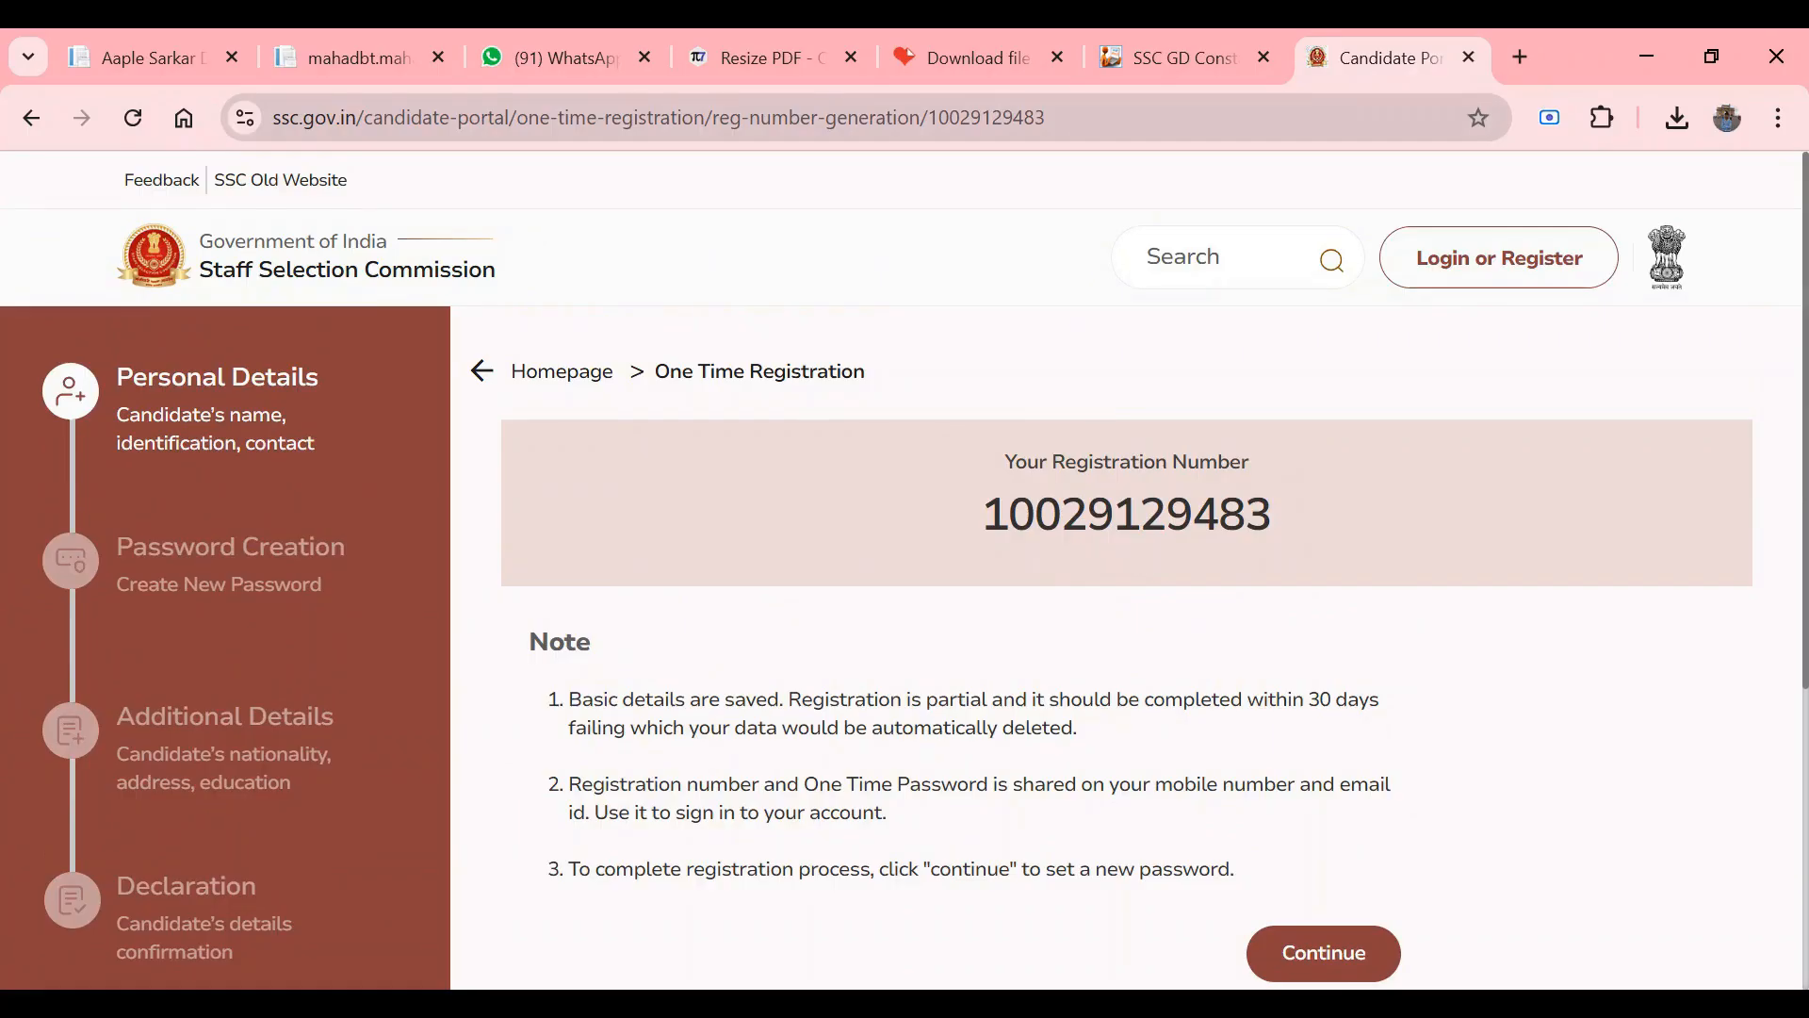
Continue to the sign-in form and sign in with the new registration number, one-time password and captcha.
scroll(1146, 559, "down", 5)
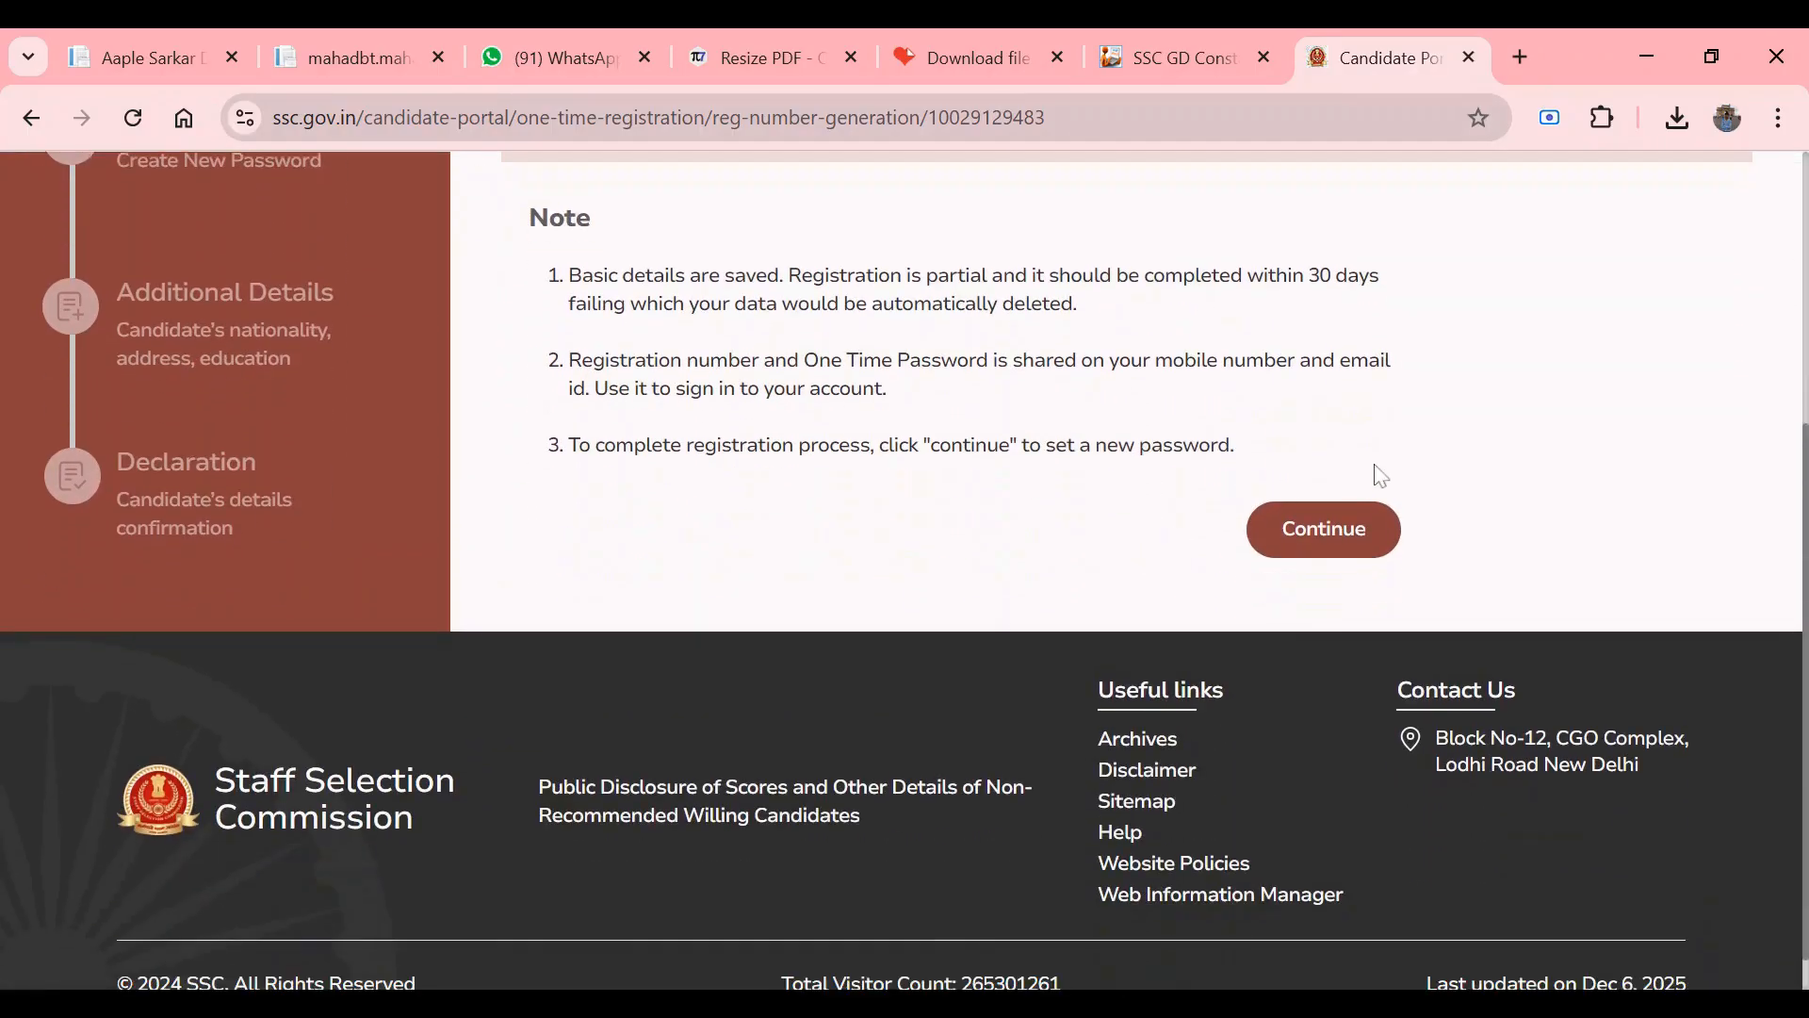
left_click(1310, 529)
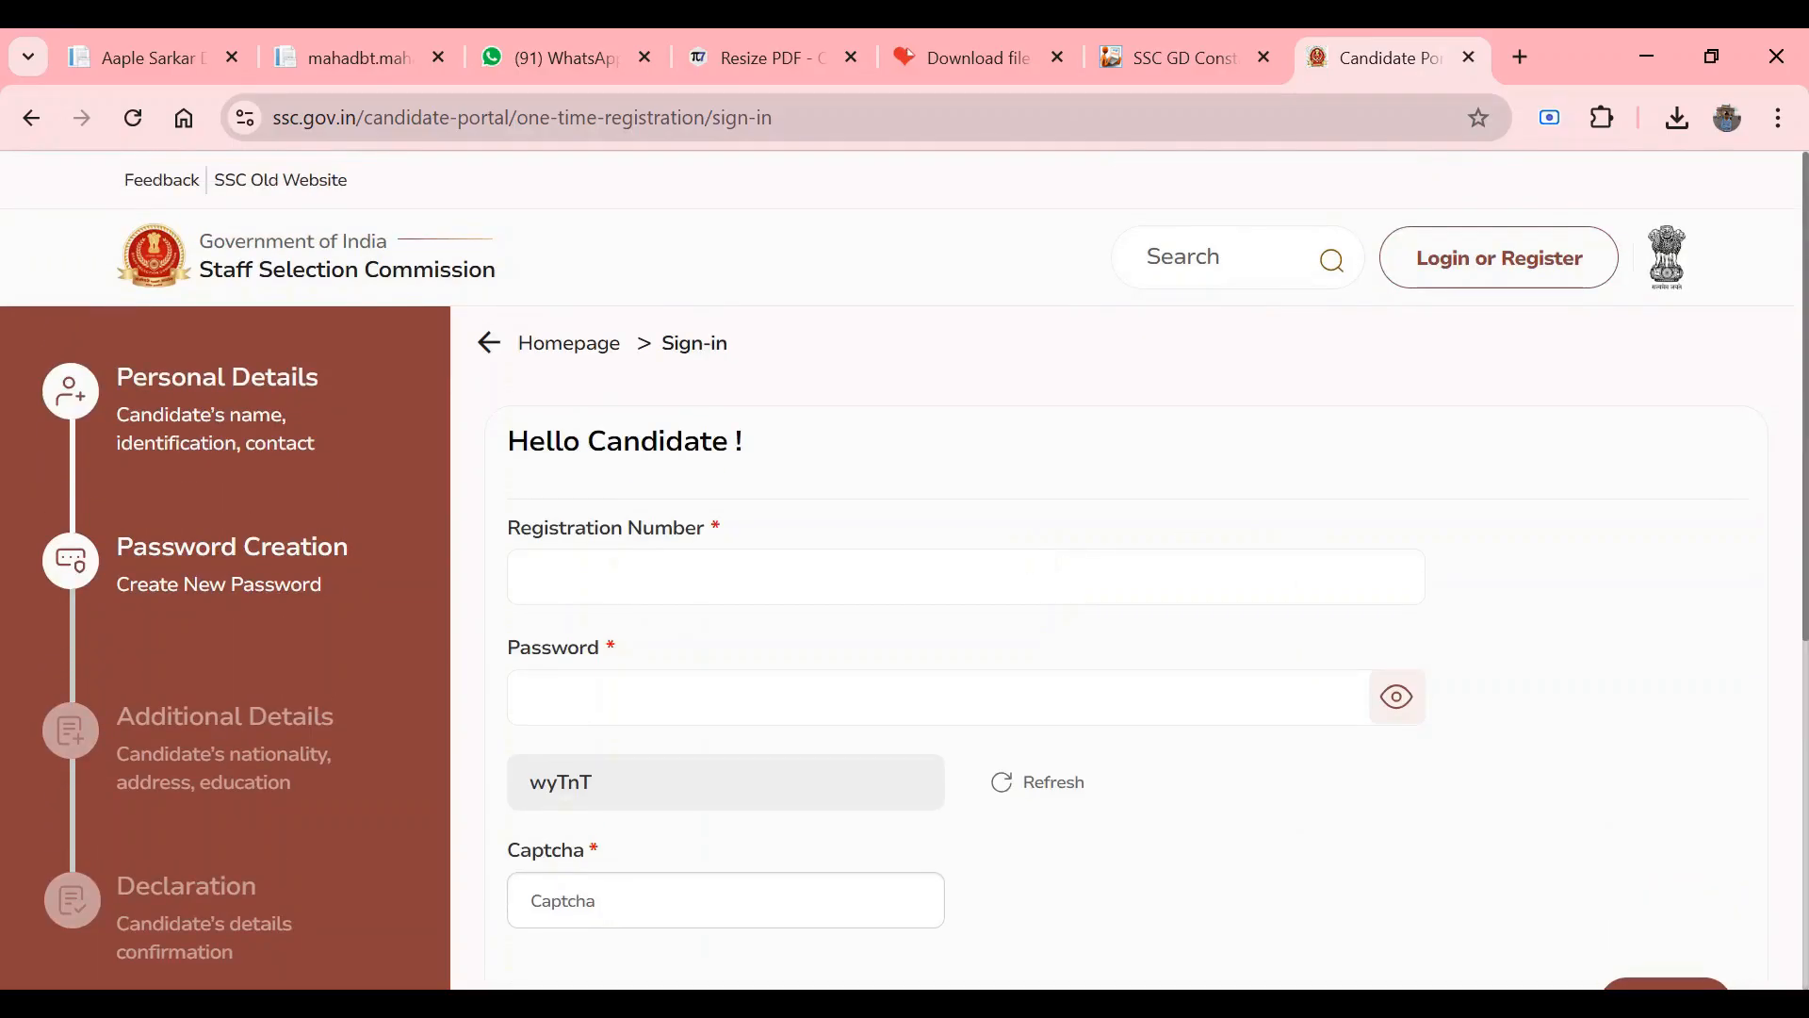
left_click(1079, 1003)
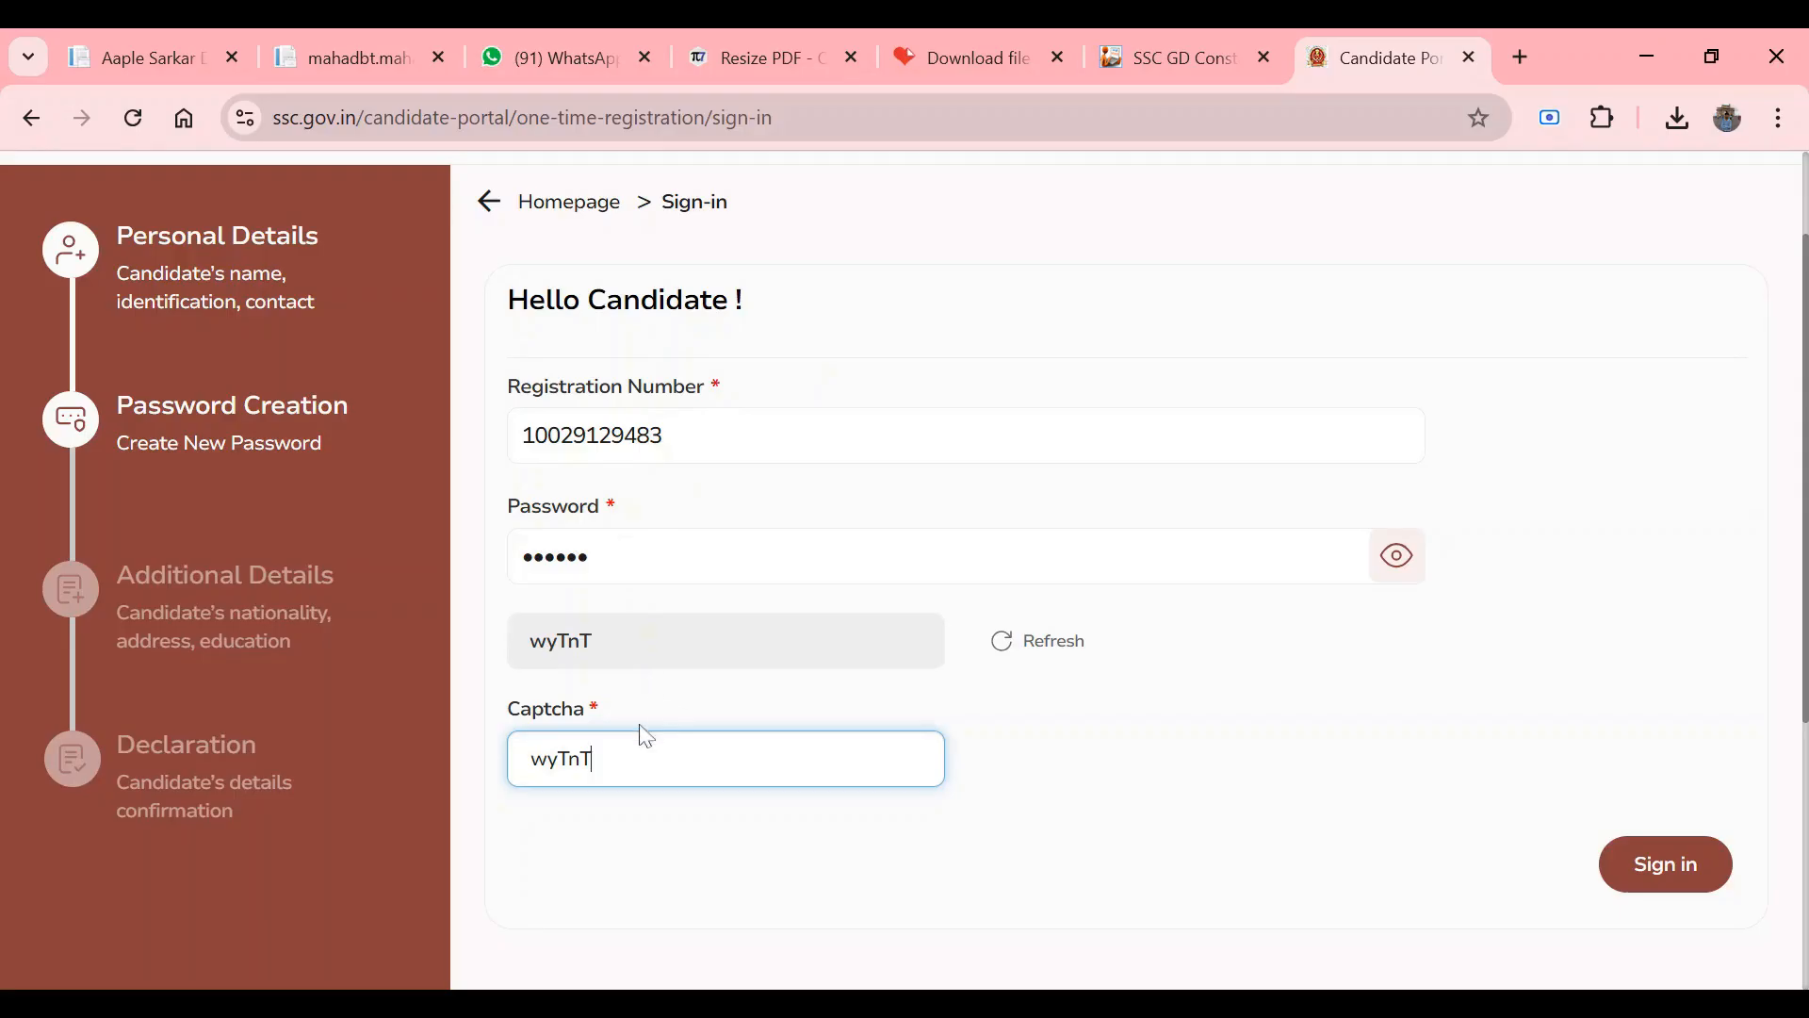
scroll(1066, 719, "down", 3)
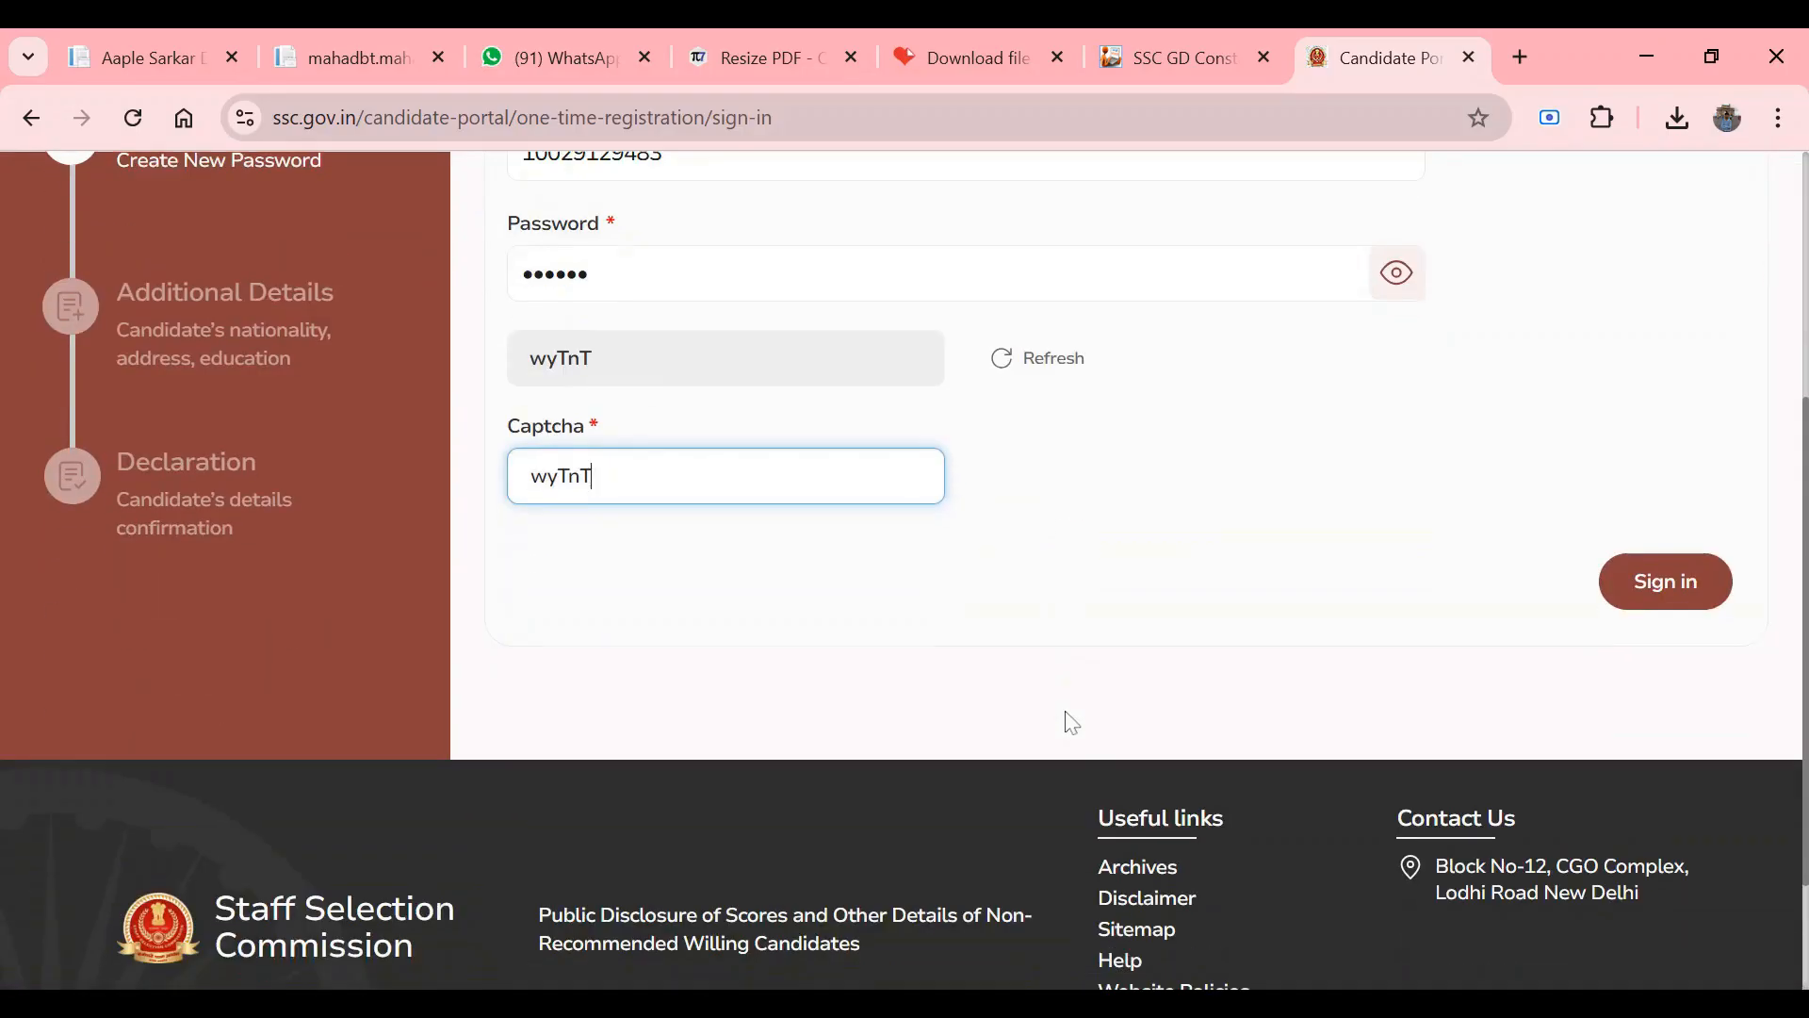
left_click(1660, 585)
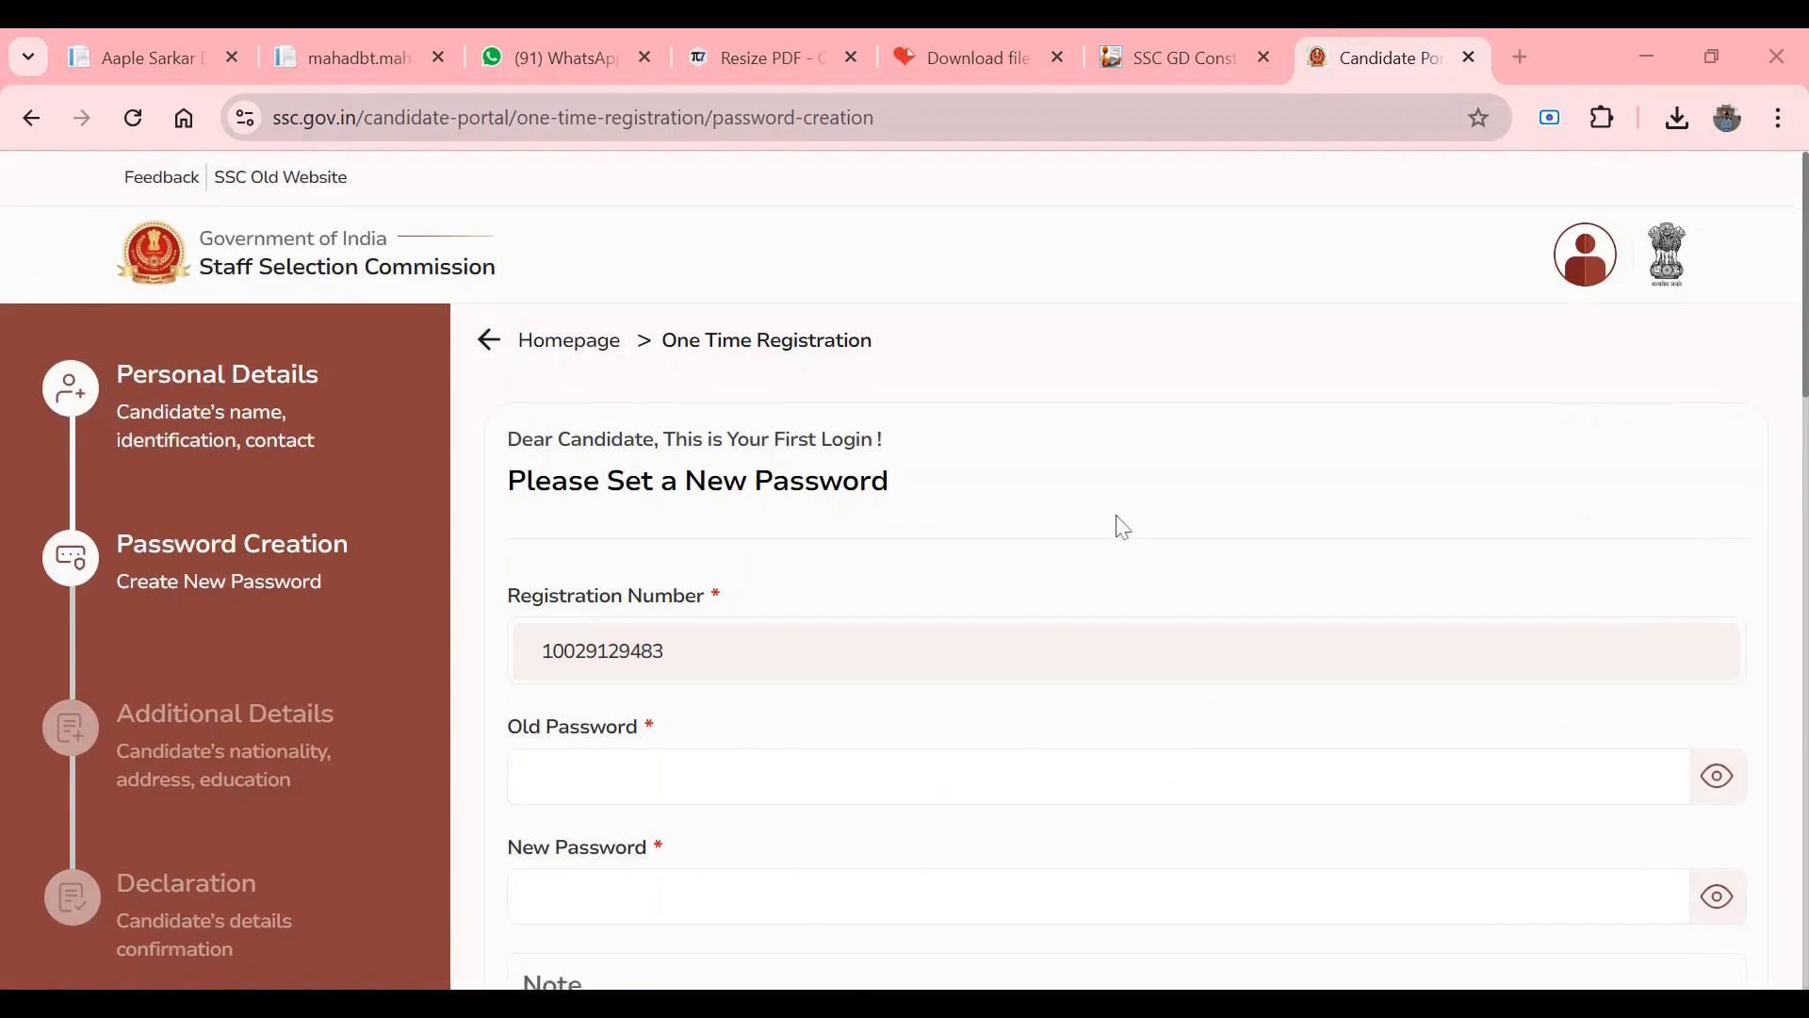
Enter the old password and a new password meeting every rule, then retype the new password to confirm.
scroll(1118, 525, "down", 1)
left_click(933, 638)
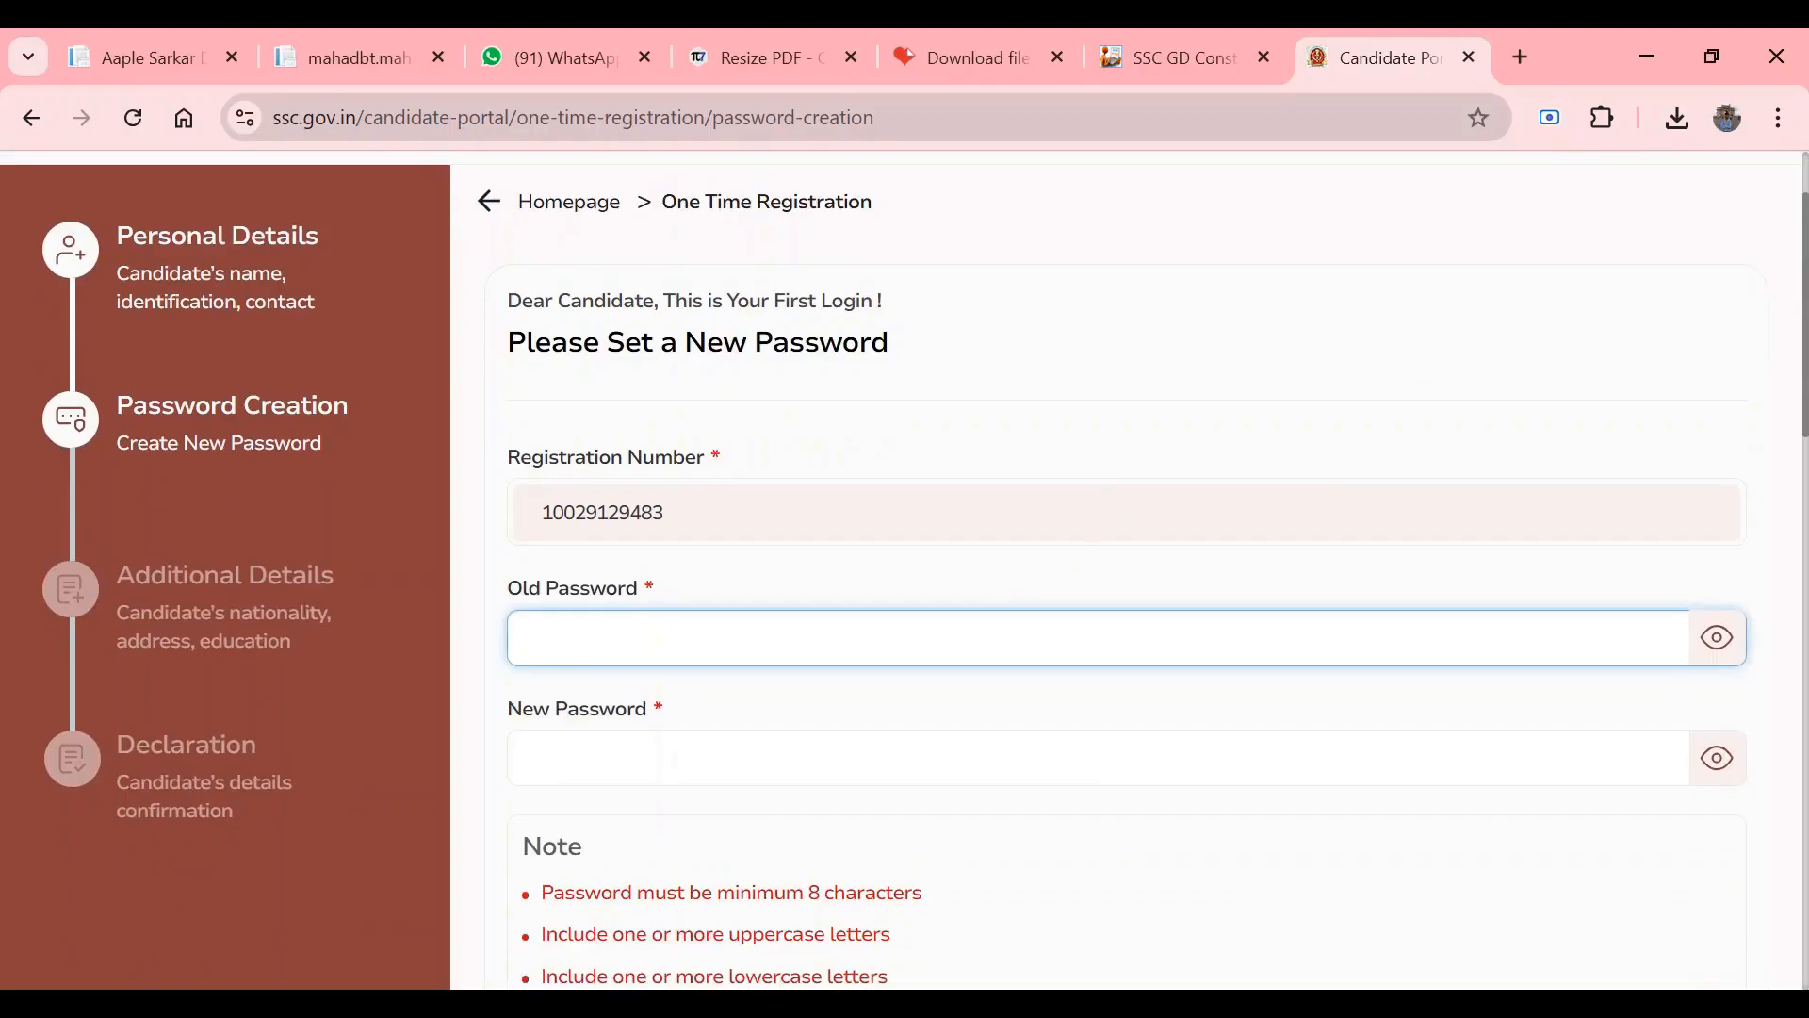
type("••••••")
key("Tab")
scroll(702, 714, "down", 3)
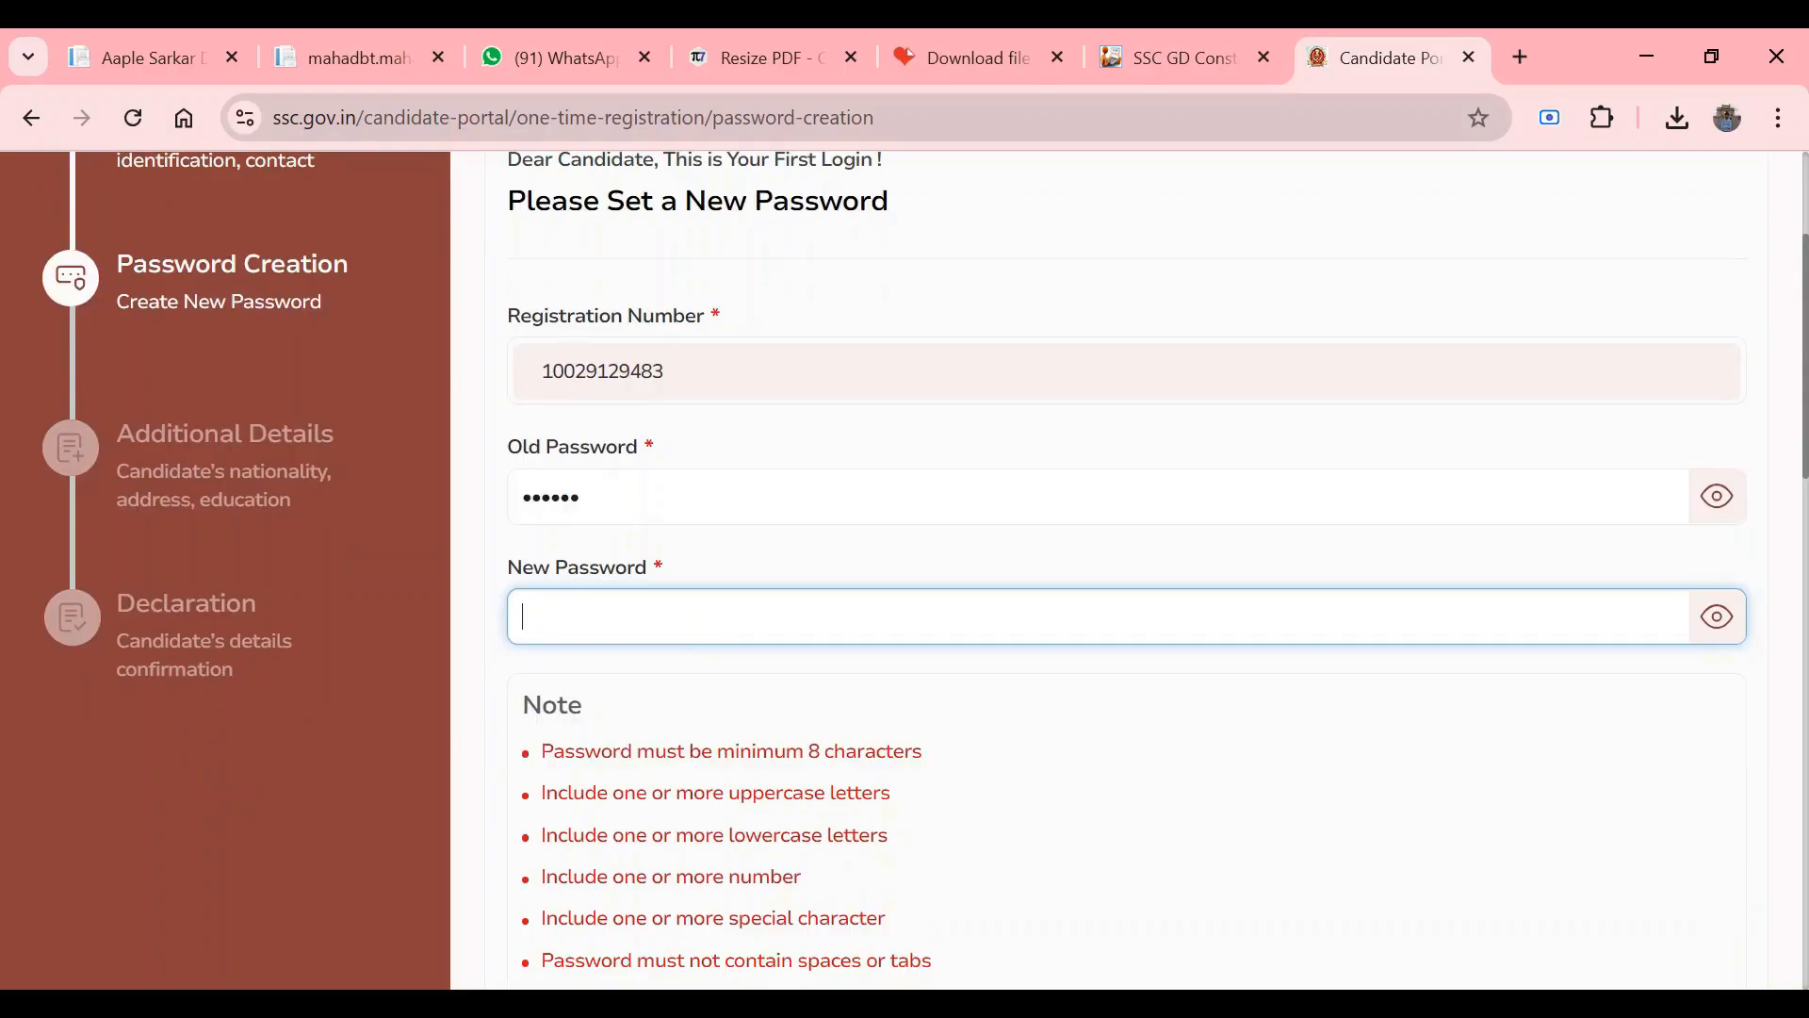
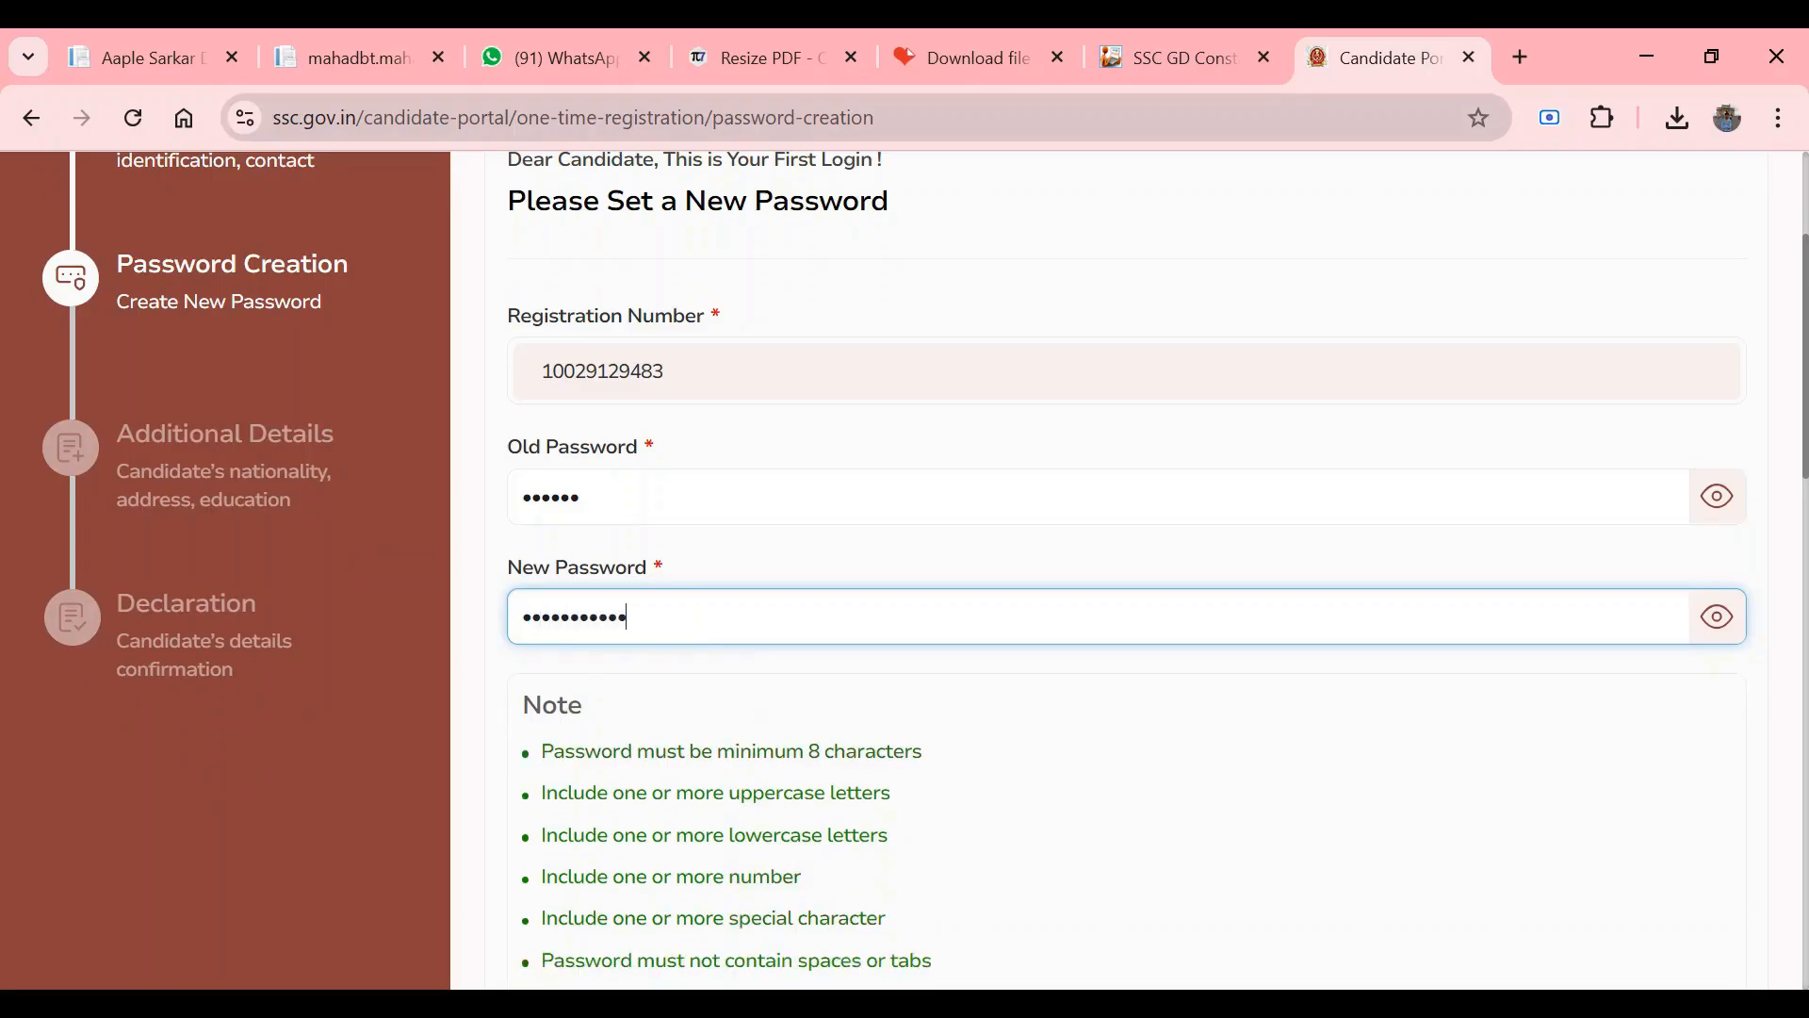
scroll(670, 590, "down", 9)
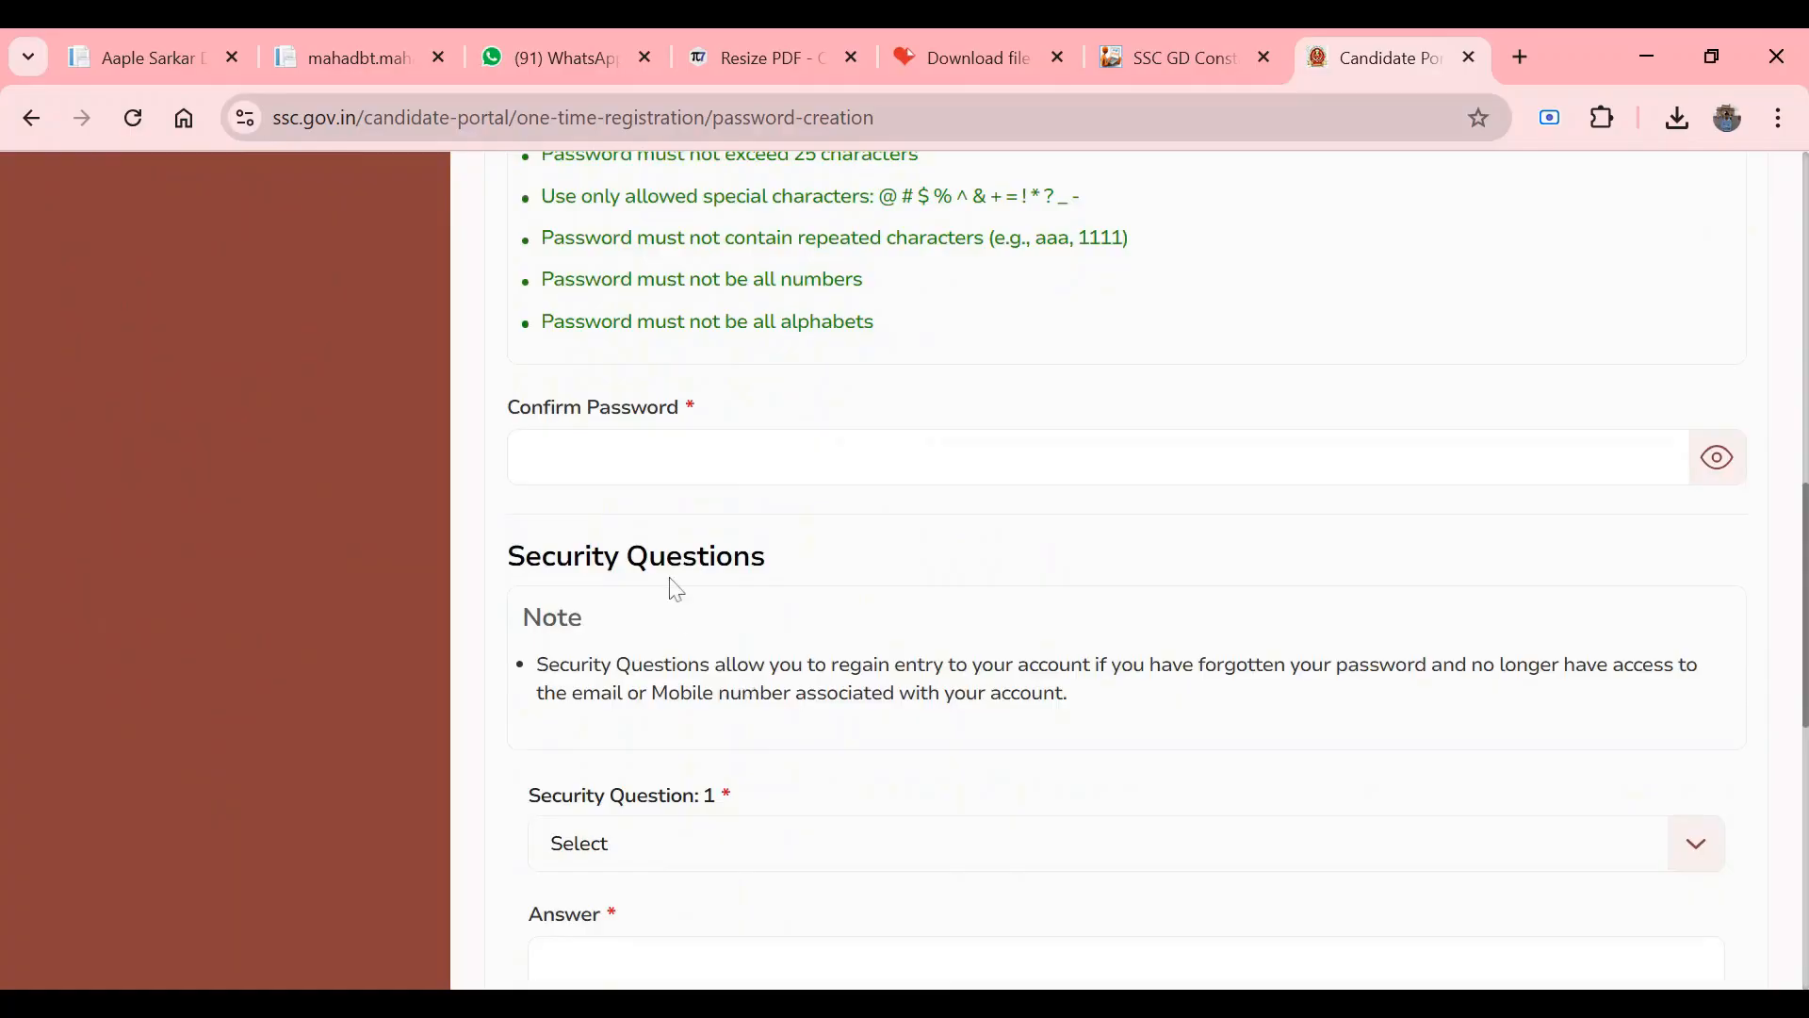
left_click(522, 457)
type("******")
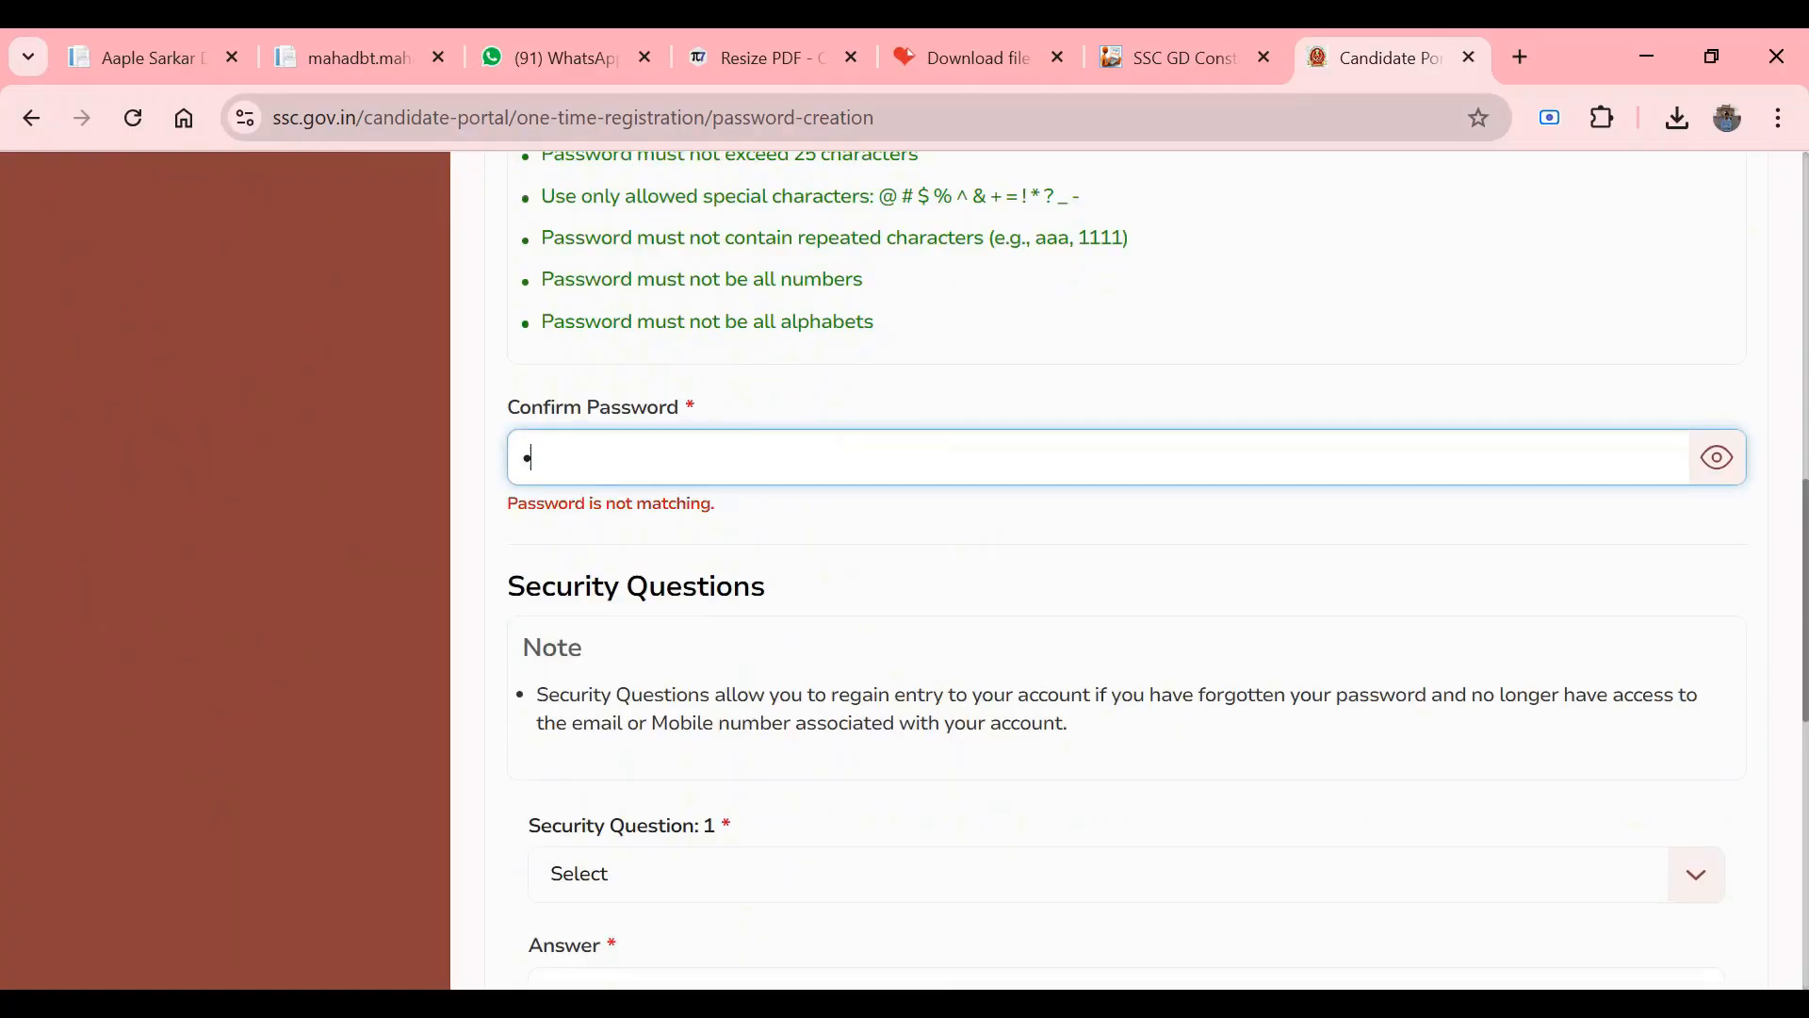
type("*****")
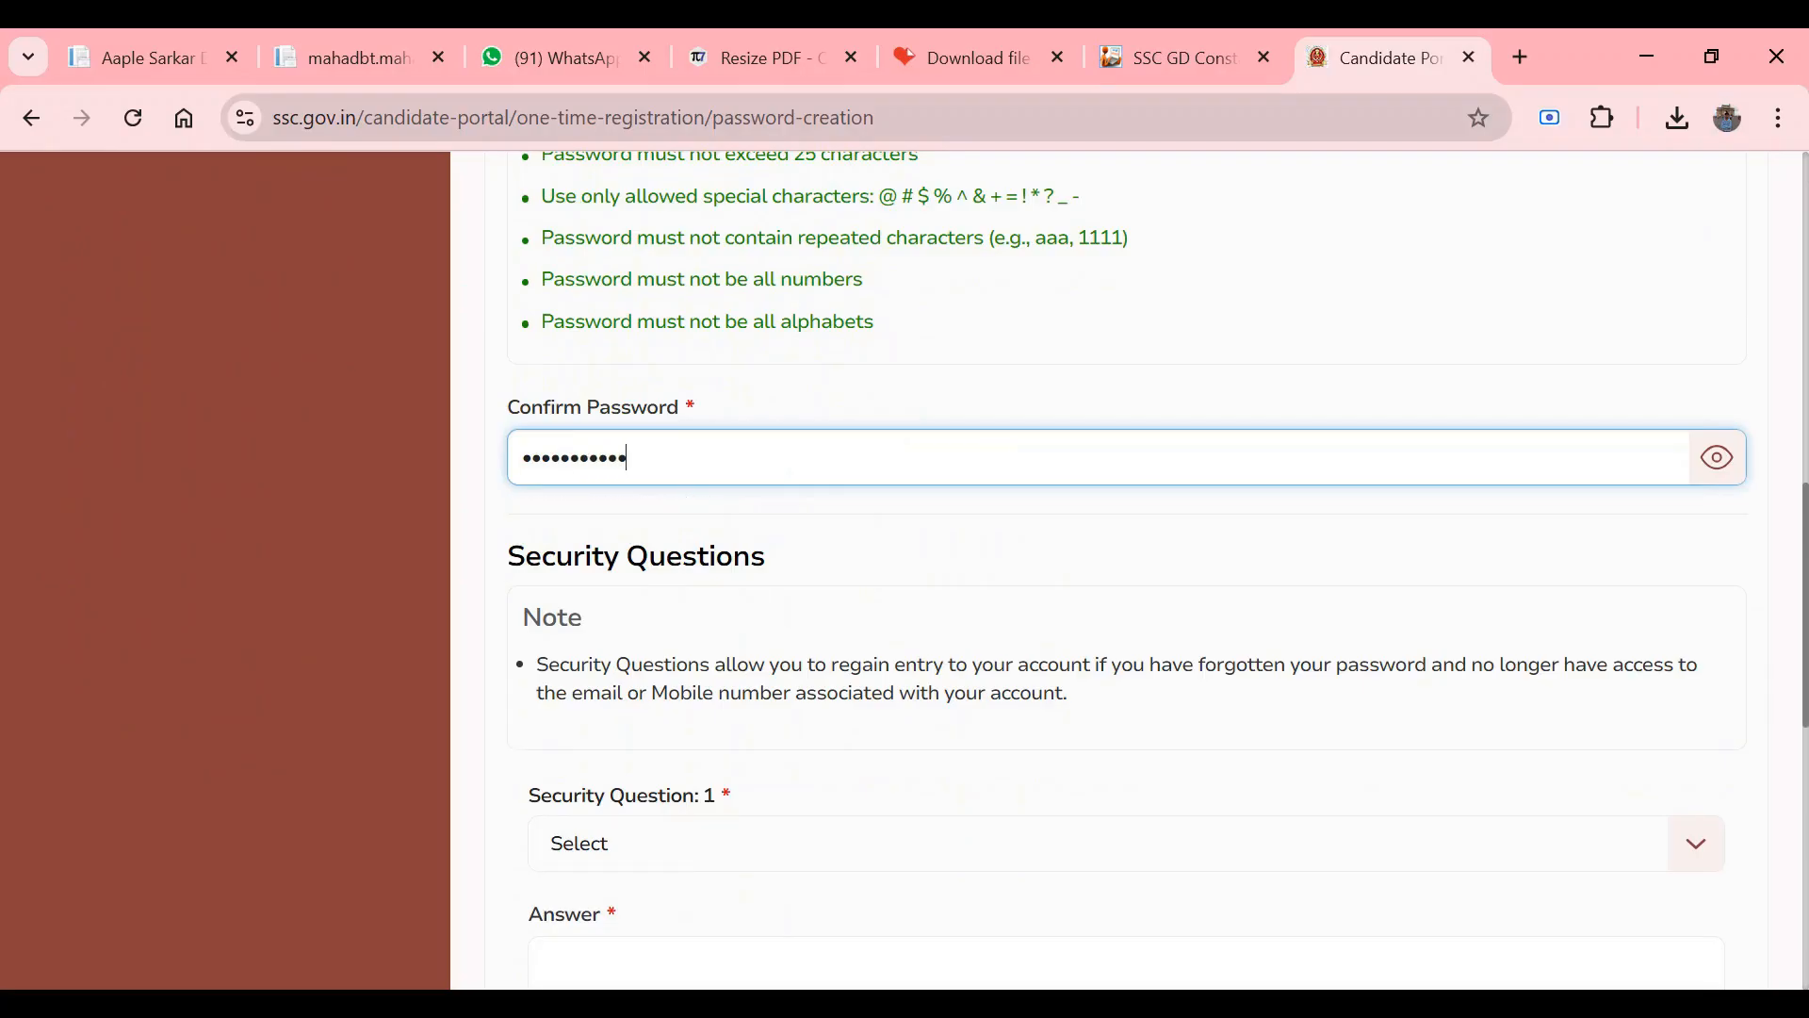
Set security question 1 to 'What city were you born in?' and enter its answer.
scroll(646, 471, "down", 3)
left_click(693, 565)
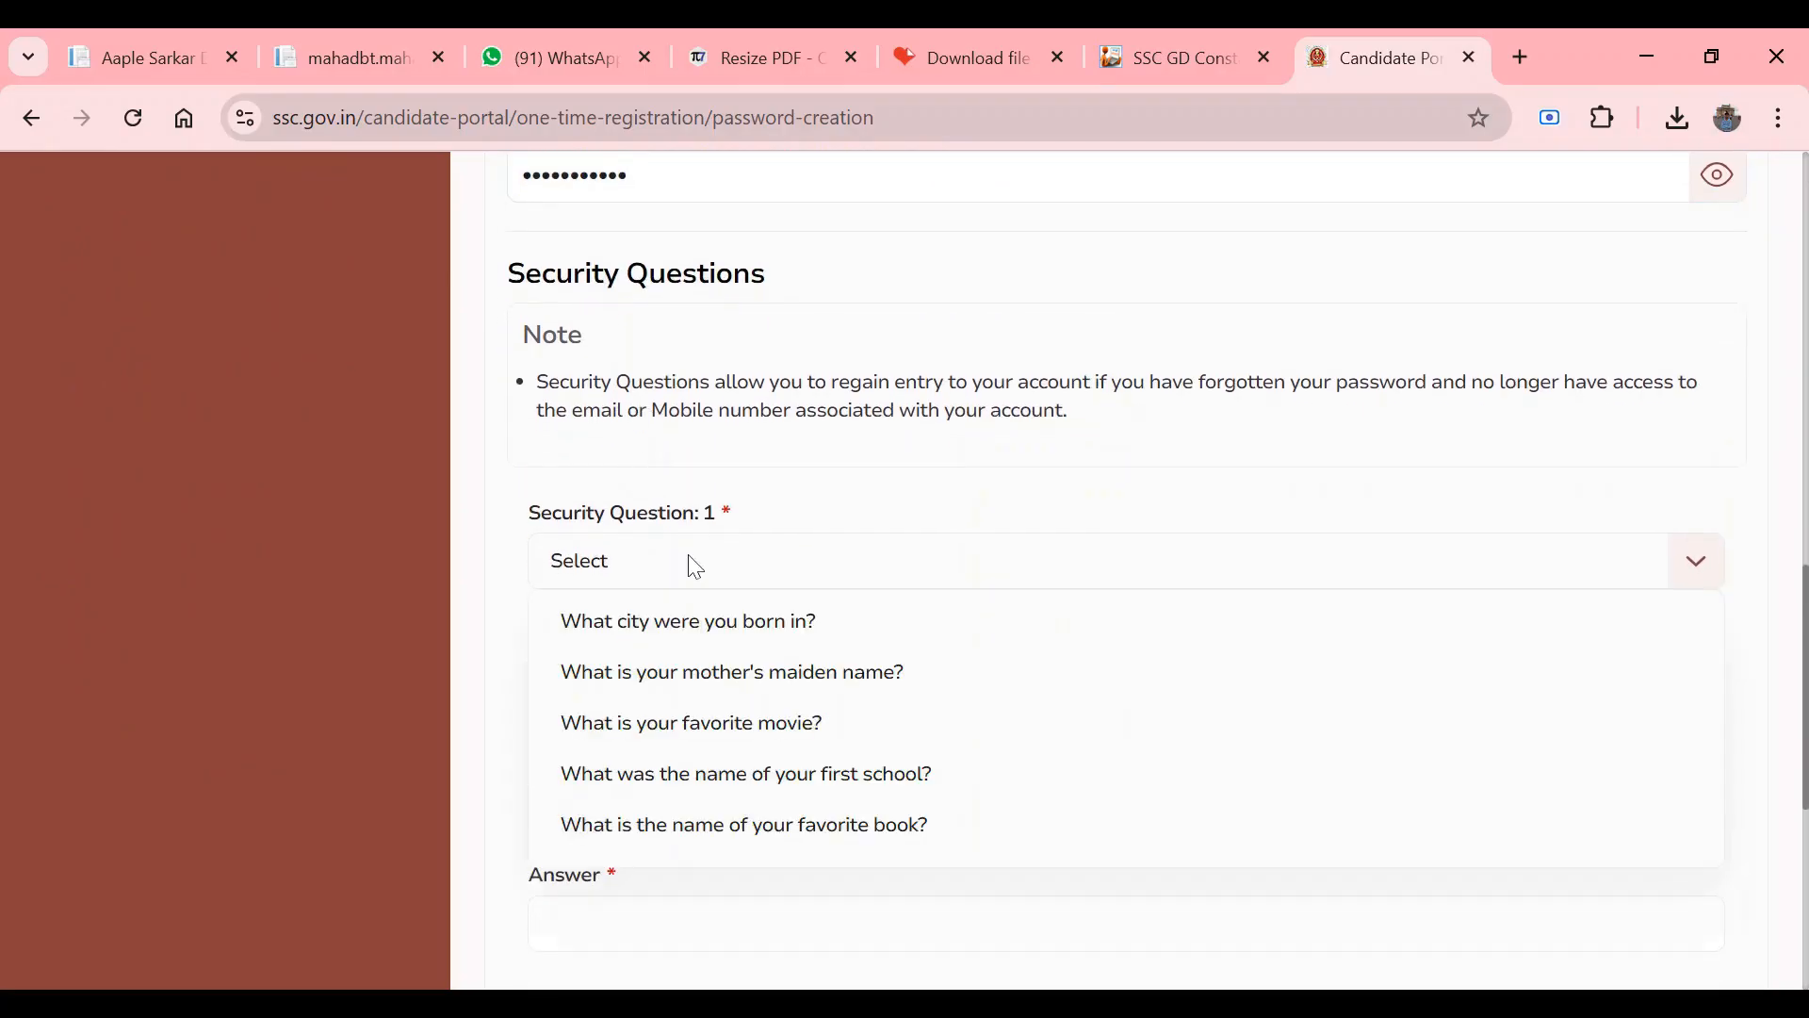
left_click(712, 628)
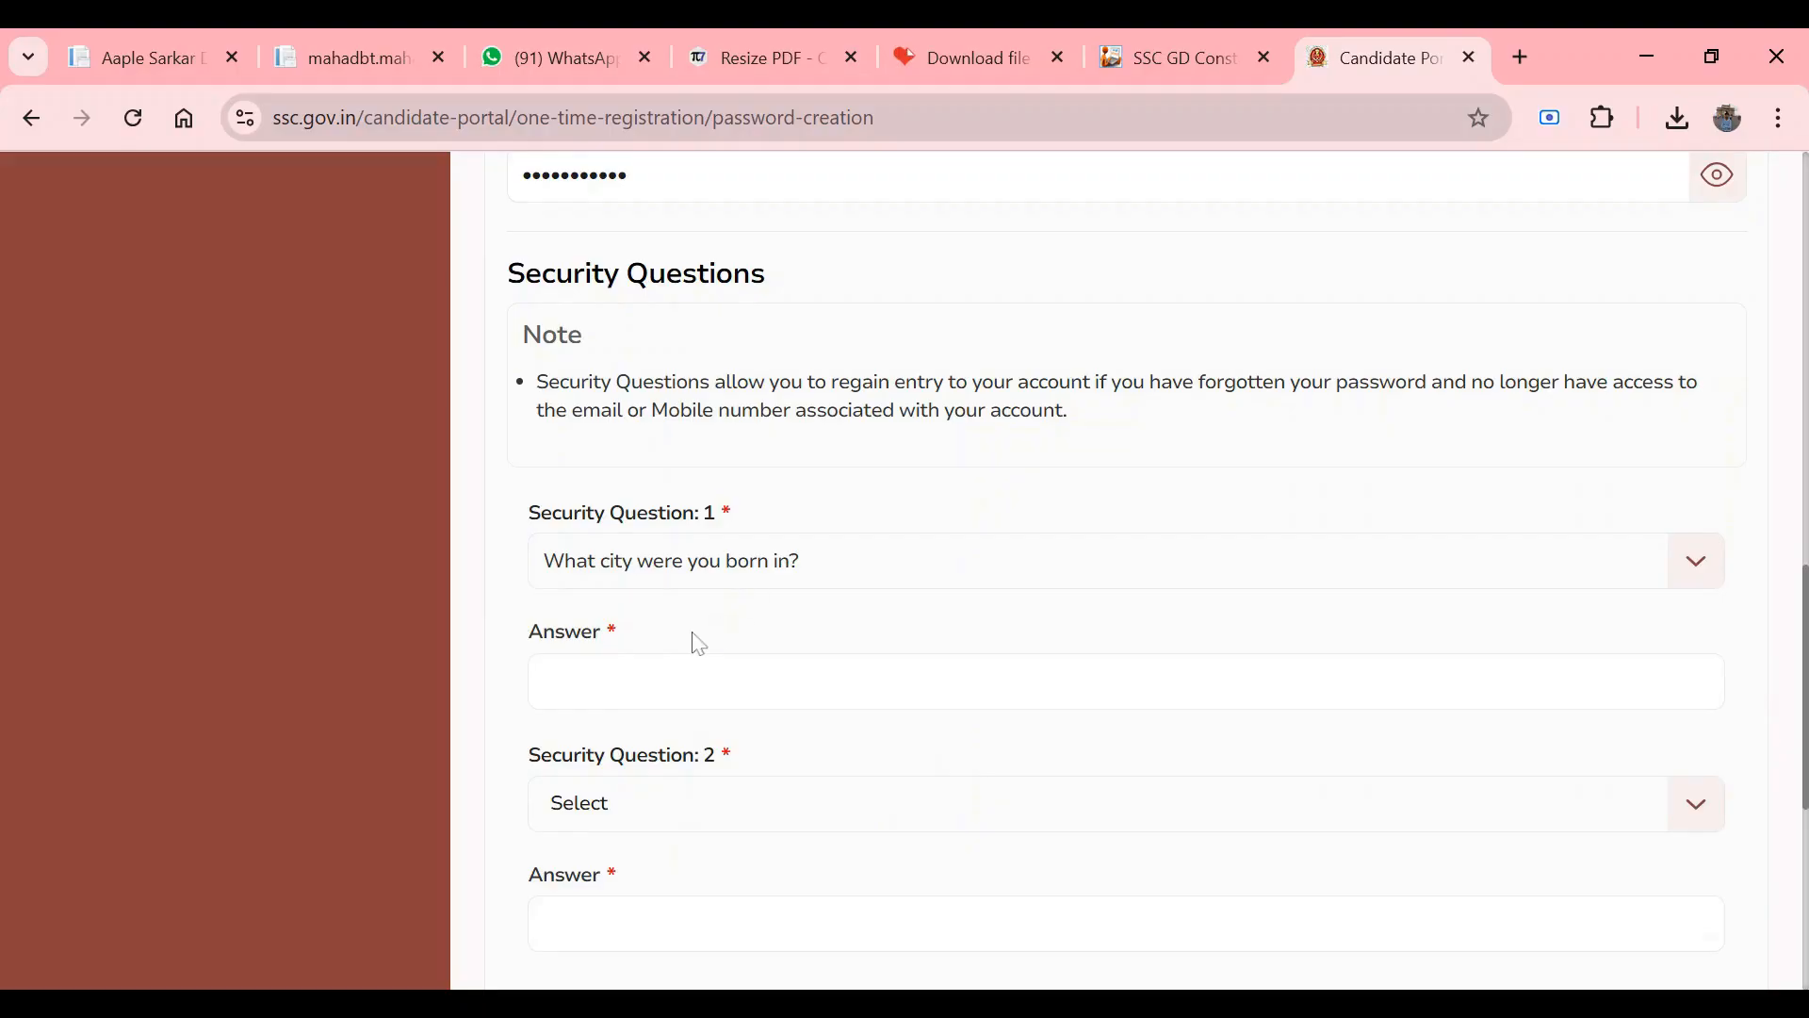
left_click(660, 681)
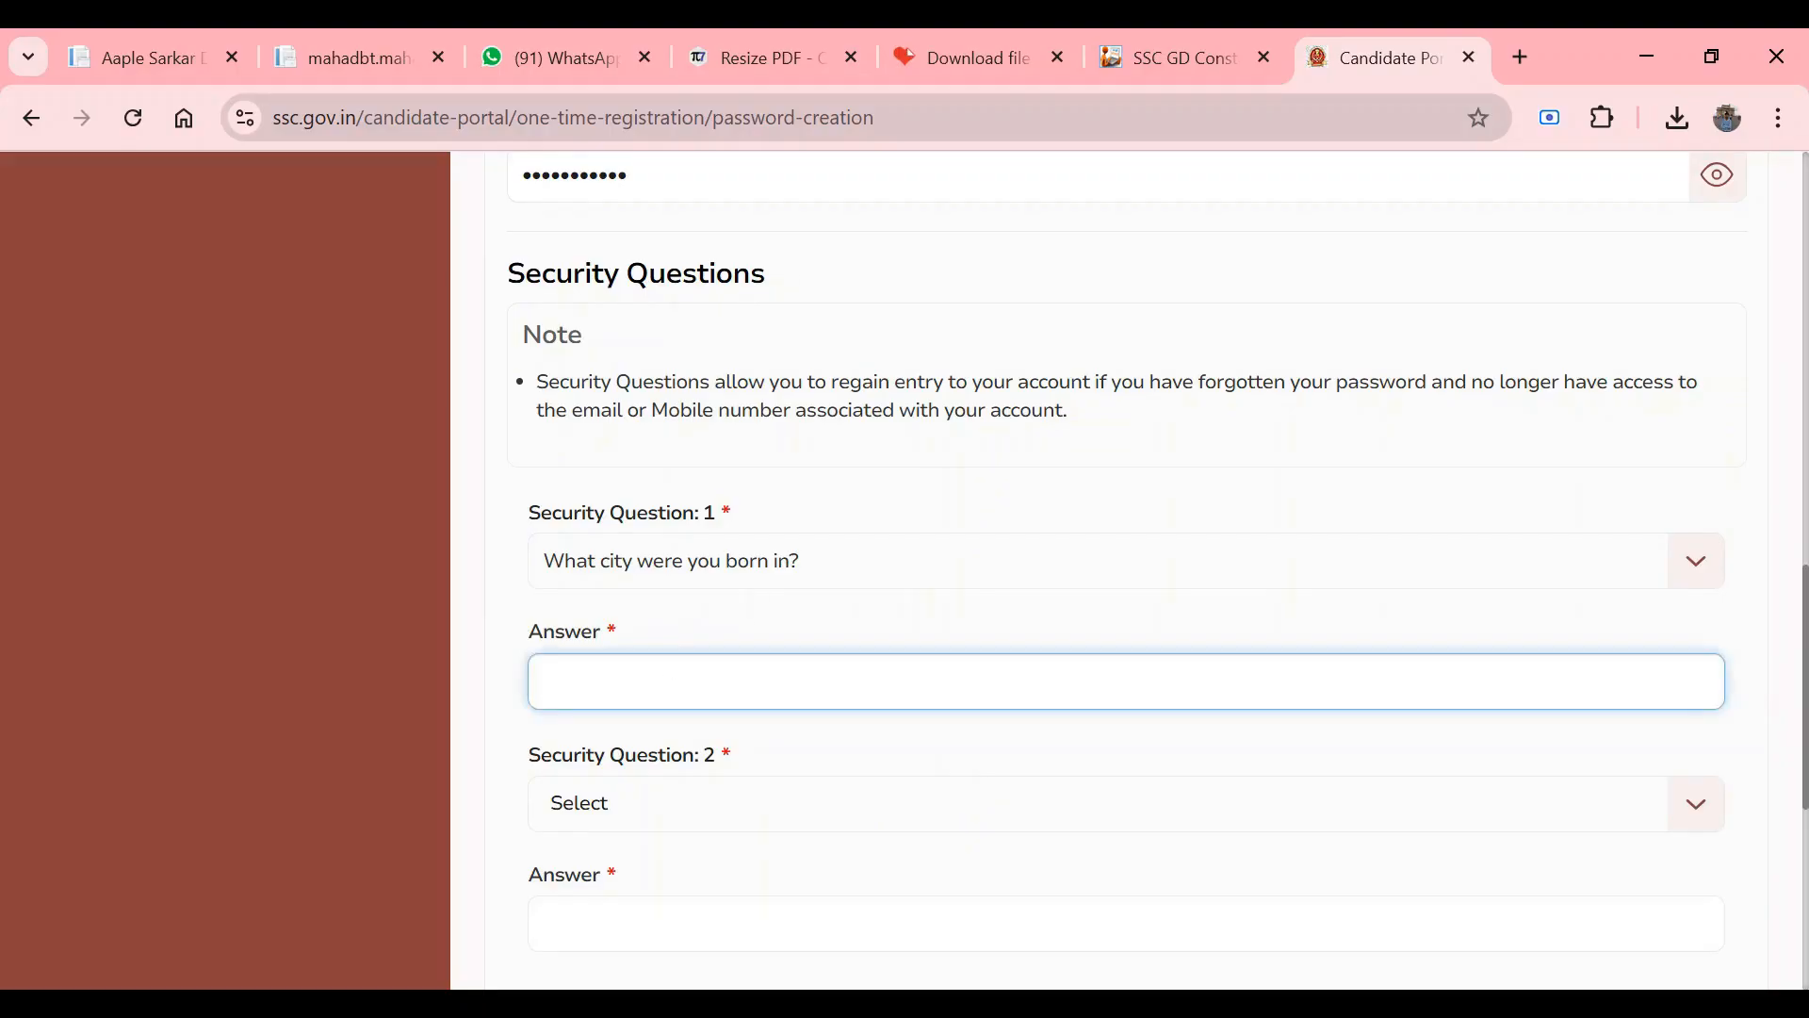
Set security question 2 to 'What is your favorite movie?', answer it, and save the new password.
scroll(848, 711, "down", 1)
left_click(848, 662)
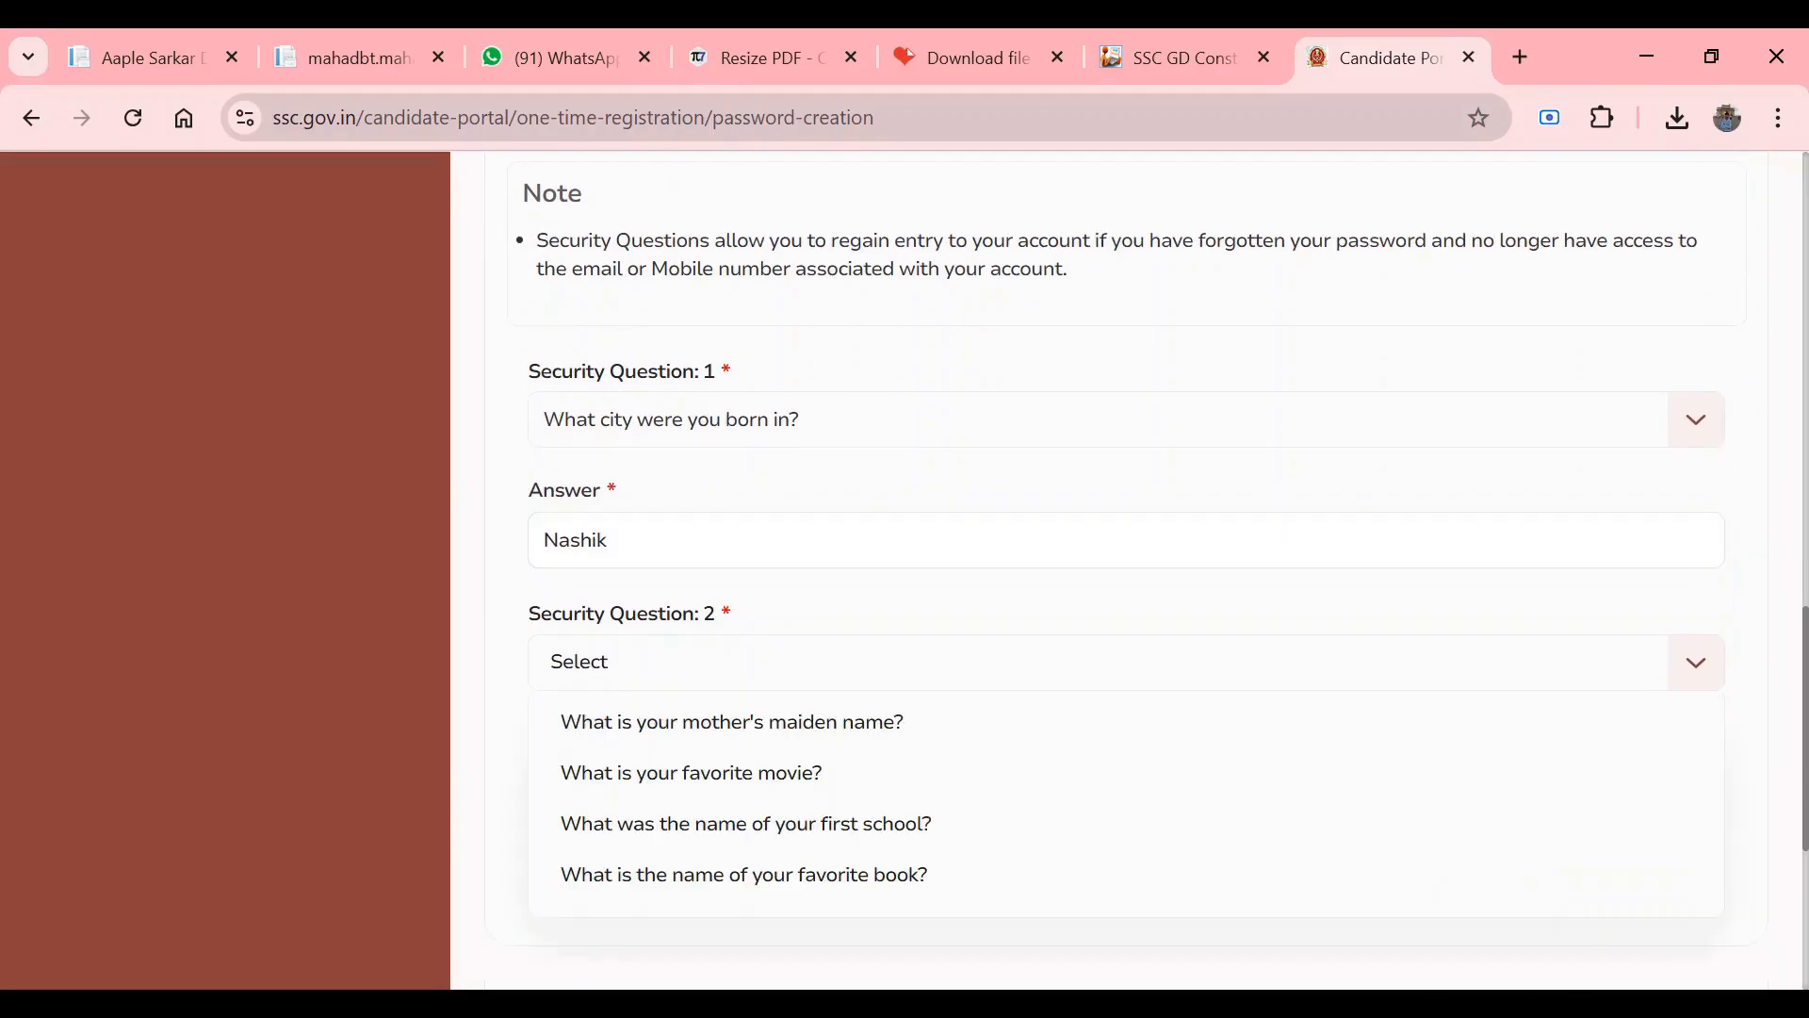
left_click(624, 775)
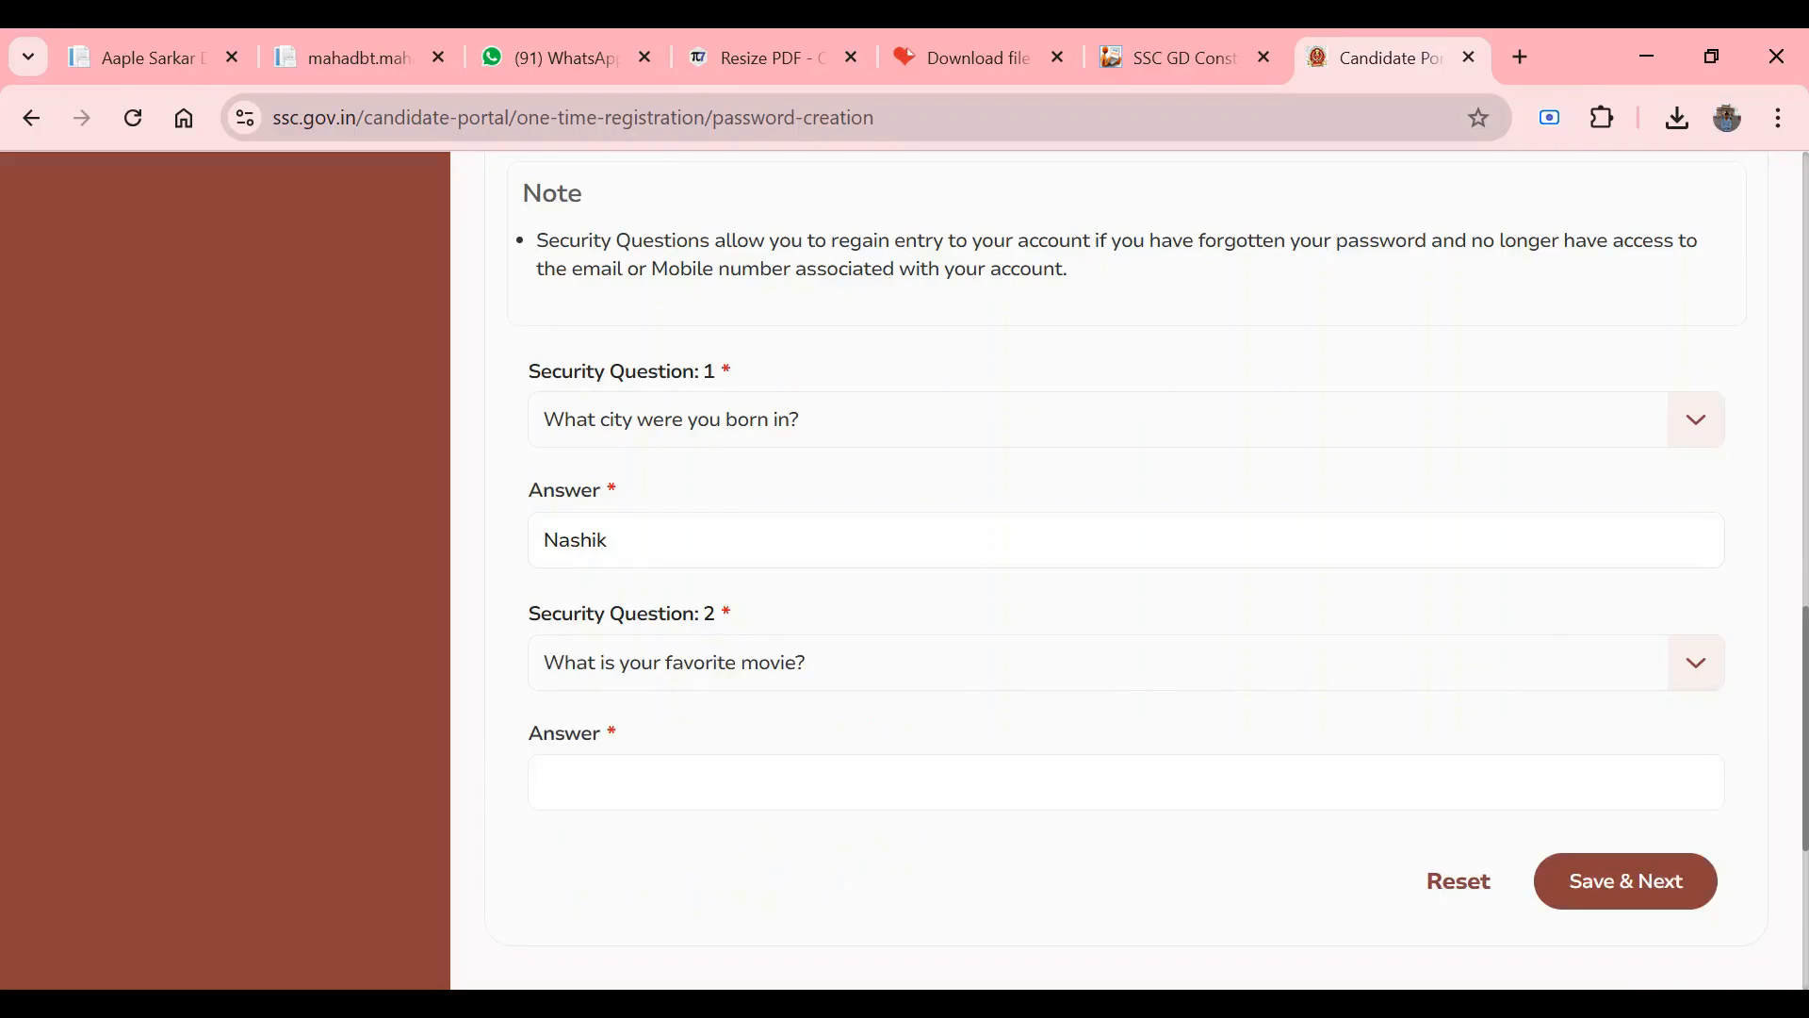
left_click(625, 781)
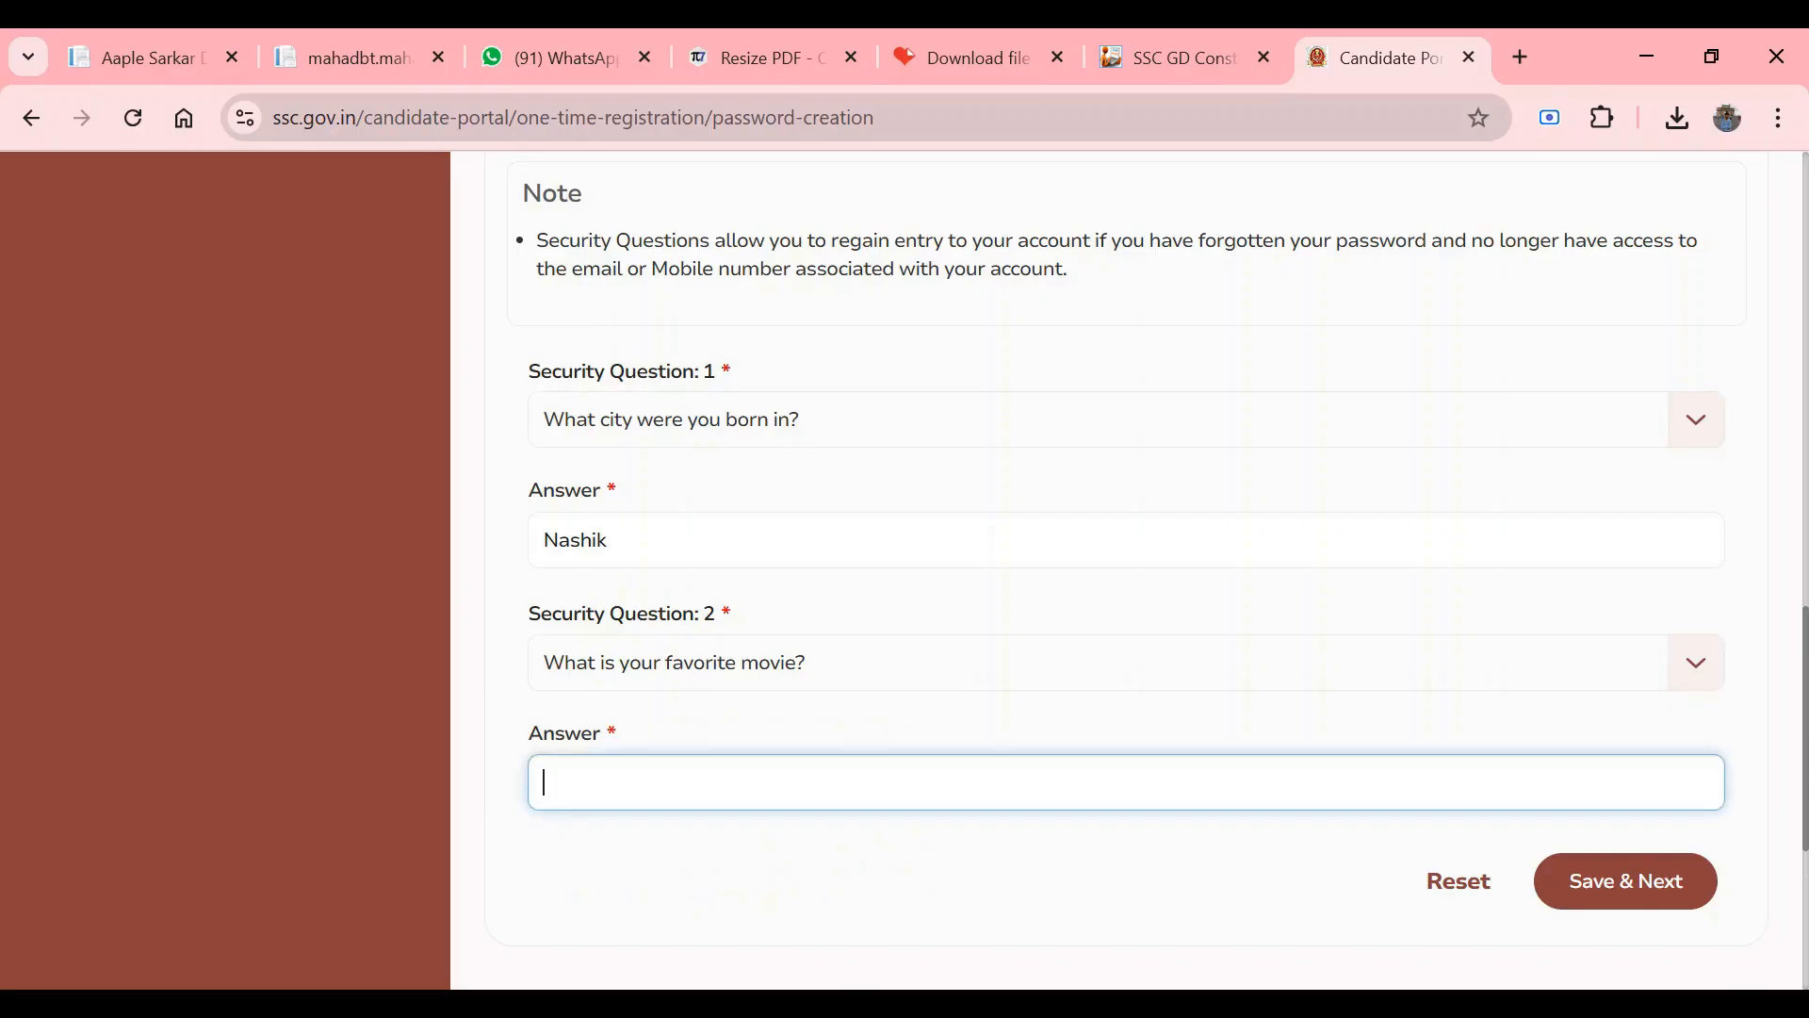
left_click(1634, 895)
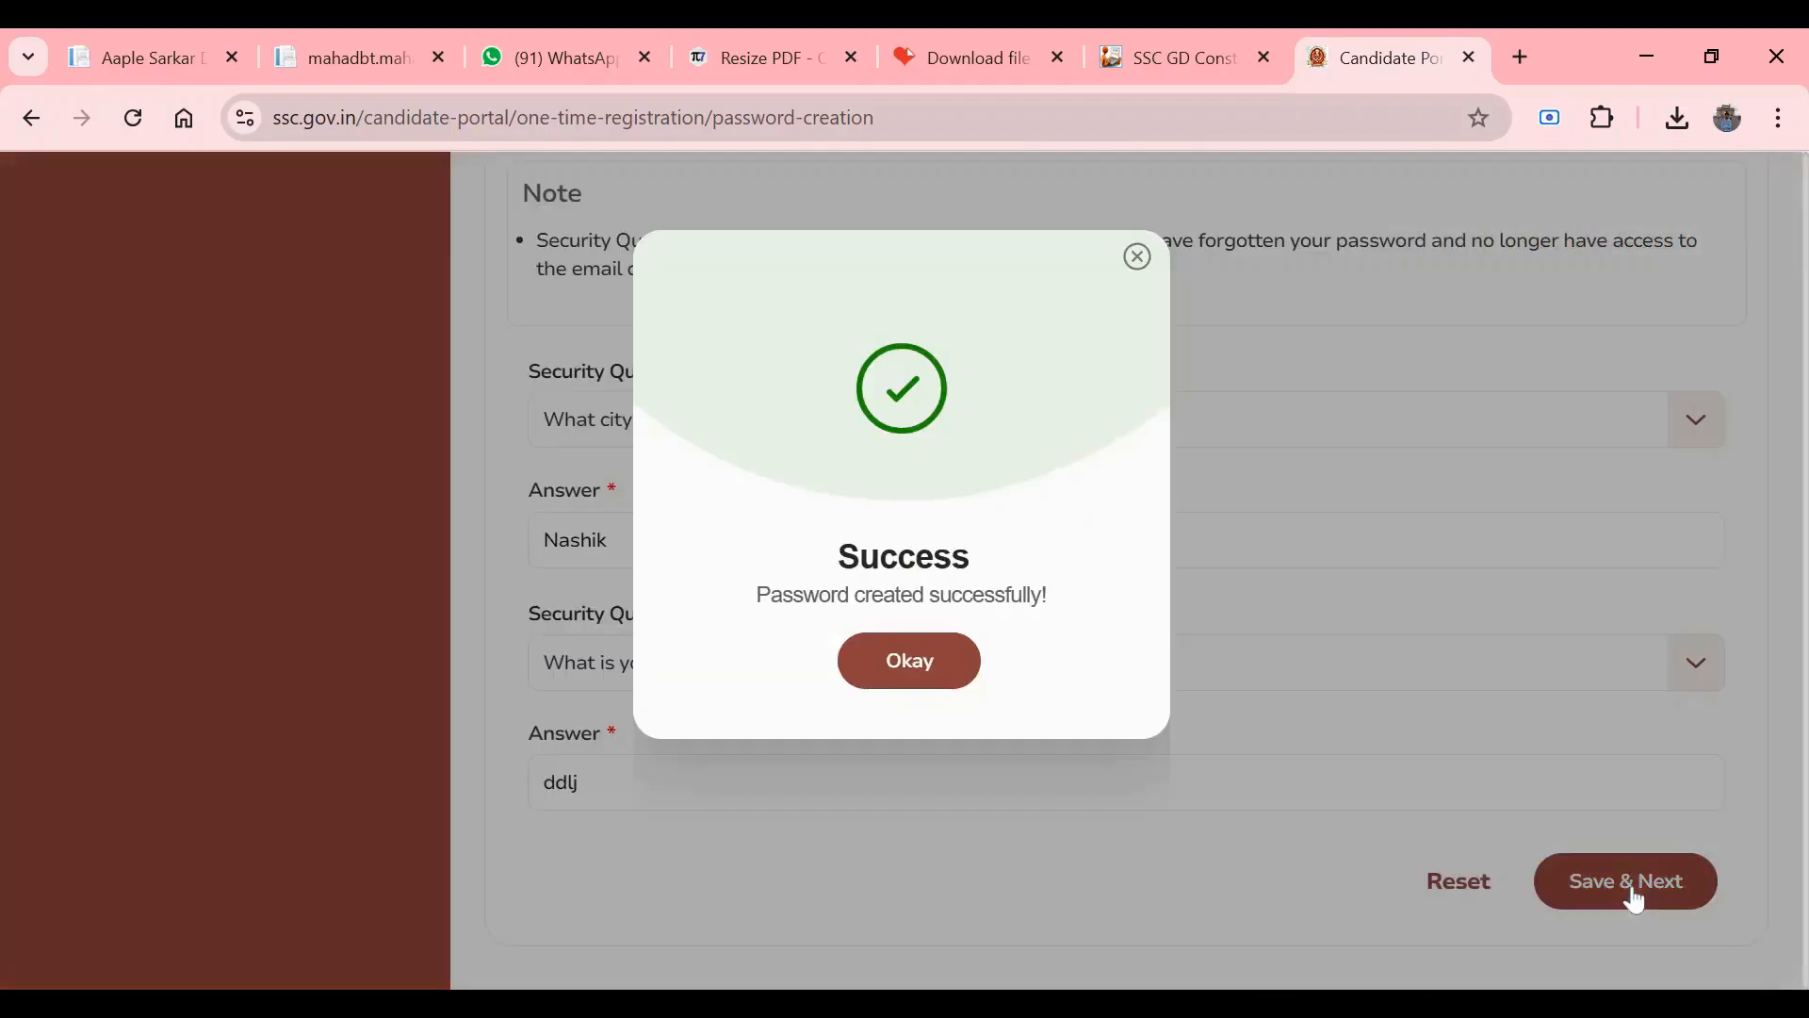
left_click(897, 657)
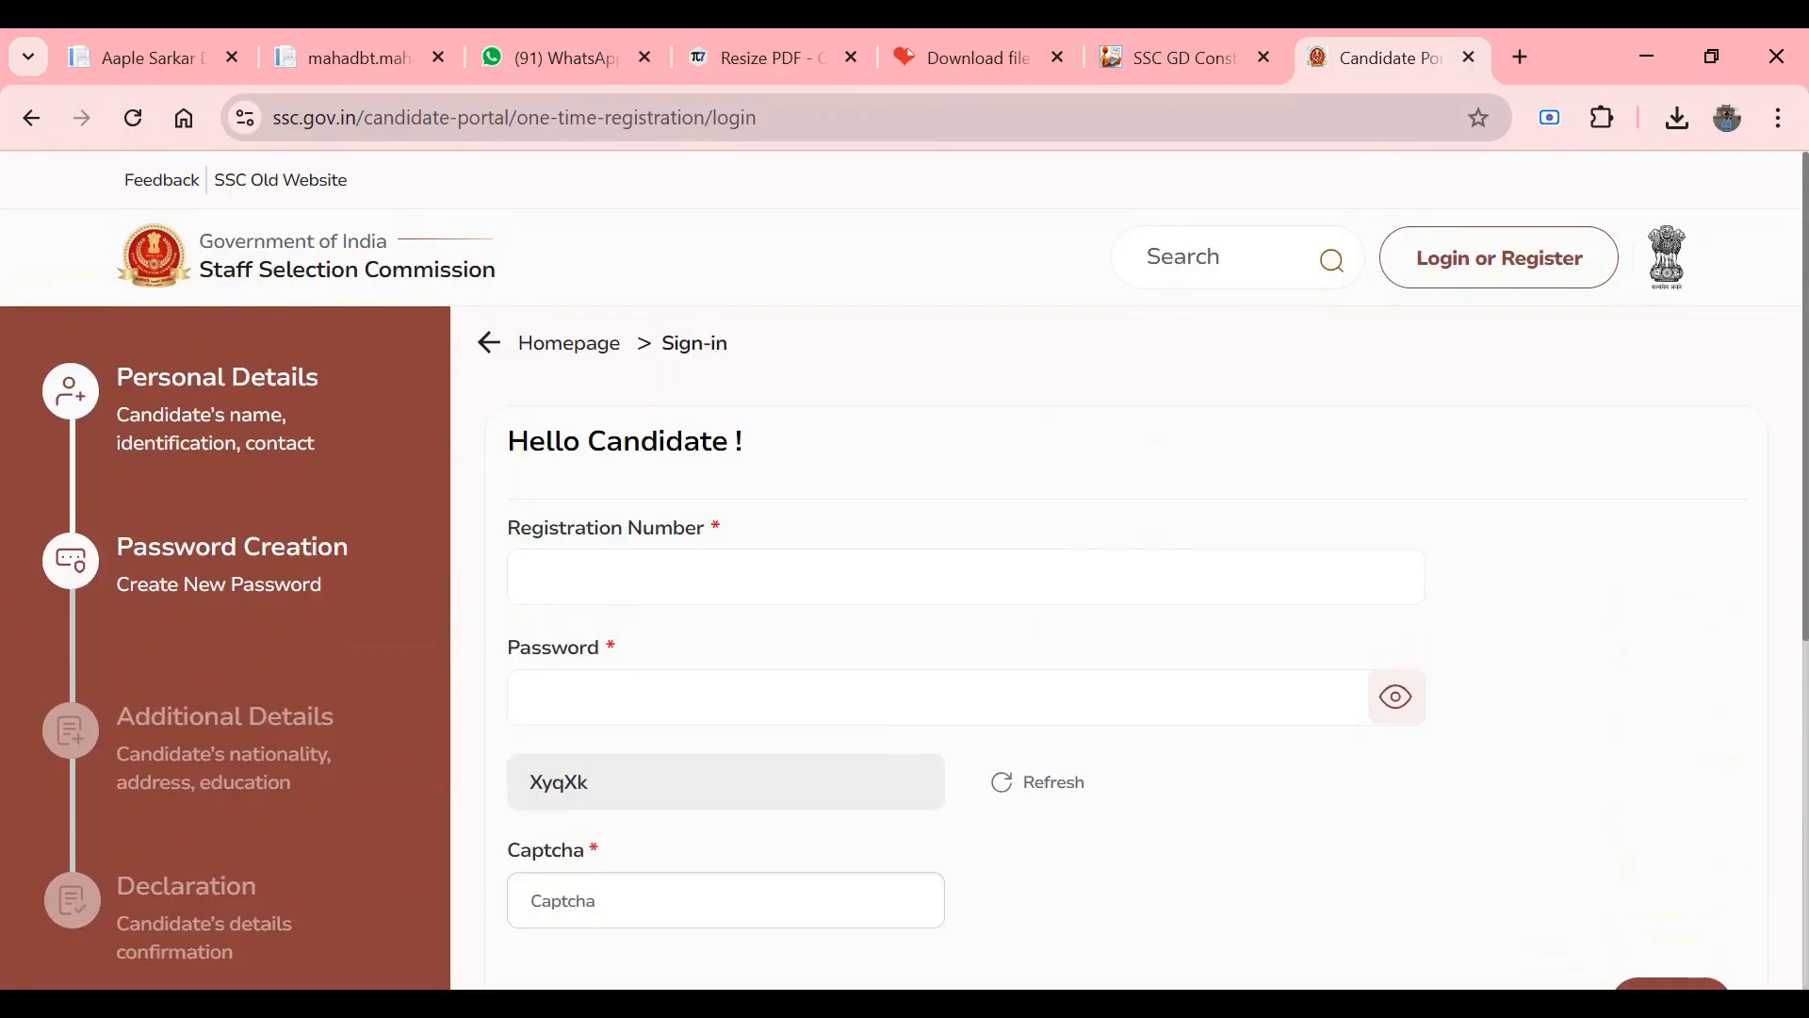
Log in with the pasted registration number, the new password and the captcha.
key("ctrl+v")
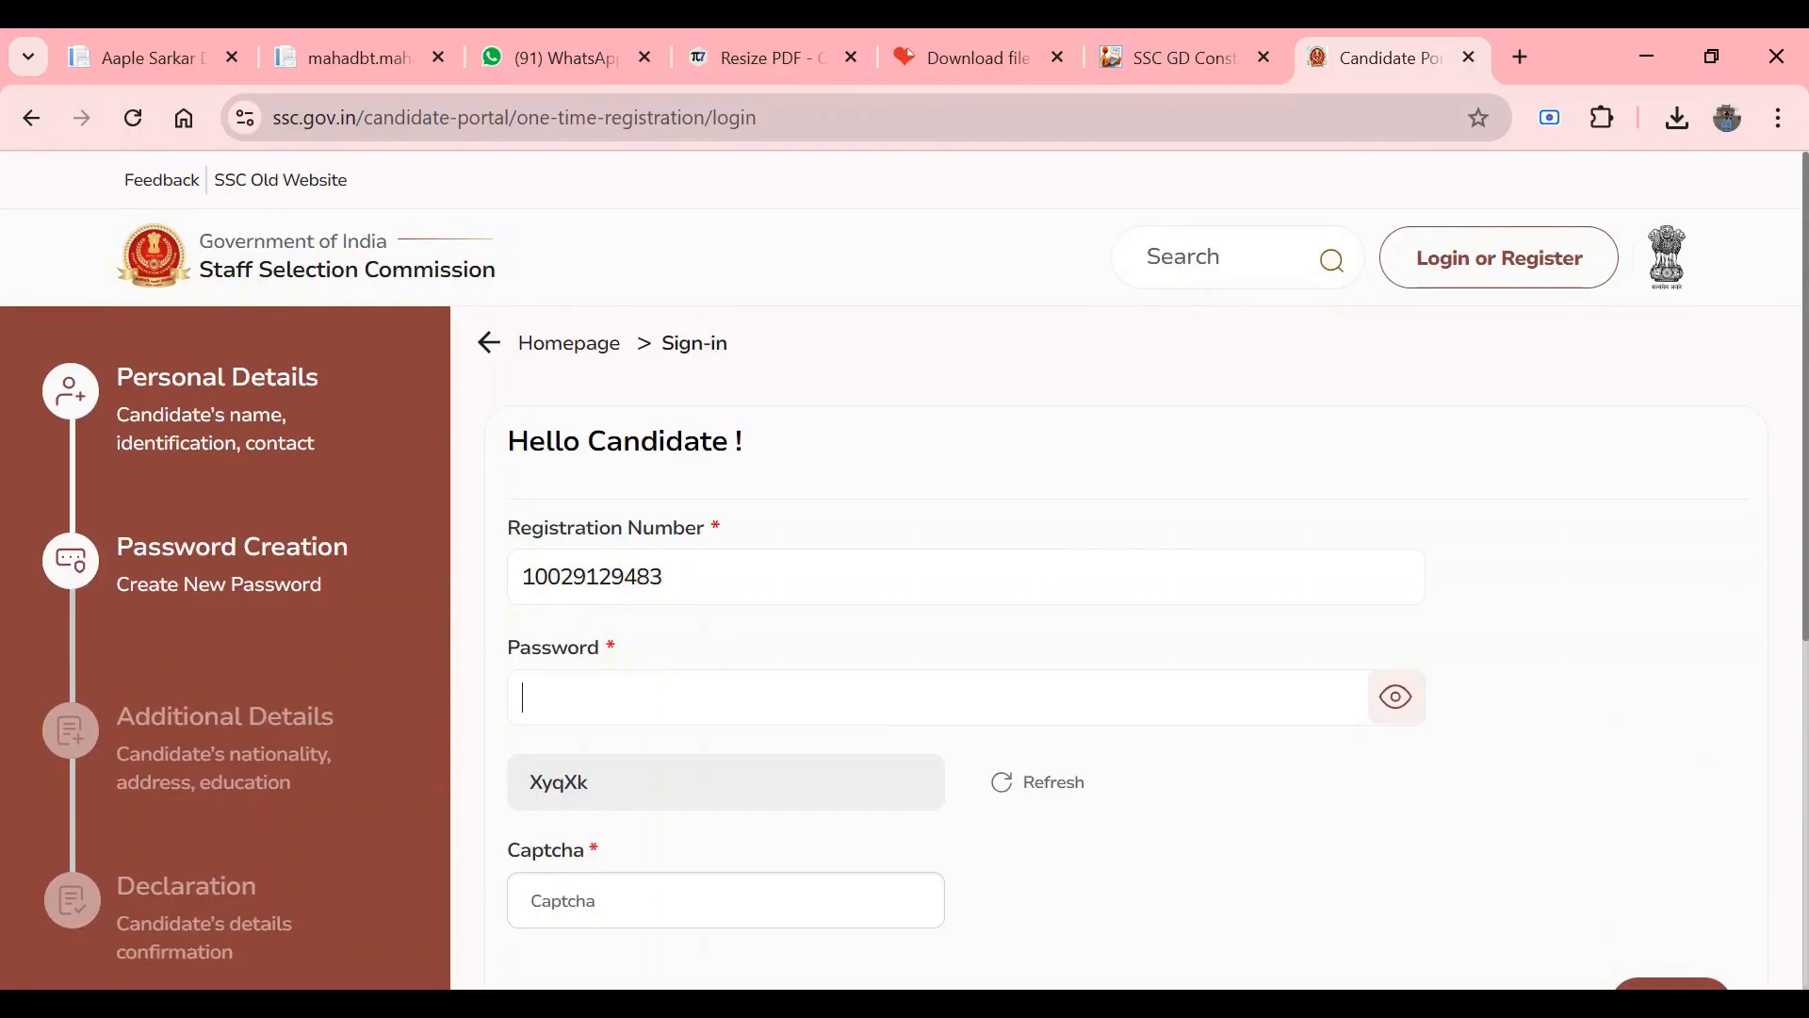
type("***********")
scroll(904, 565, "down", 1)
left_click(726, 759)
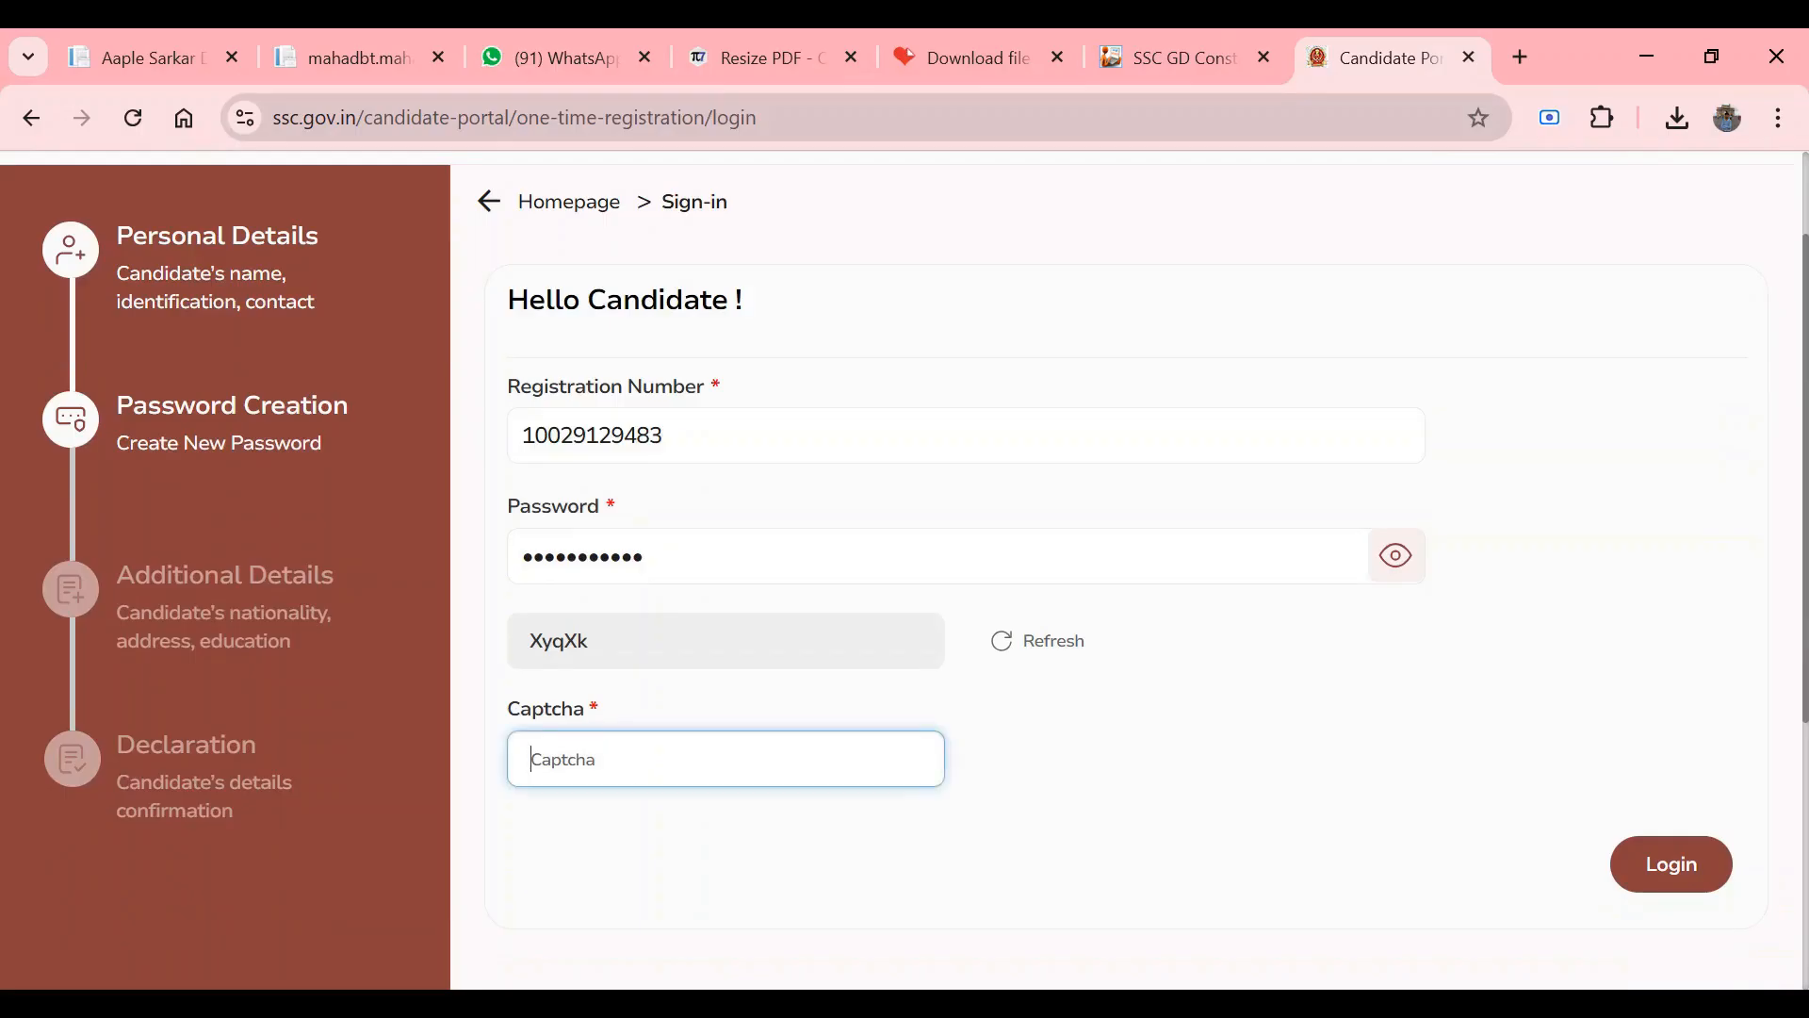
type("XyqXk")
left_click(1704, 869)
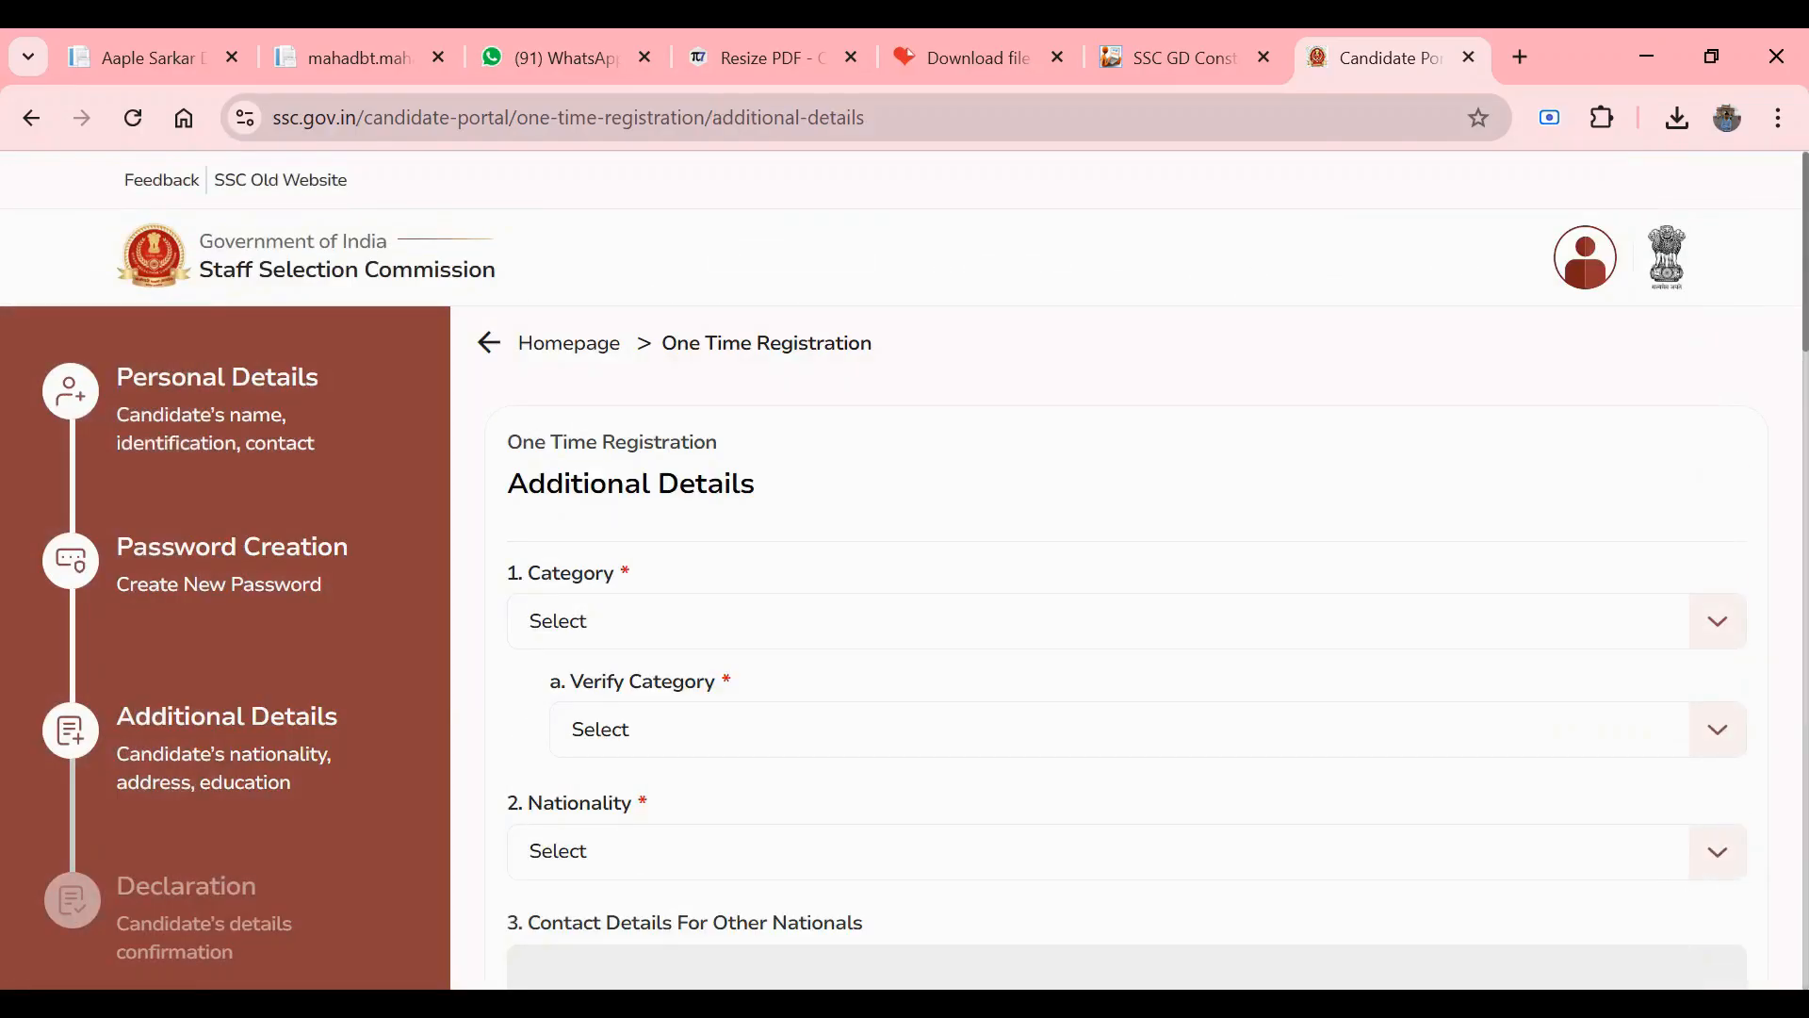
left_click(1573, 1003)
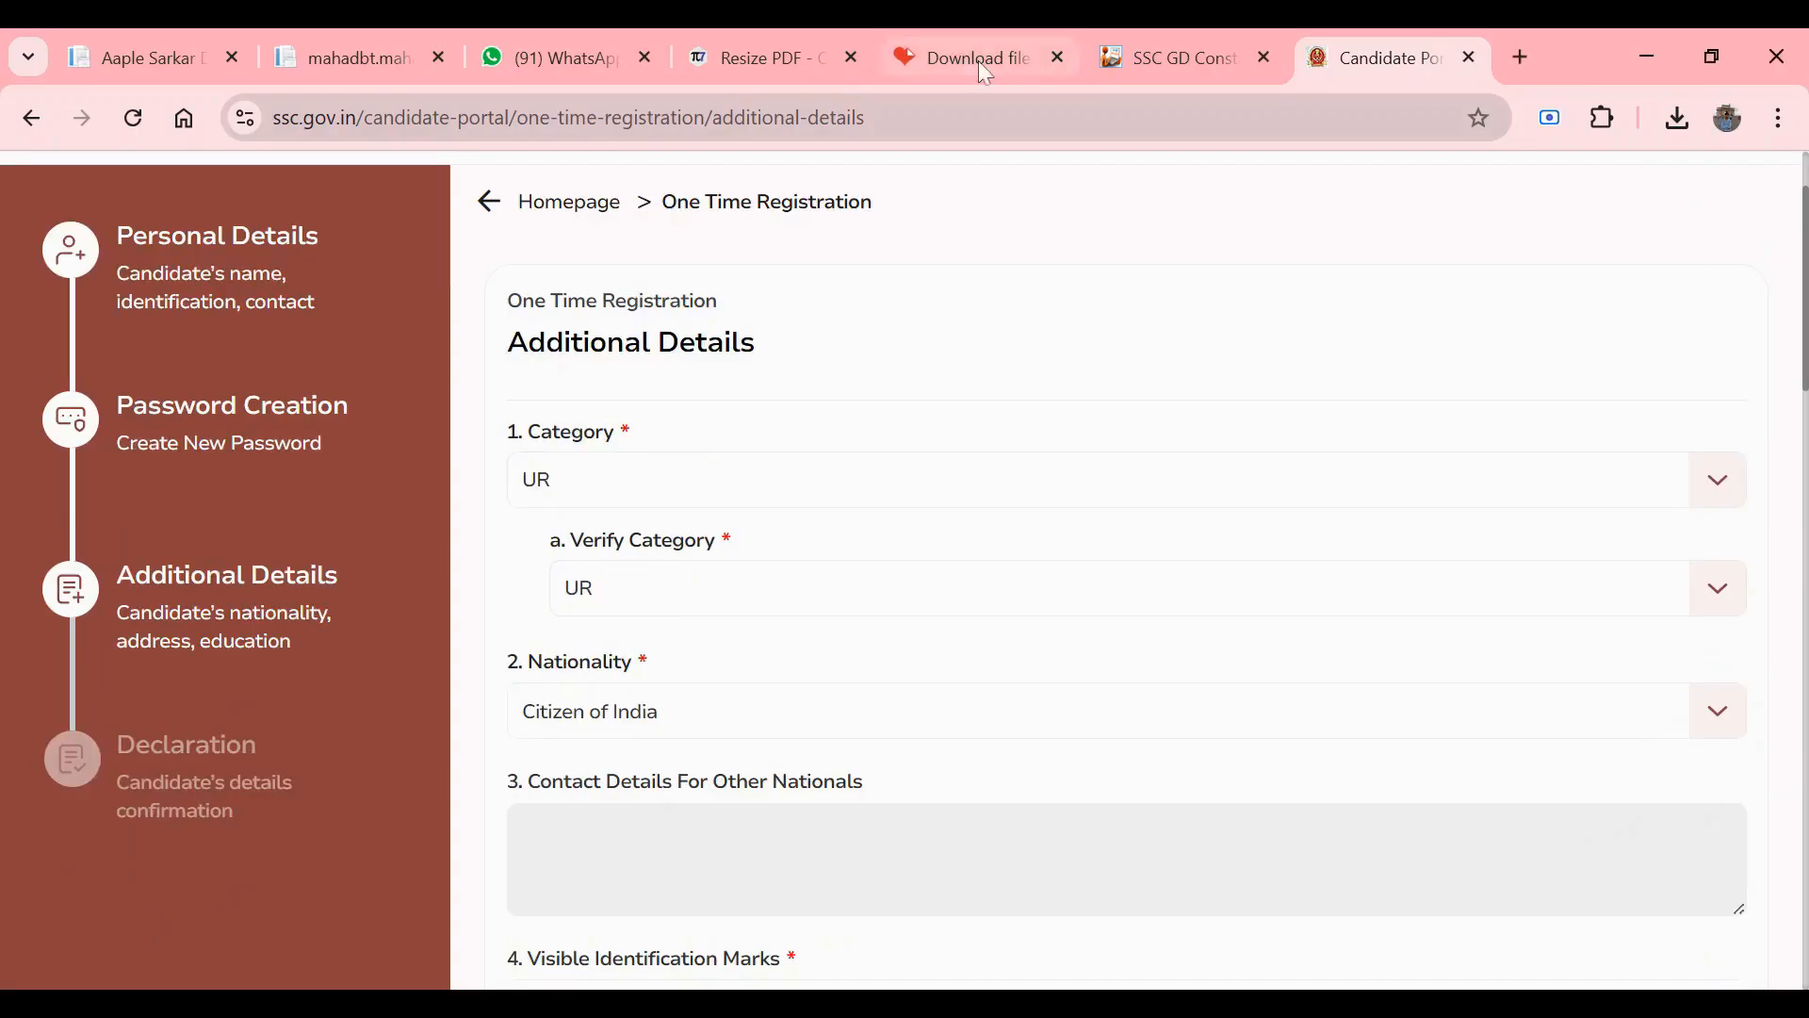
left_click(627, 495)
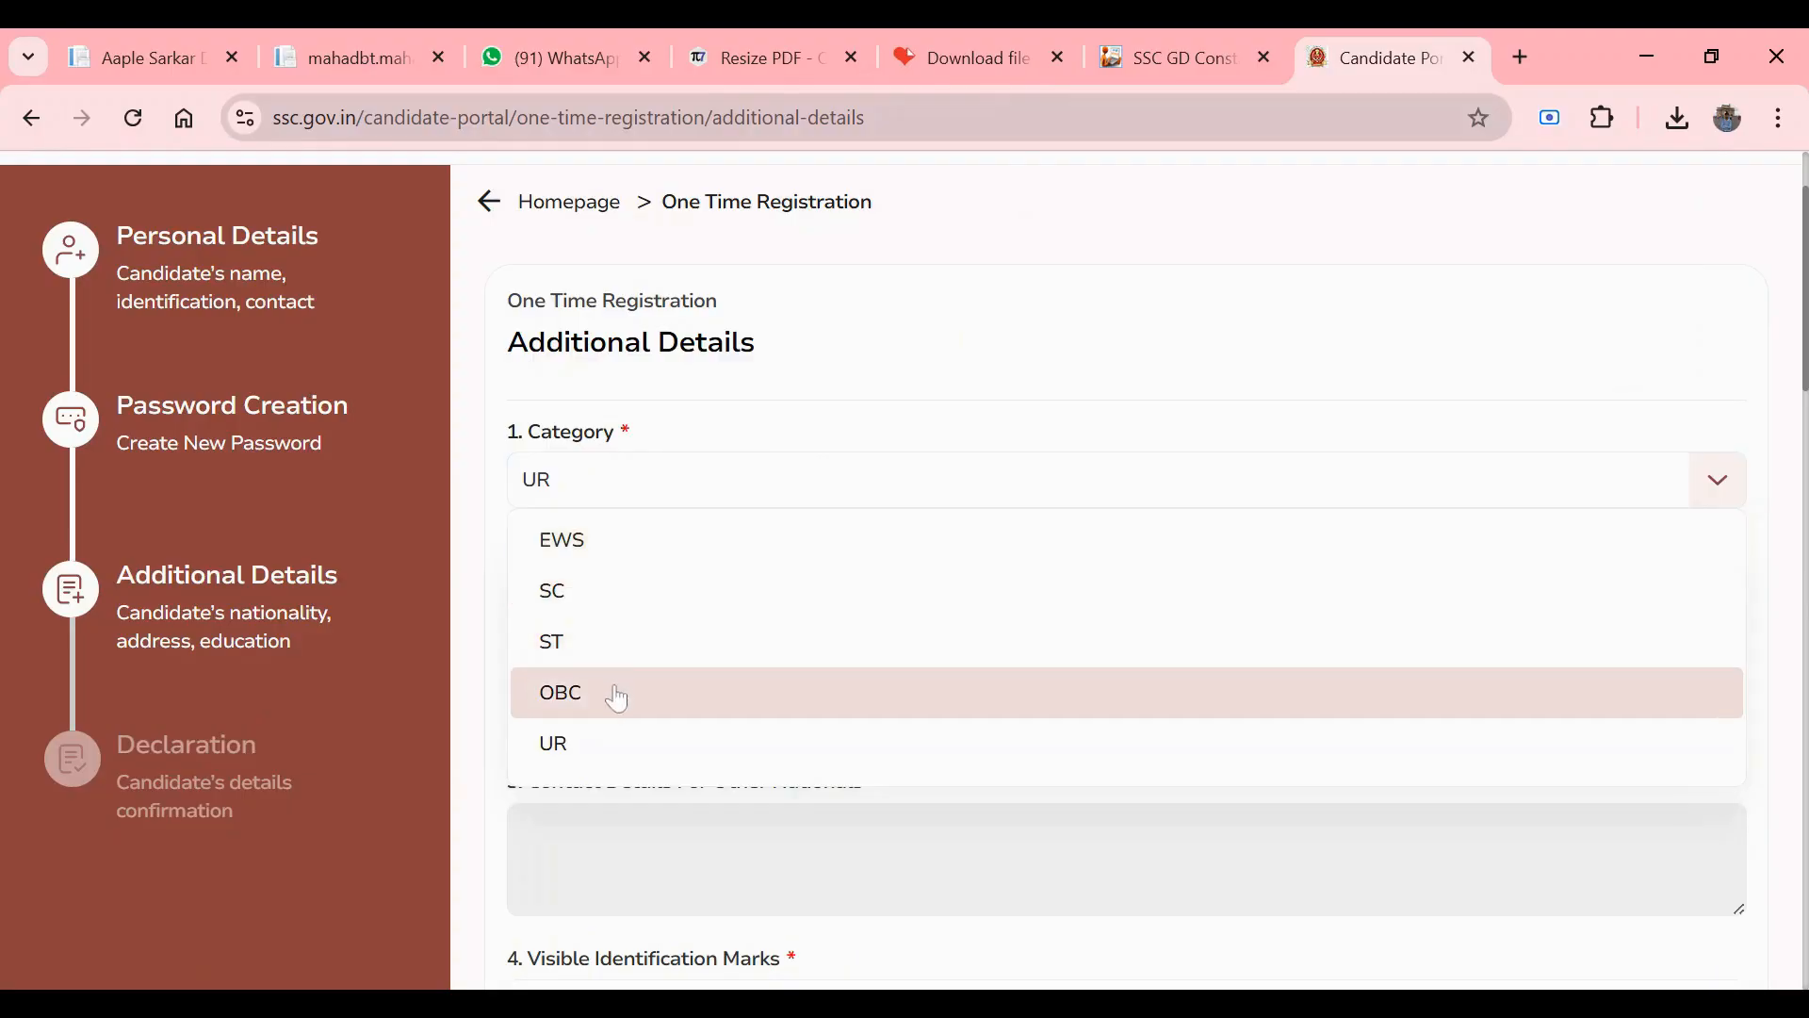
left_click(587, 751)
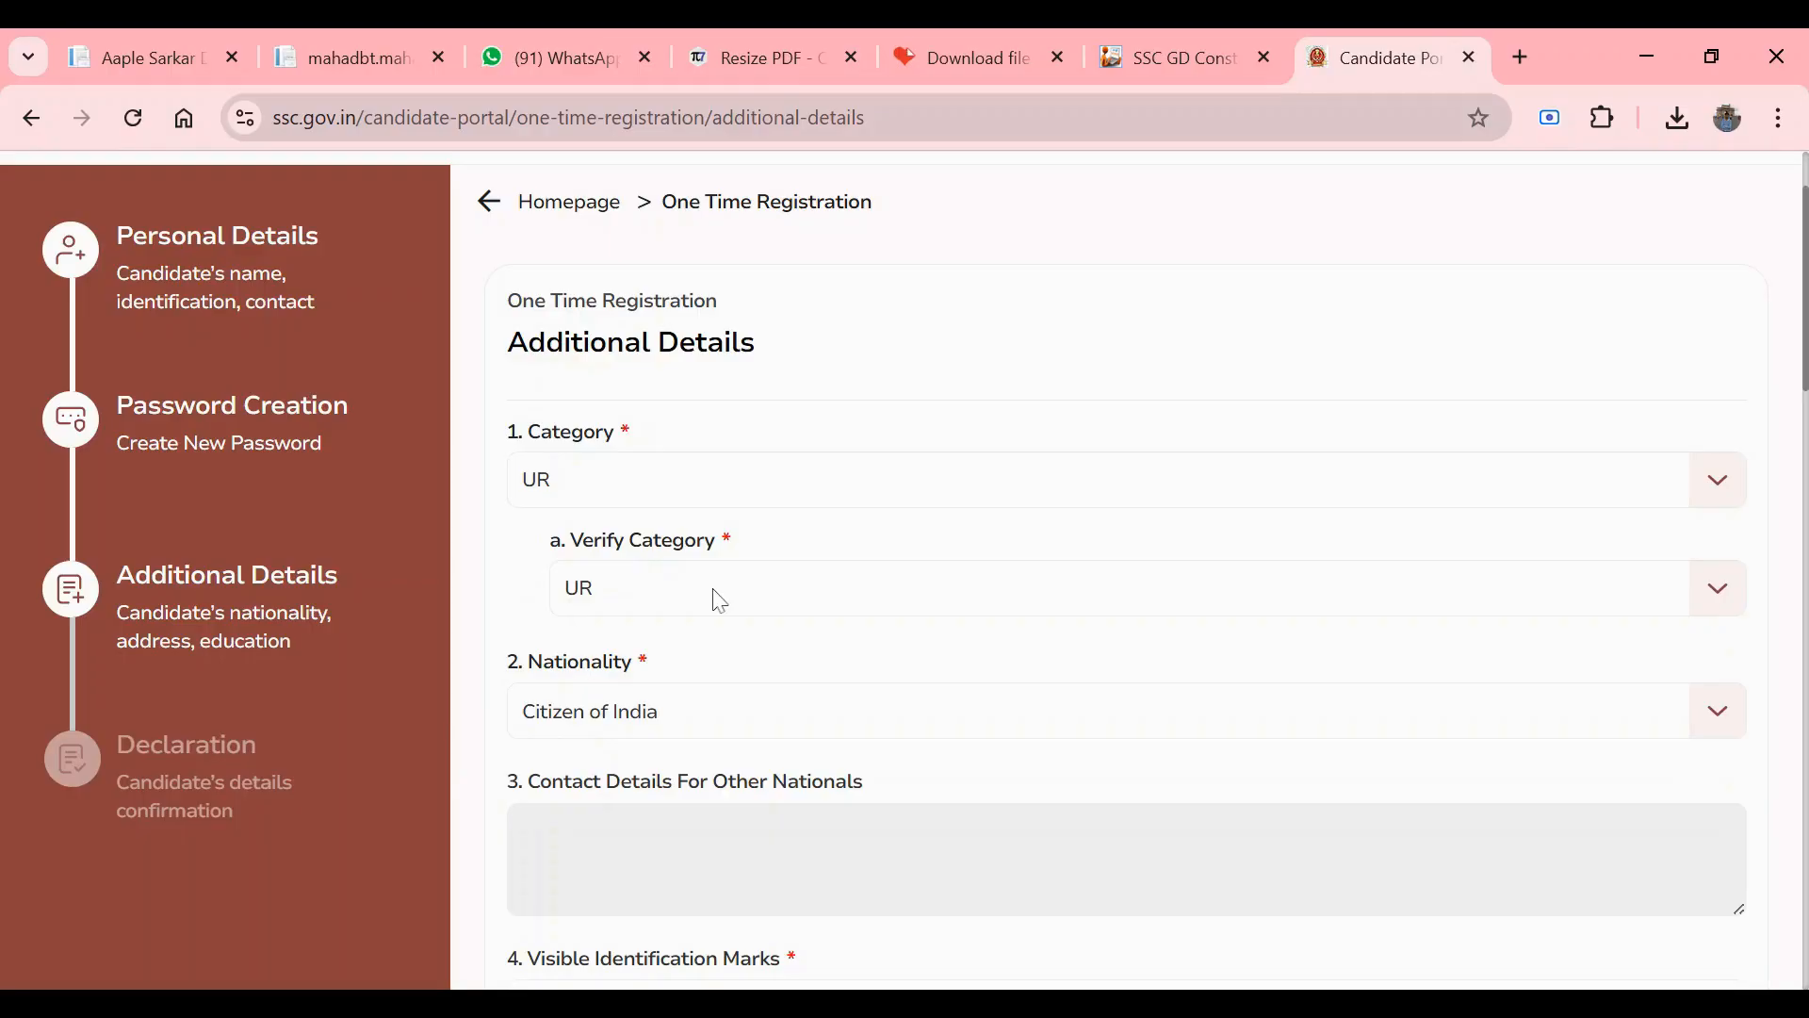
scroll(718, 601, "down", 3)
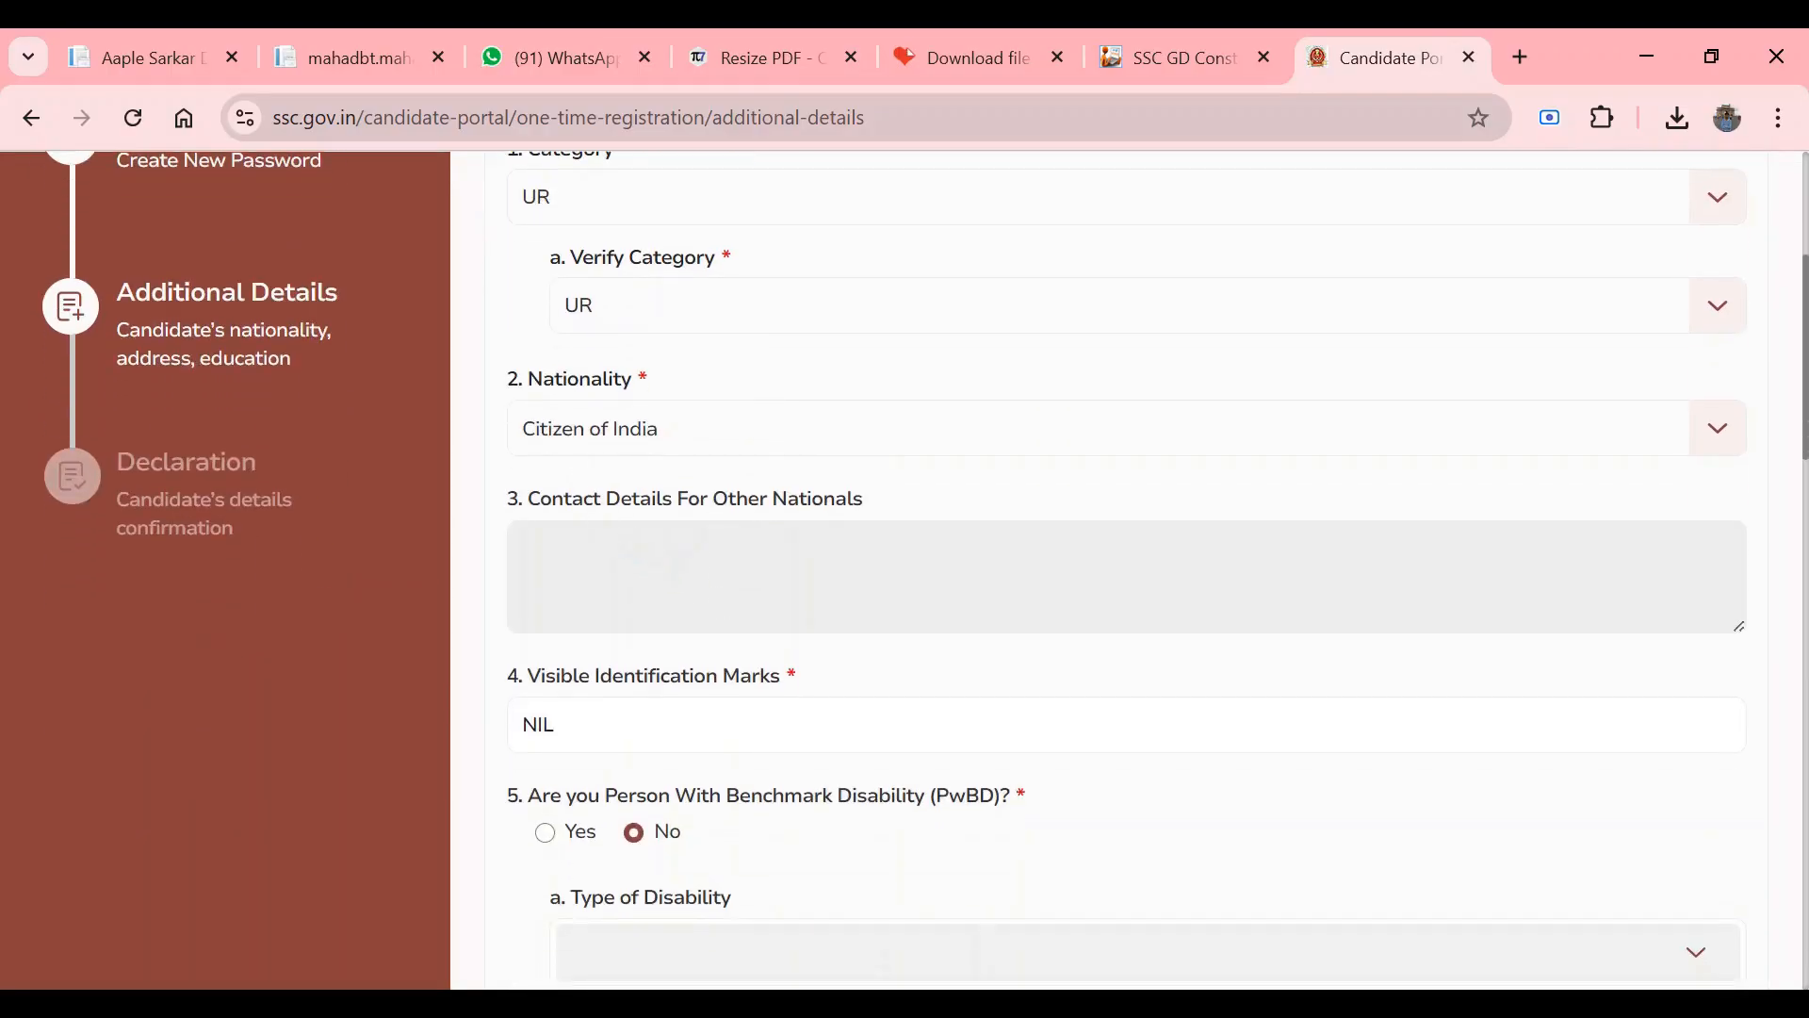
scroll(769, 464, "down", 3)
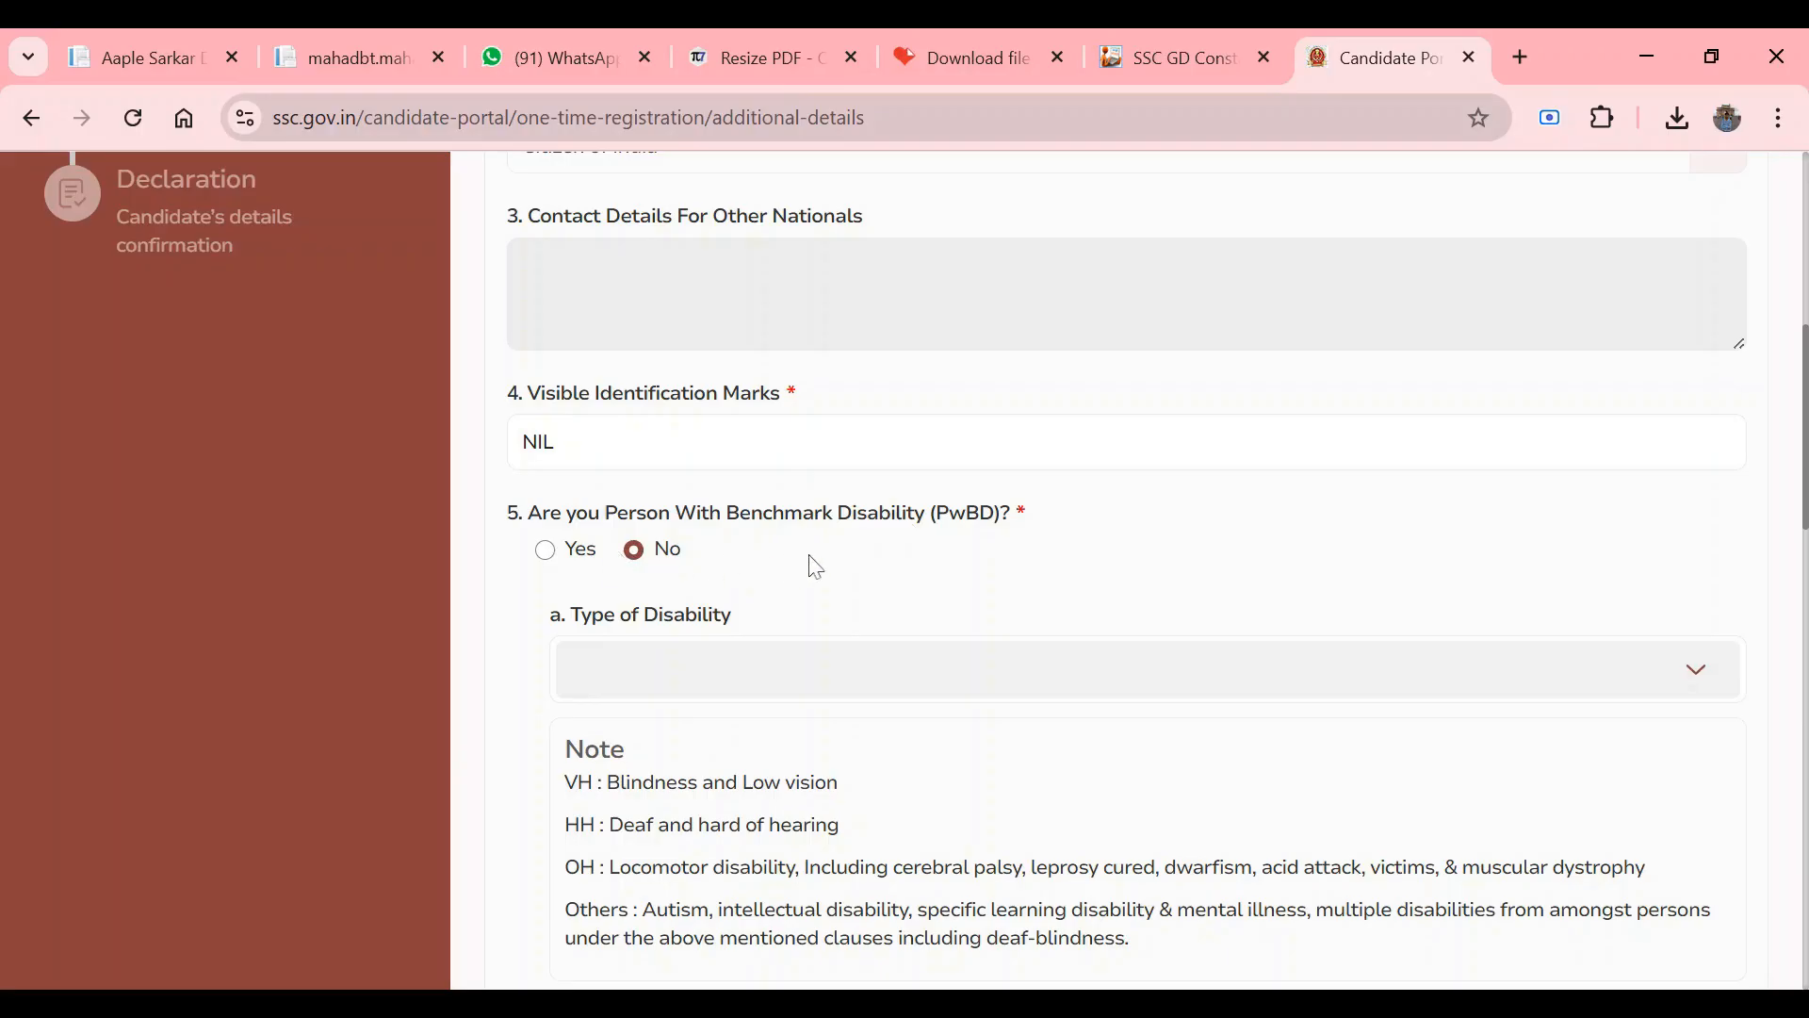
scroll(811, 566, "down", 5)
Mark the present address as same as the permanent address, then save the additional details.
scroll(816, 567, "down", 2)
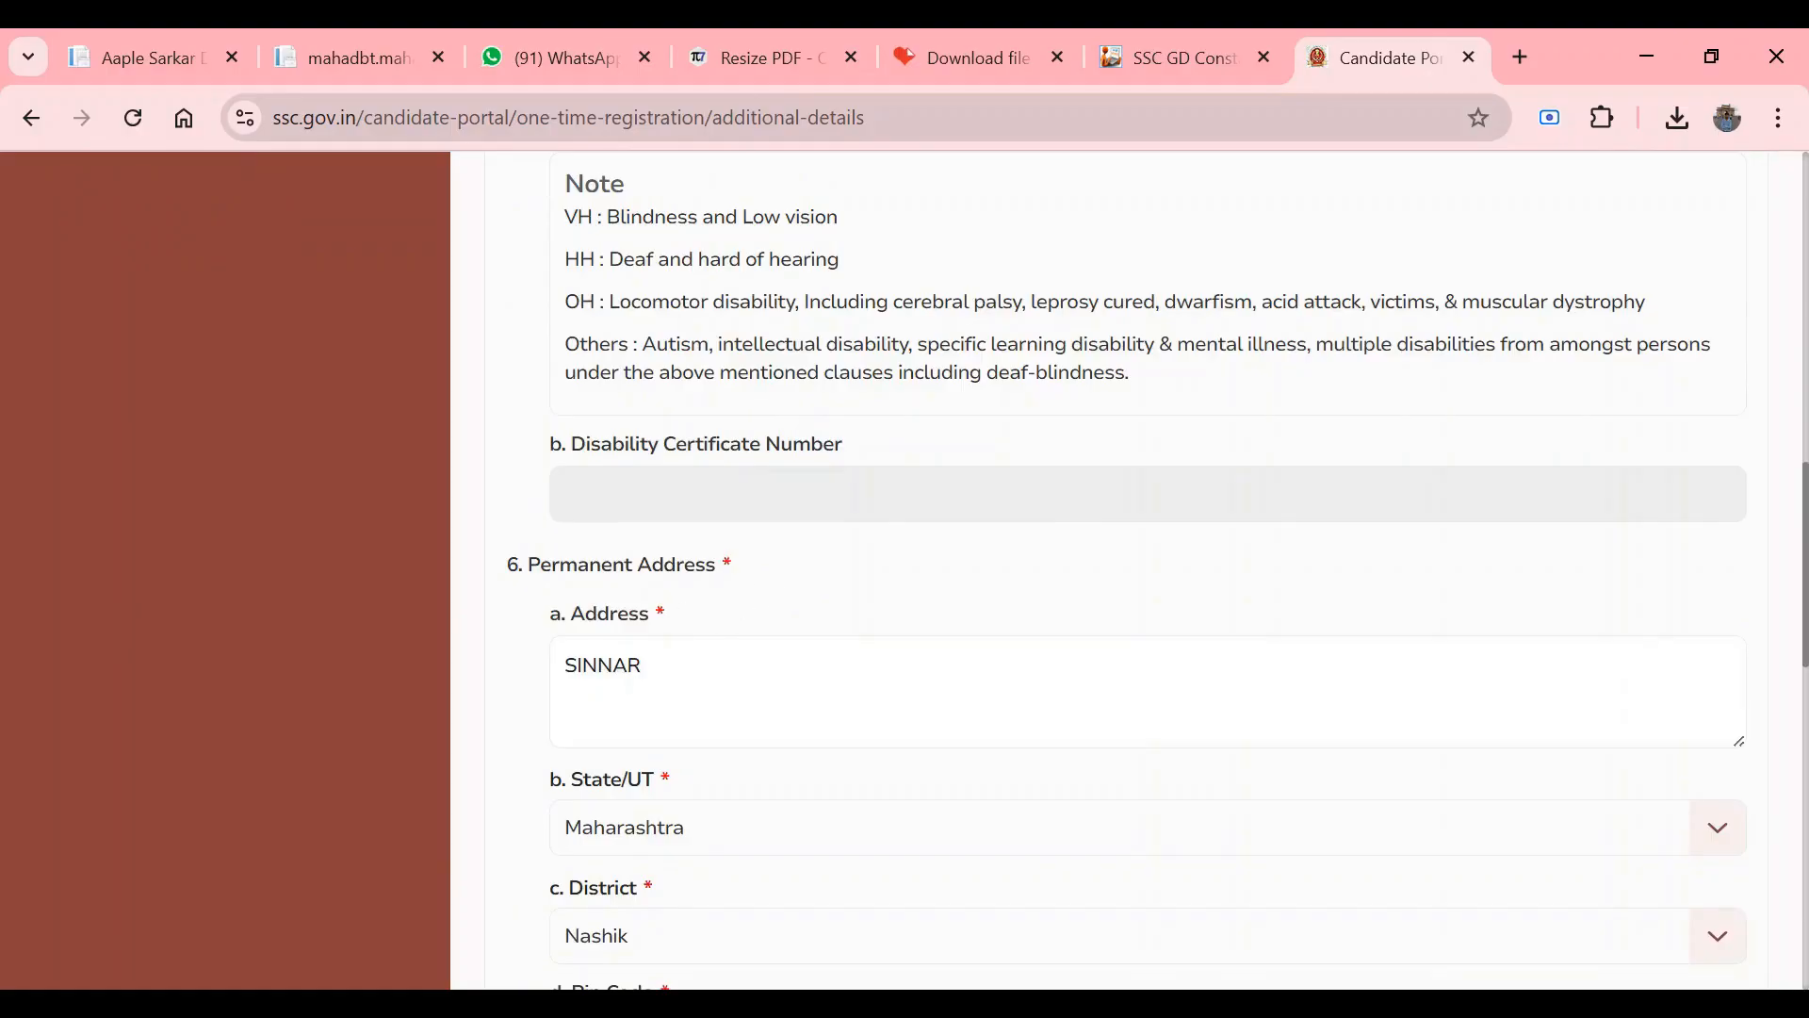
scroll(731, 677, "down", 5)
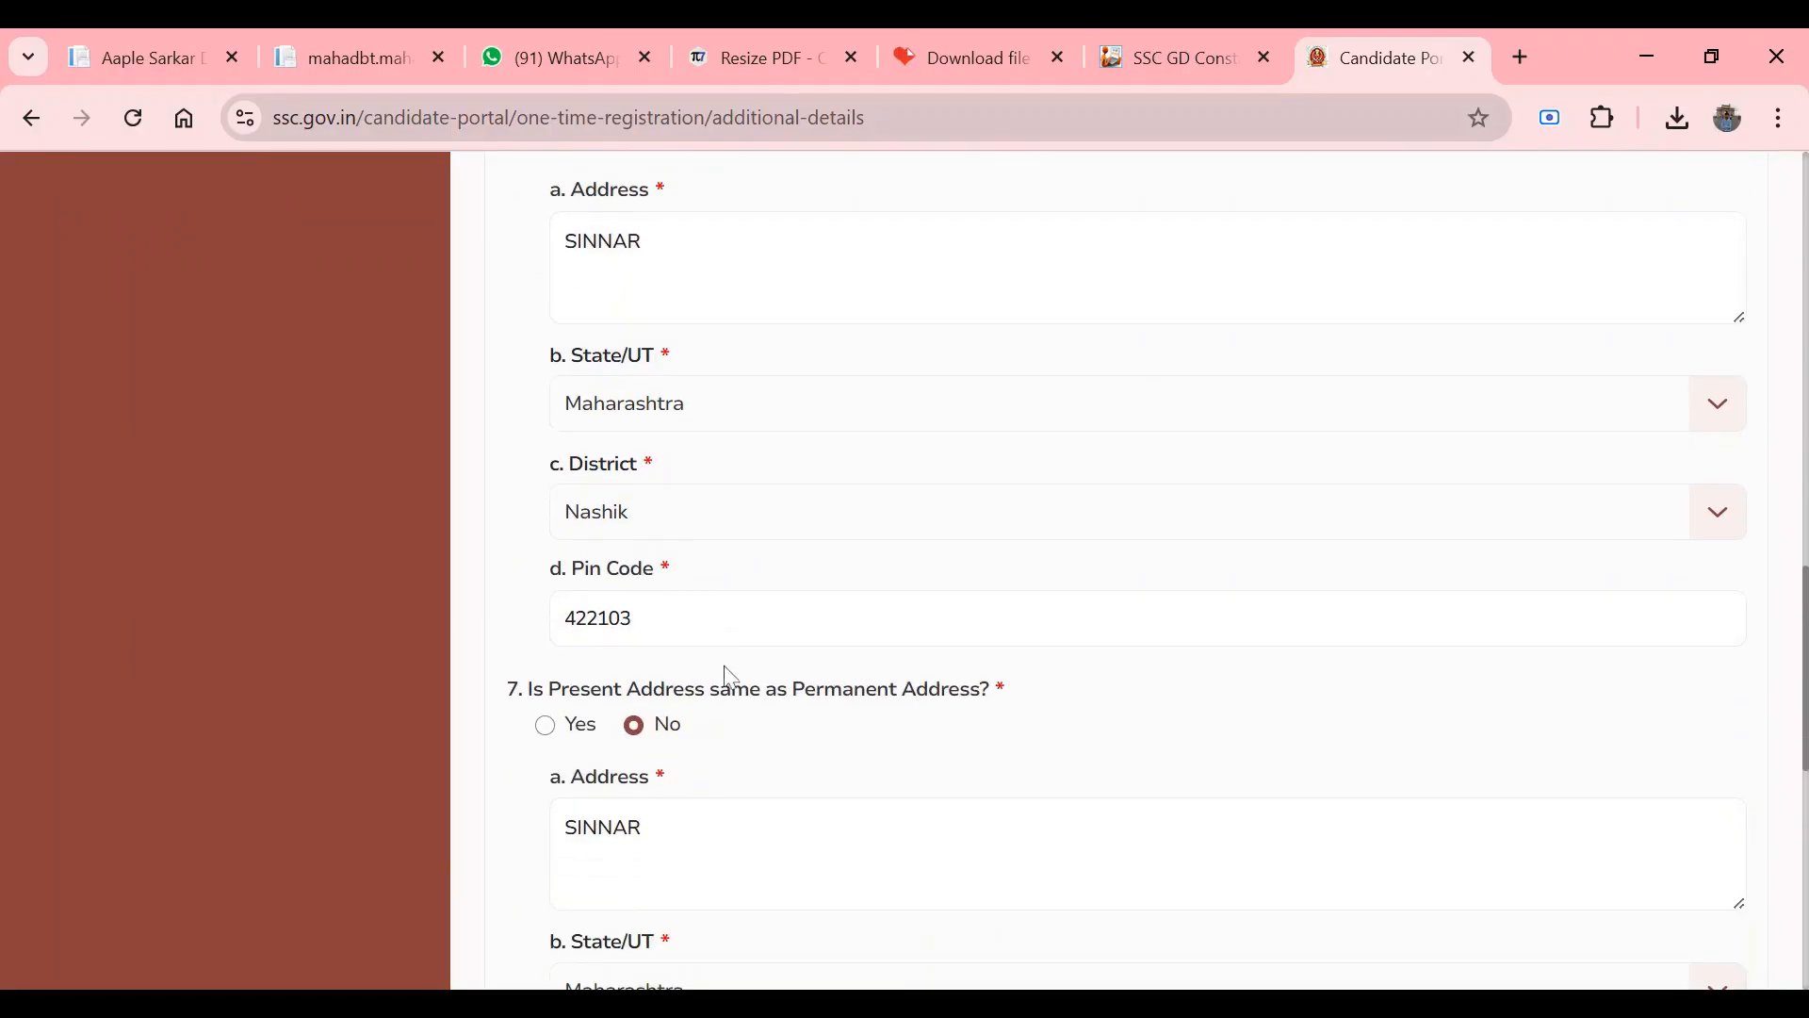
scroll(818, 434, "down", 2)
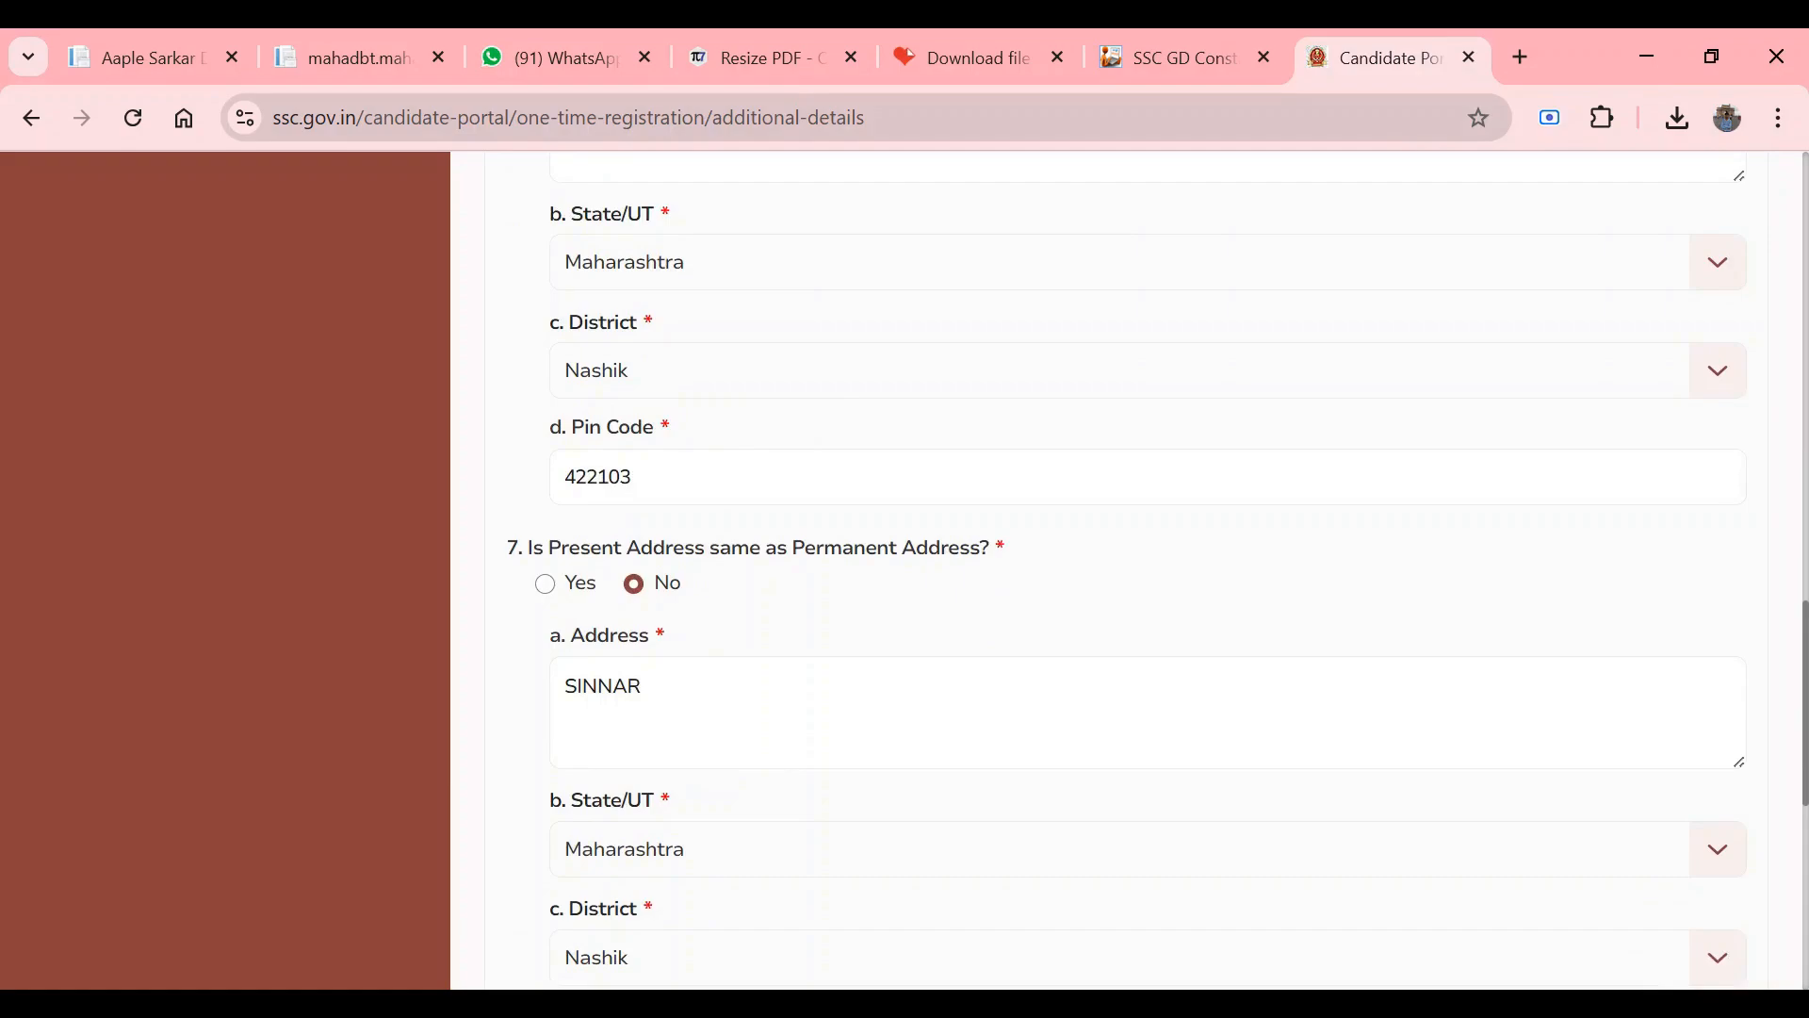
scroll(1127, 565, "down", 3)
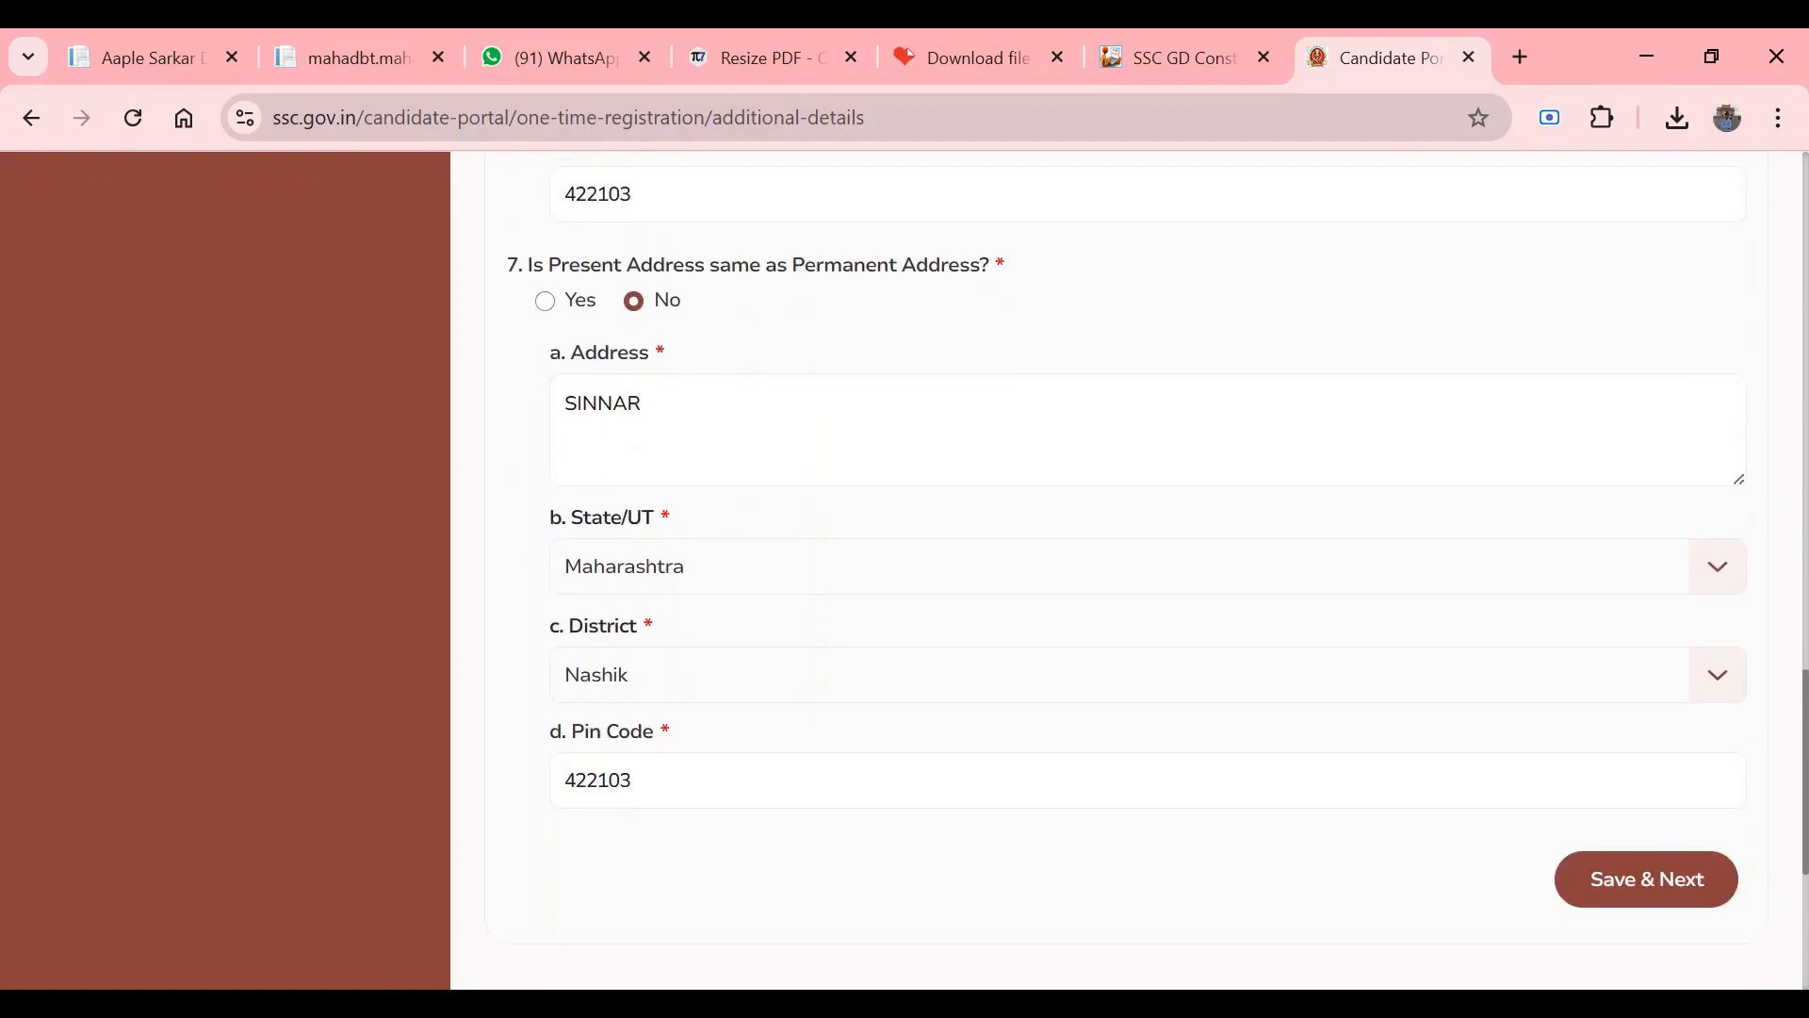
scroll(682, 500, "down", 2)
scroll(685, 504, "up", 2)
left_click(544, 303)
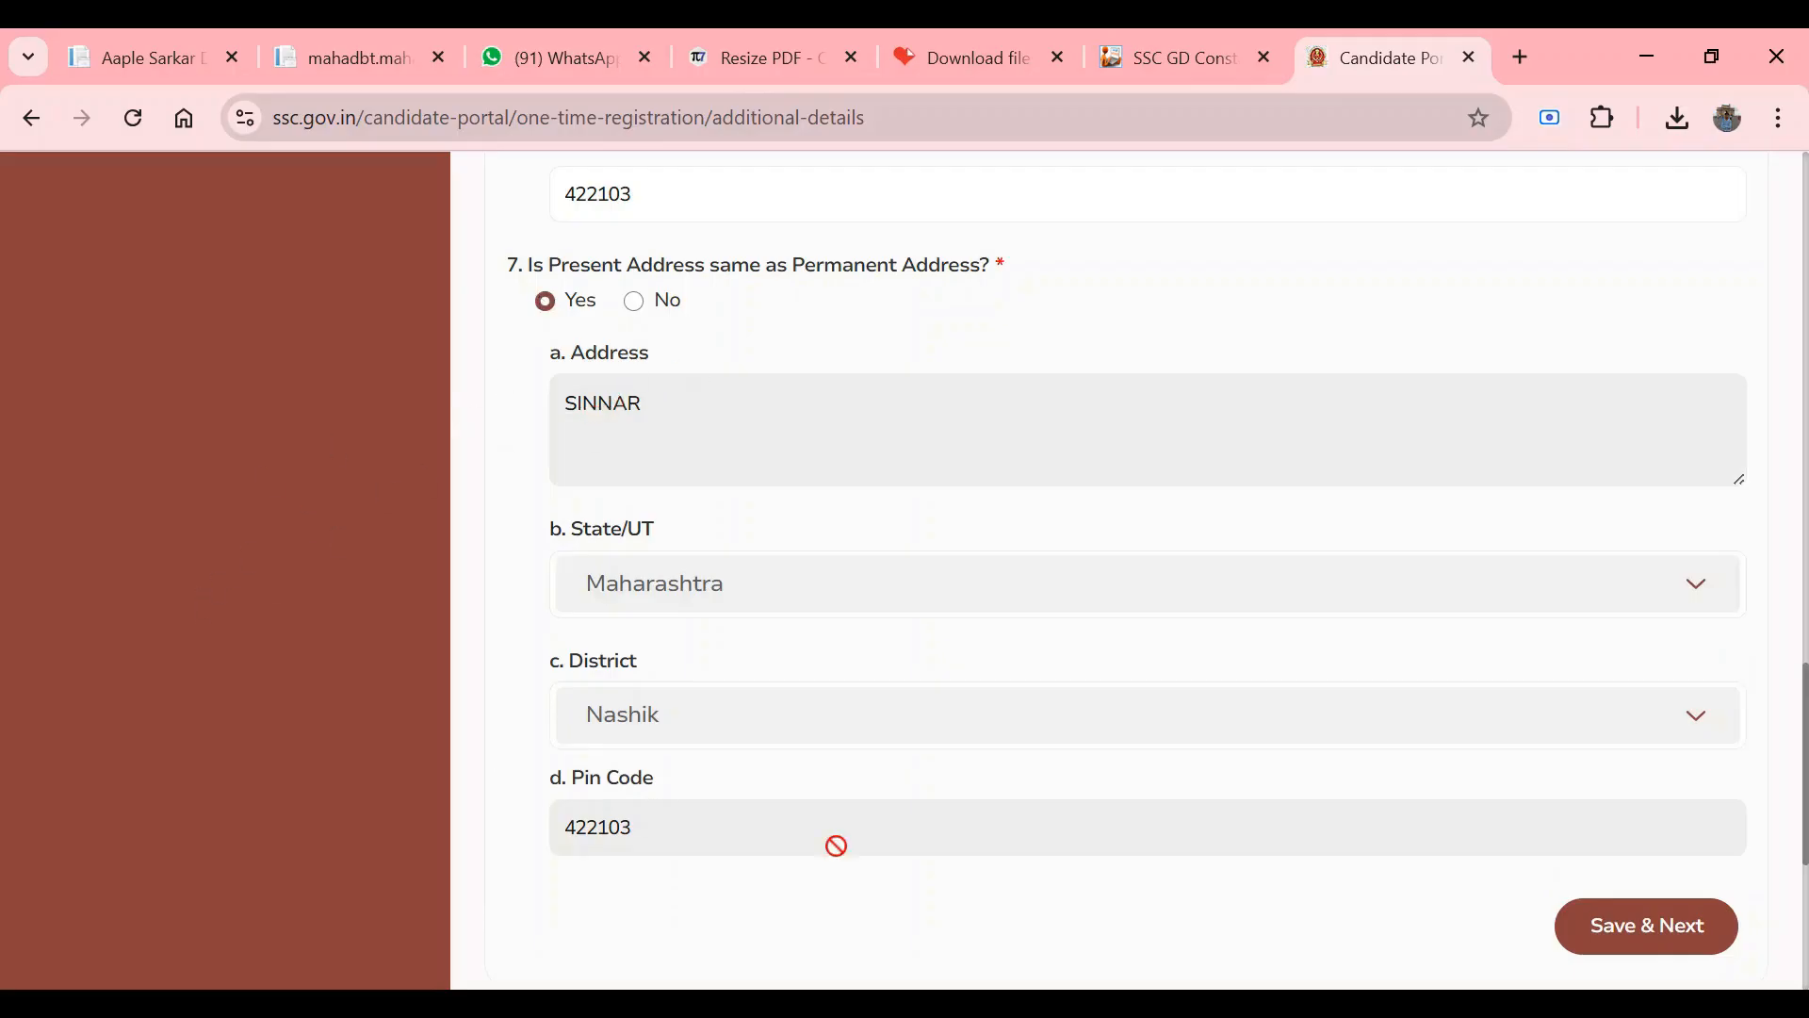
left_click(1654, 926)
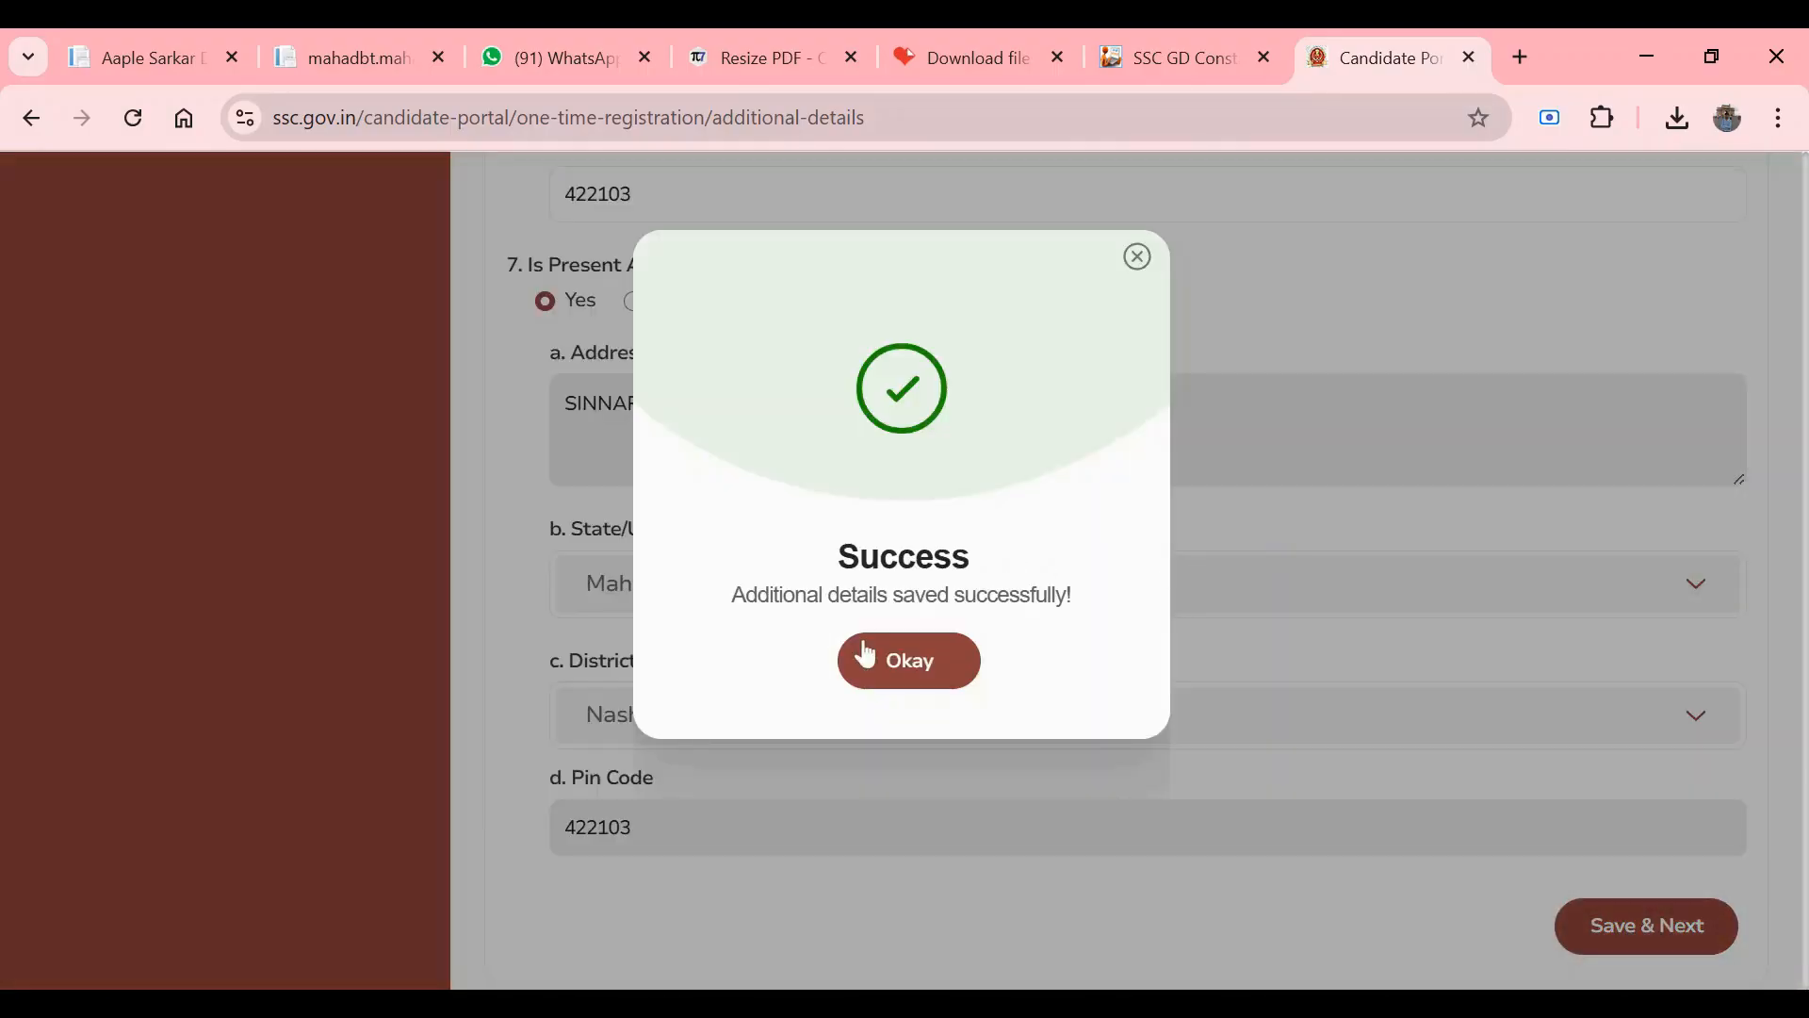
left_click(901, 683)
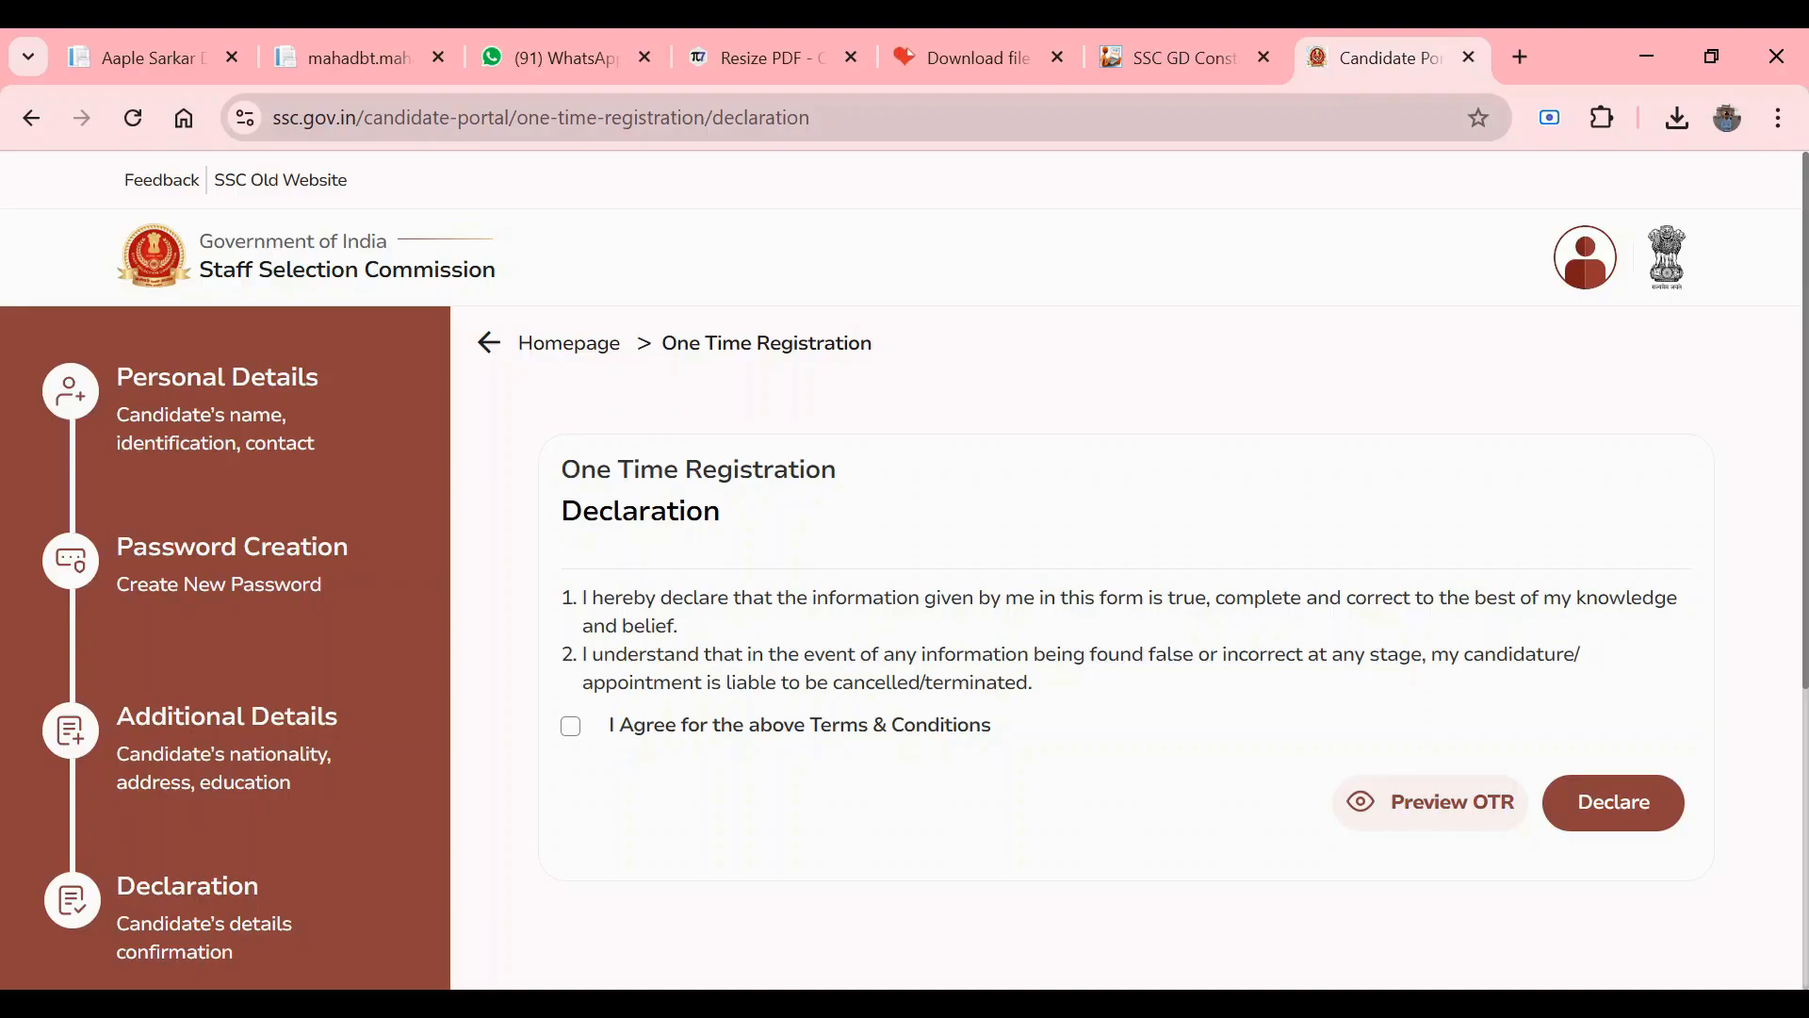
Agree to the Terms & Conditions, submit the declaration, and acknowledge the success message.
left_click(571, 727)
left_click(1621, 806)
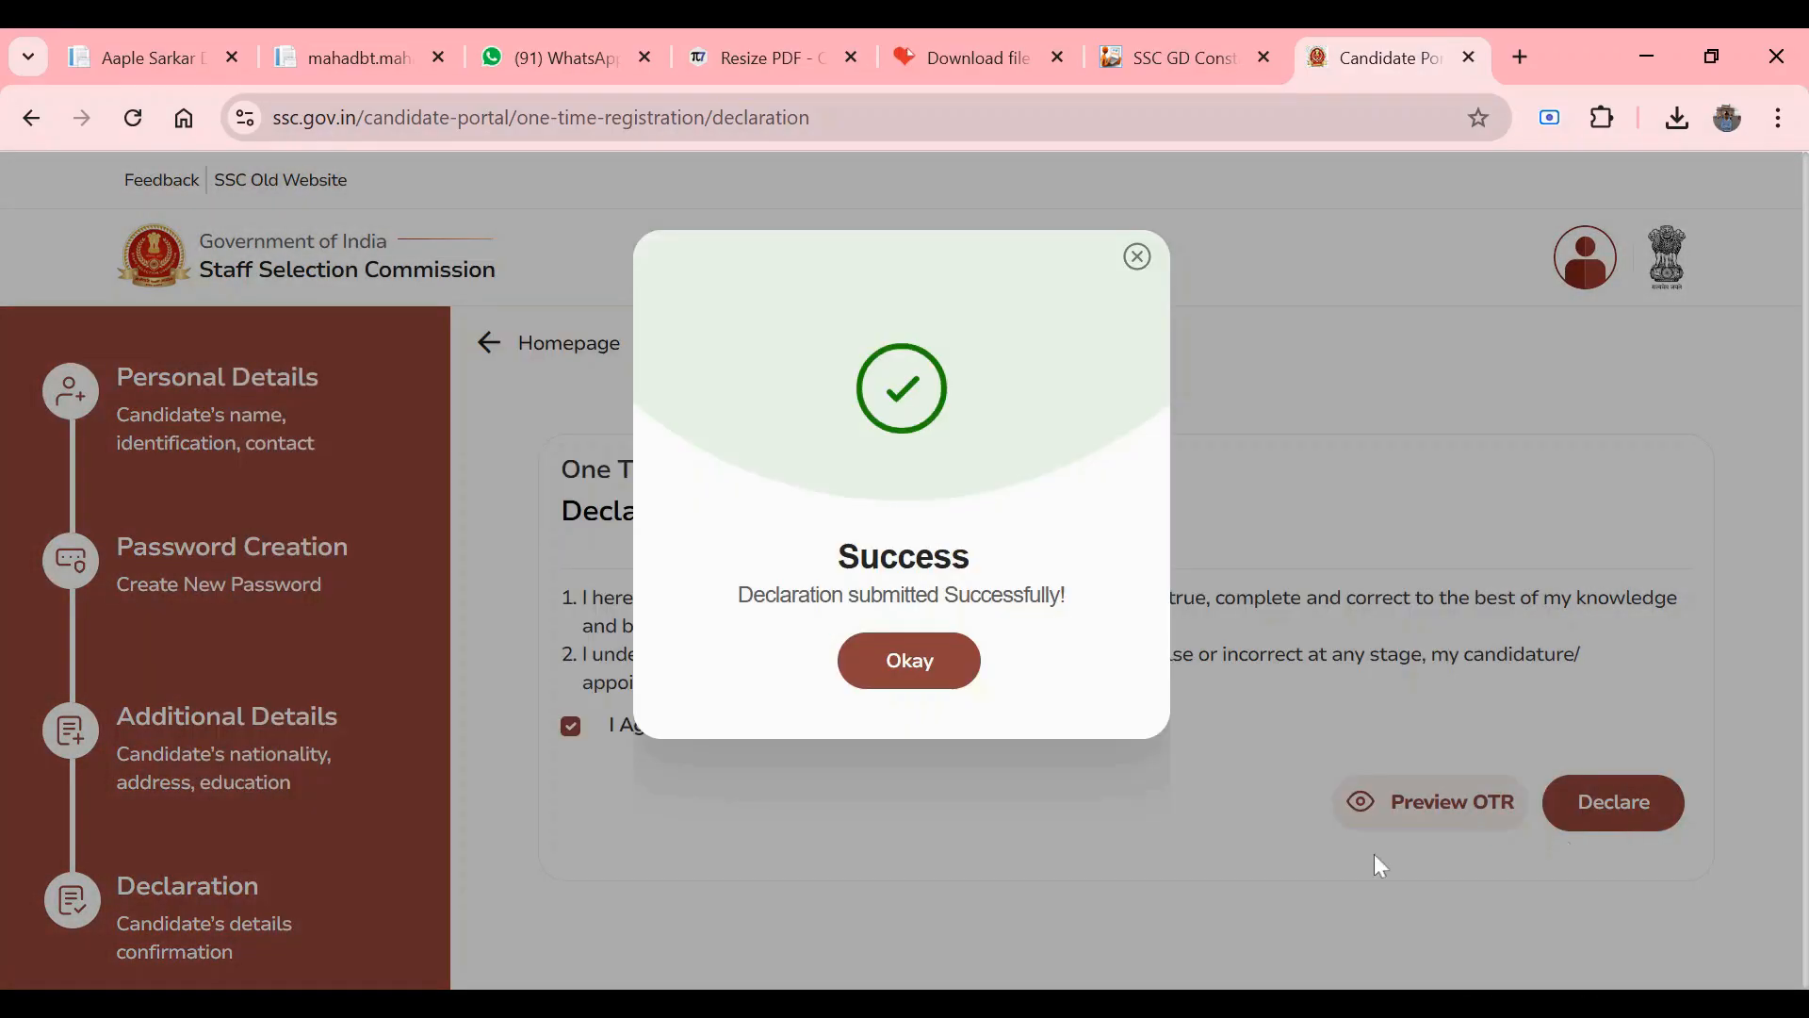
left_click(911, 650)
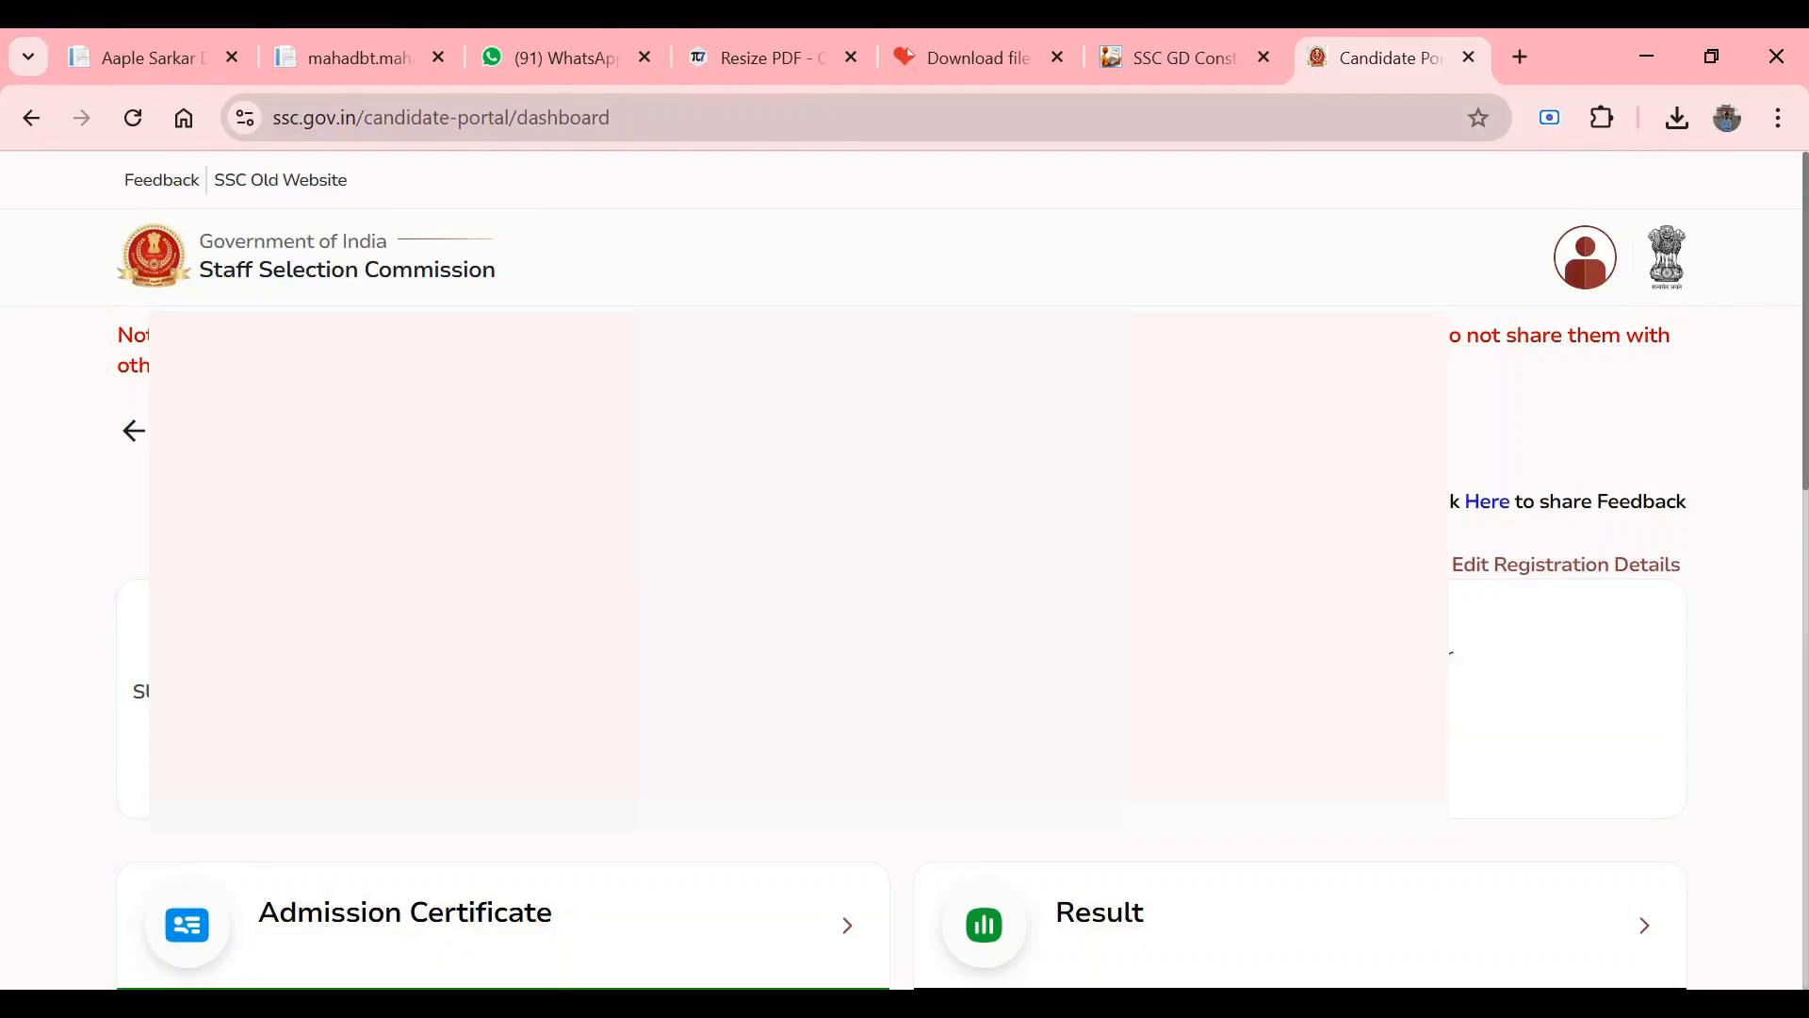
Scroll the dashboard down to the Constable (GD) 2026 card, then leave the browser to close extra tabs.
scroll(904, 566, "down", 3)
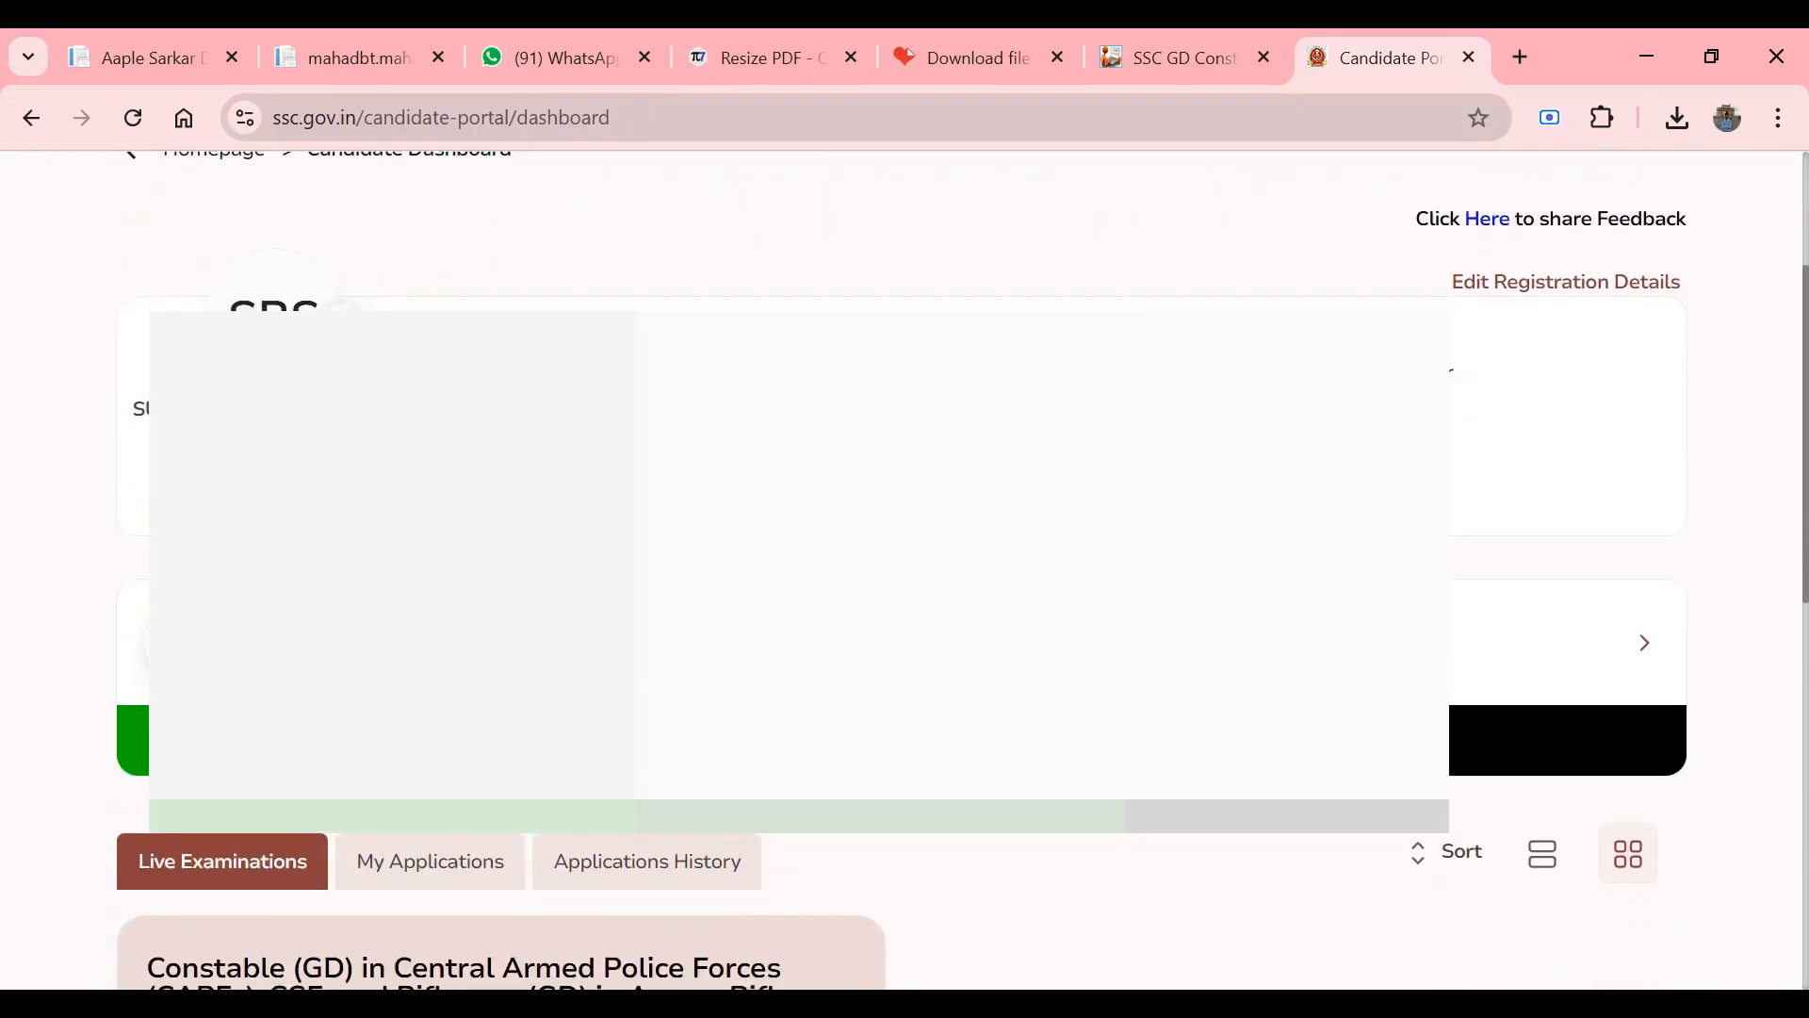
scroll(905, 565, "down", 3)
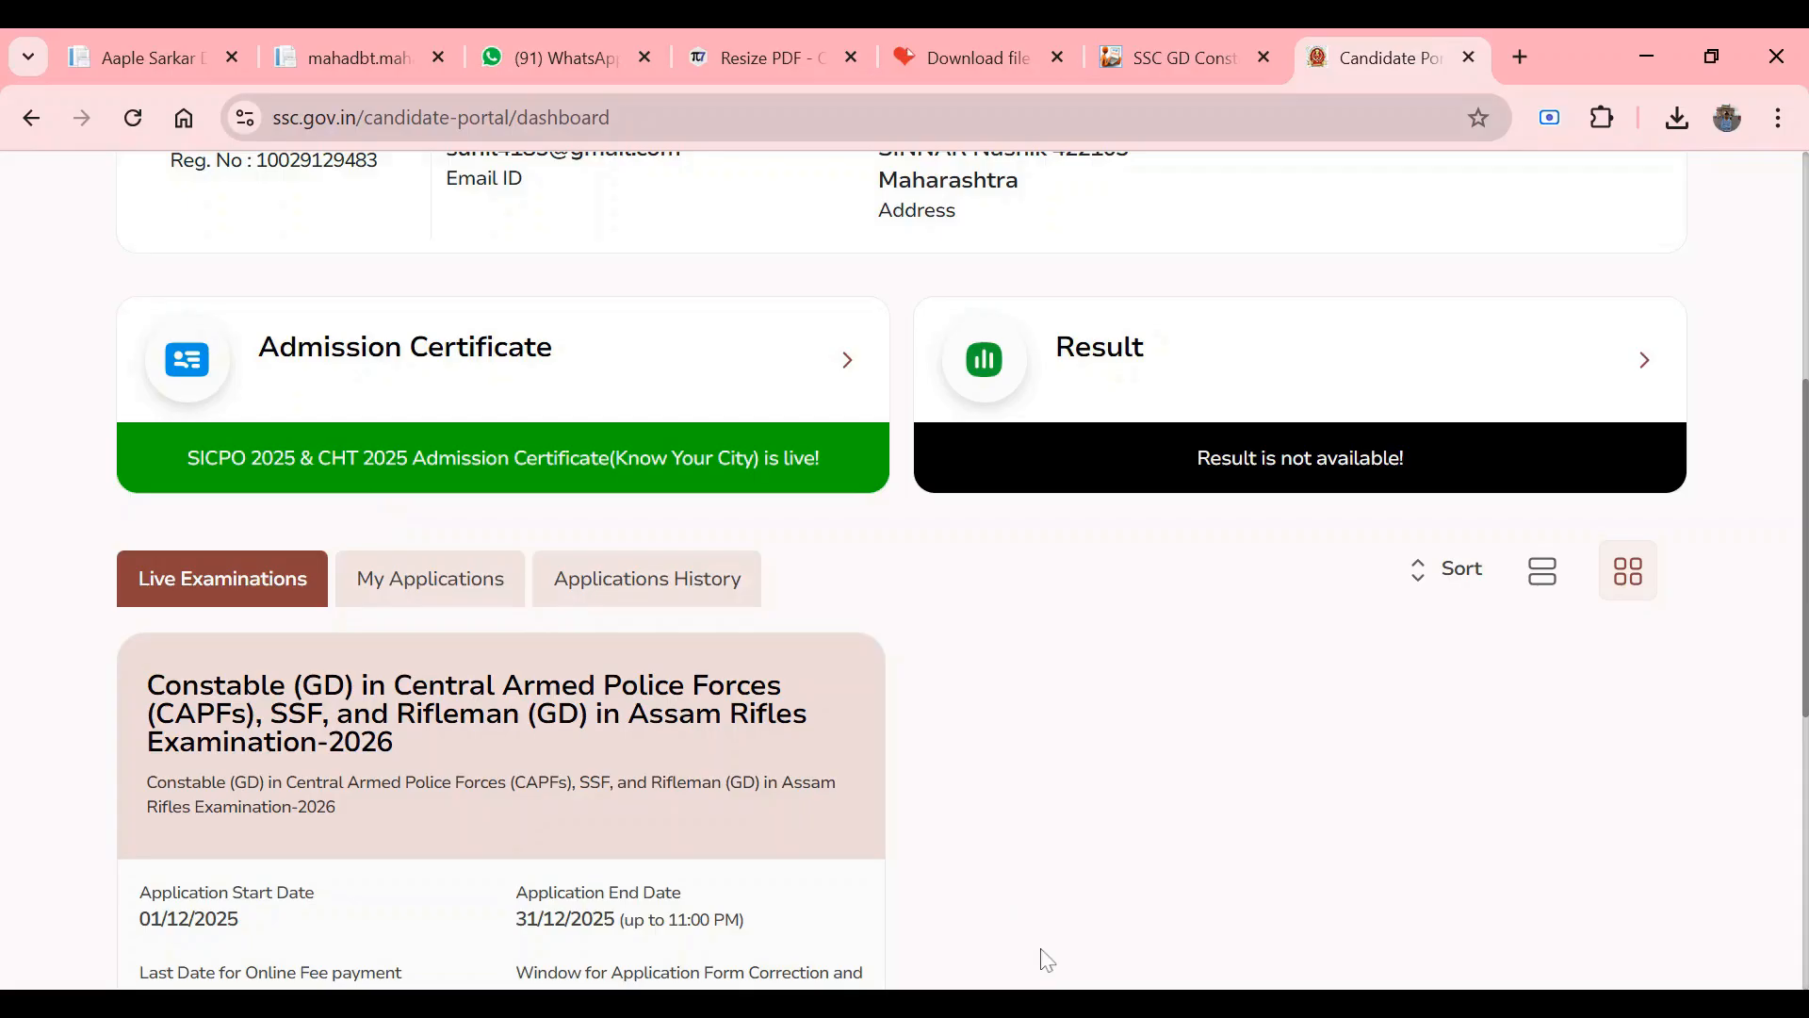
left_click(1042, 1002)
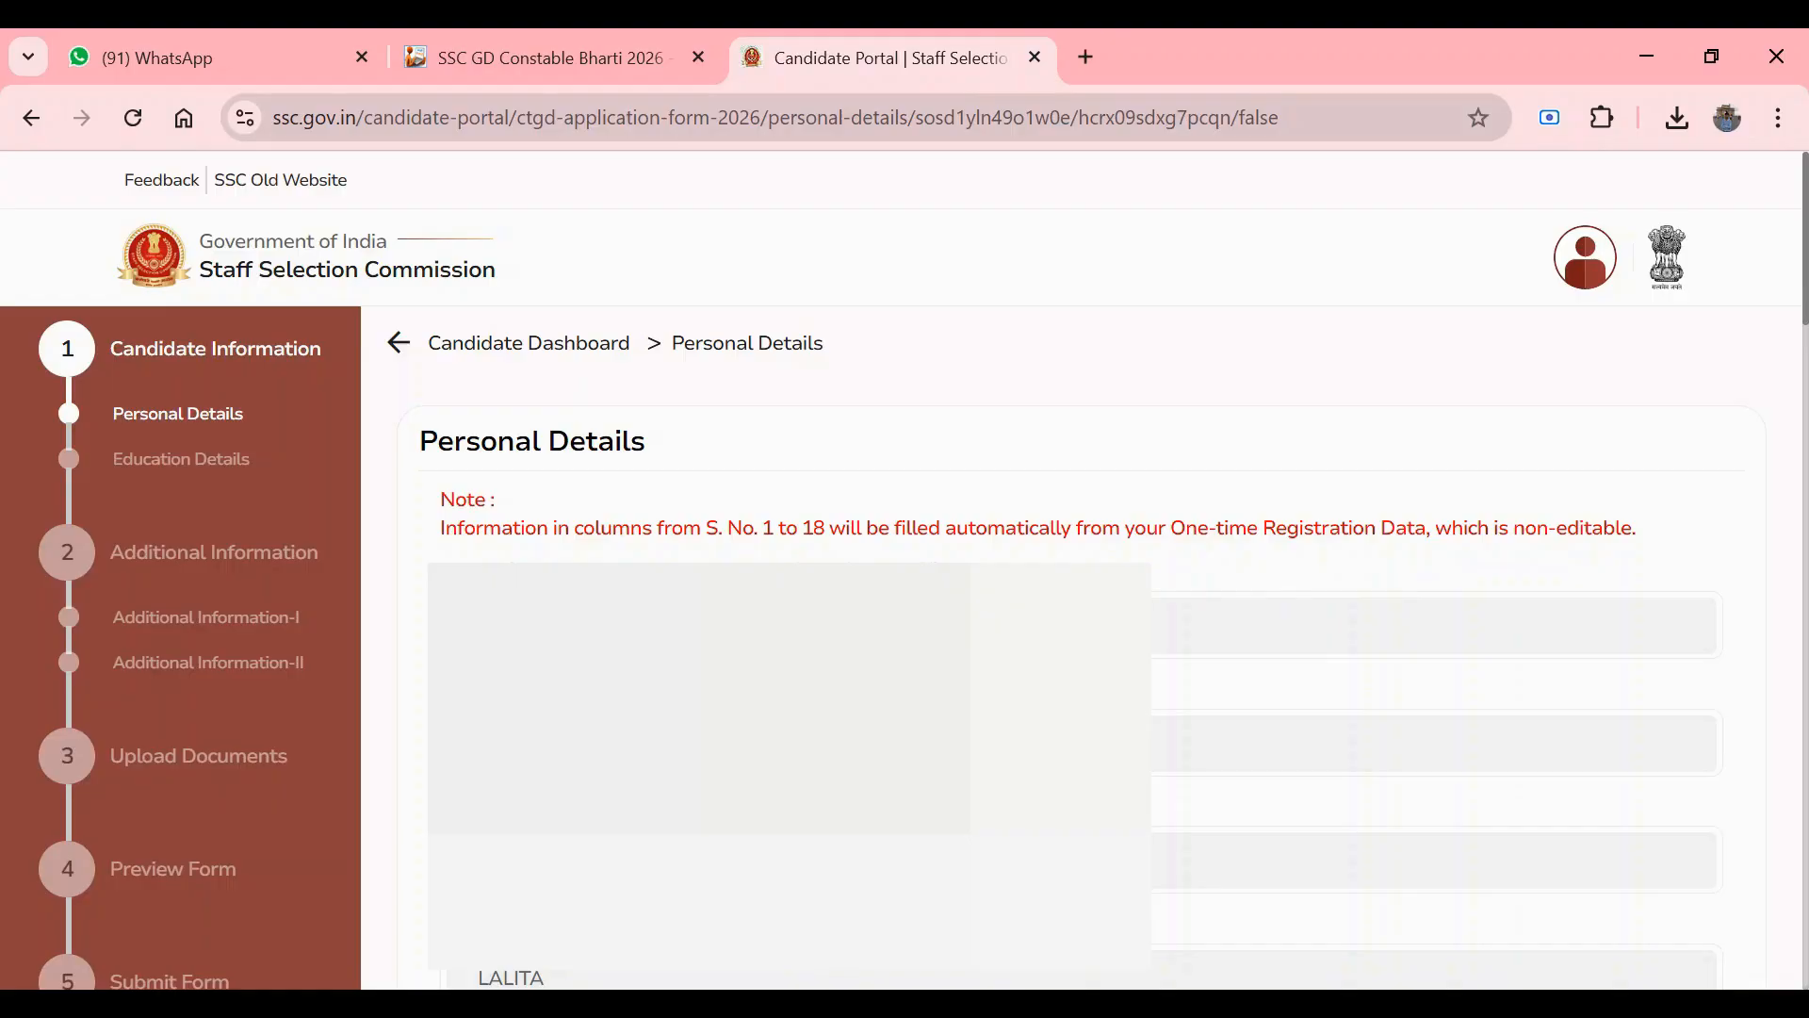
Review the pre-filled Constable (GD) 2026 personal details, save them, and acknowledge the confirmation.
scroll(804, 558, "down", 20)
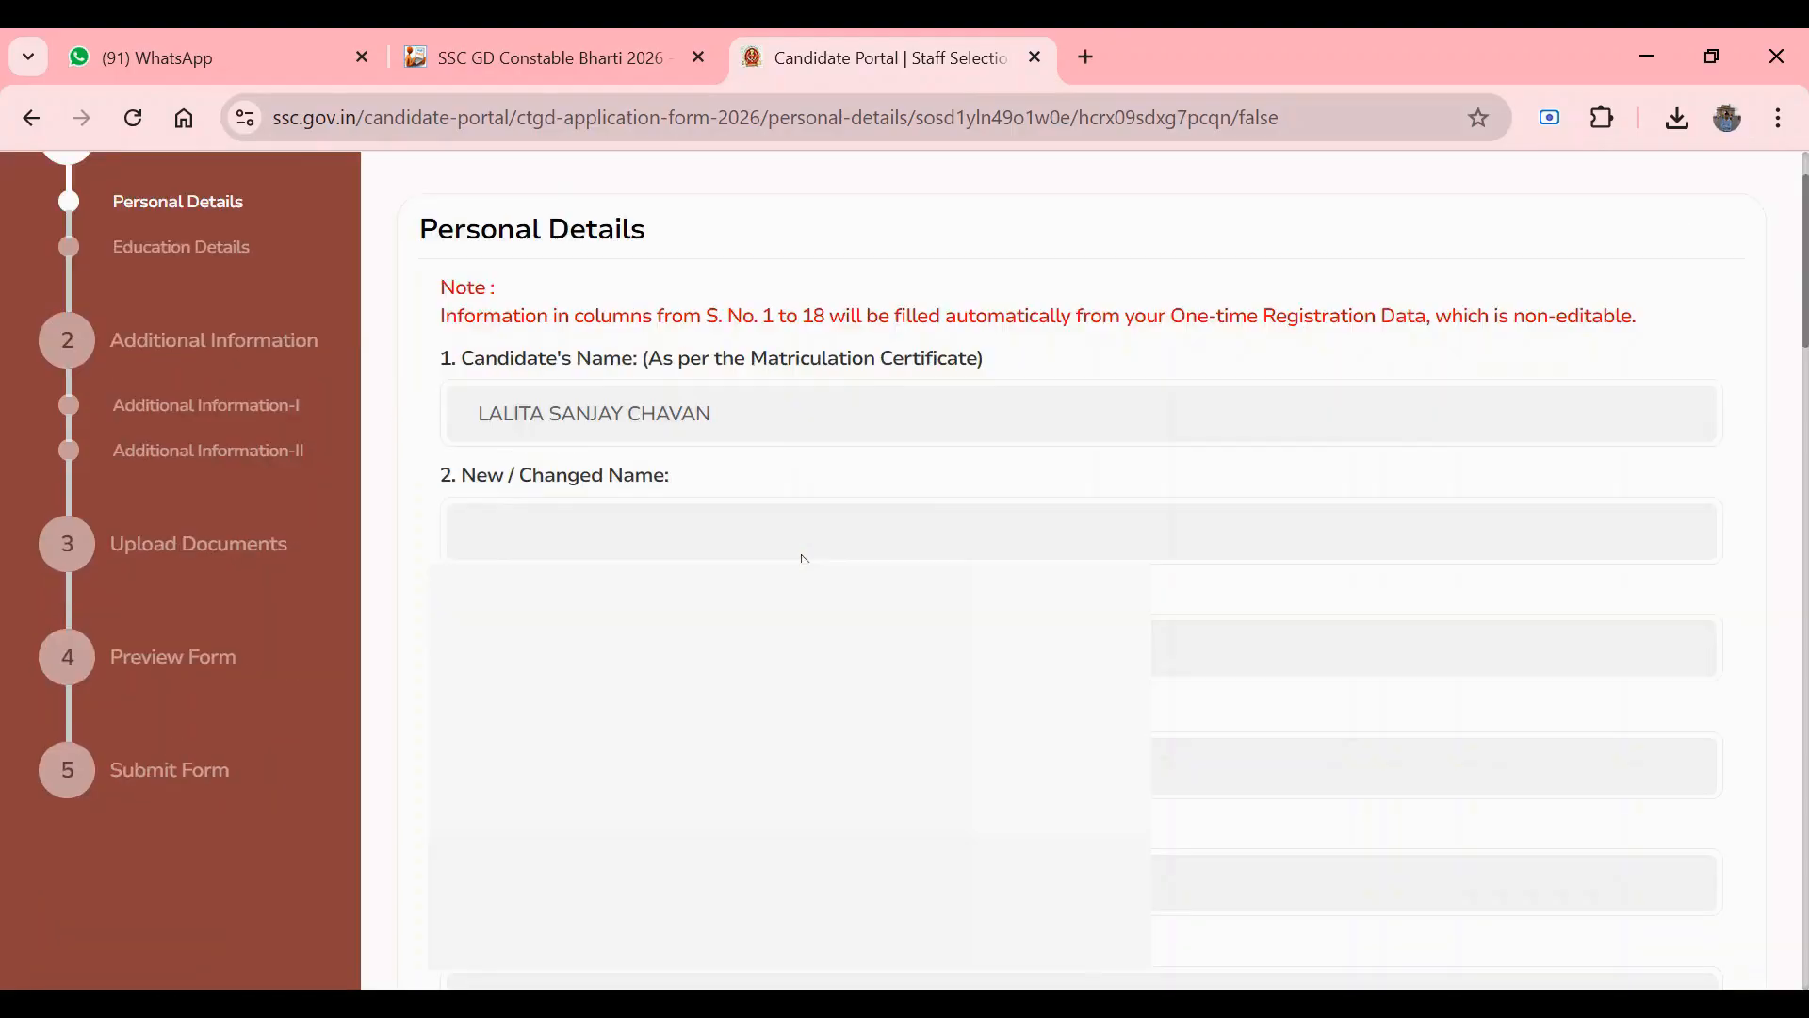
scroll(804, 558, "down", 10)
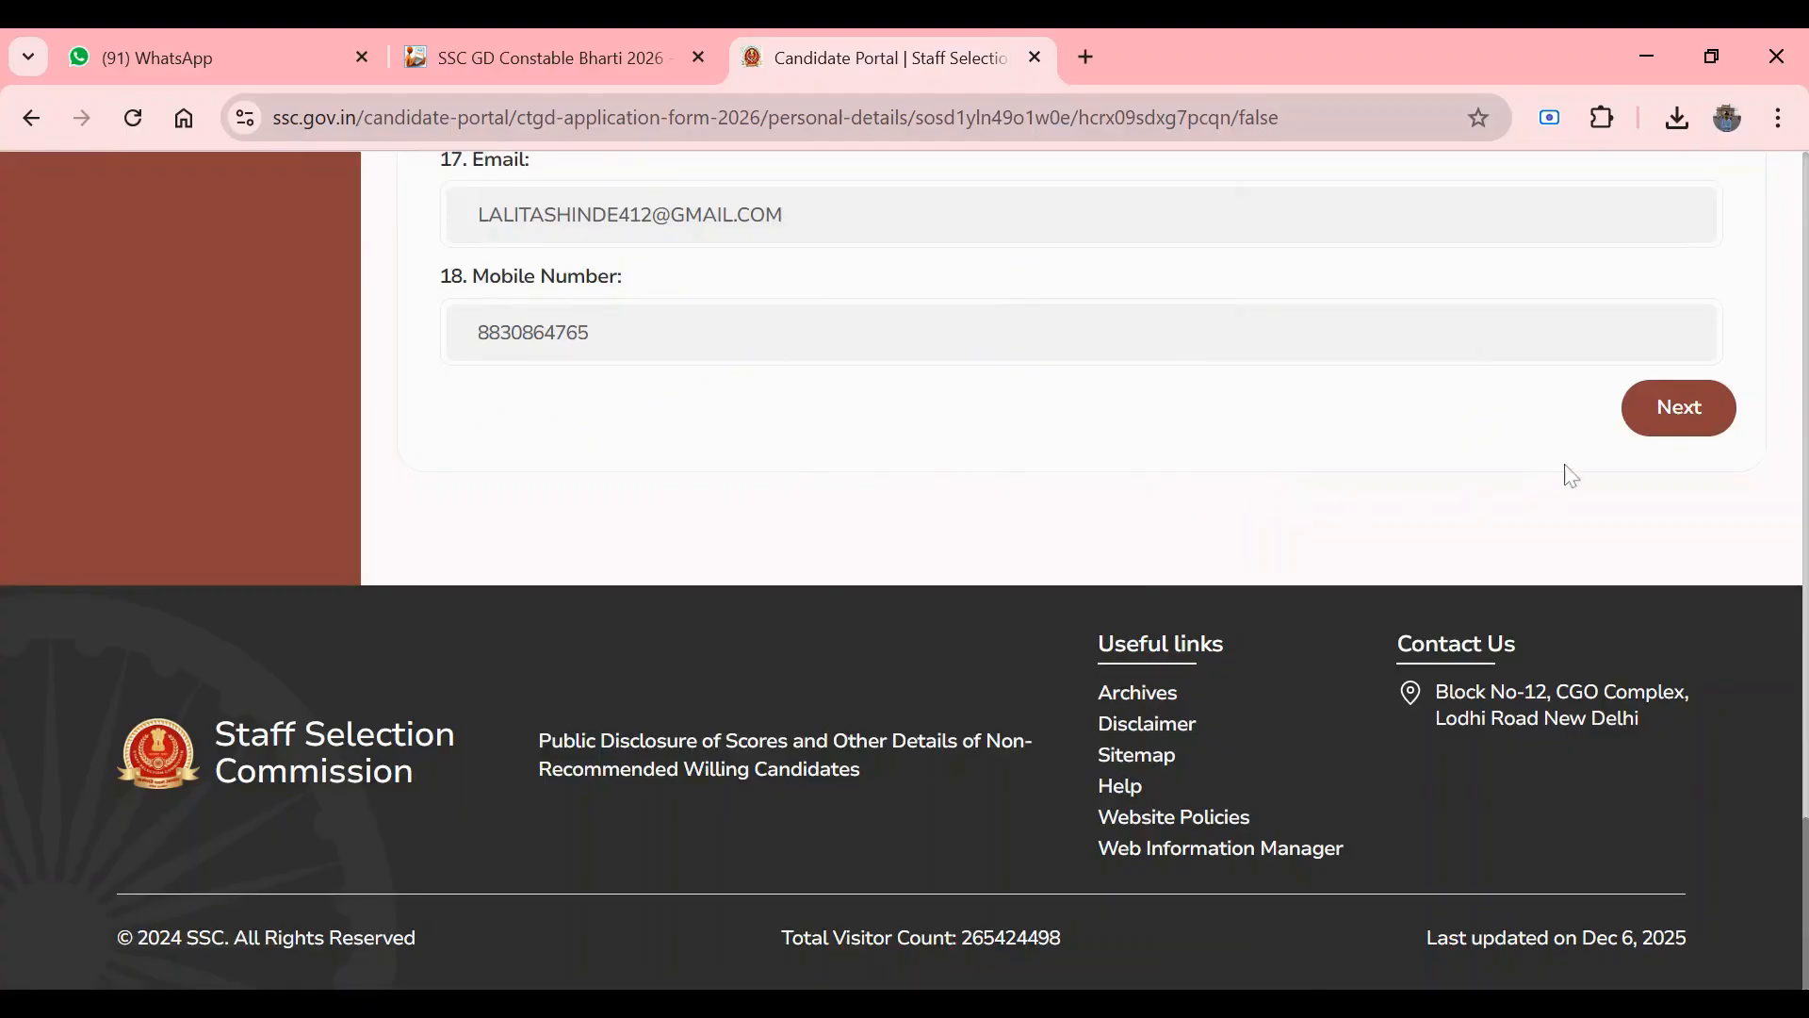
left_click(1687, 415)
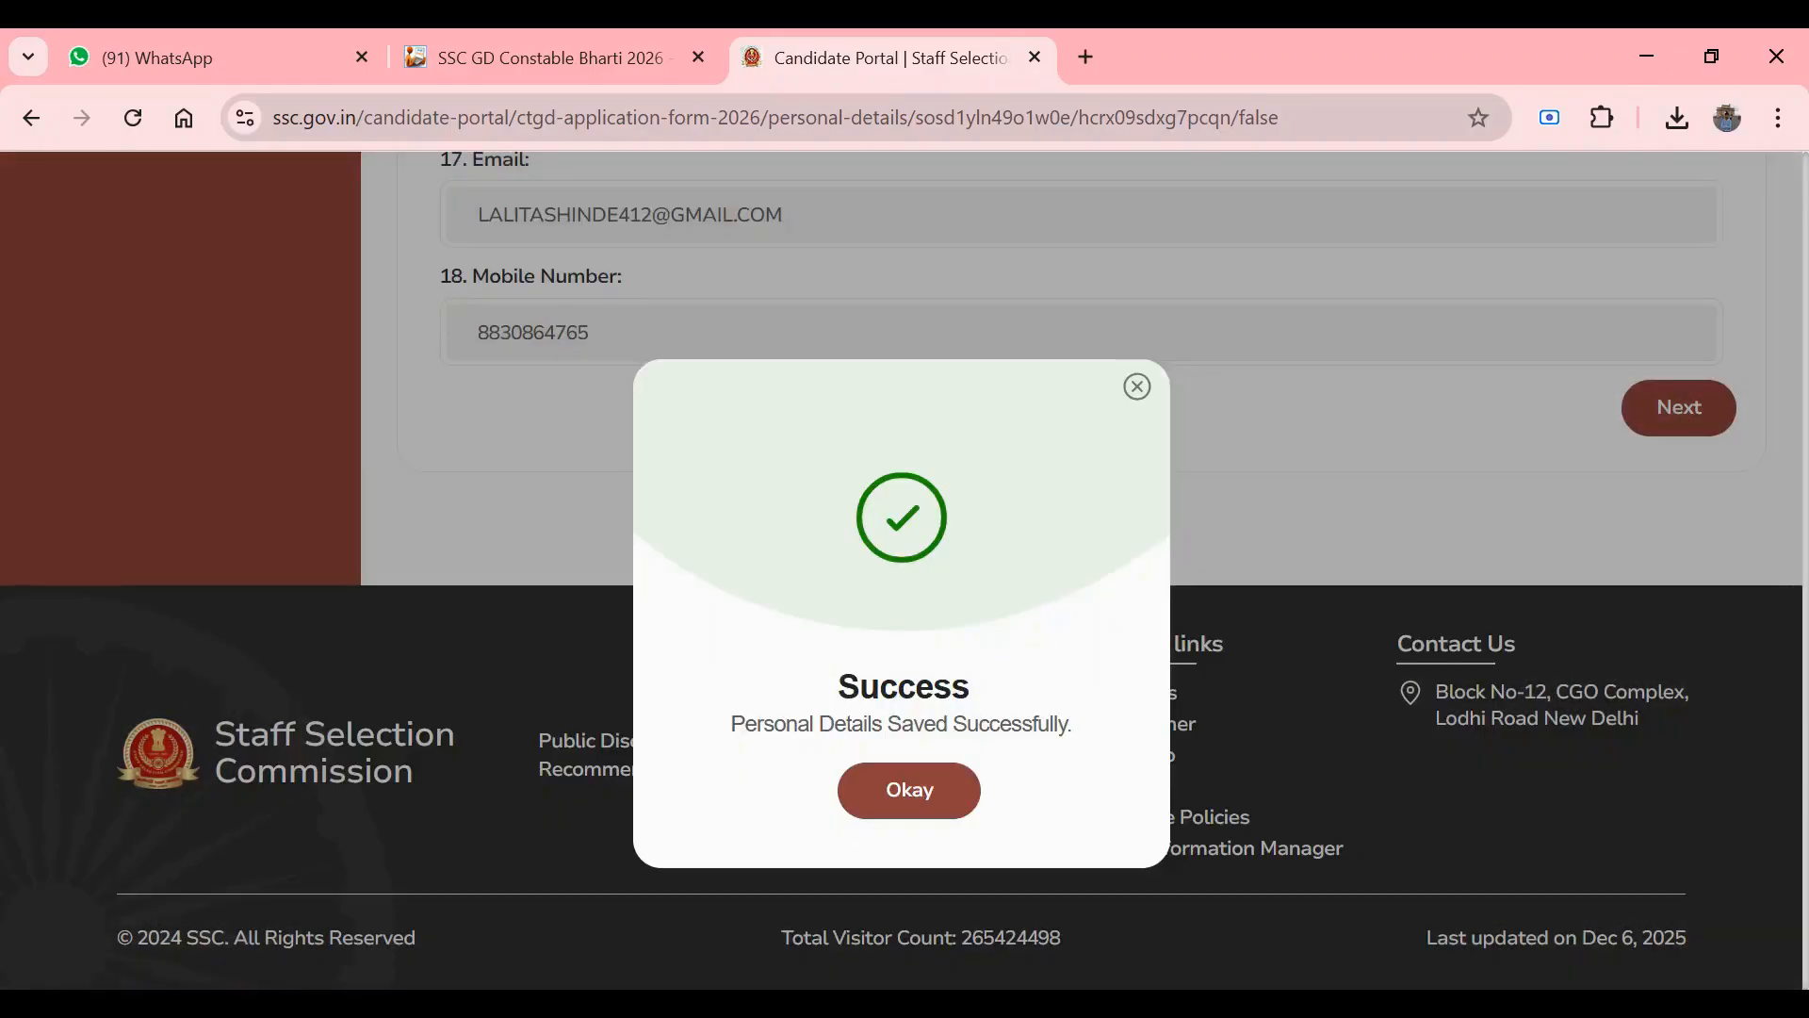
left_click(902, 797)
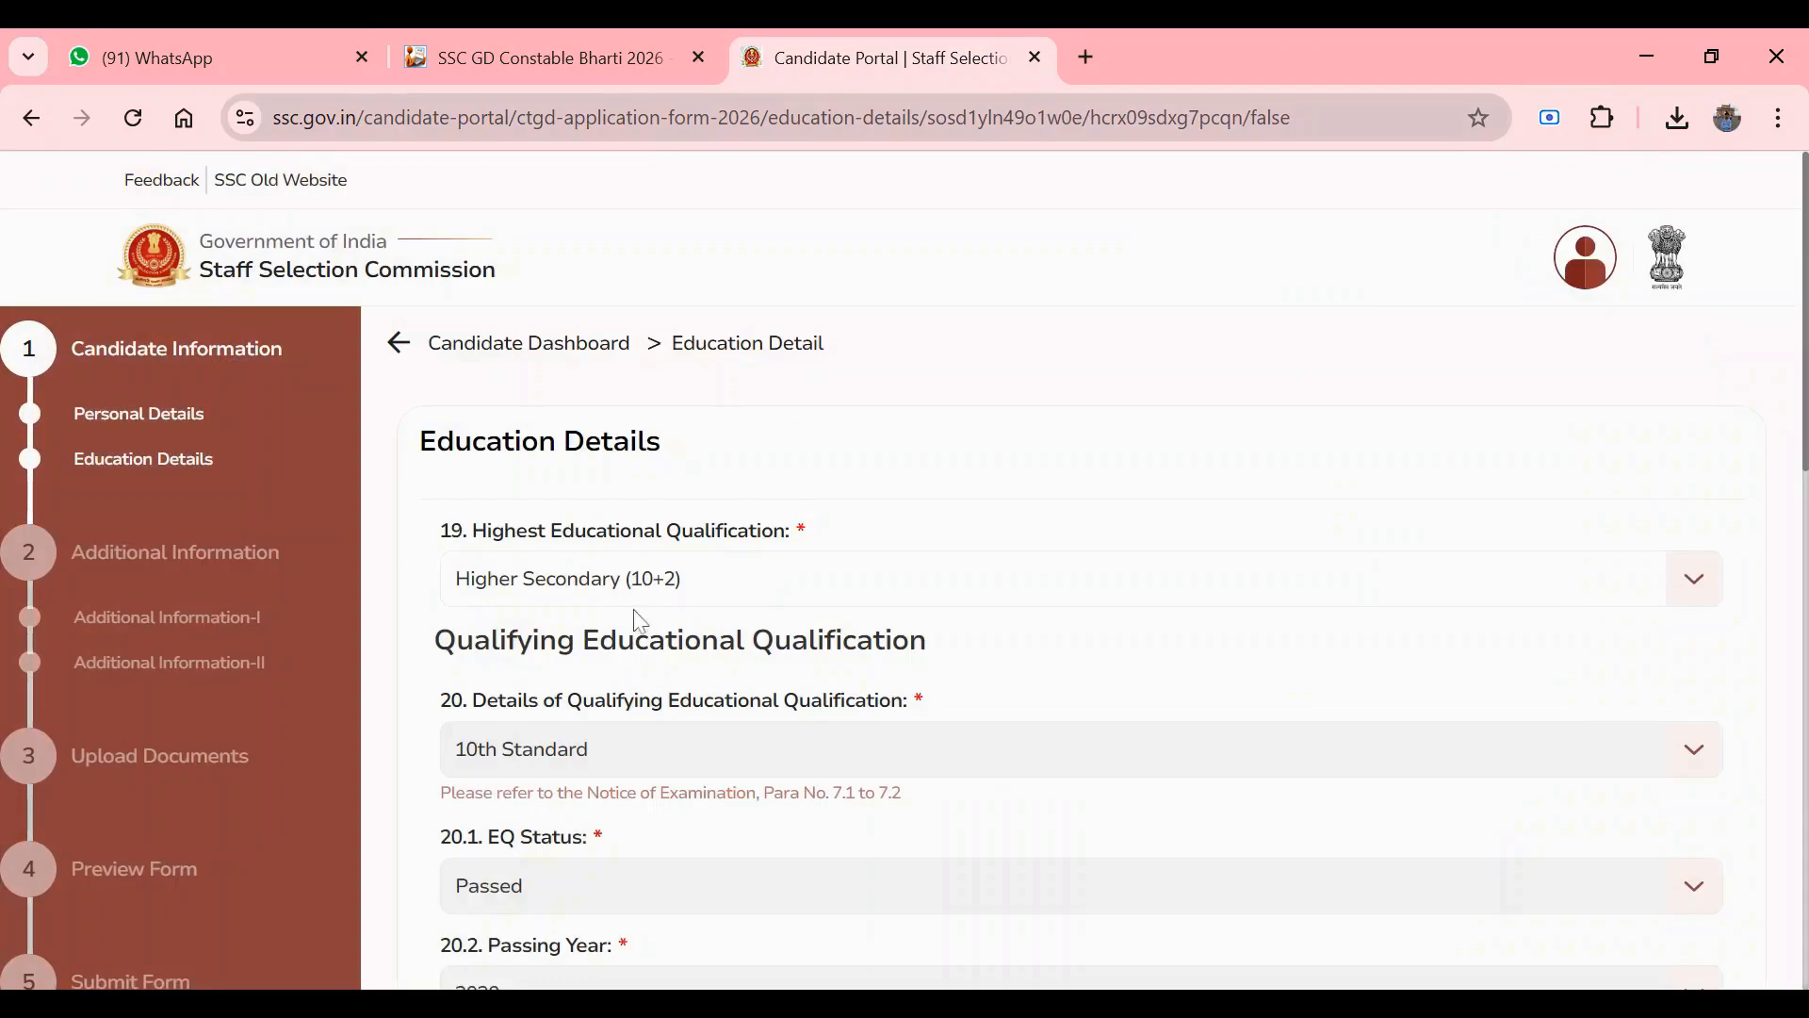
Reselect Higher Secondary (10+2) as highest qualification and save the education details.
left_click(693, 589)
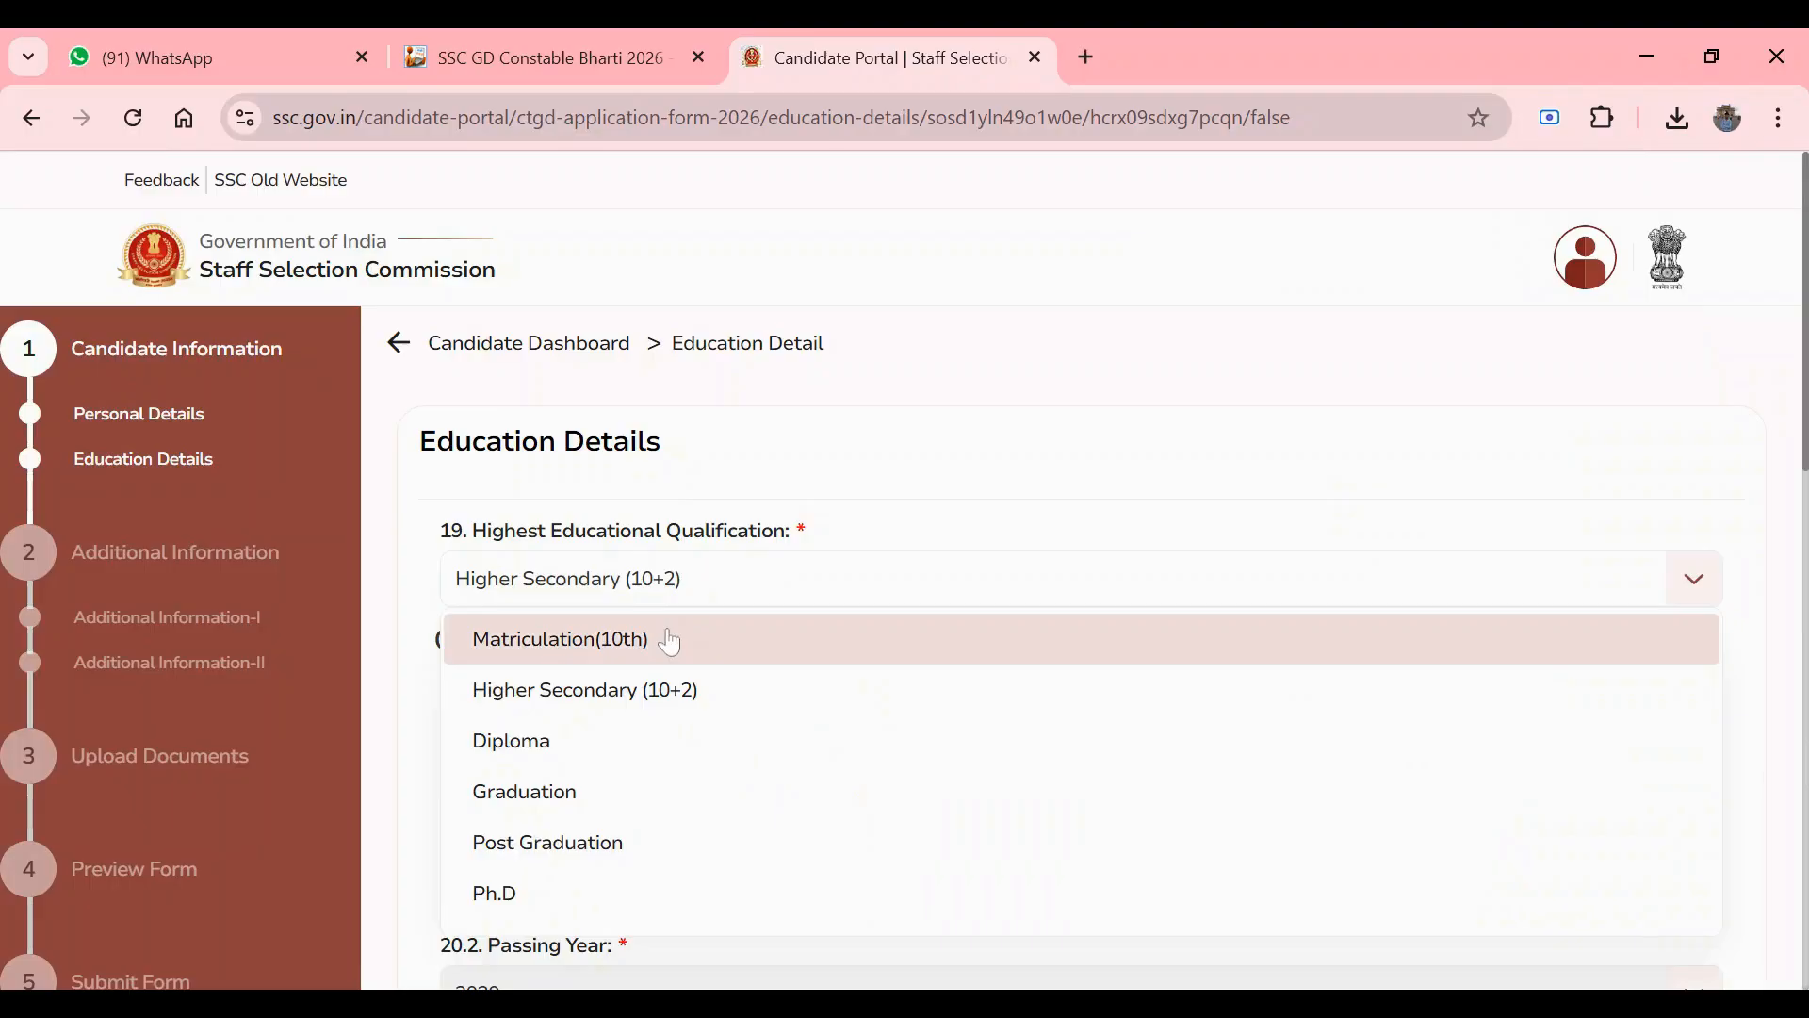
left_click(669, 641)
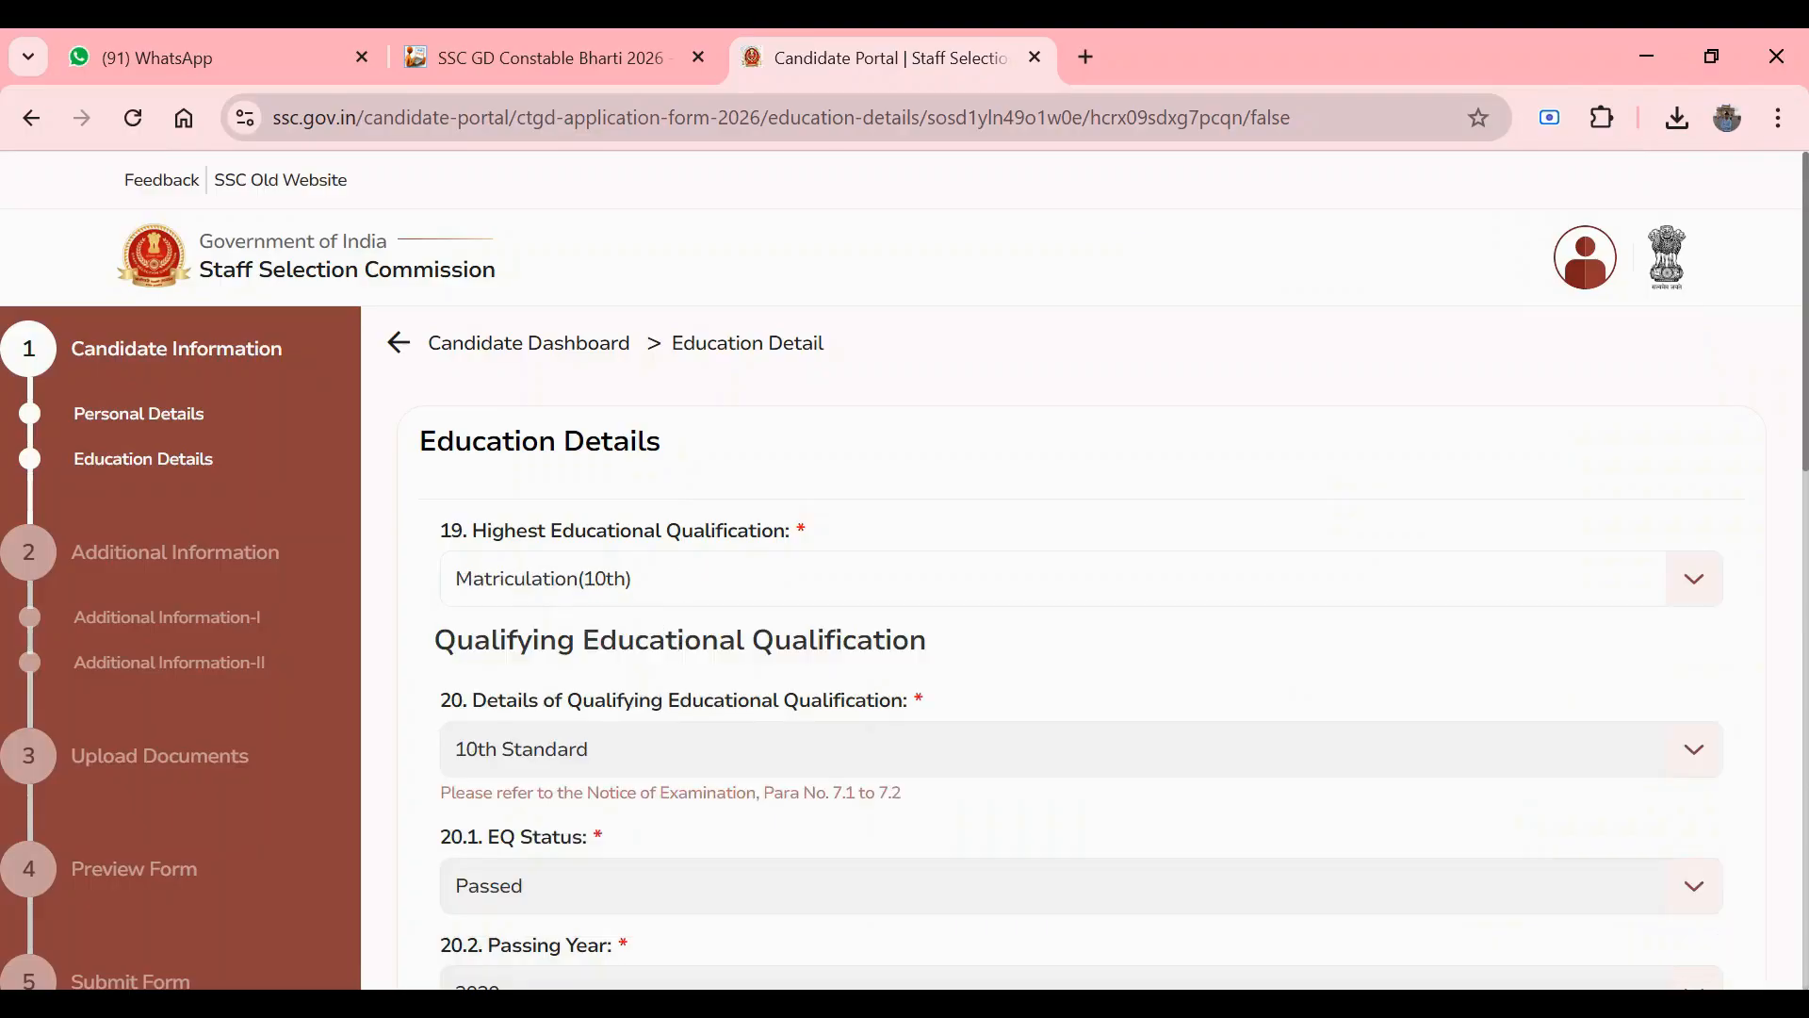
left_click(592, 690)
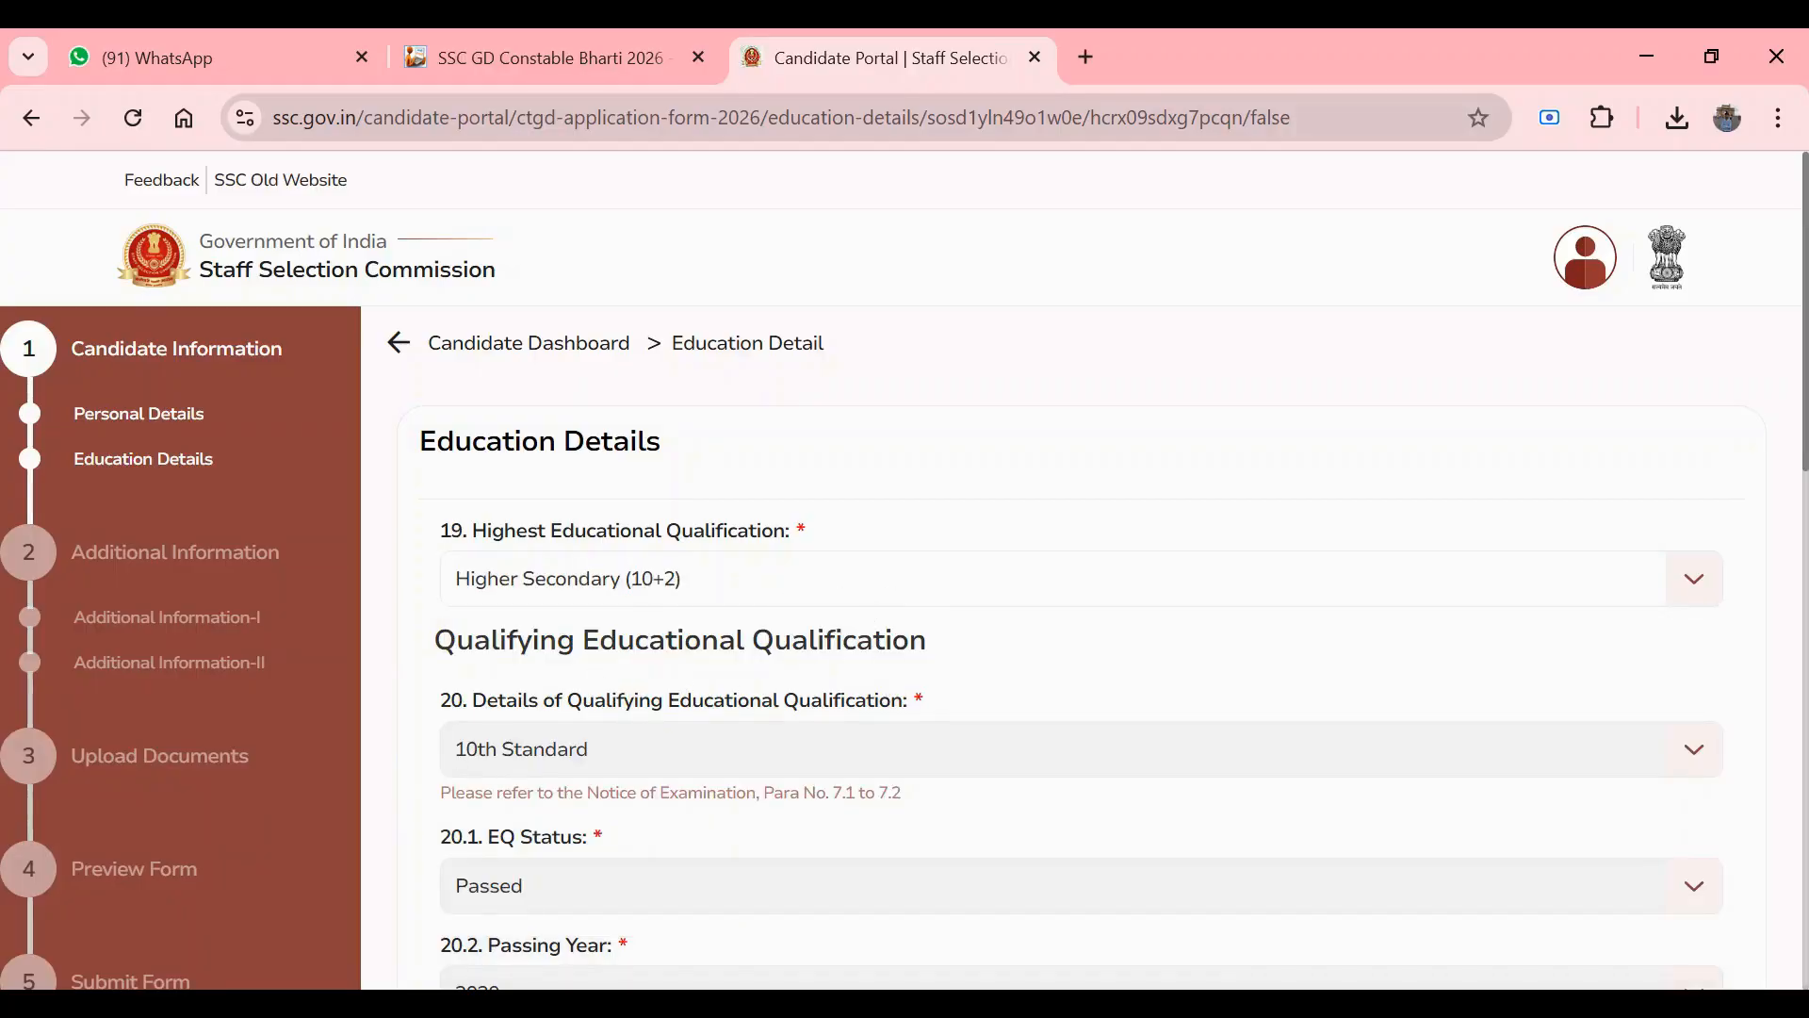
scroll(618, 760, "down", 6)
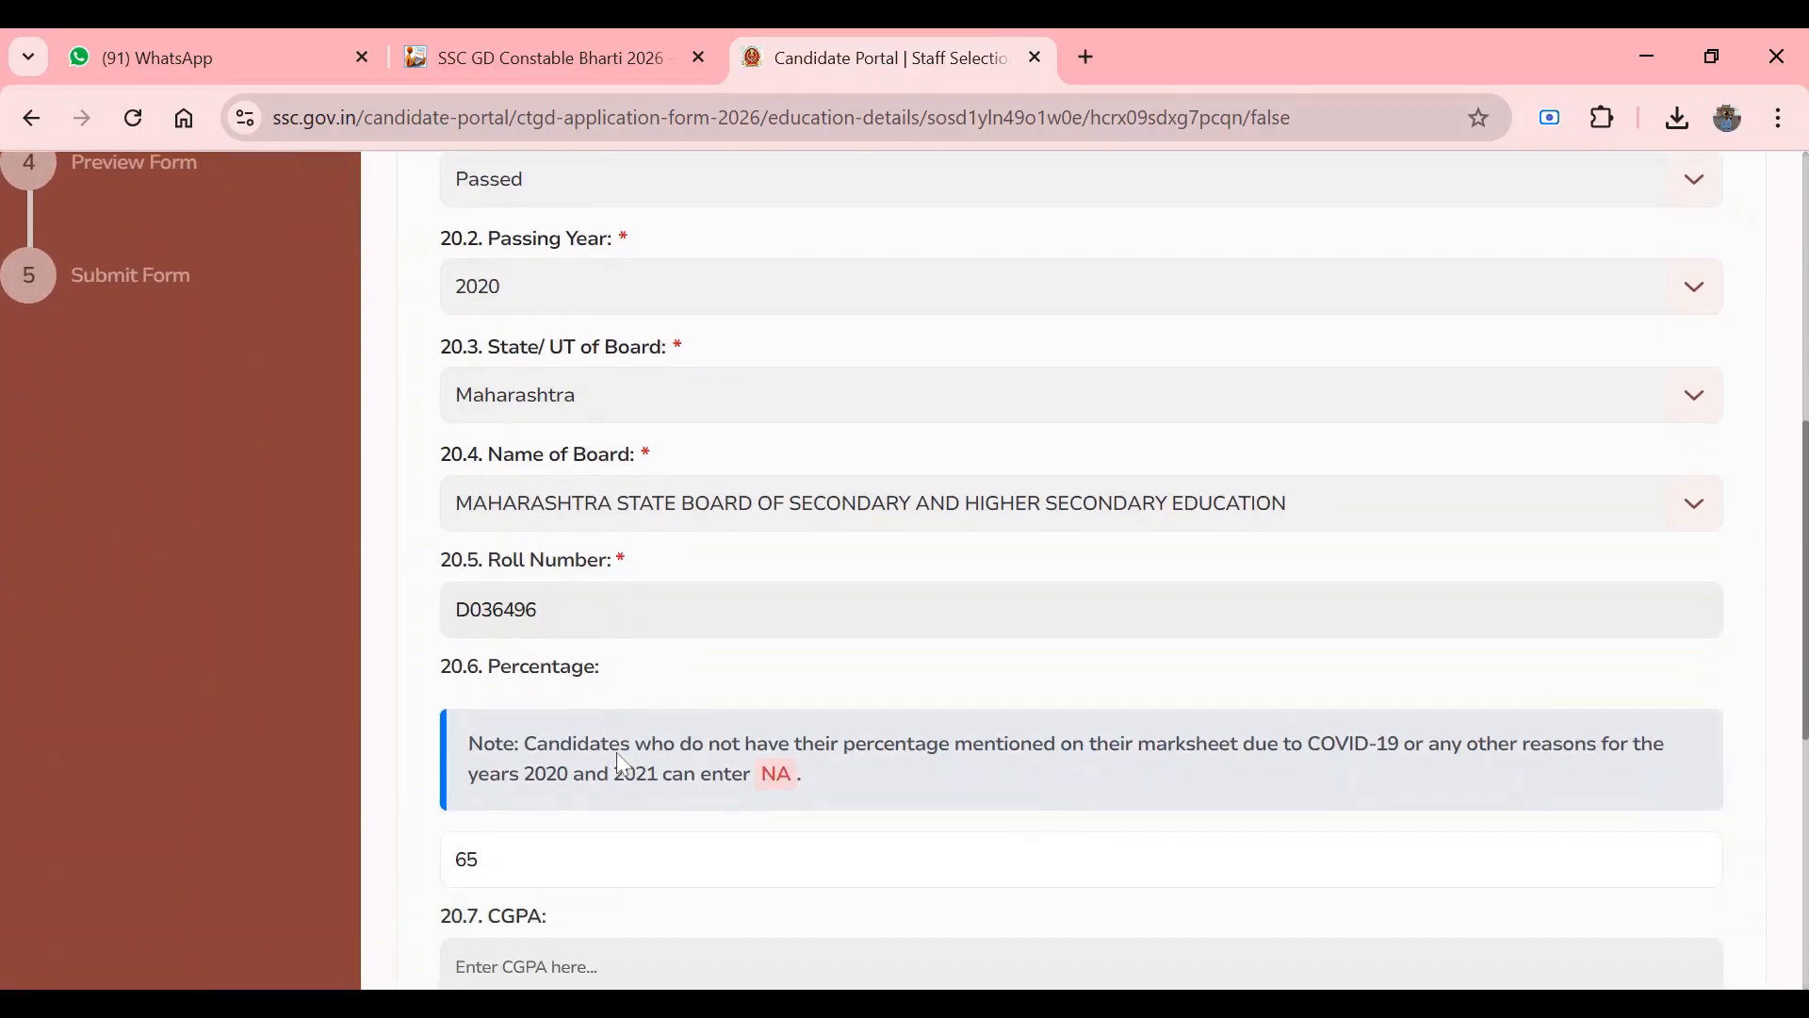
scroll(618, 760, "down", 4)
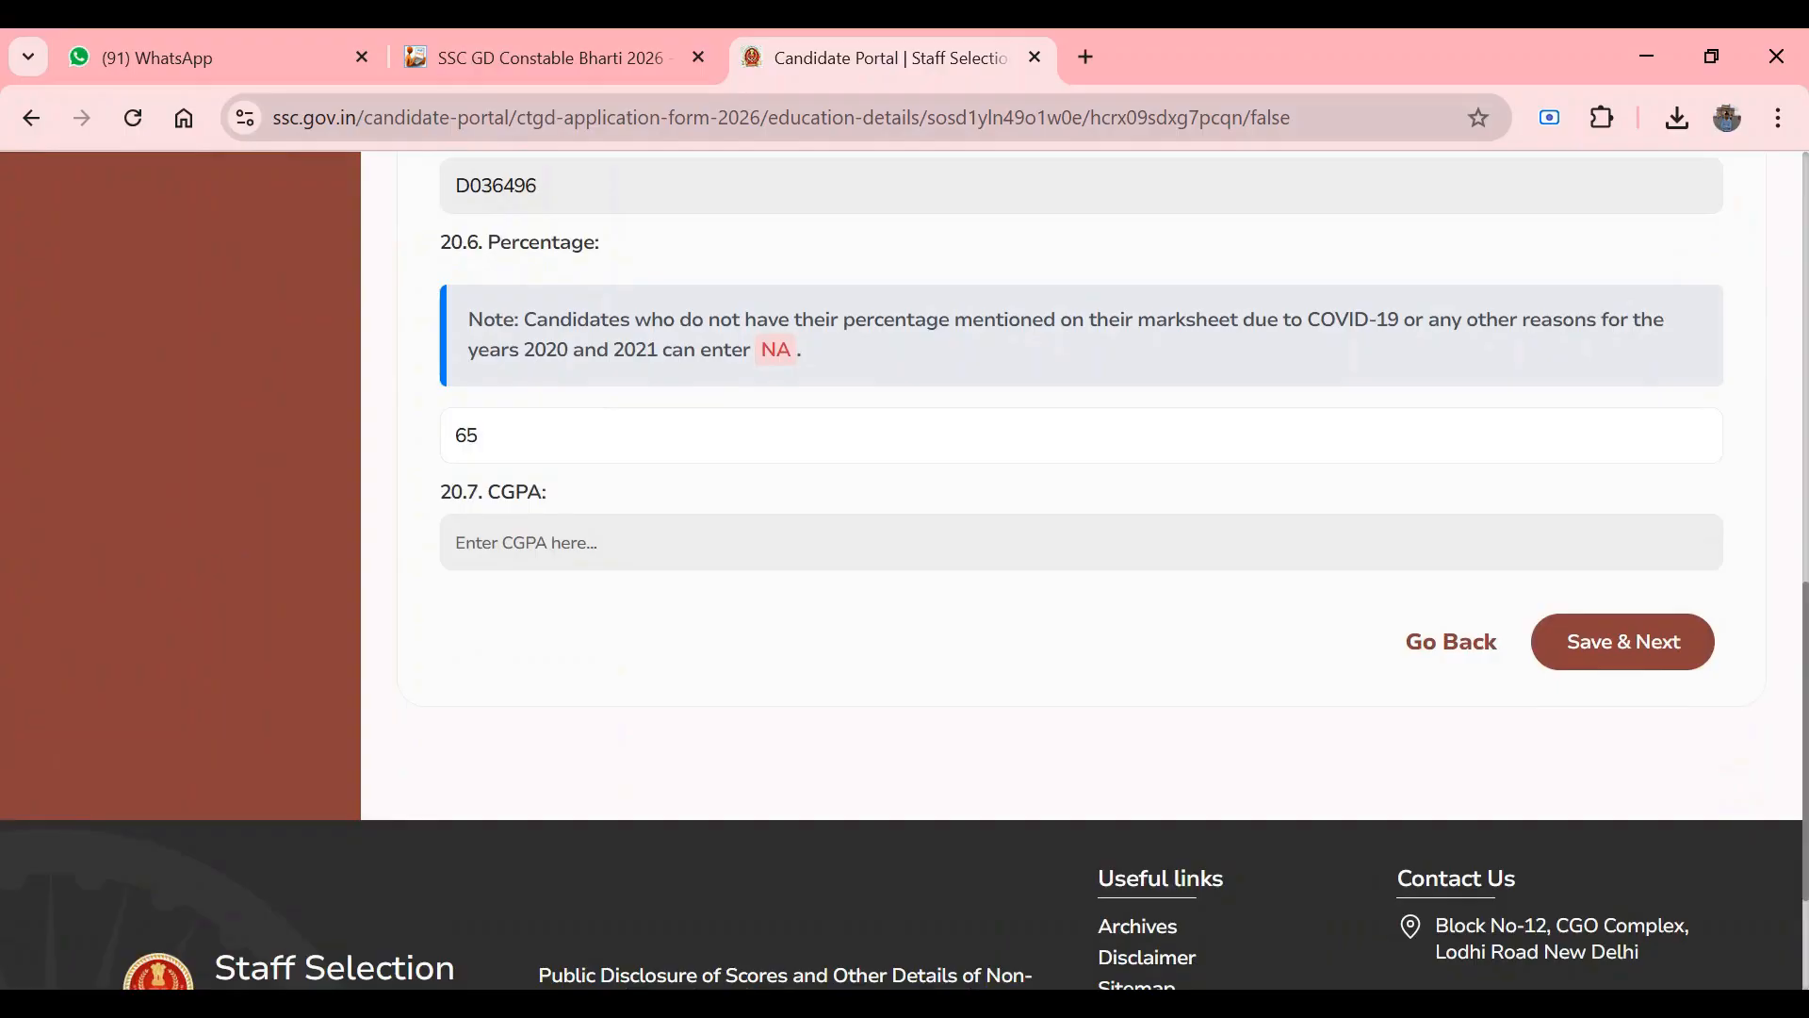
left_click(1596, 645)
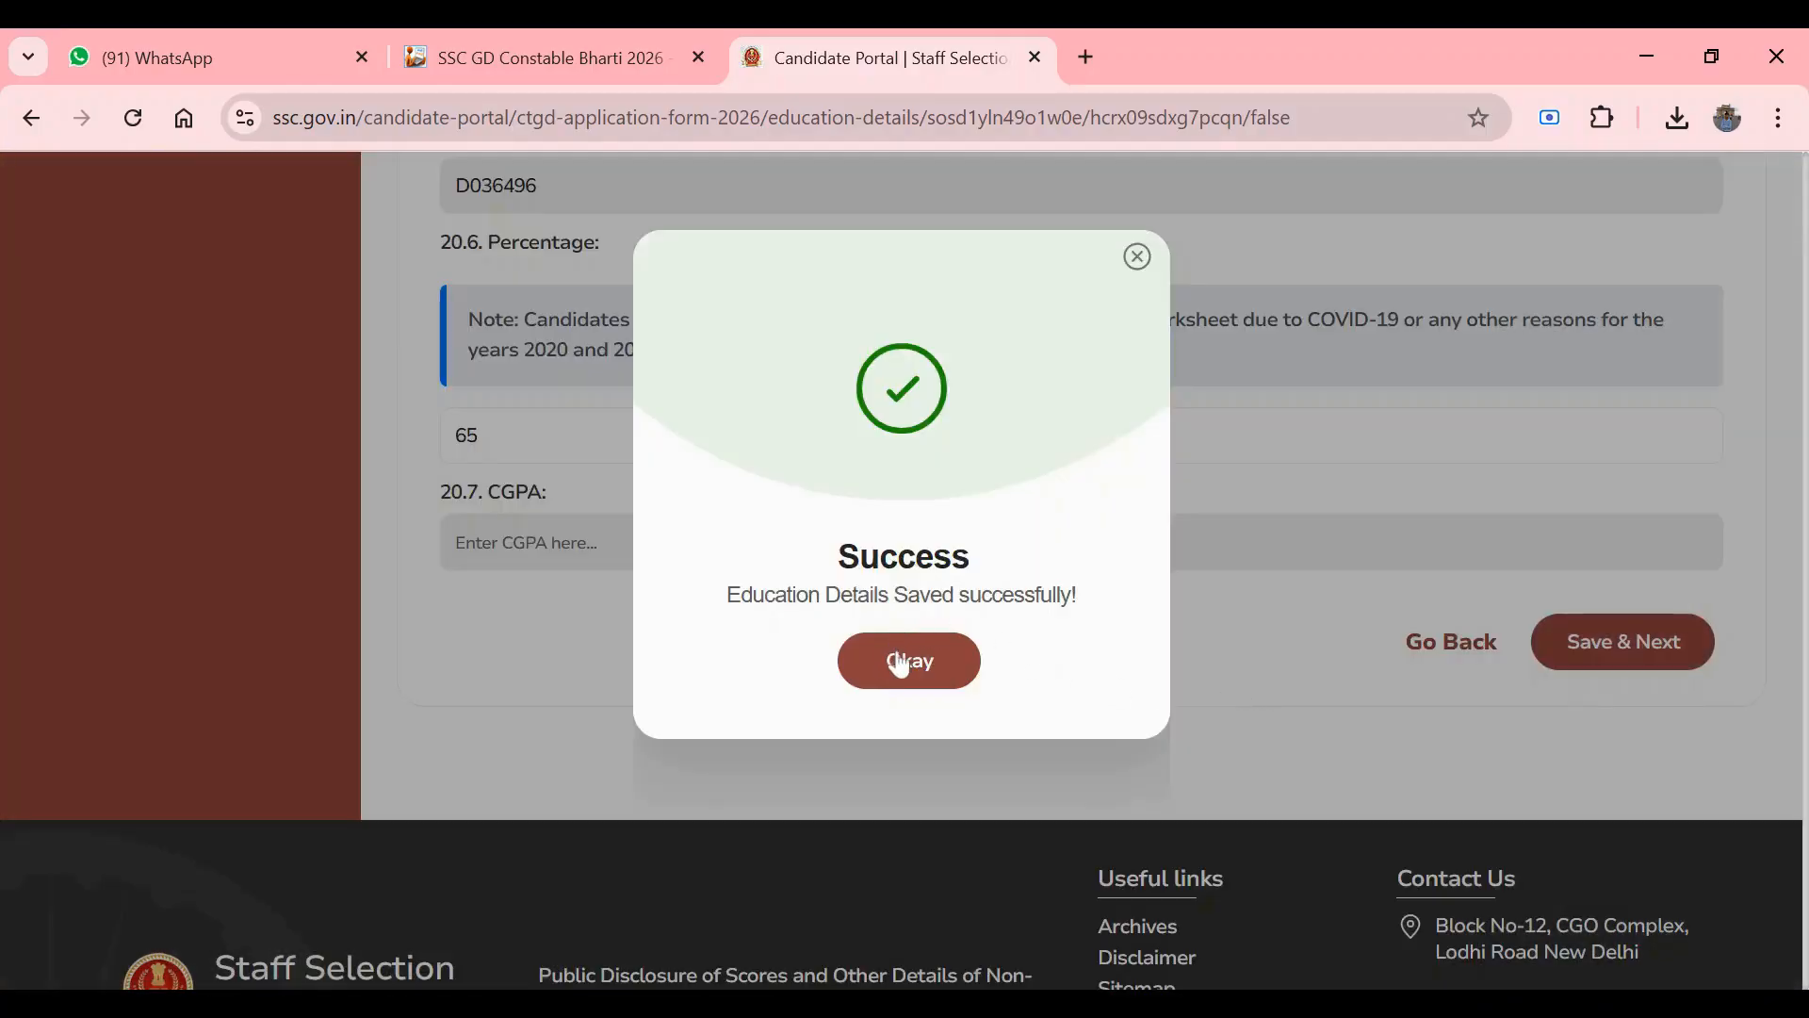
left_click(900, 662)
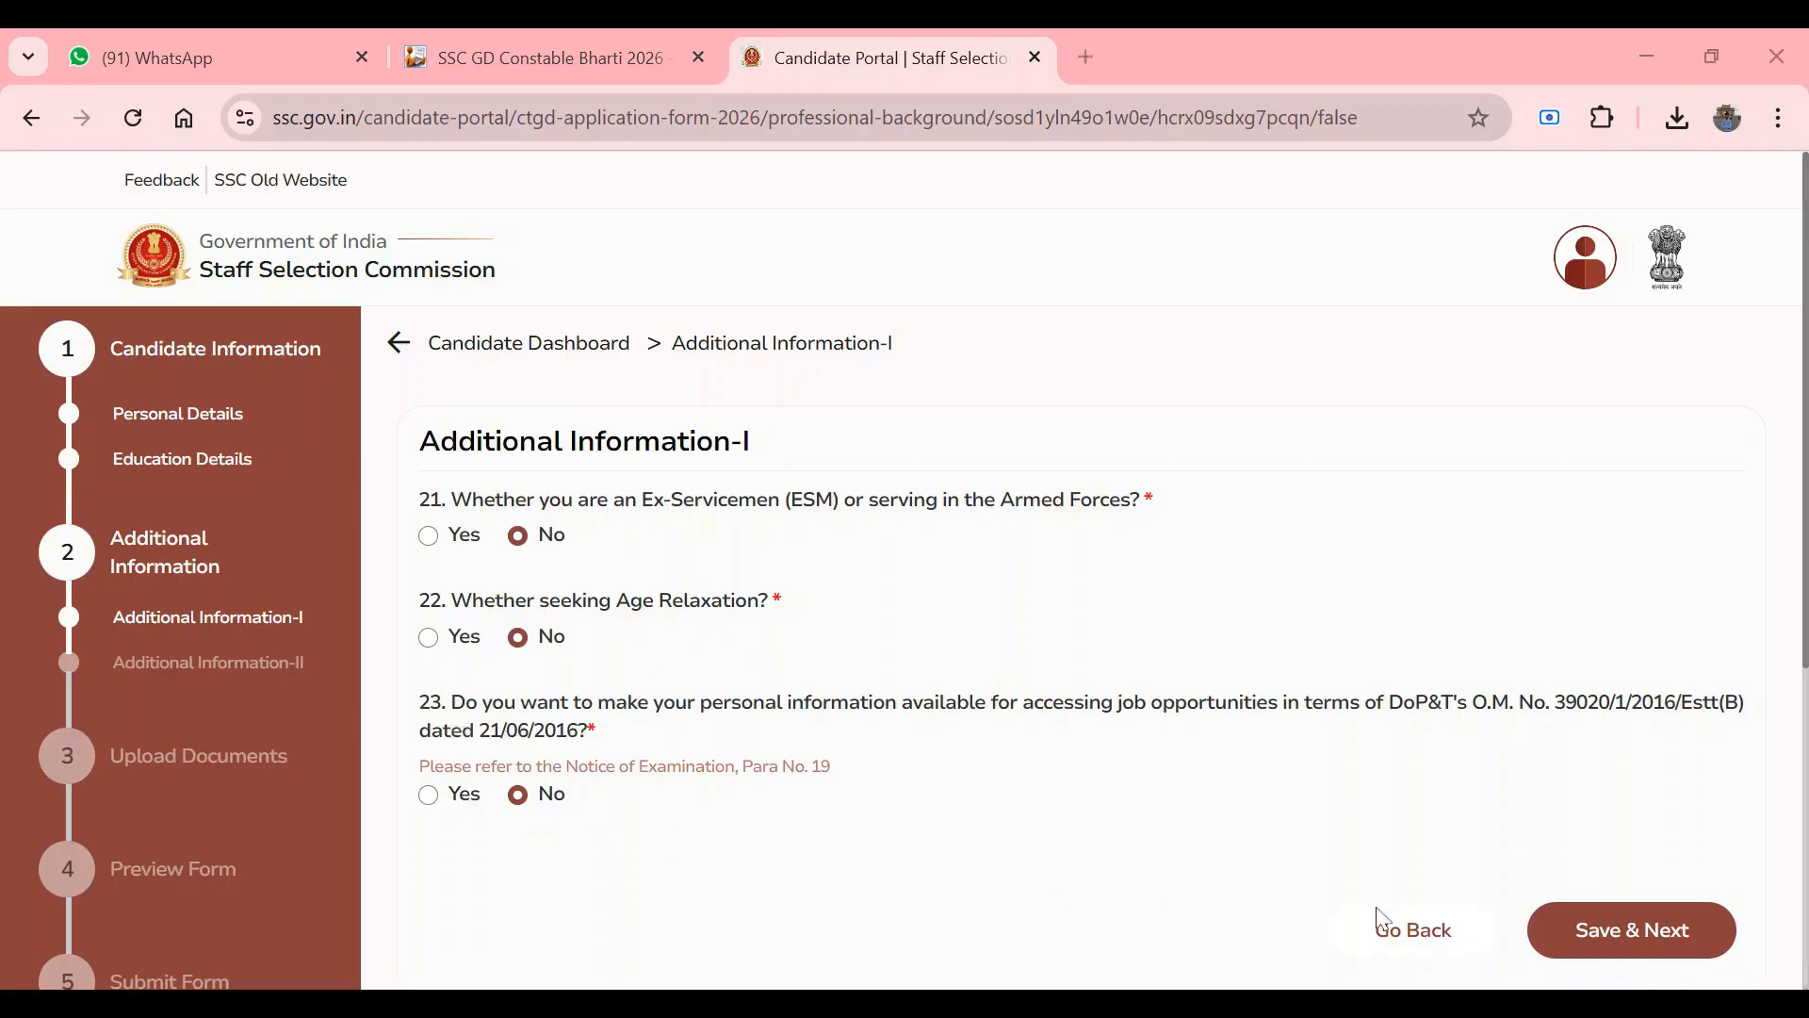
Save Additional Information-I with all three answers No and acknowledge the success message.
left_click(1606, 938)
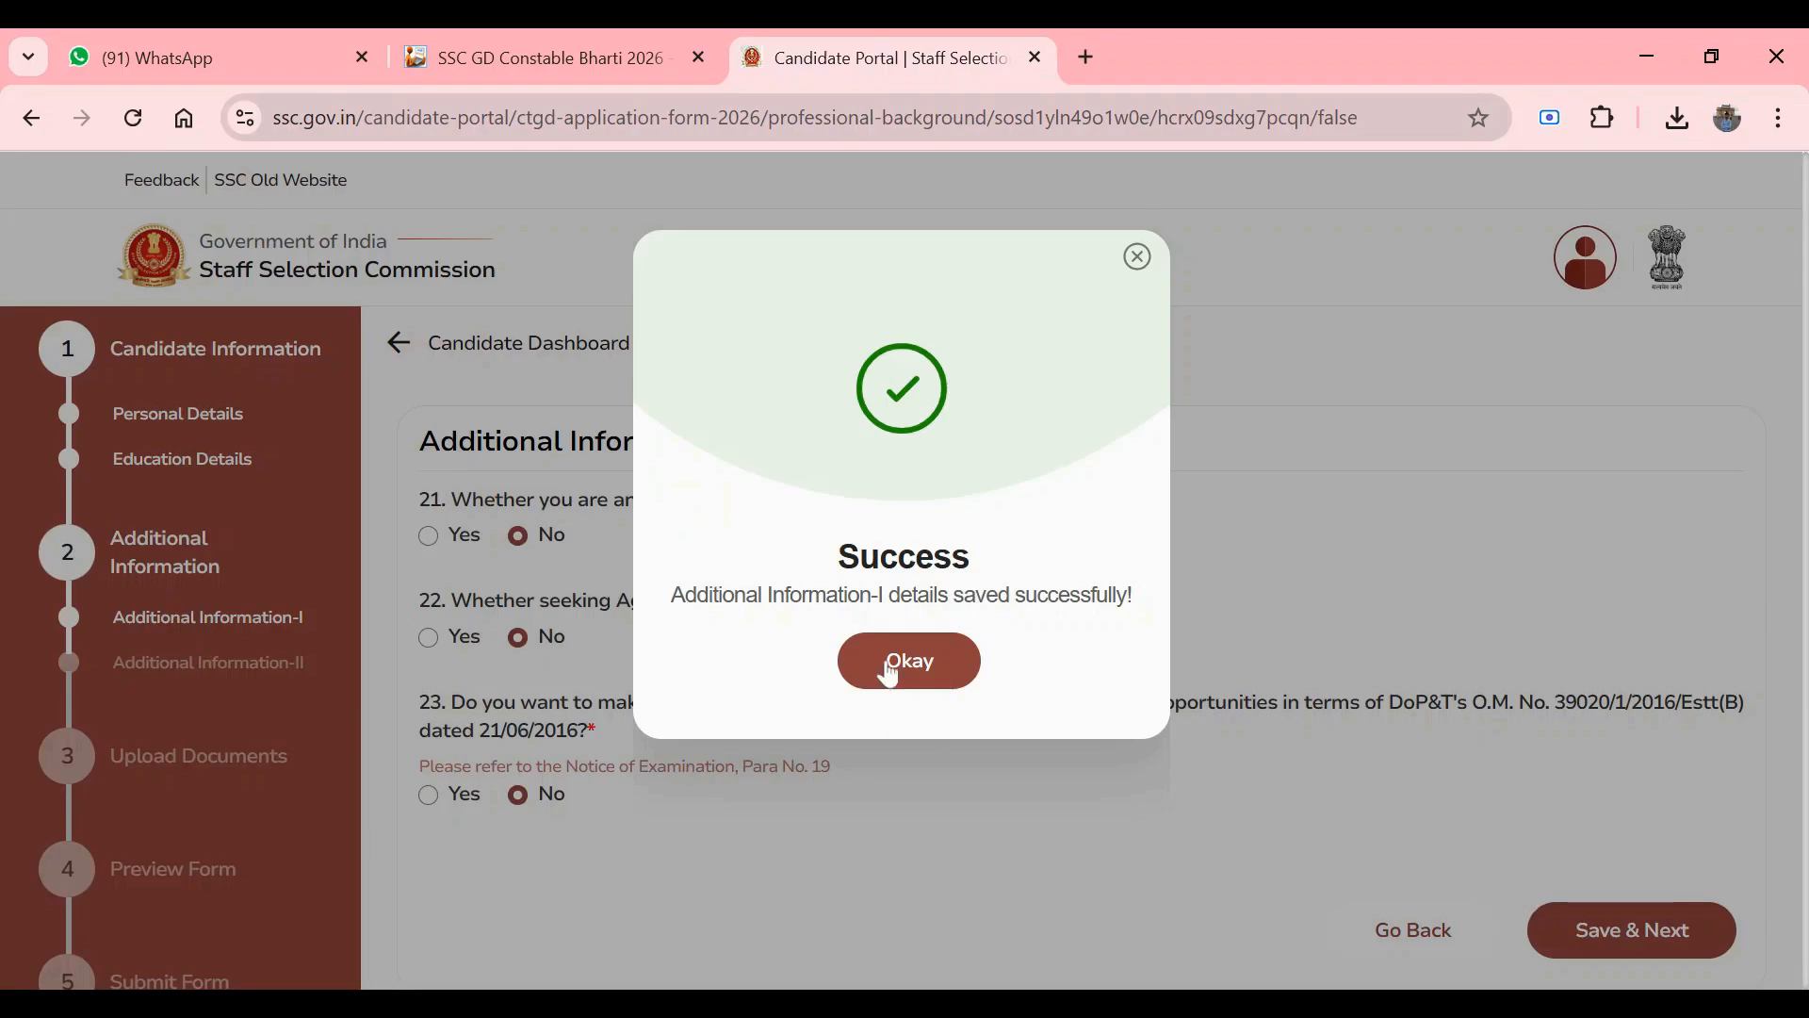
left_click(890, 673)
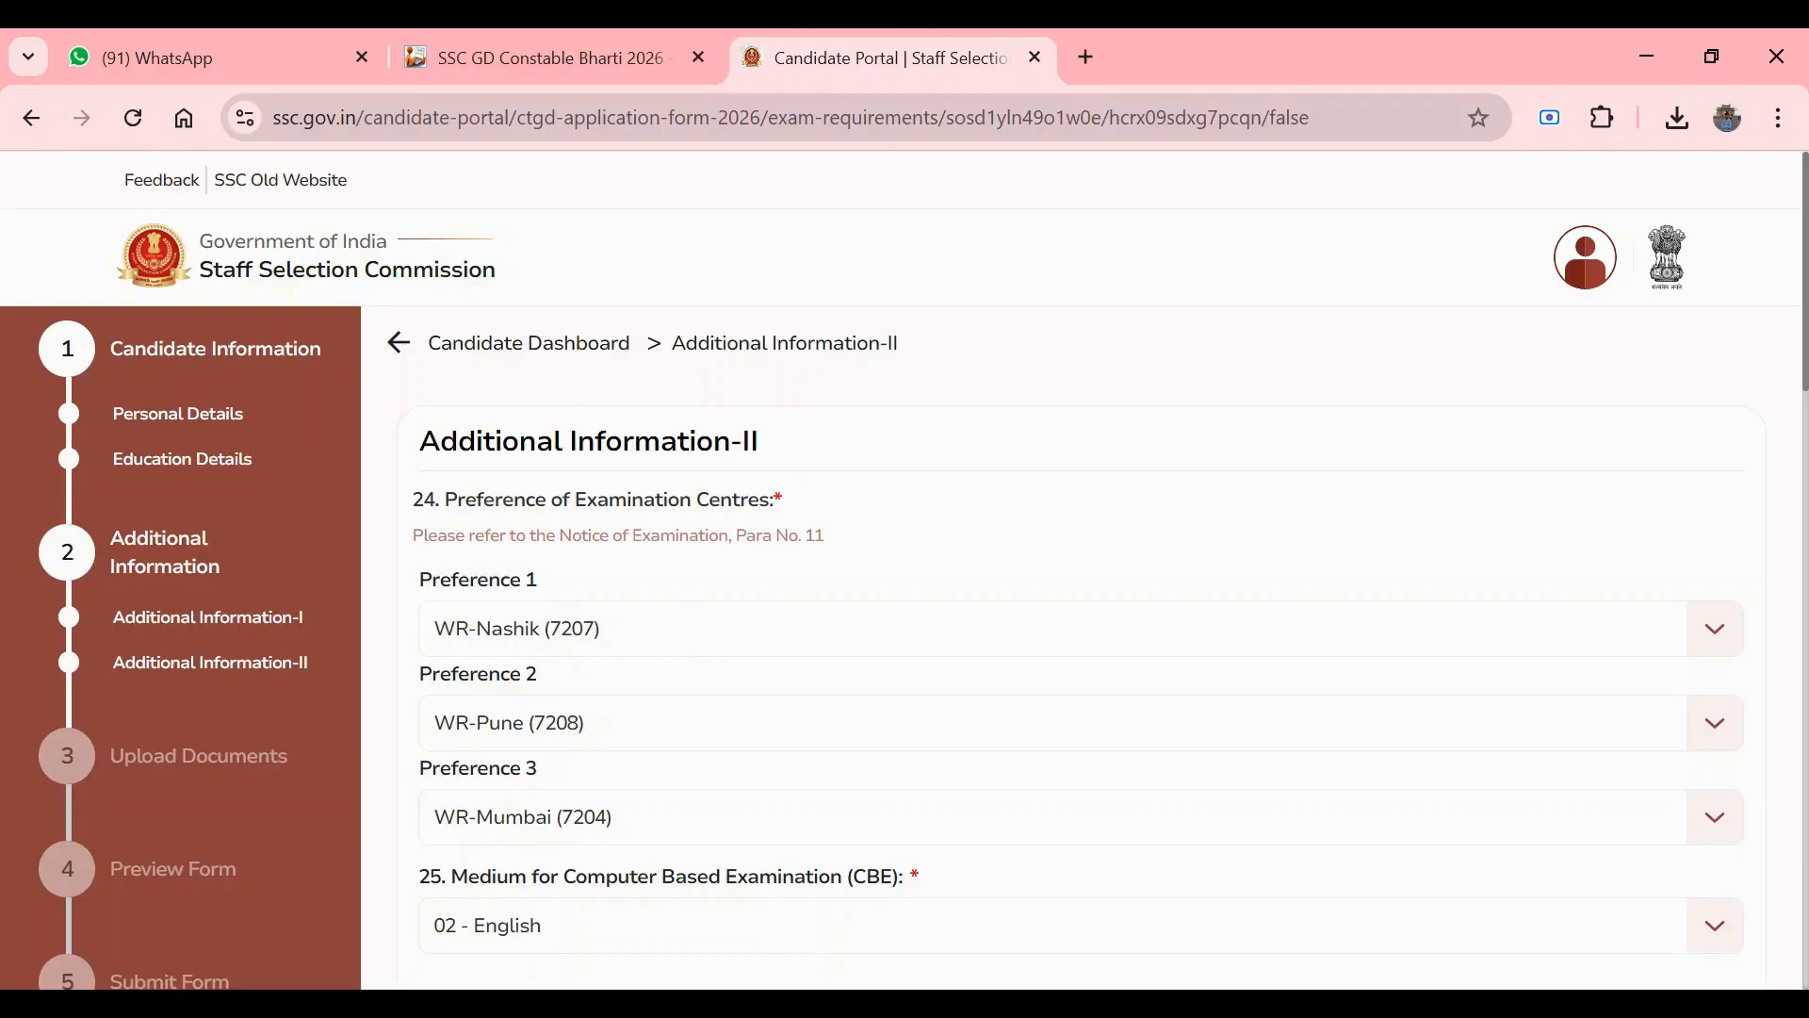
Review the exam centre list for Preference 1 and keep WR-Nashik selected.
left_click(1717, 633)
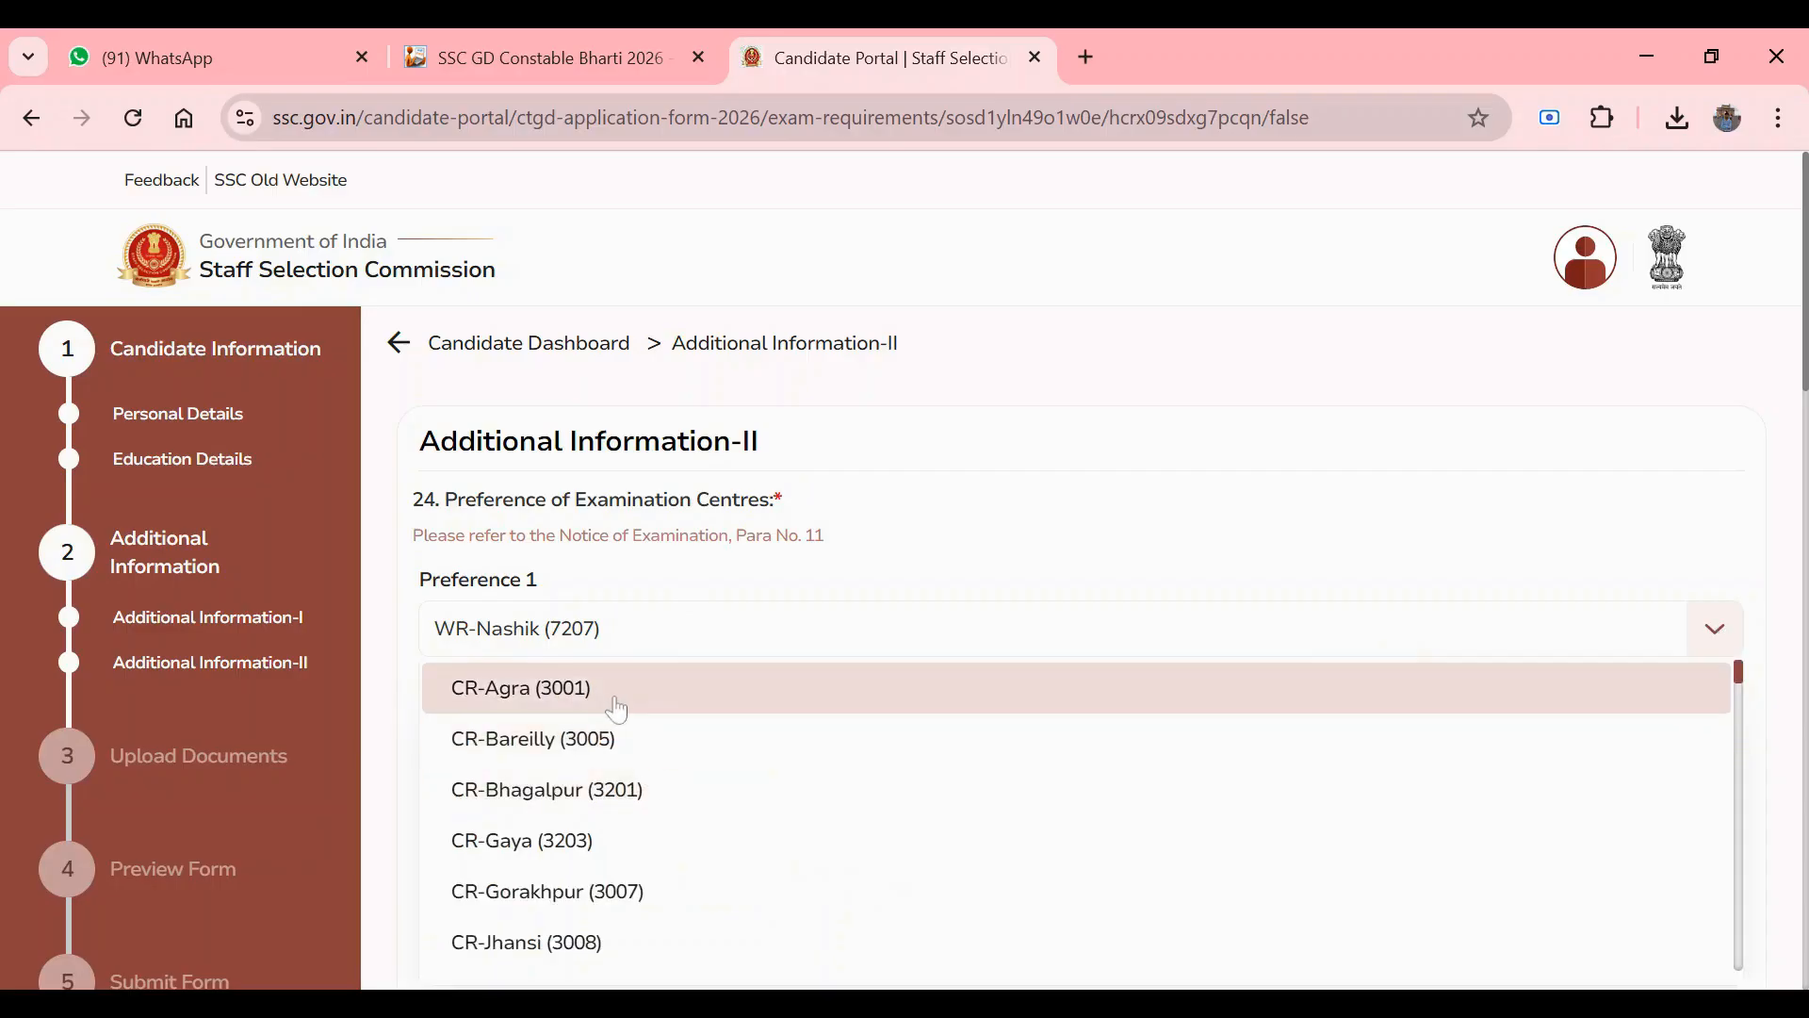
scroll(716, 829, "down", 6)
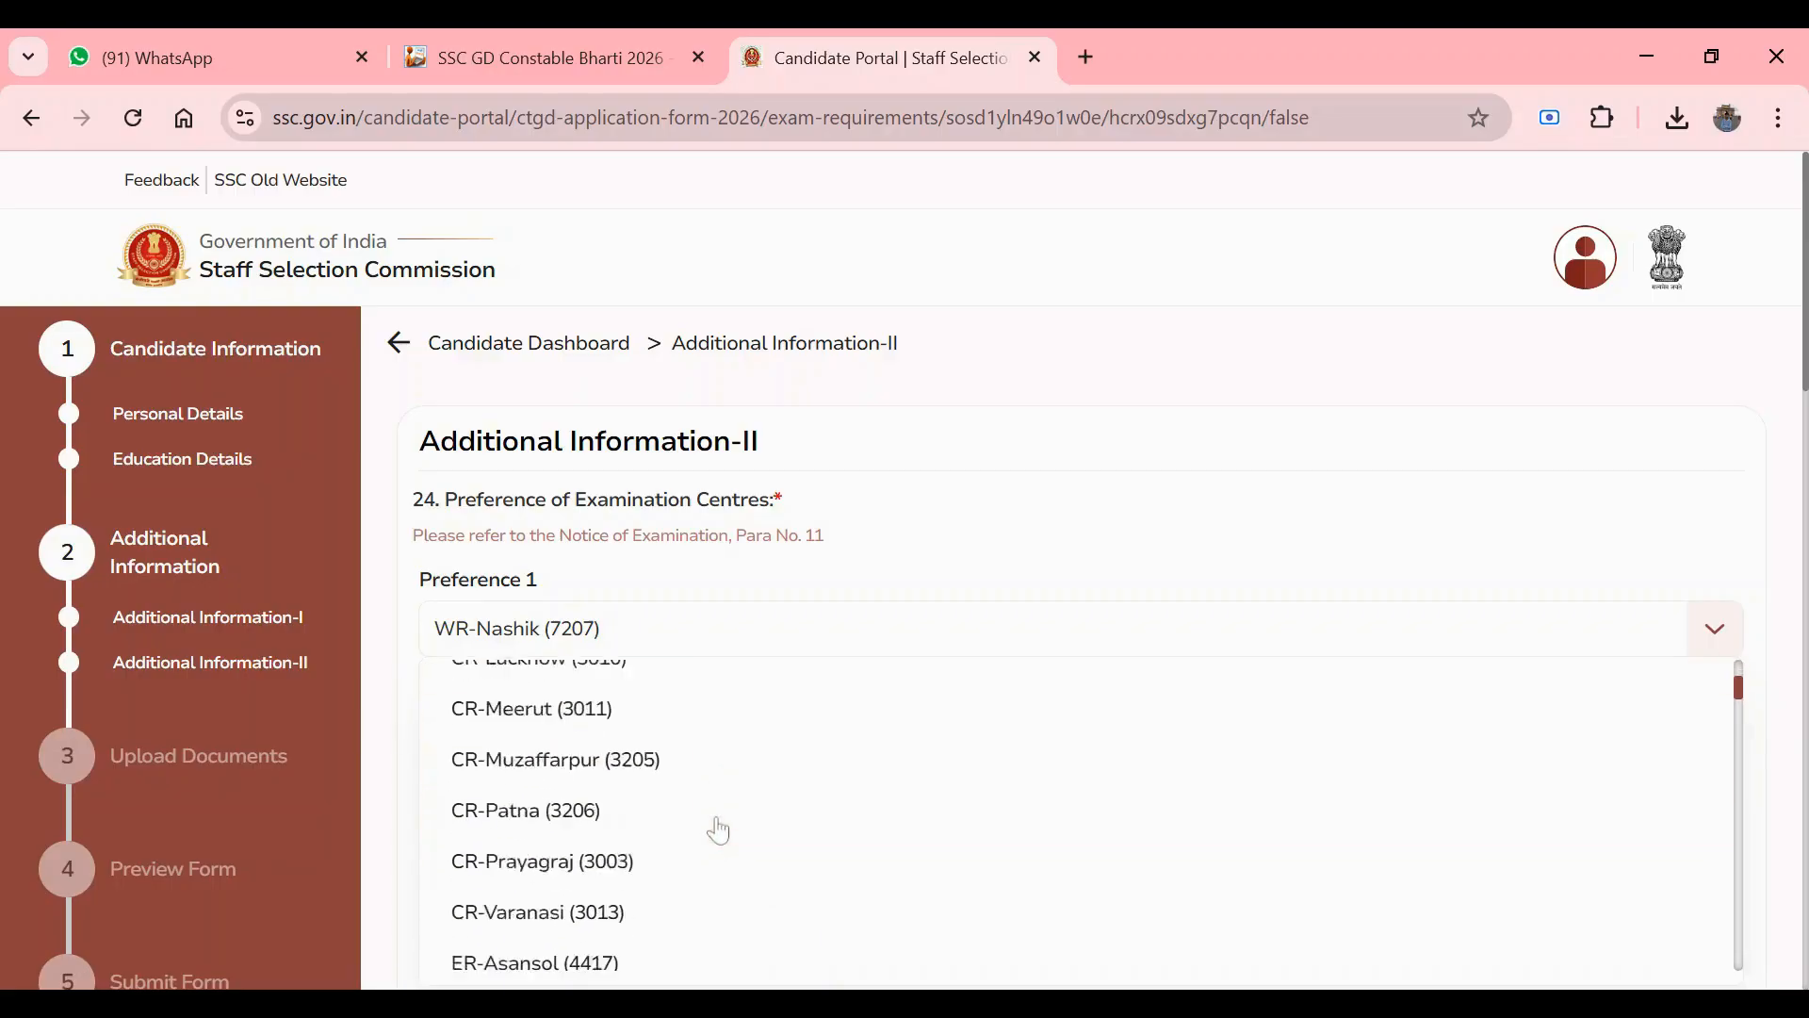
scroll(719, 831, "down", 15)
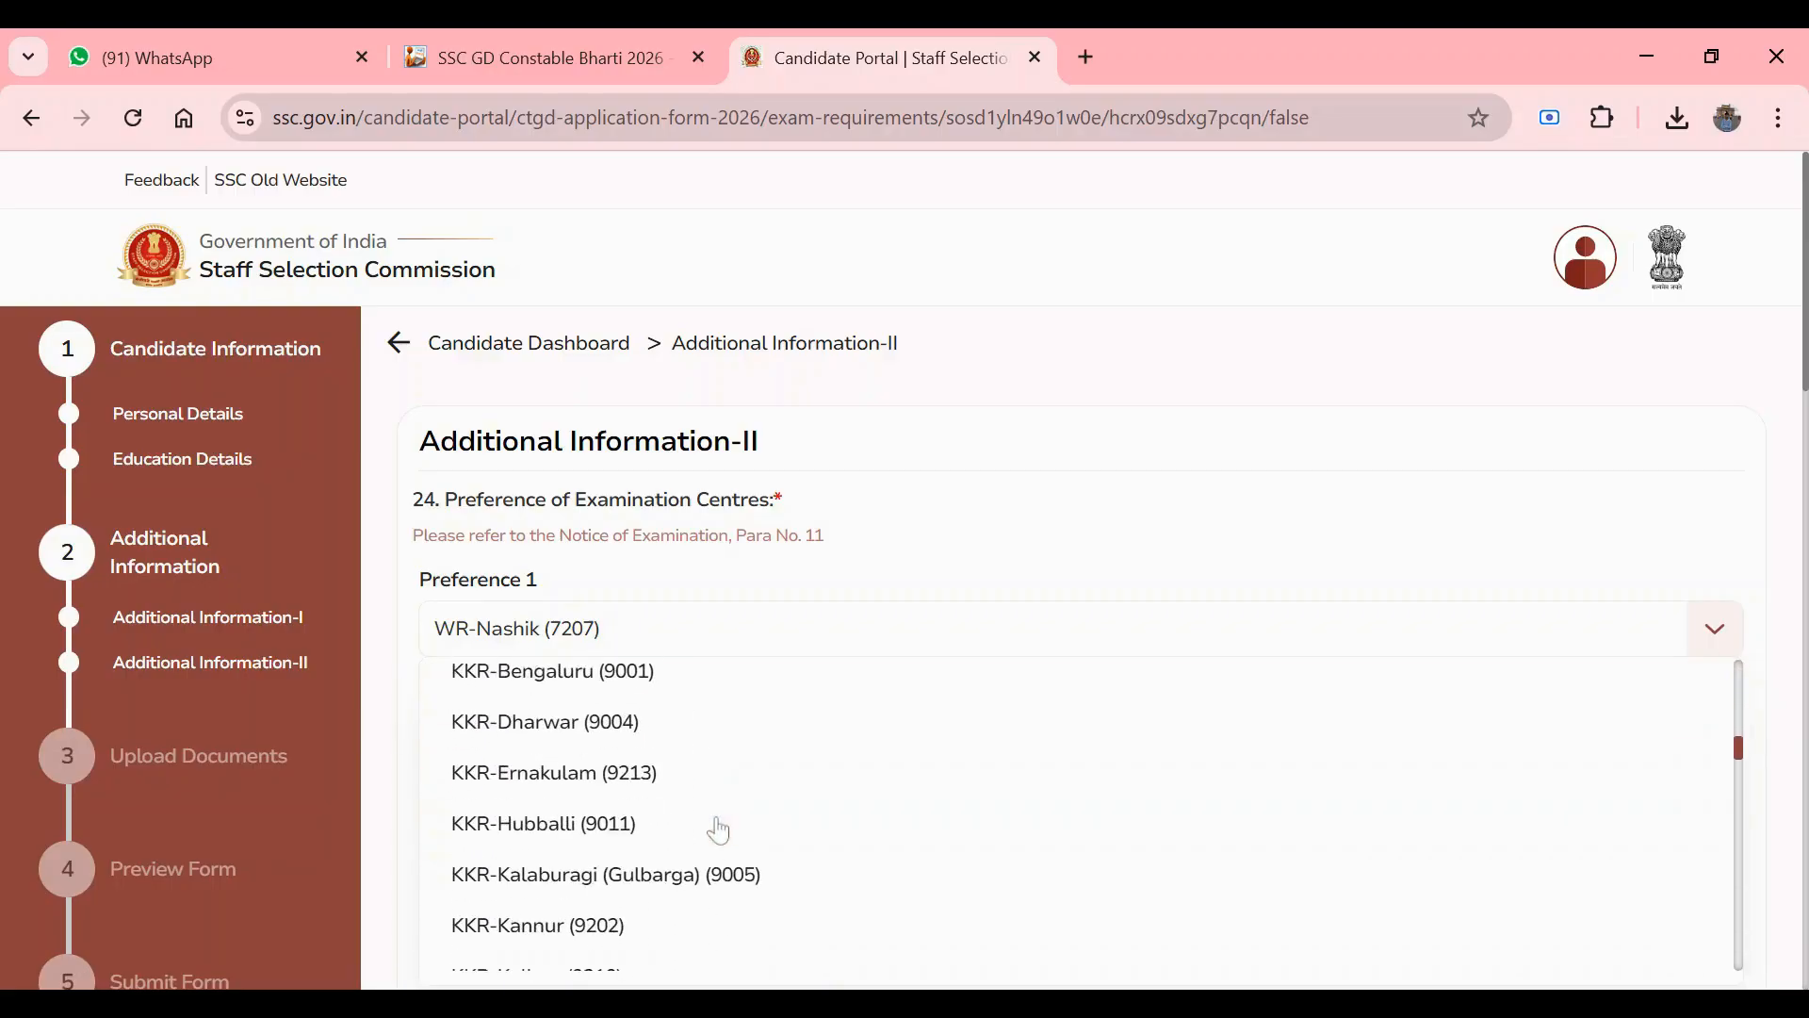
scroll(719, 831, "down", 15)
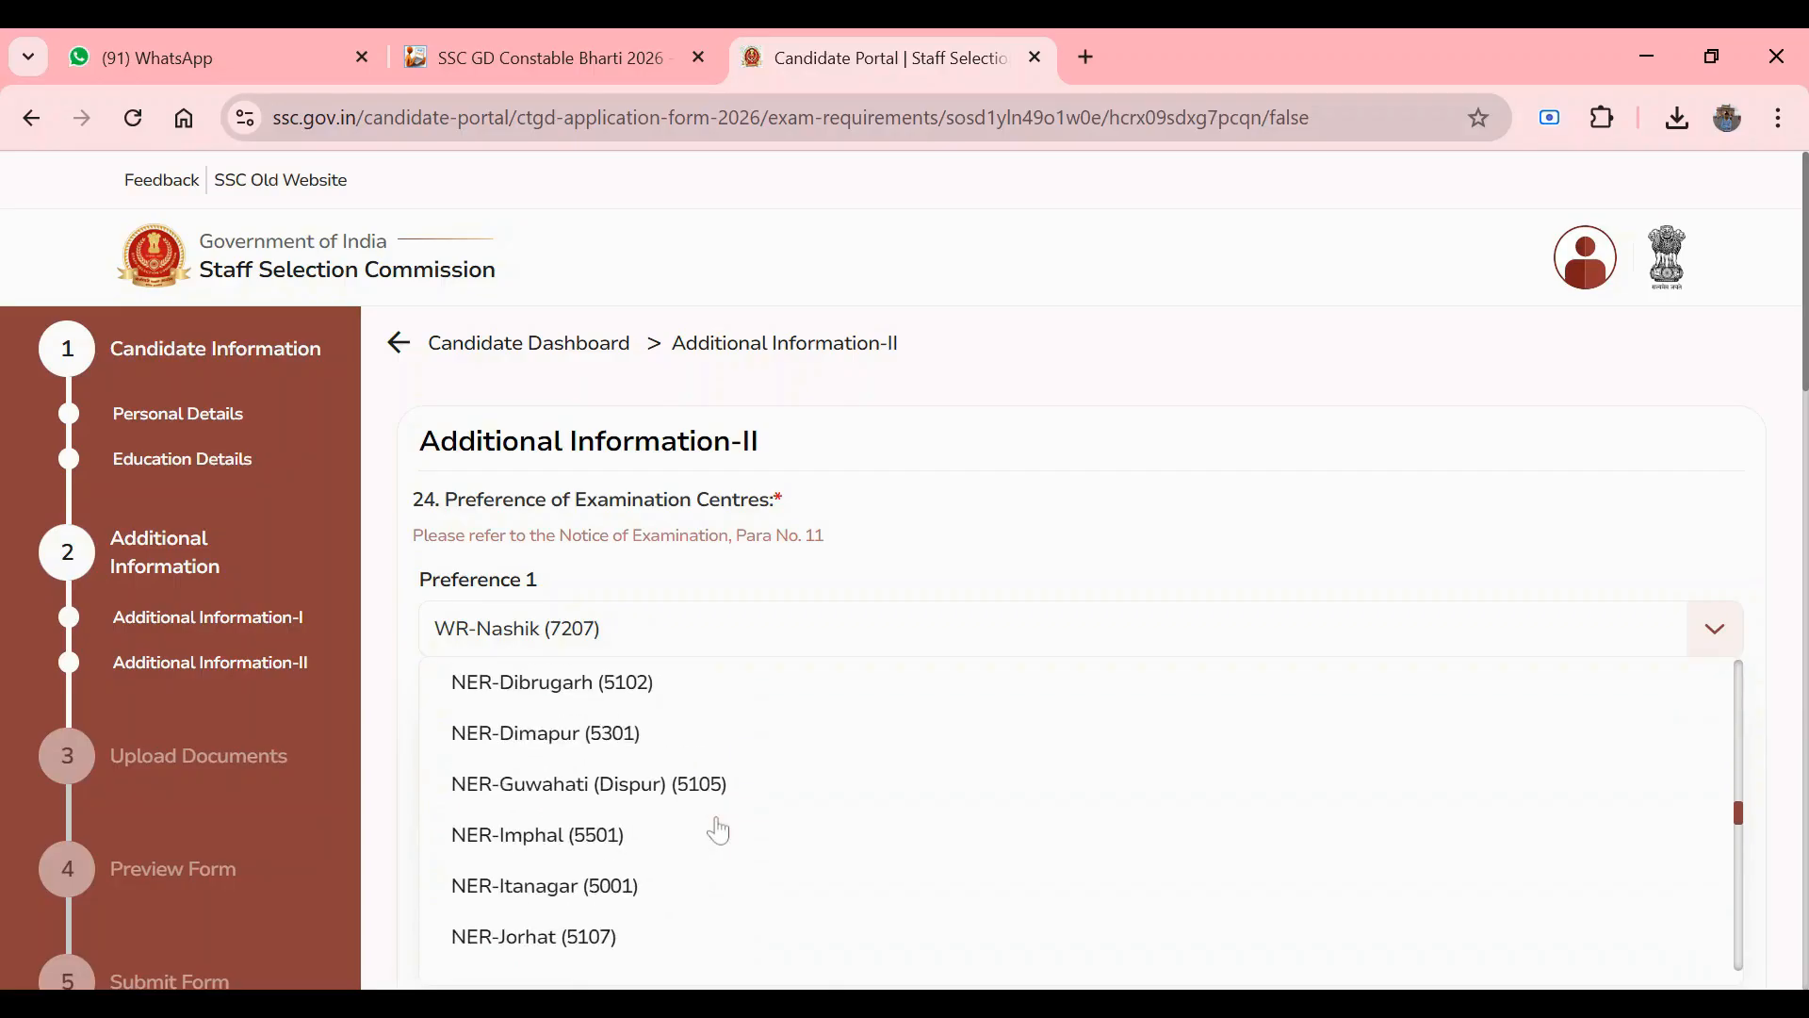
scroll(719, 831, "down", 12)
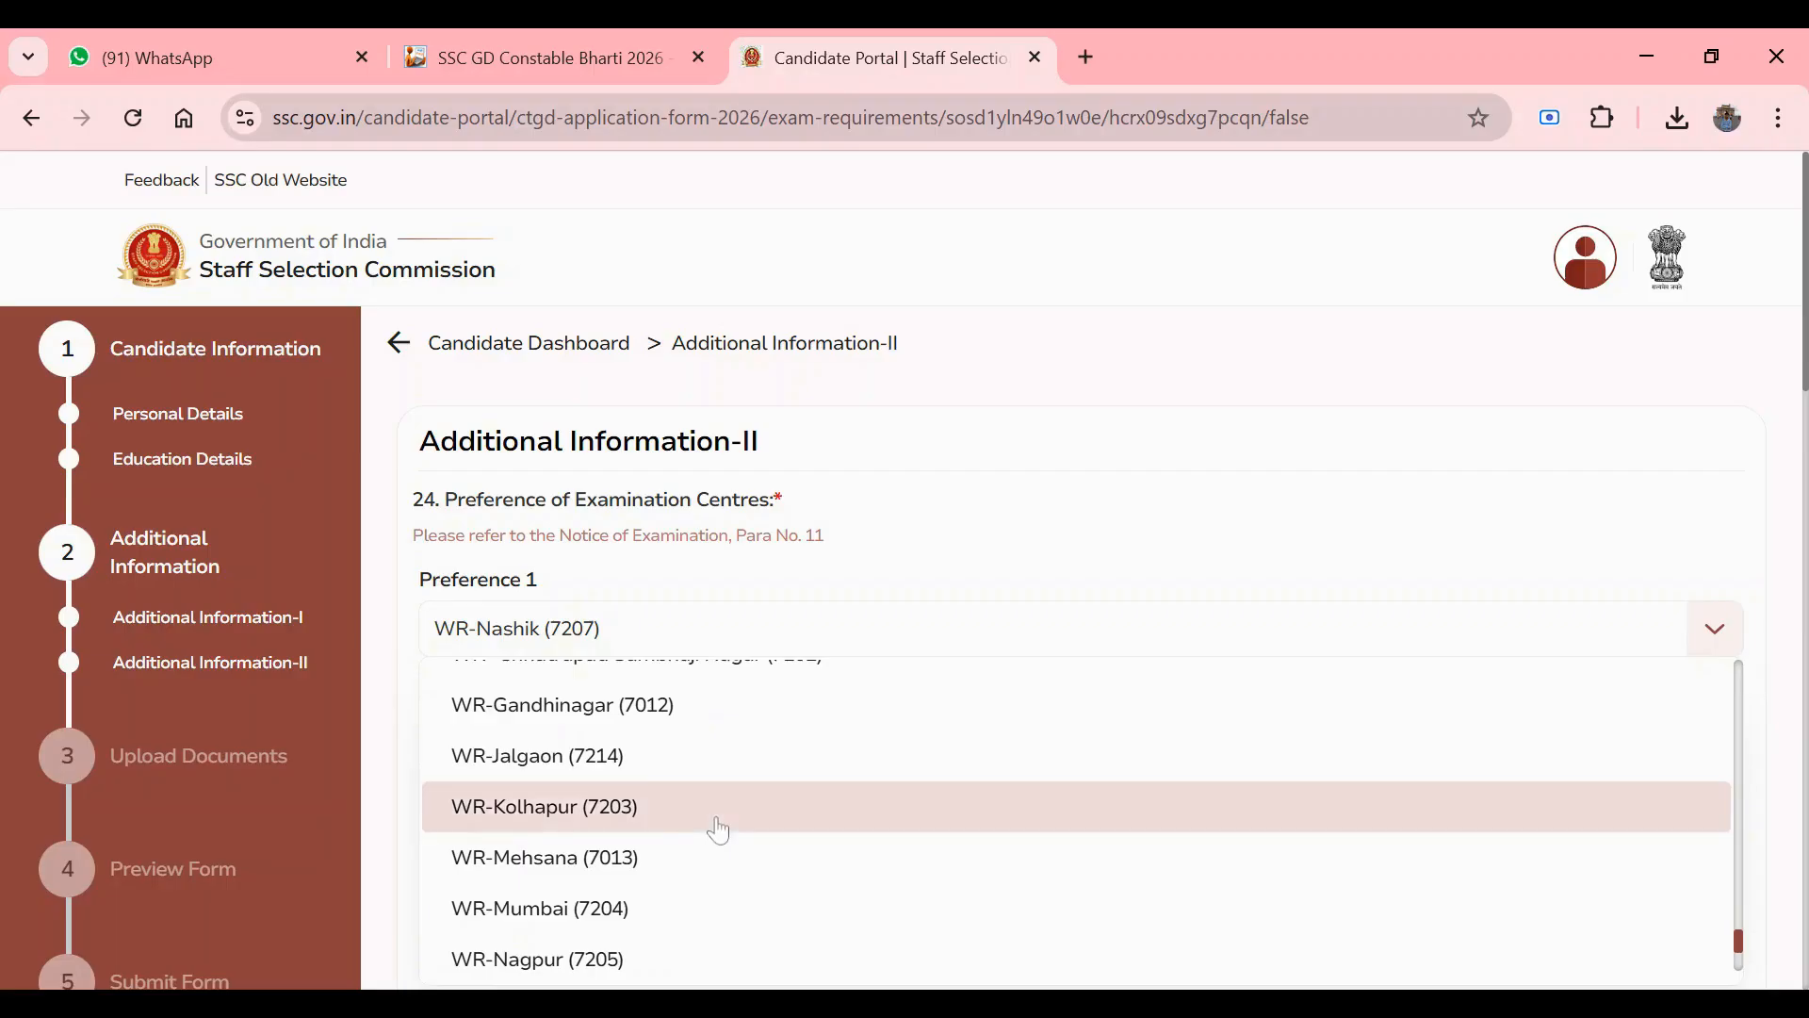
scroll(702, 821, "up", 3)
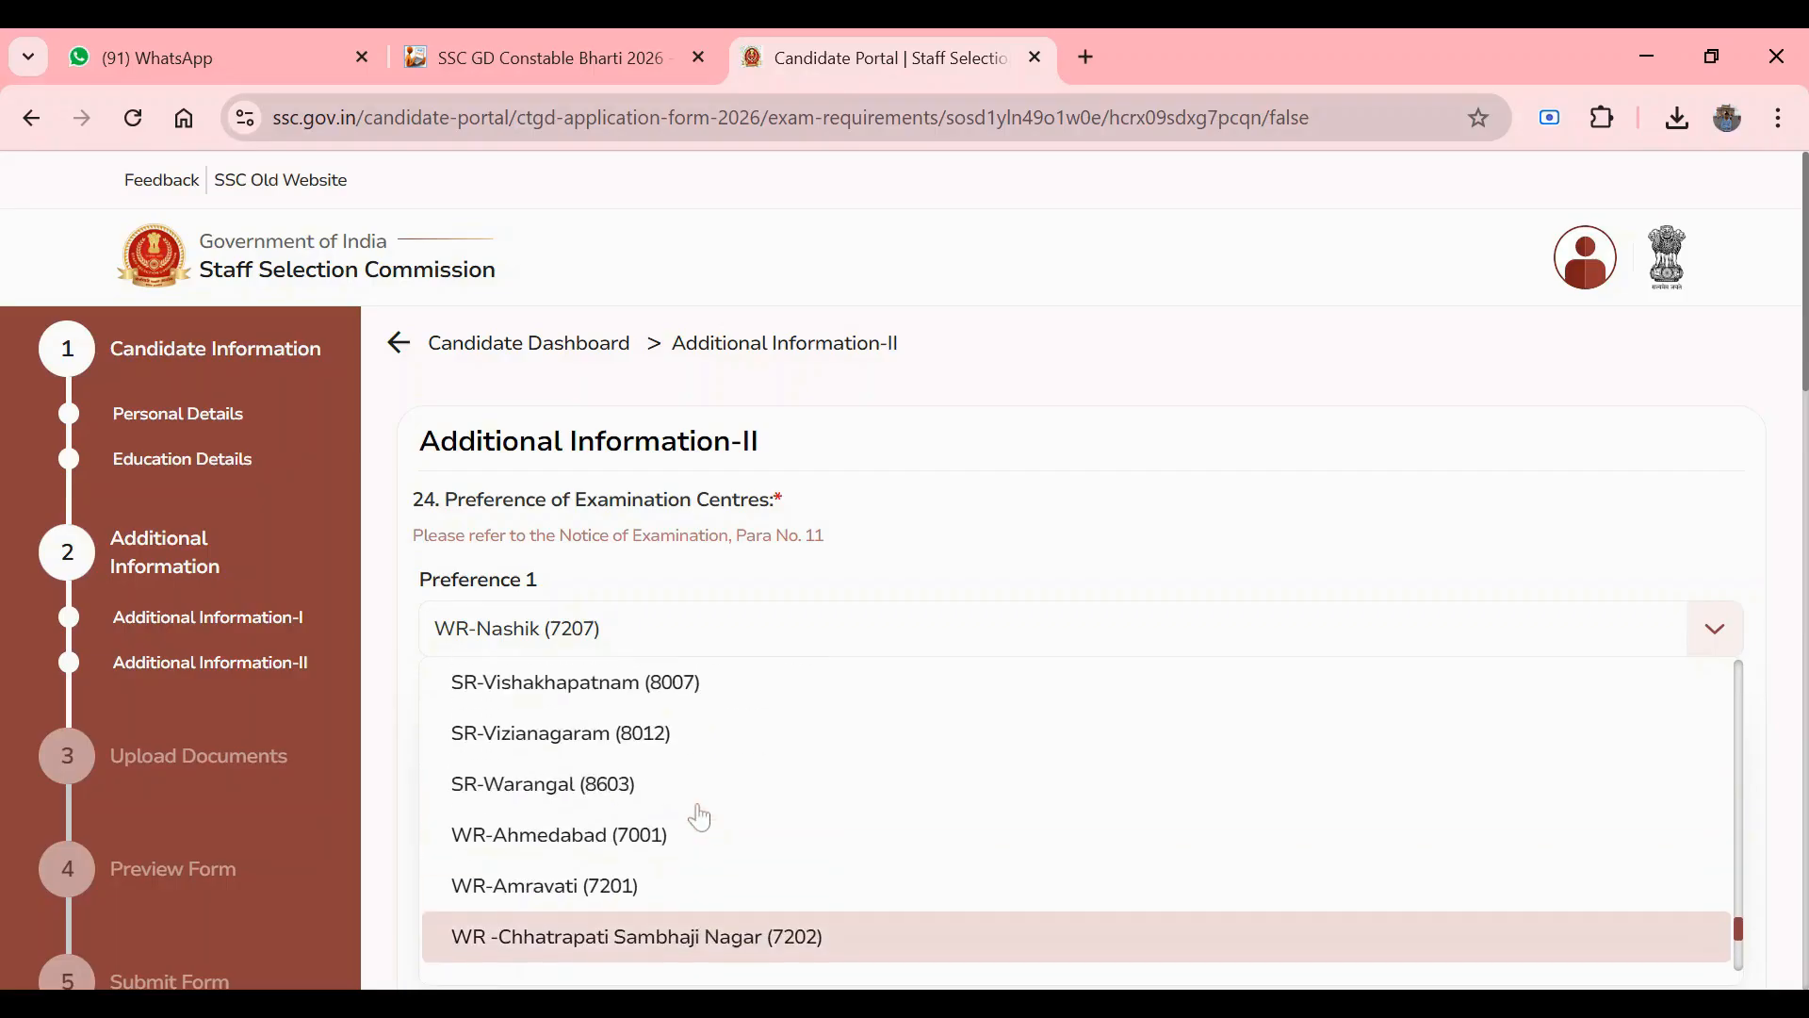
scroll(701, 816, "down", 5)
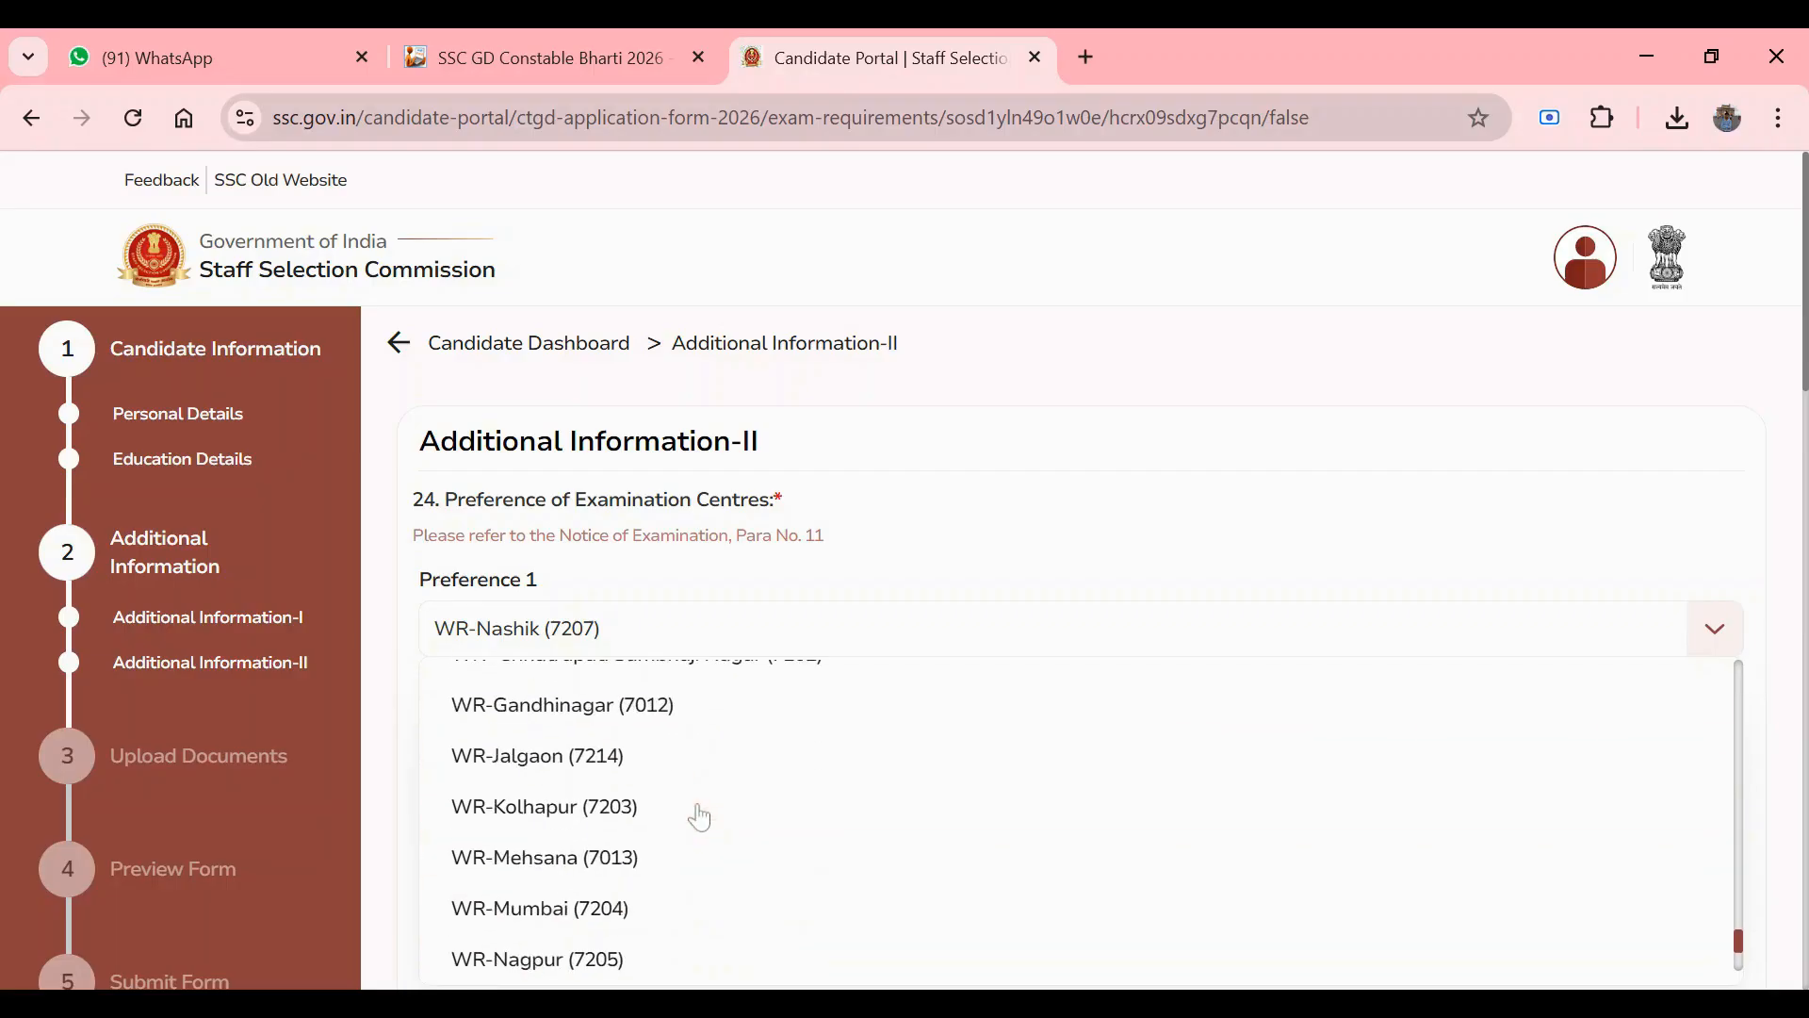
scroll(700, 816, "down", 3)
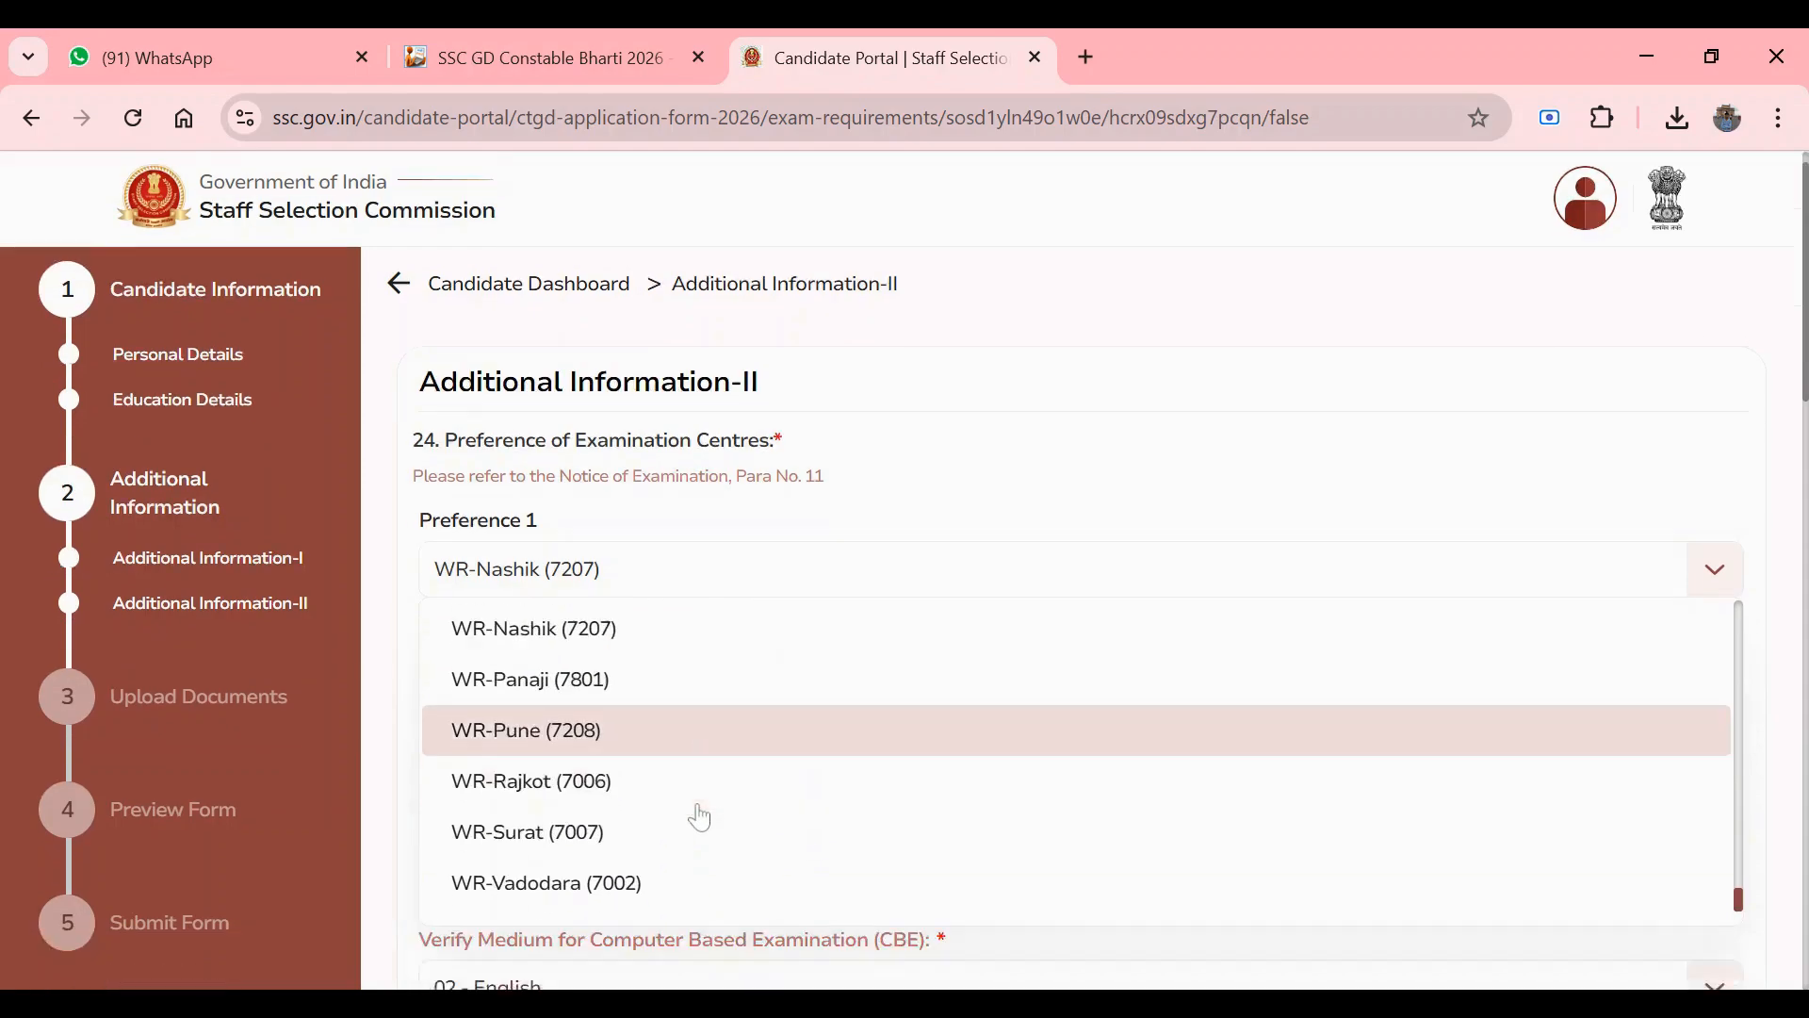
left_click(386, 541)
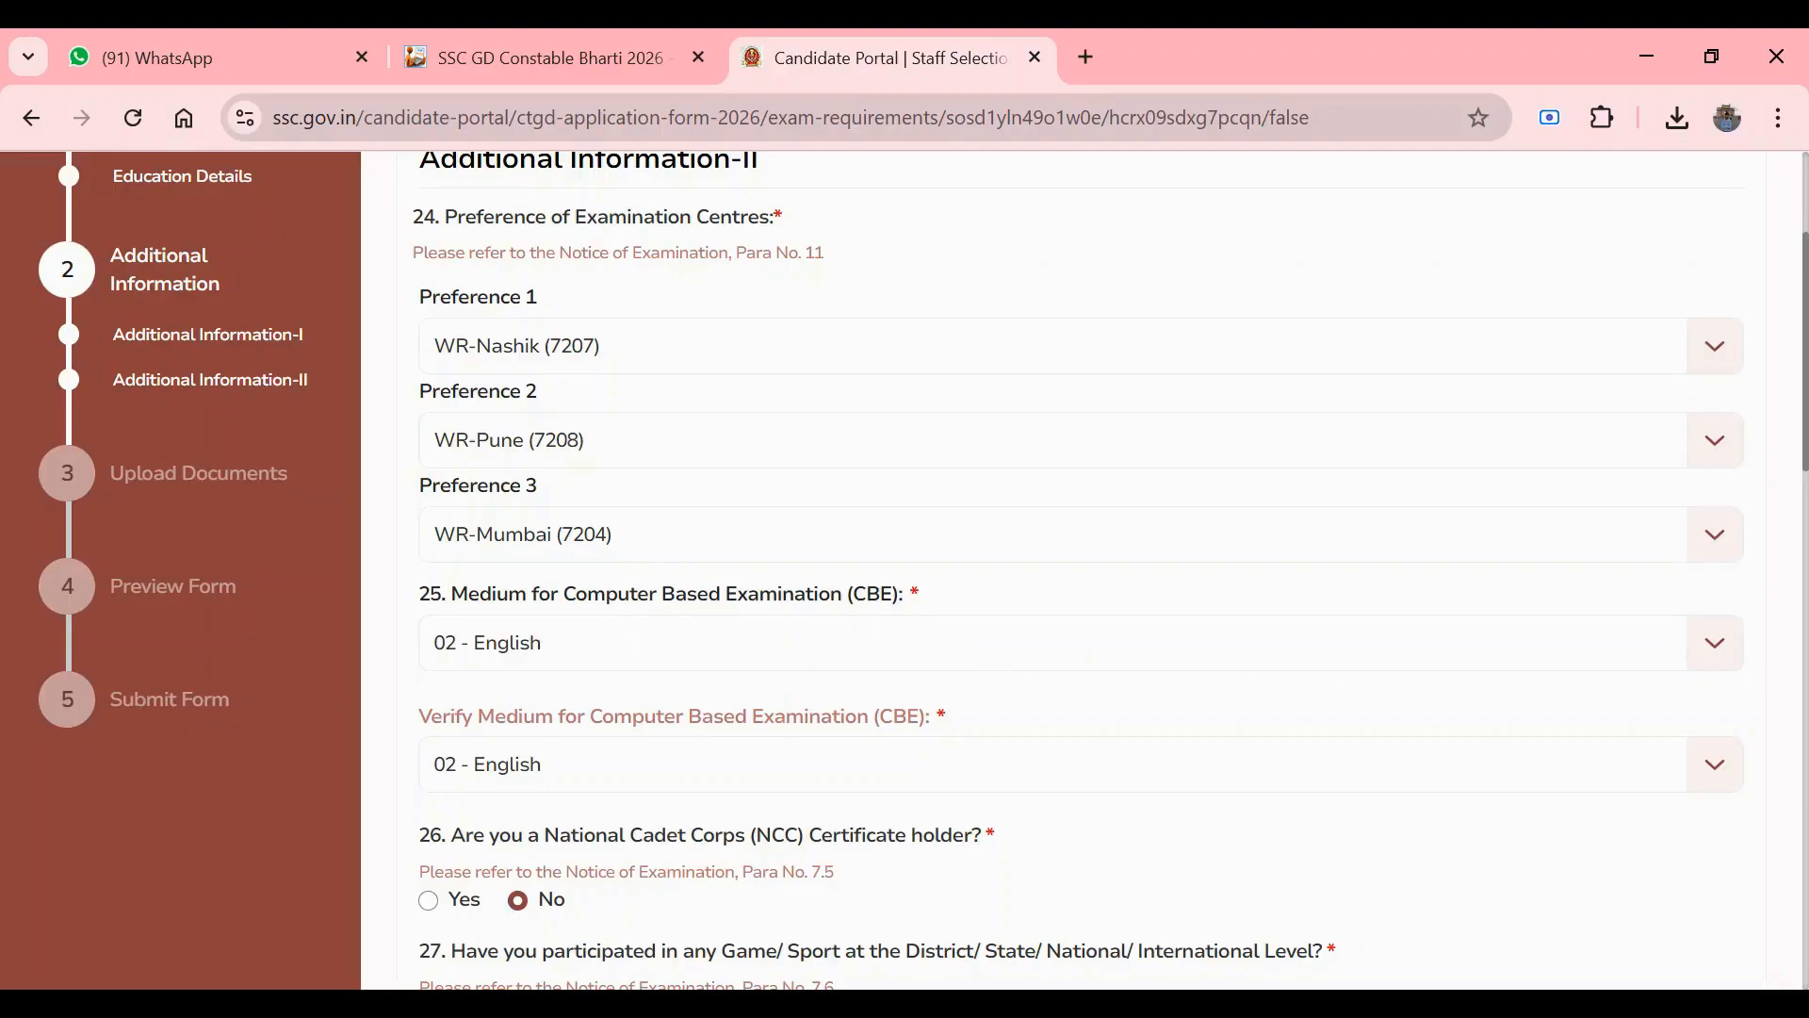
Set the Medium for CBE to 02 - English.
left_click(1710, 665)
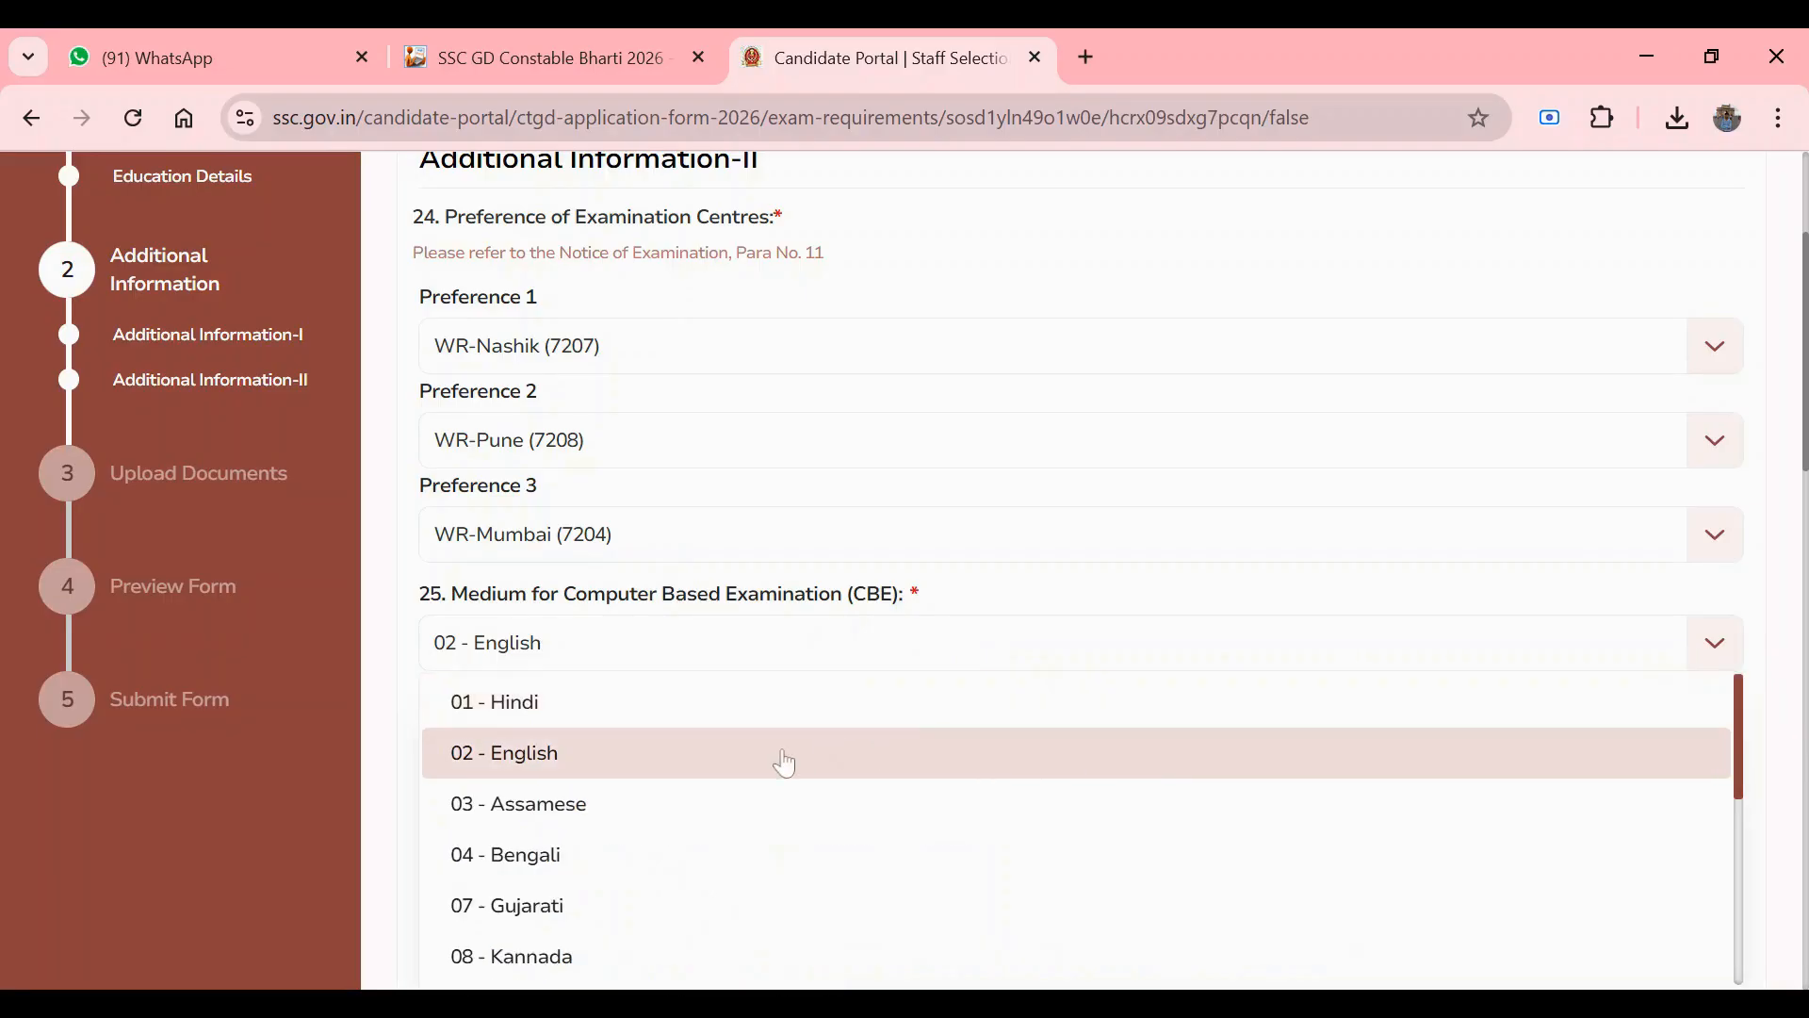
left_click(754, 766)
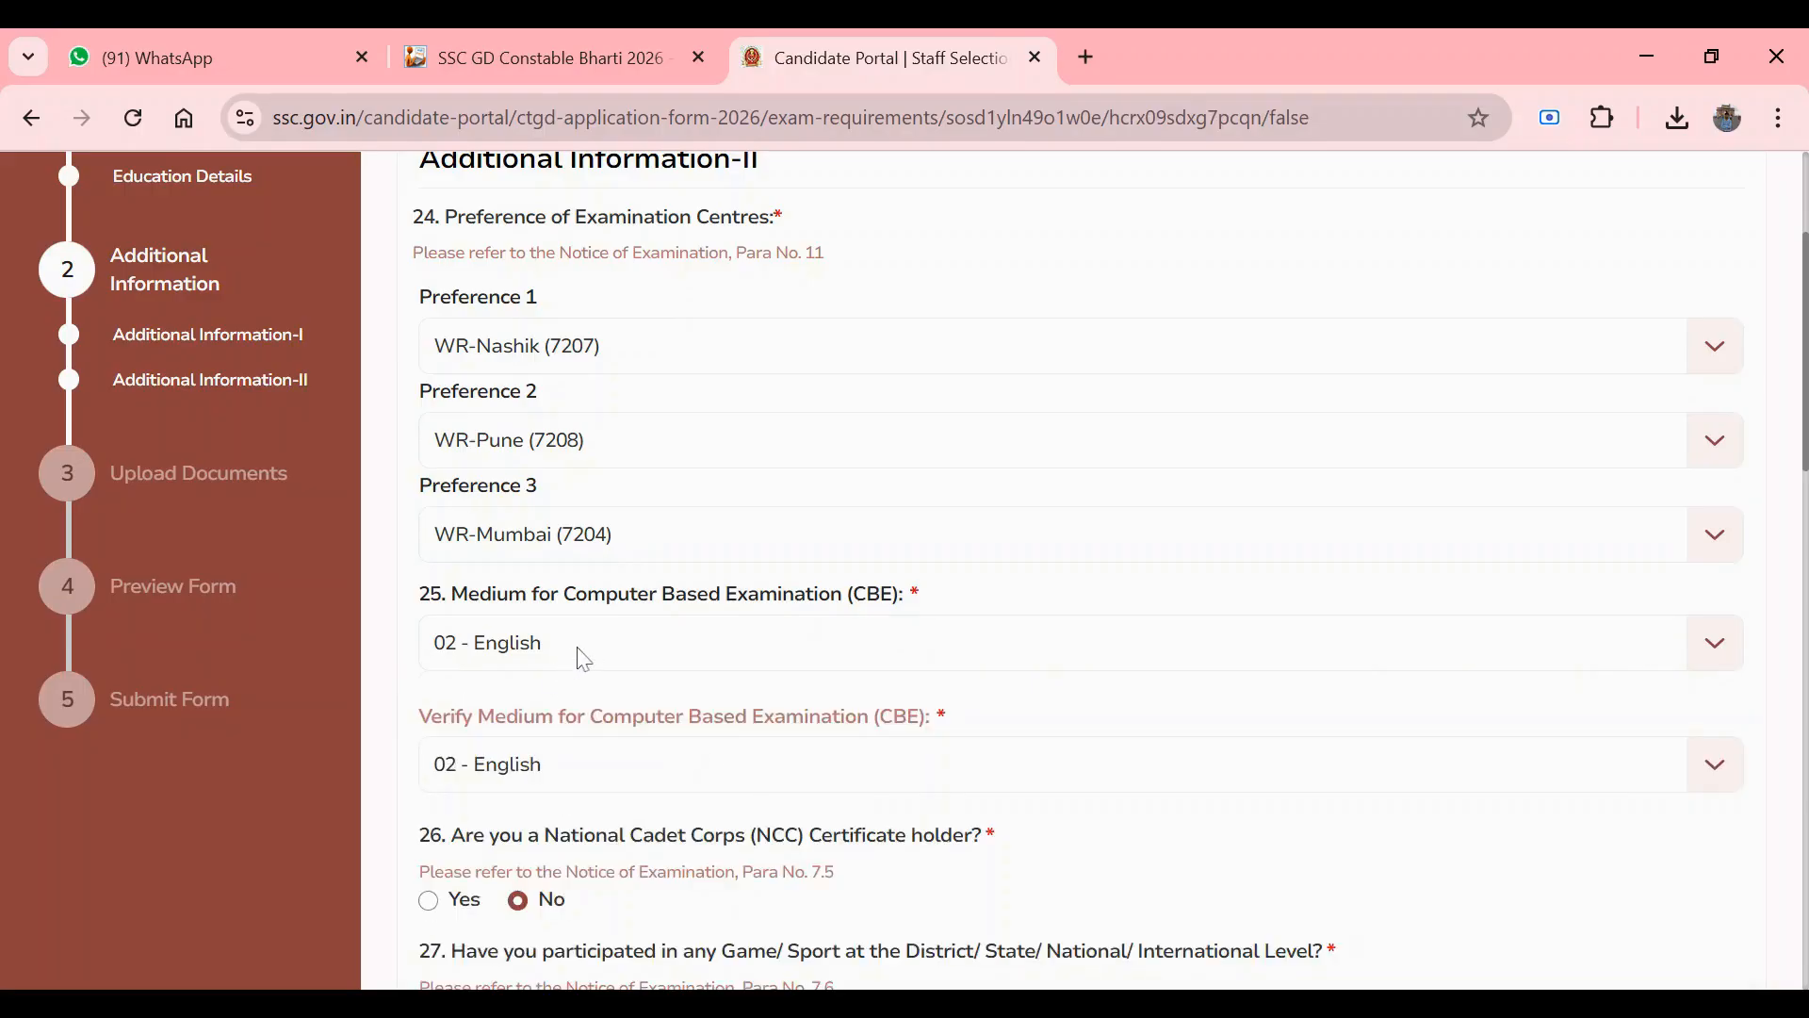
scroll(698, 774, "down", 3)
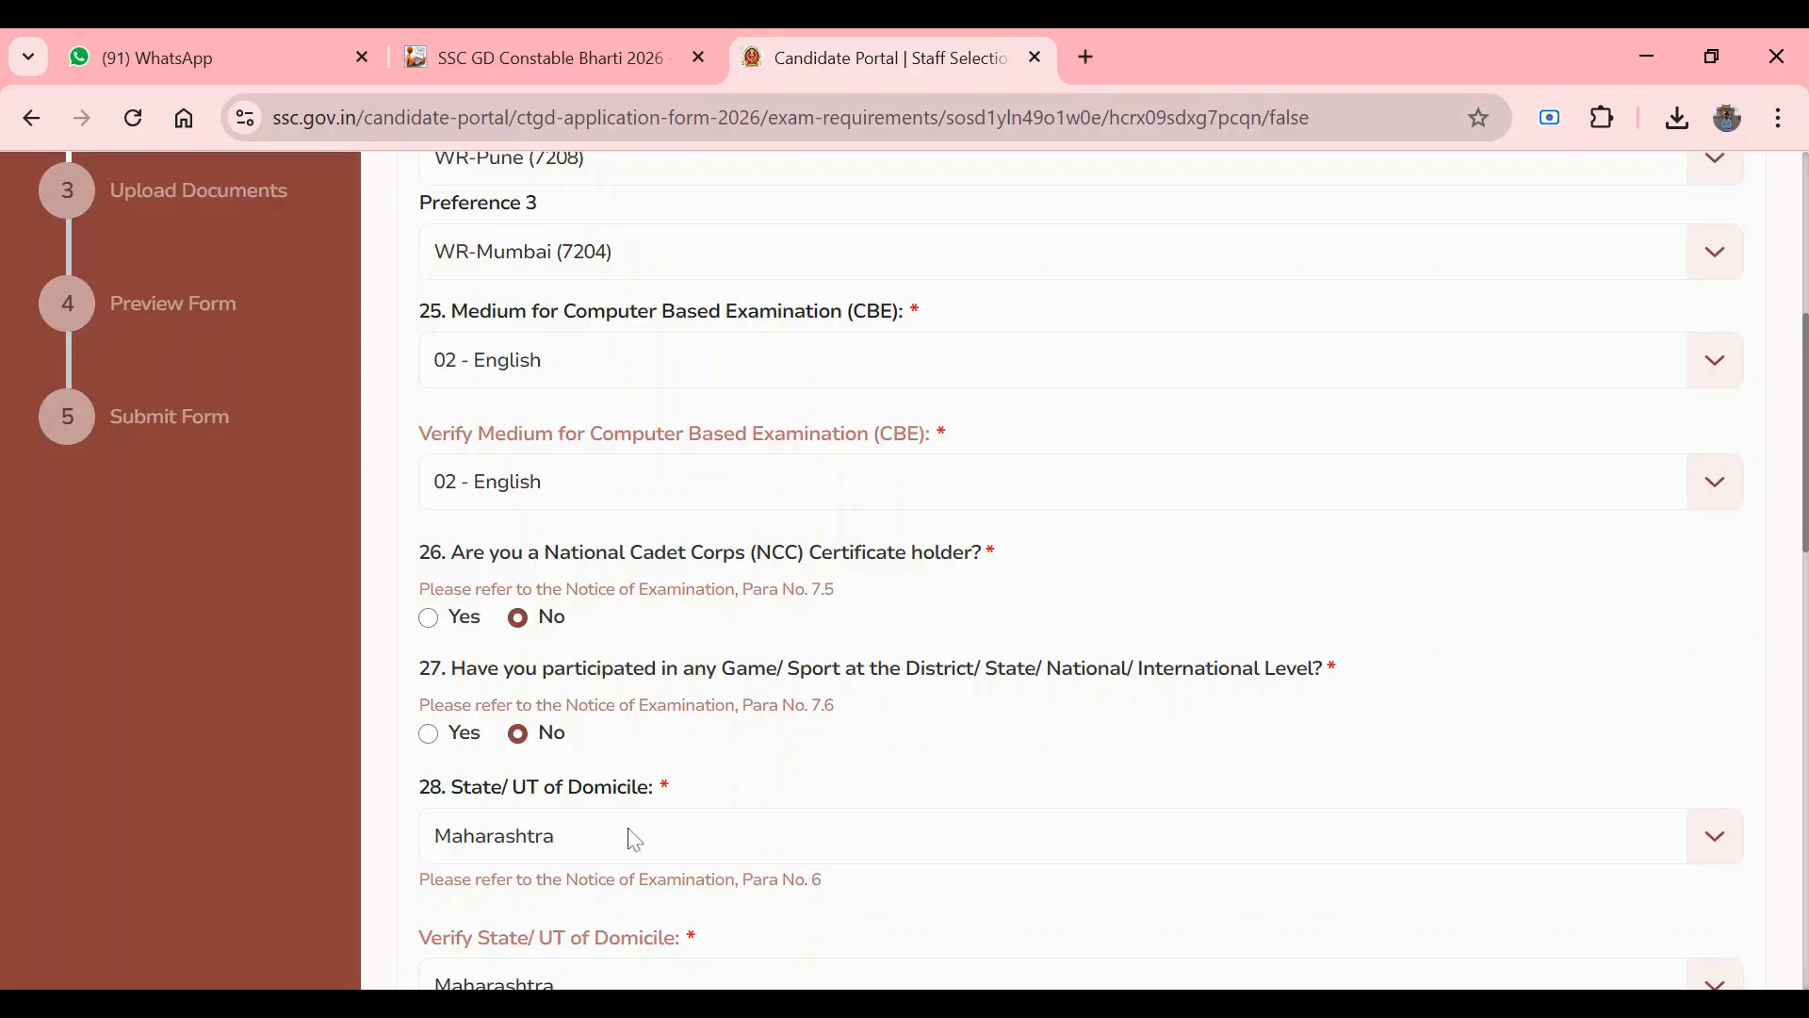
scroll(810, 745, "down", 3)
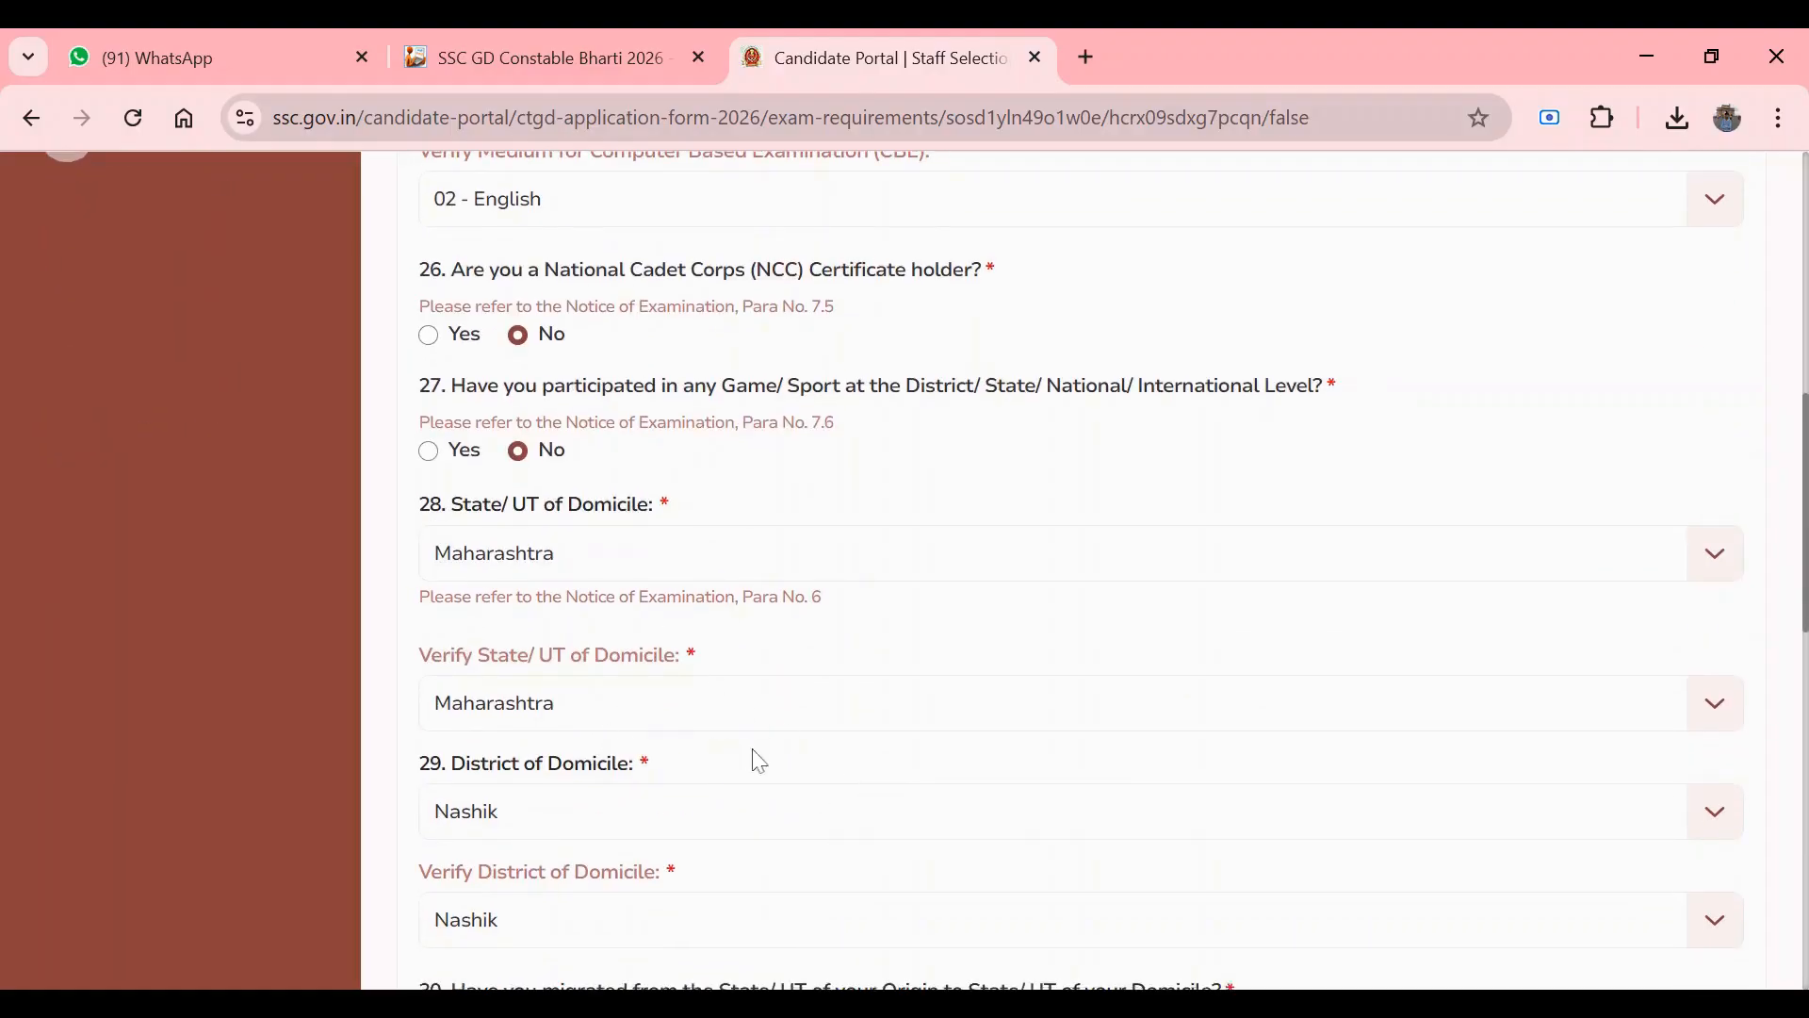
scroll(618, 804, "down", 2)
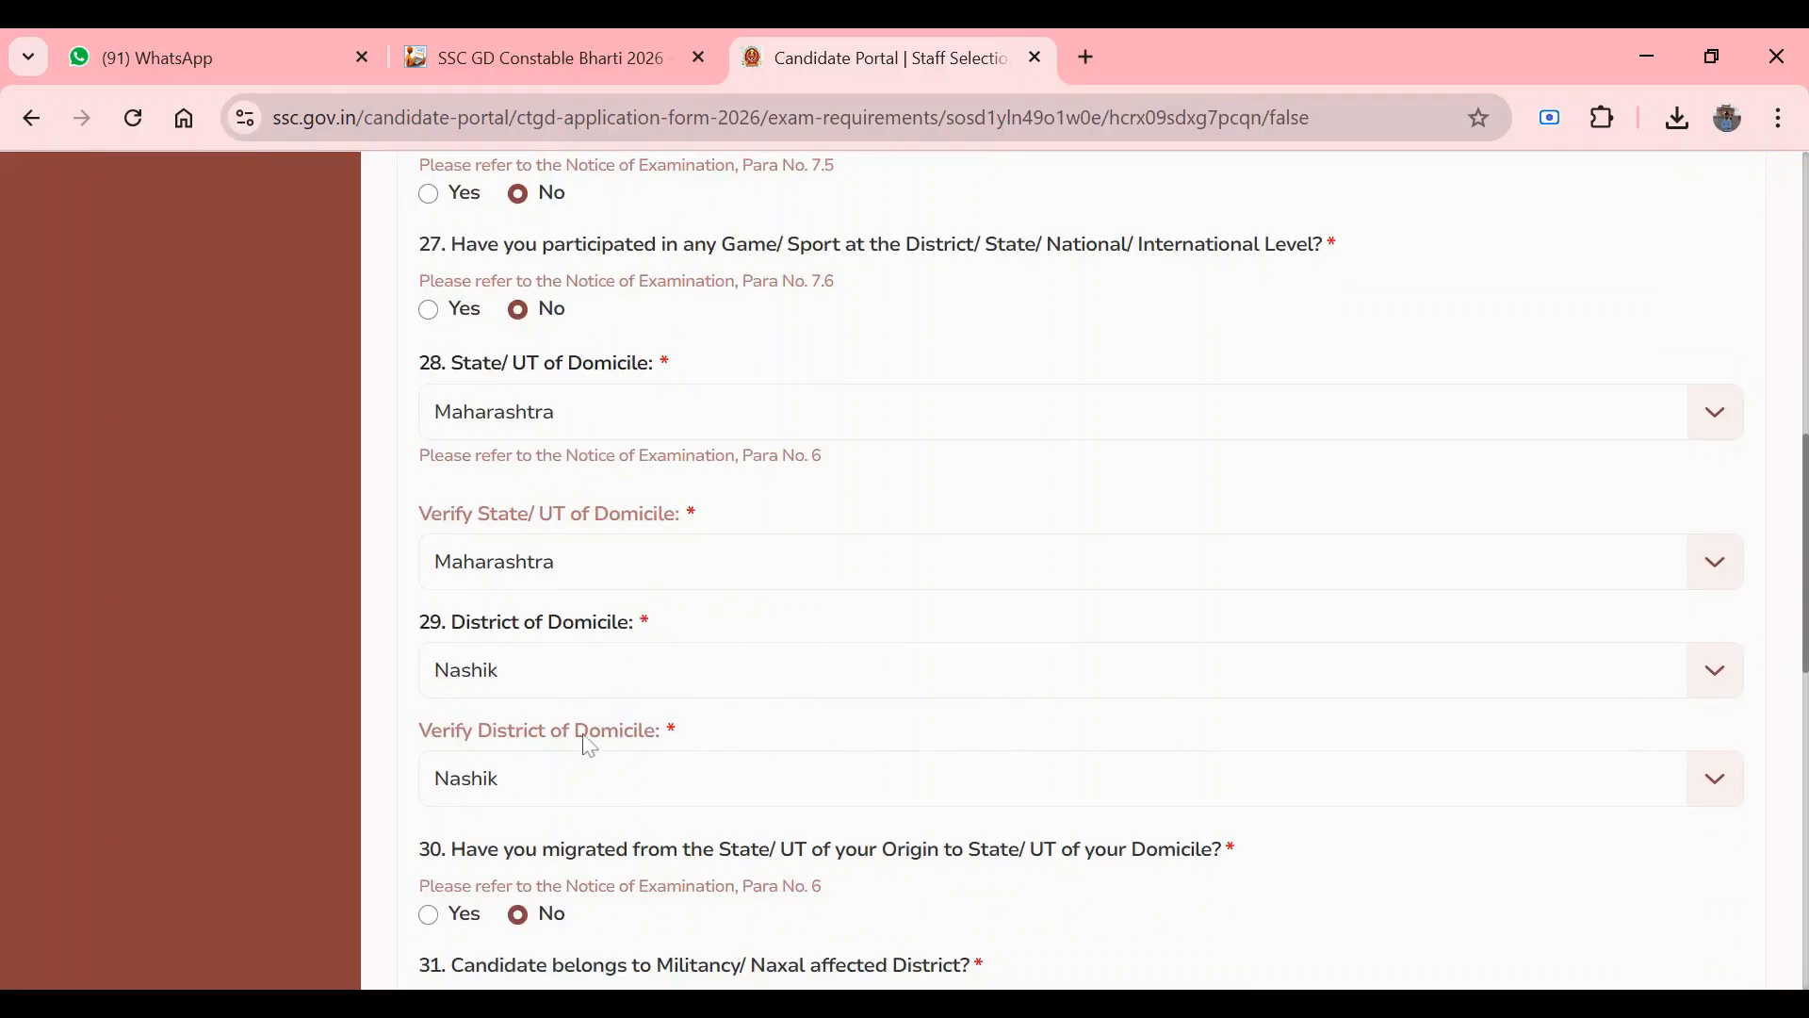
scroll(558, 772, "down", 3)
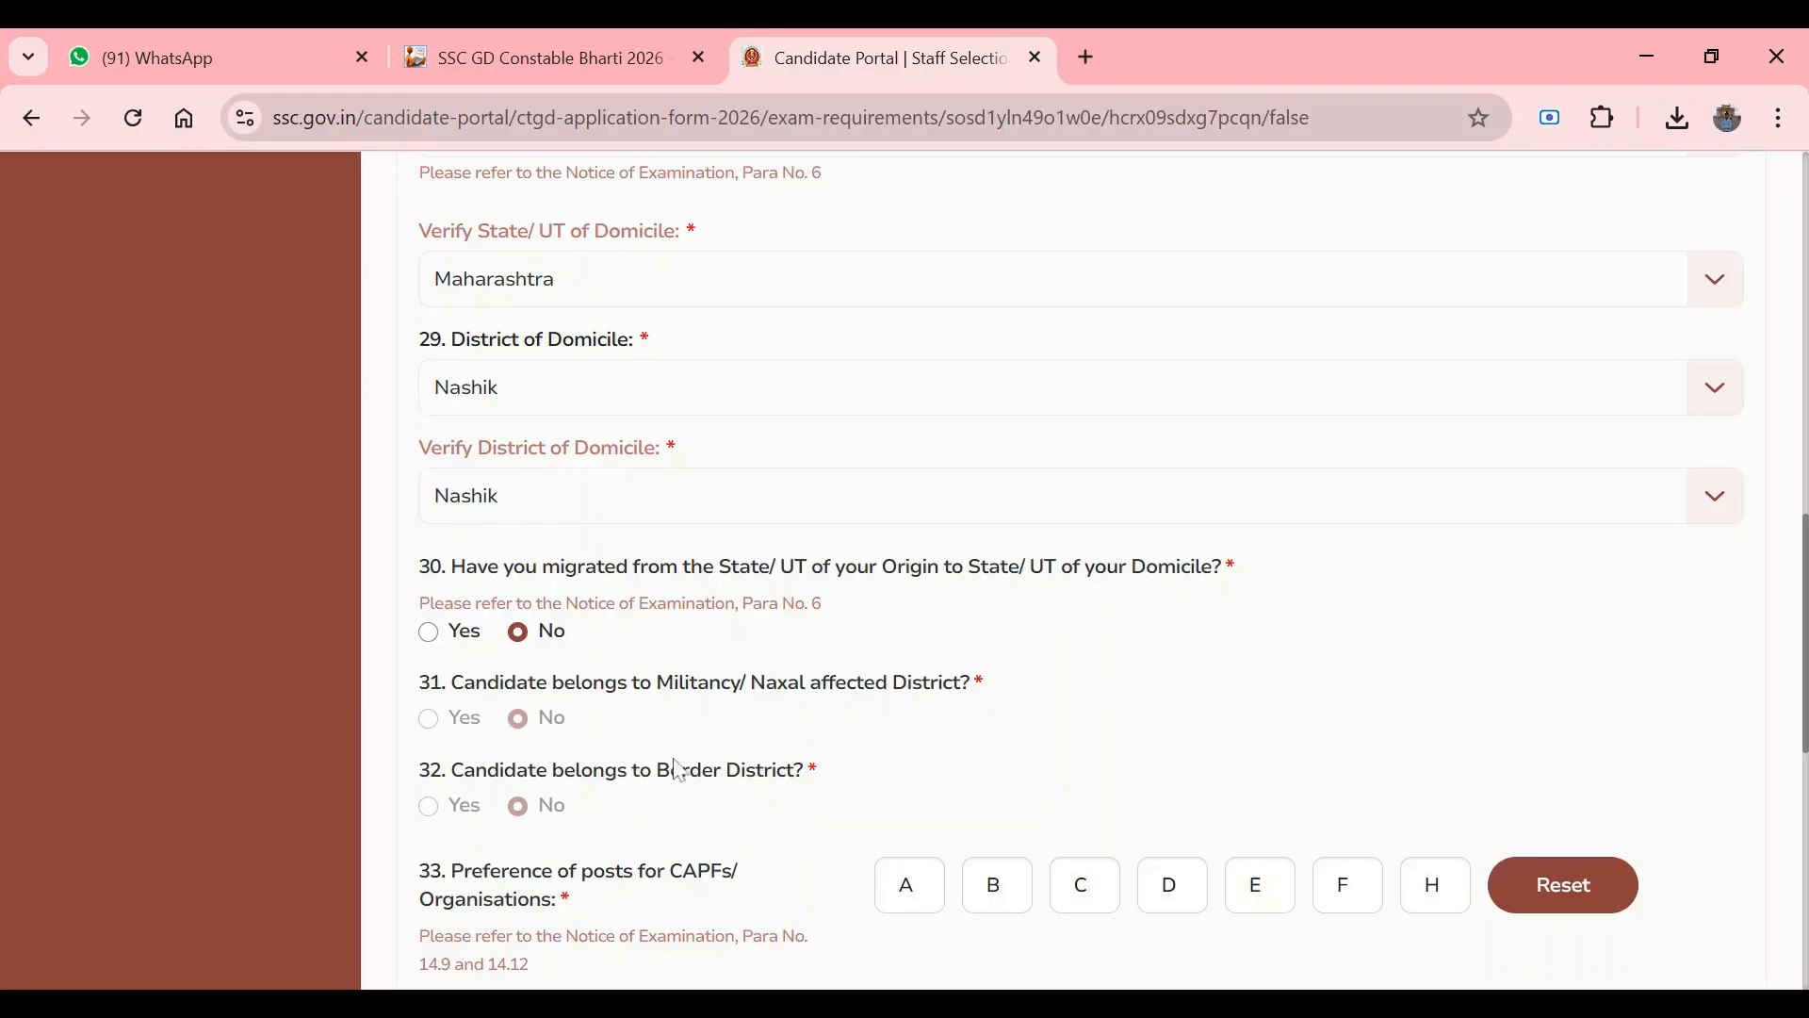
scroll(679, 770, "down", 1)
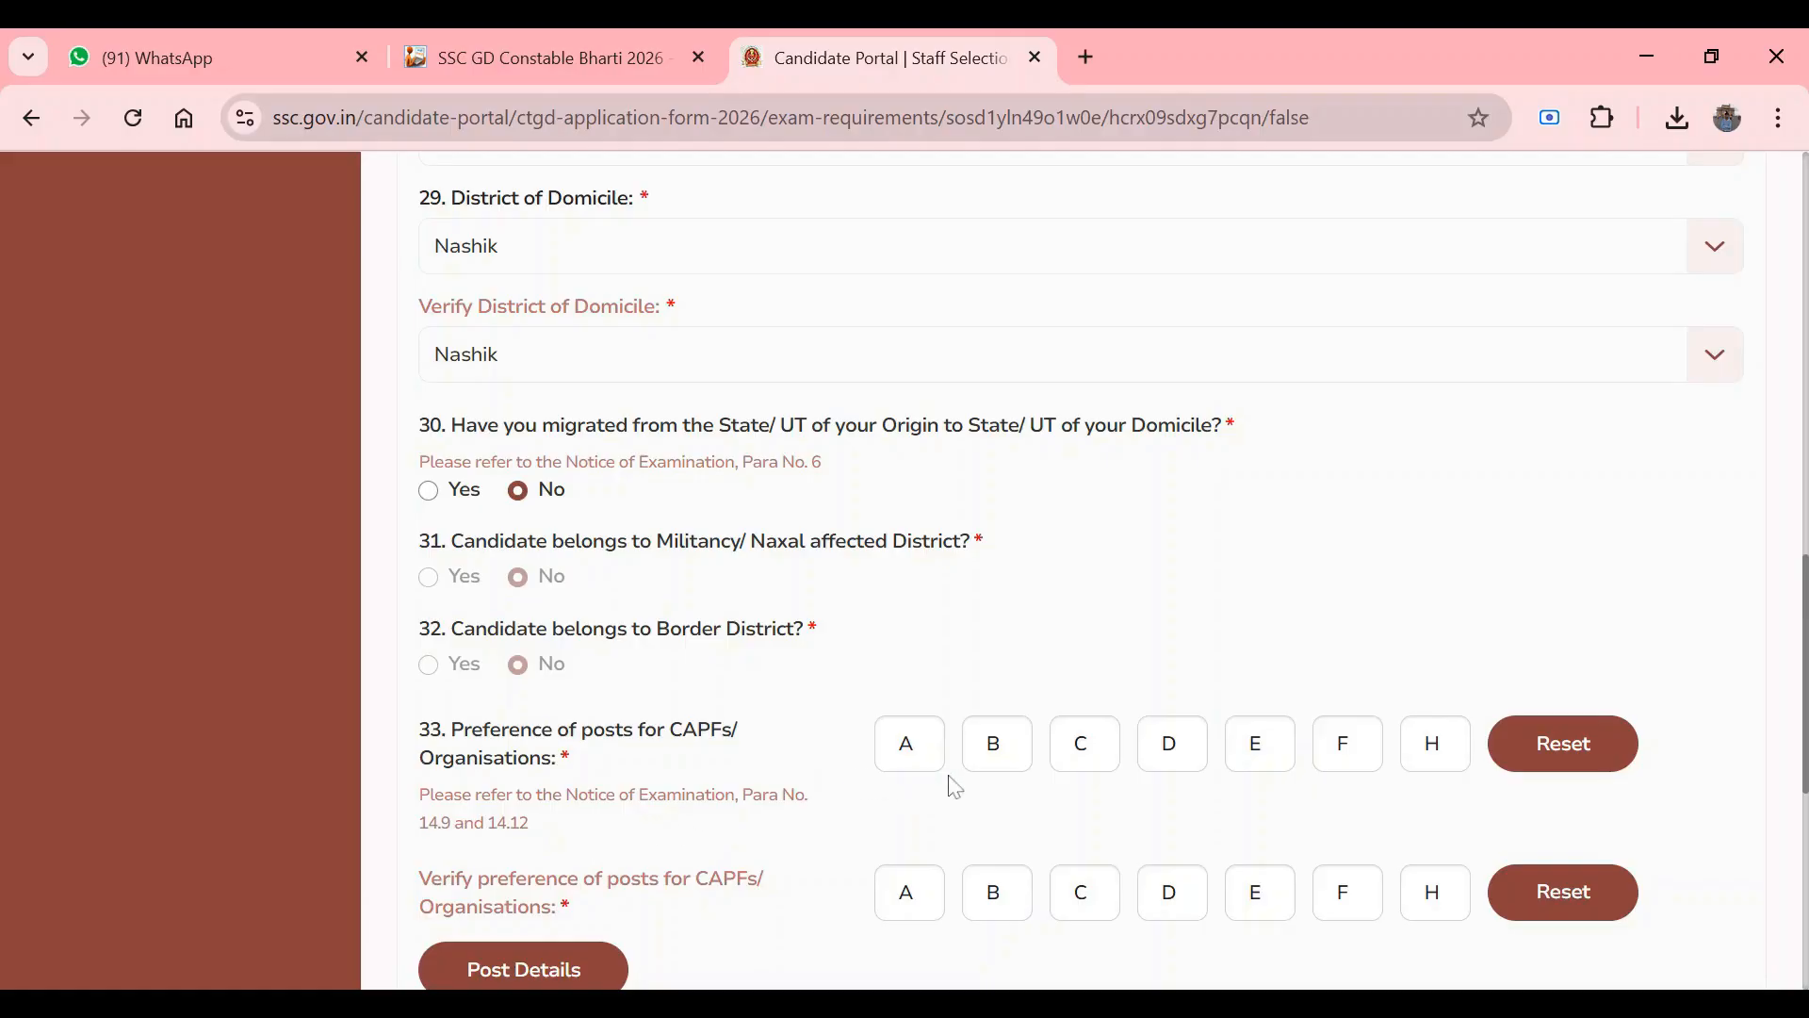
scroll(712, 810, "down", 3)
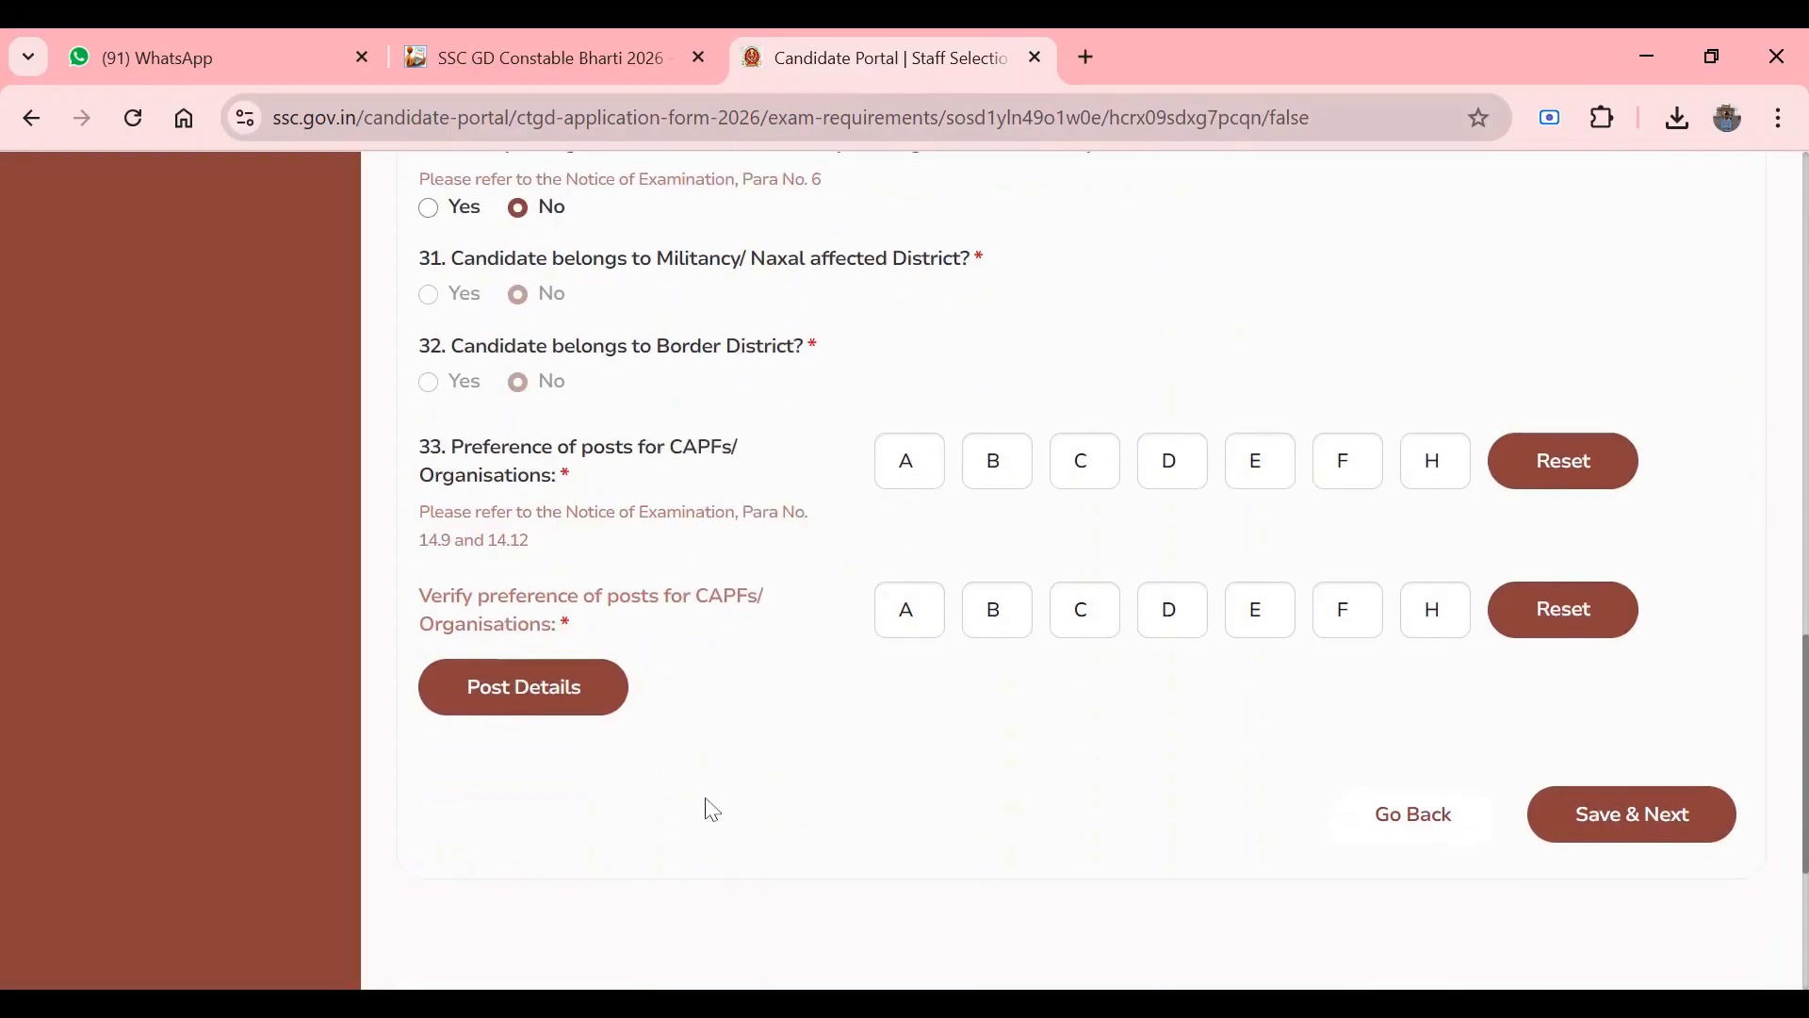
Check the Post Details table of post codes, then save Additional Information-II.
left_click(500, 708)
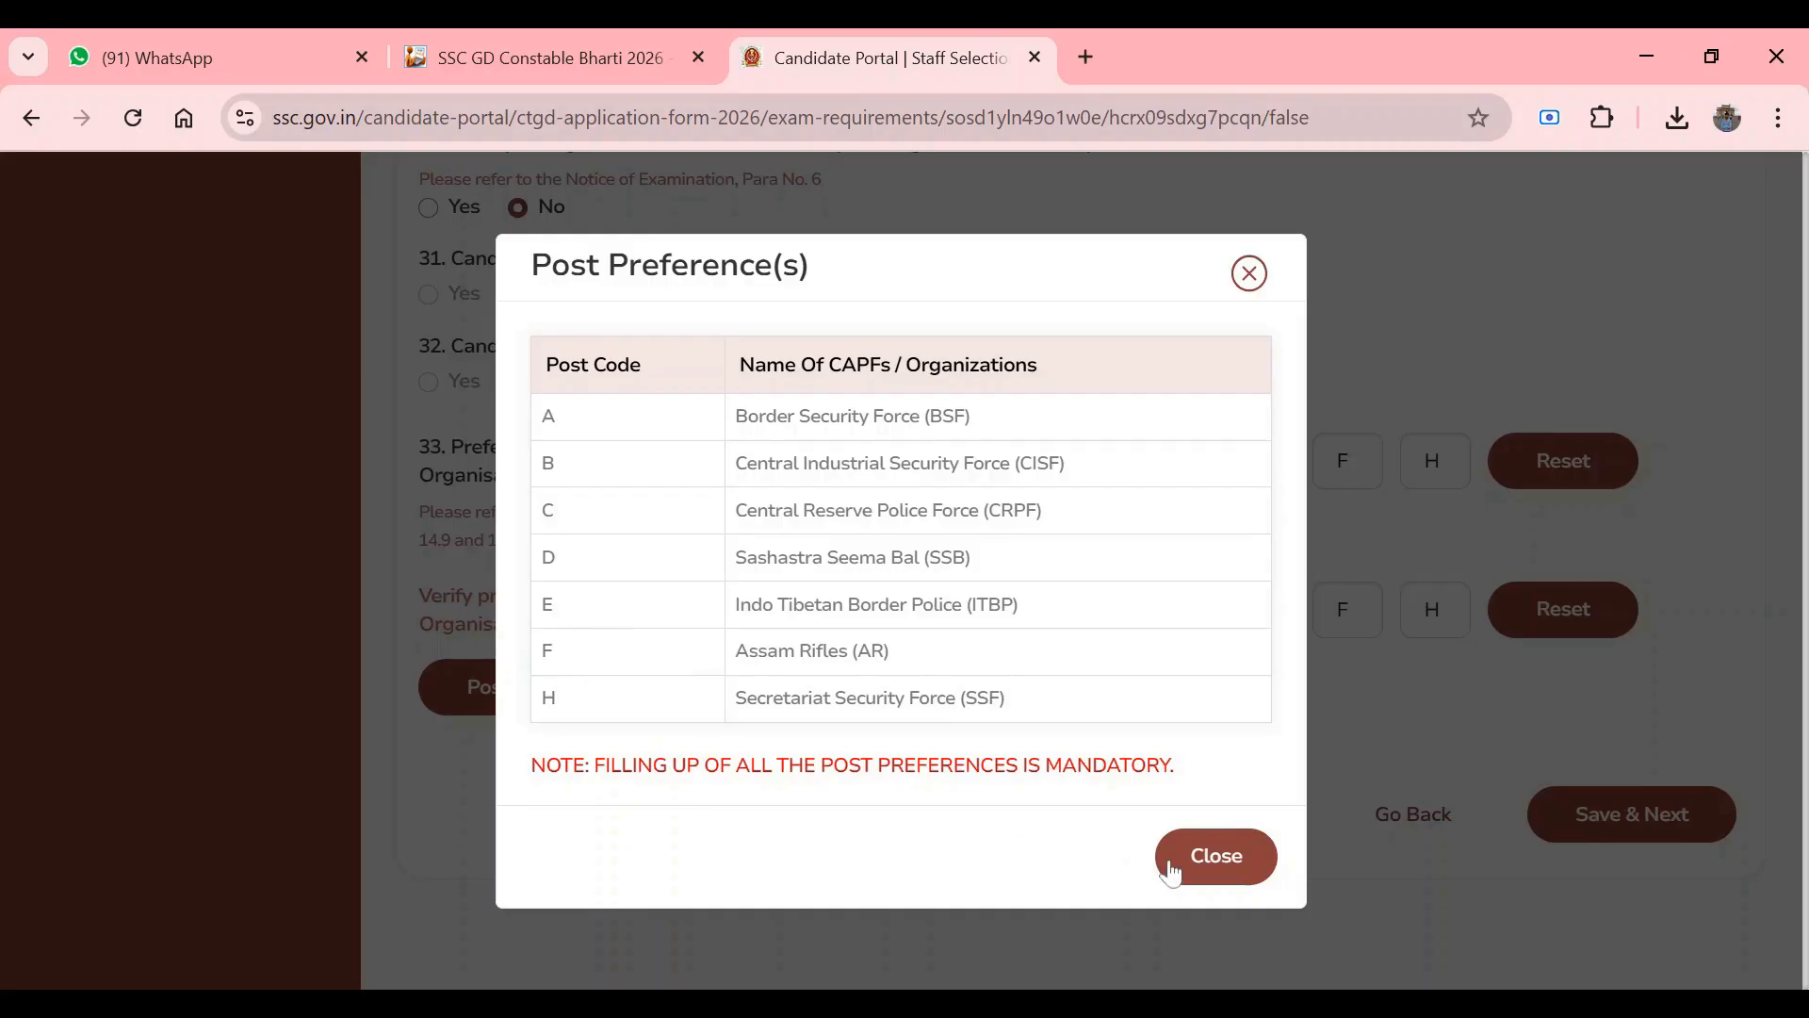
left_click(1198, 864)
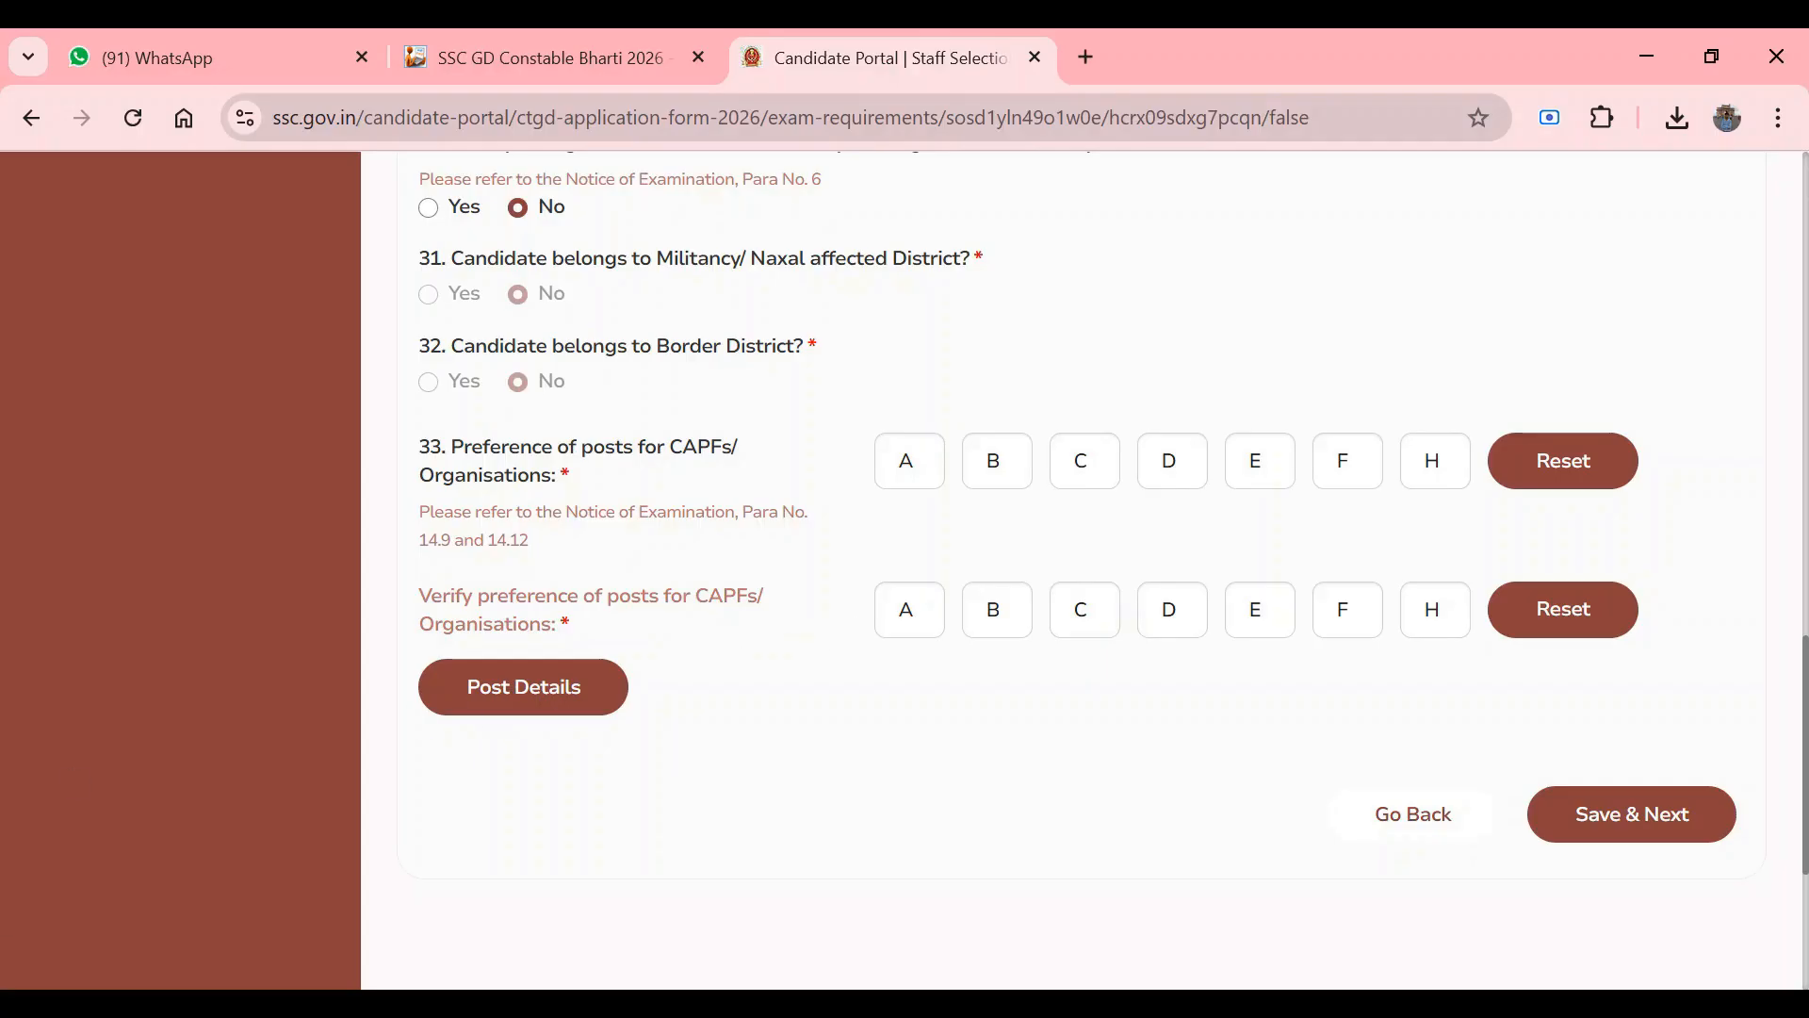
left_click(1653, 821)
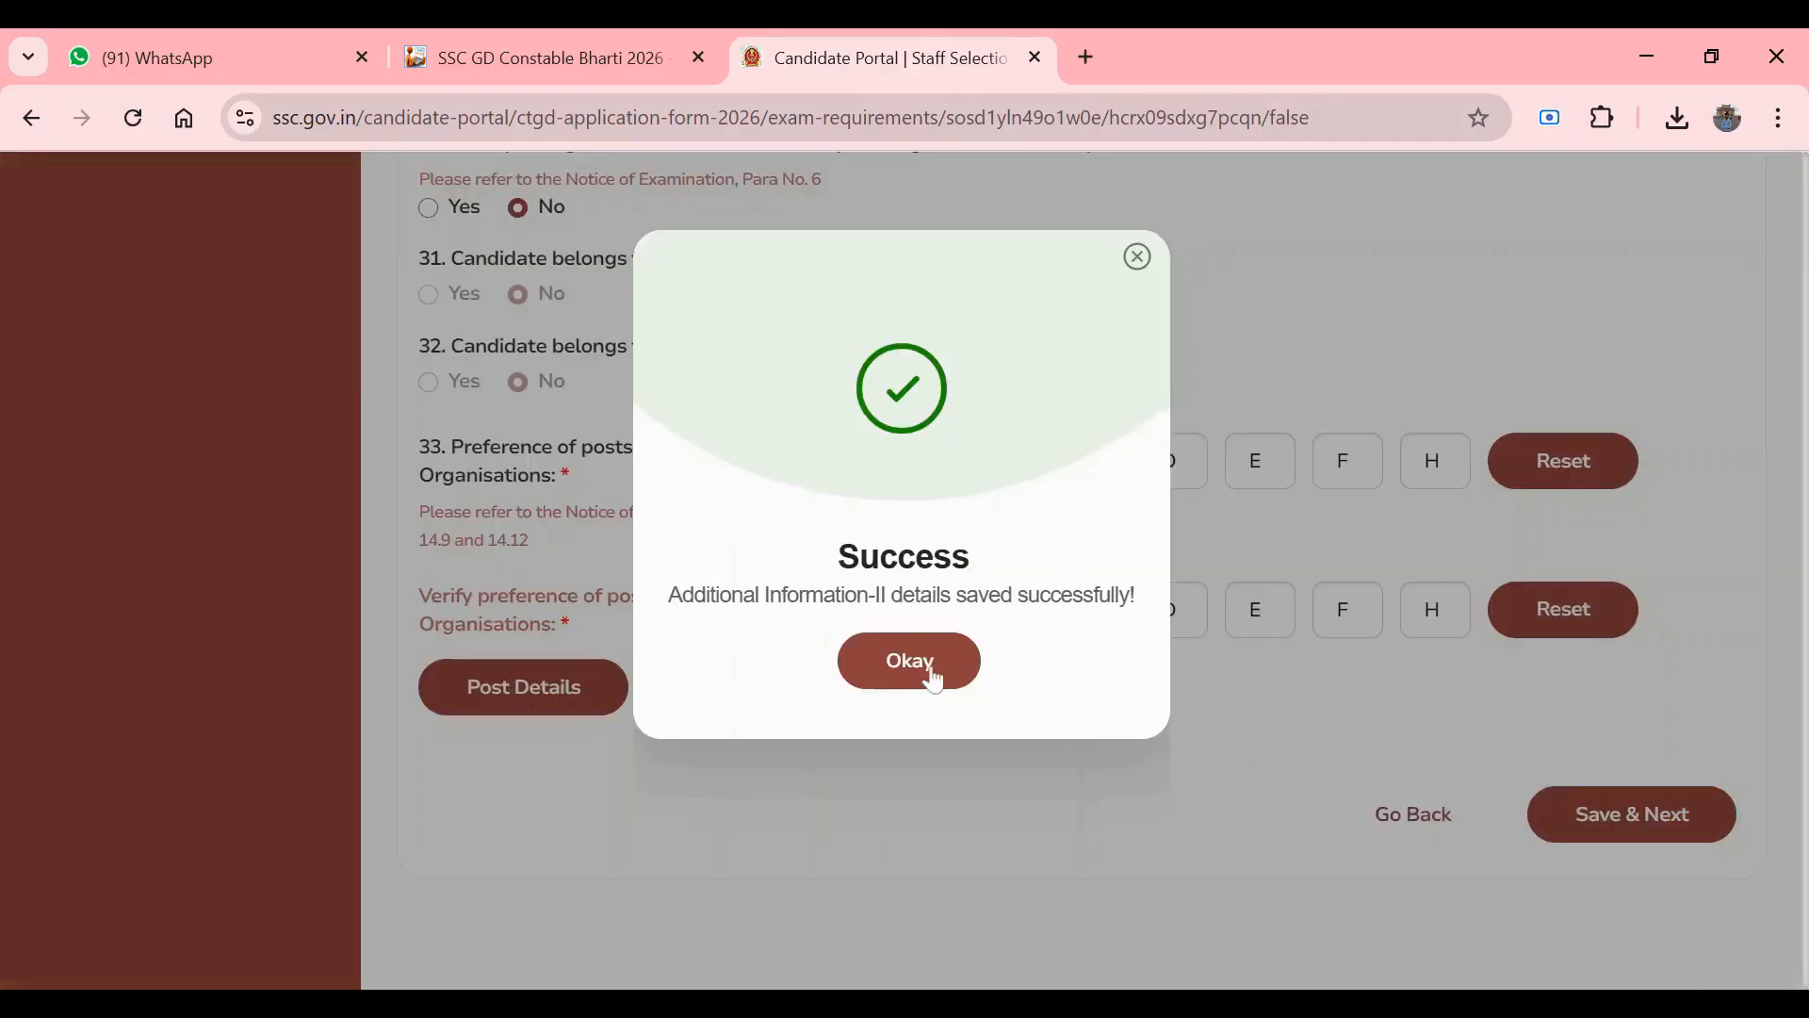
Acknowledge the save and review the Upload Photograph & Signature page showing face authentication pending.
left_click(931, 678)
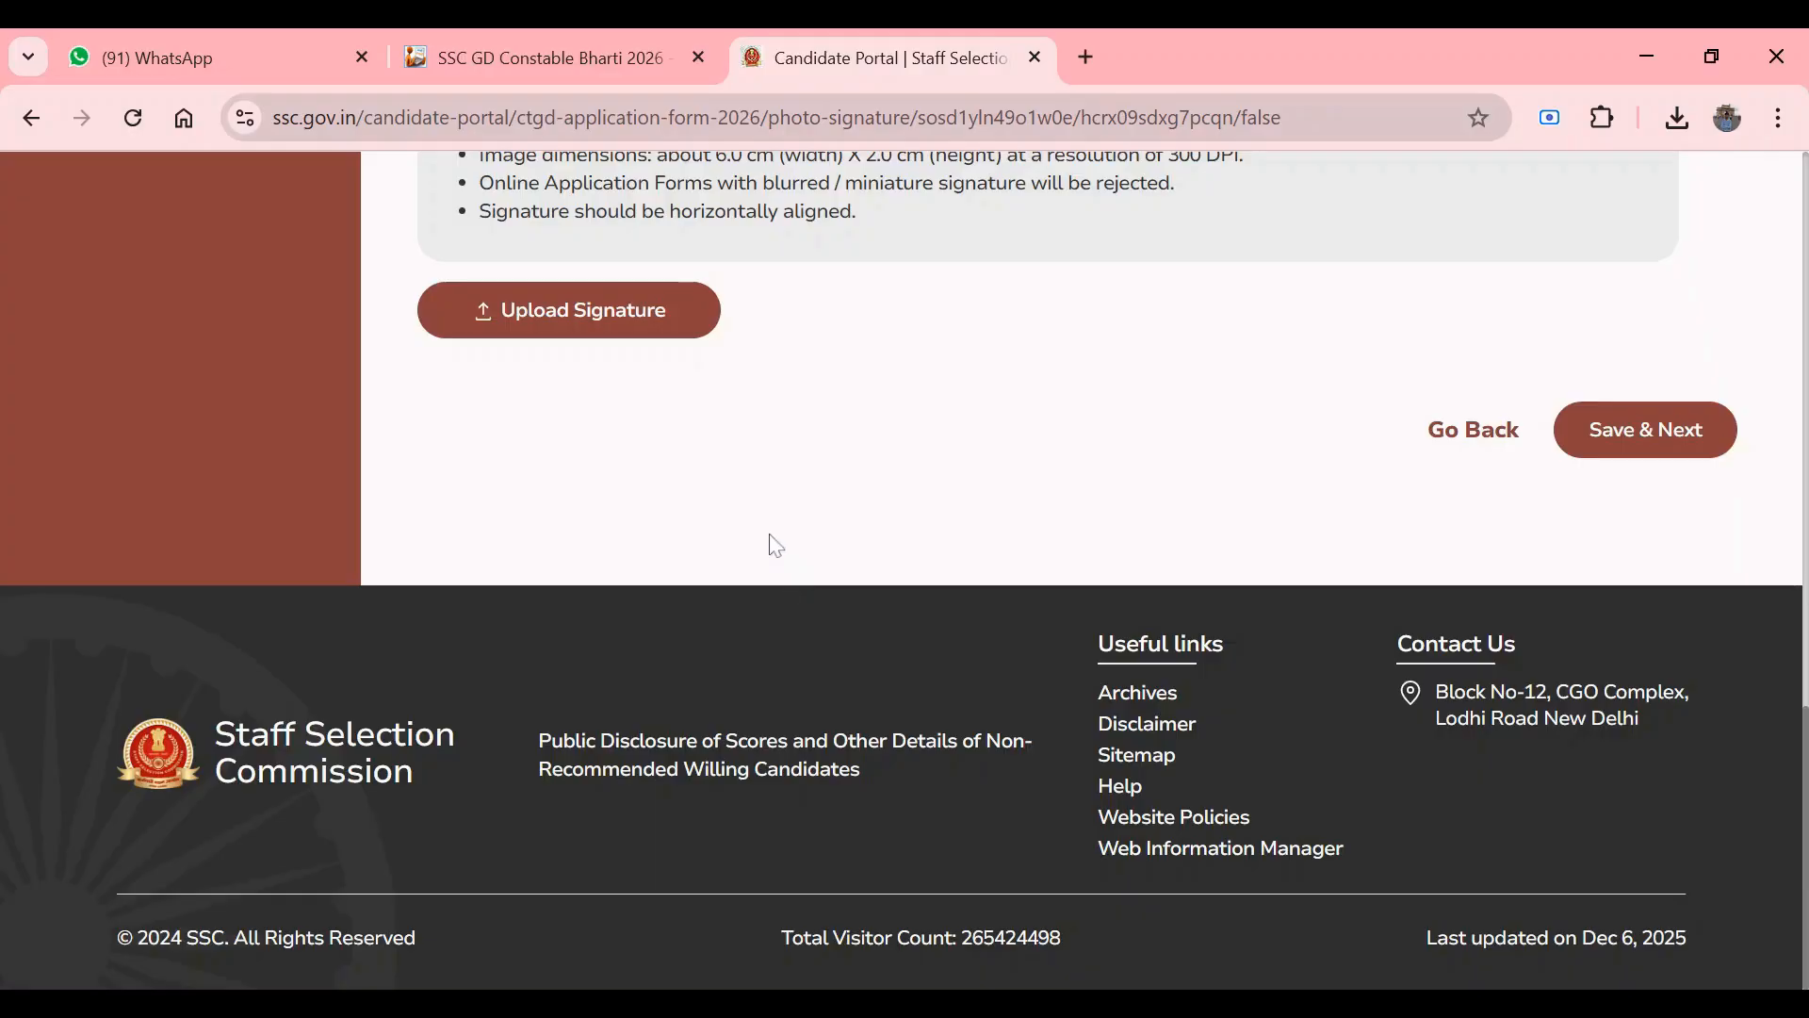
scroll(774, 545, "up", 5)
scroll(775, 545, "up", 12)
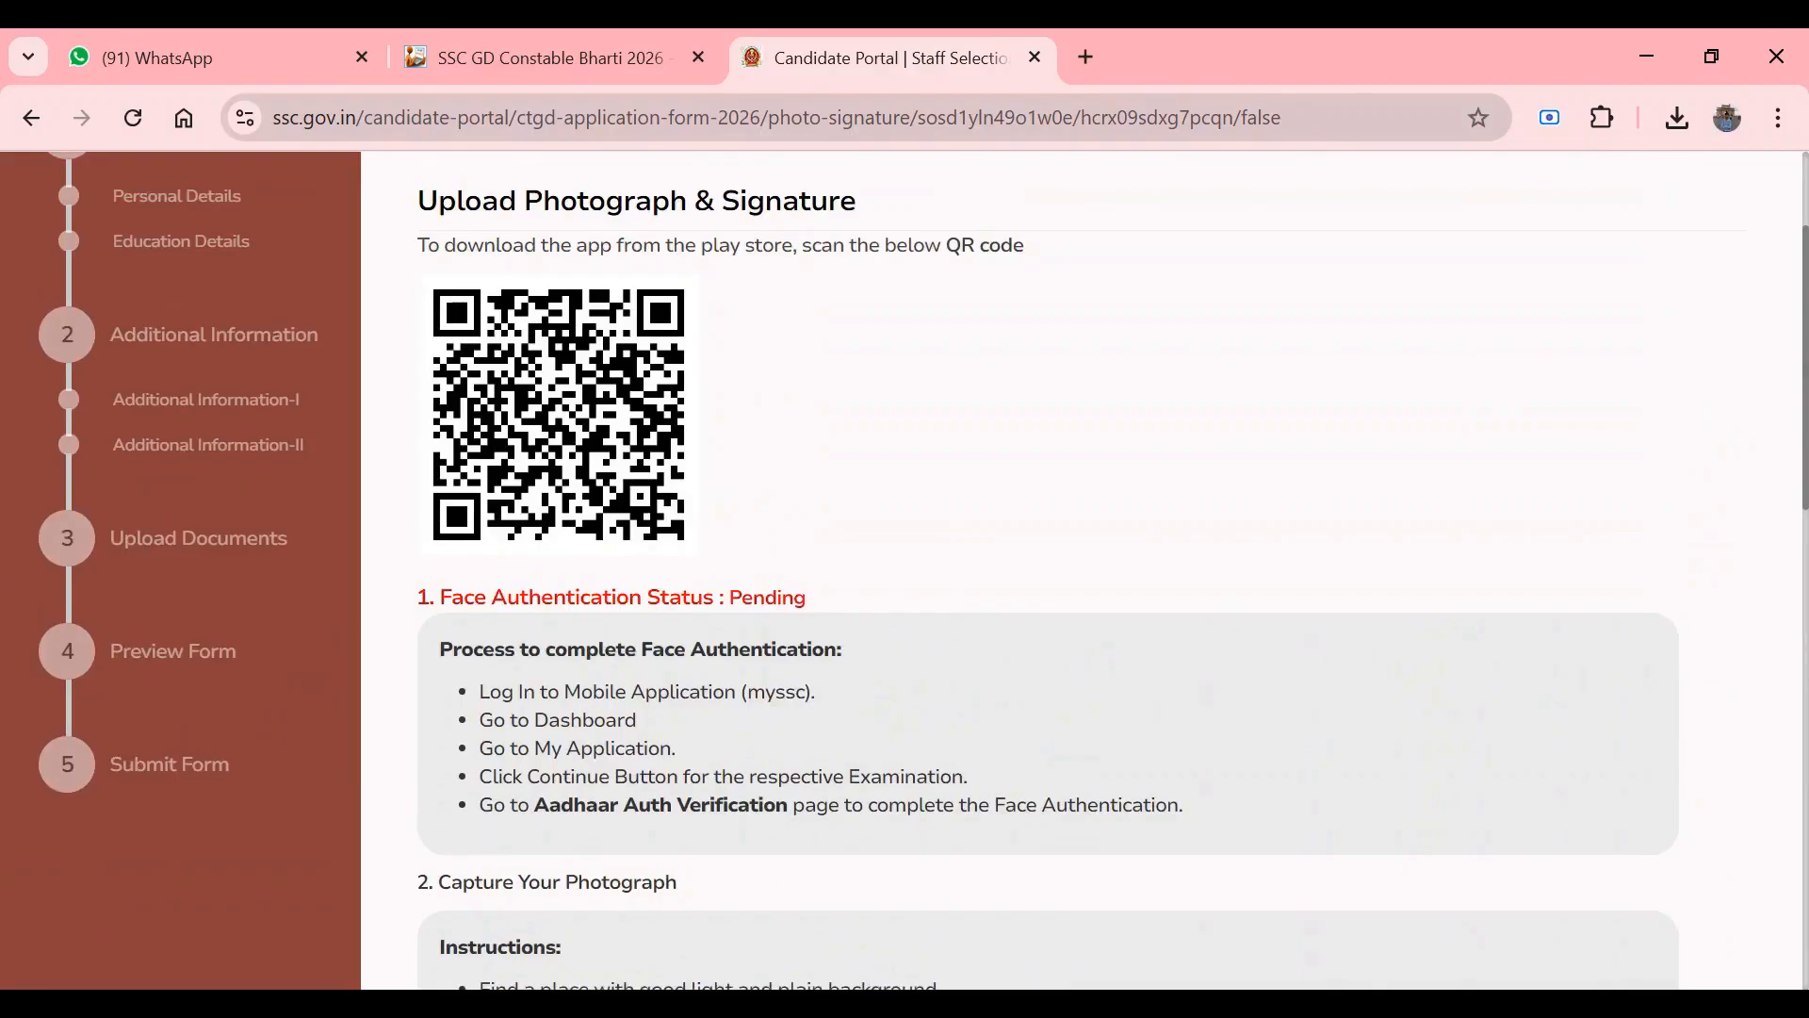
scroll(775, 546, "down", 1)
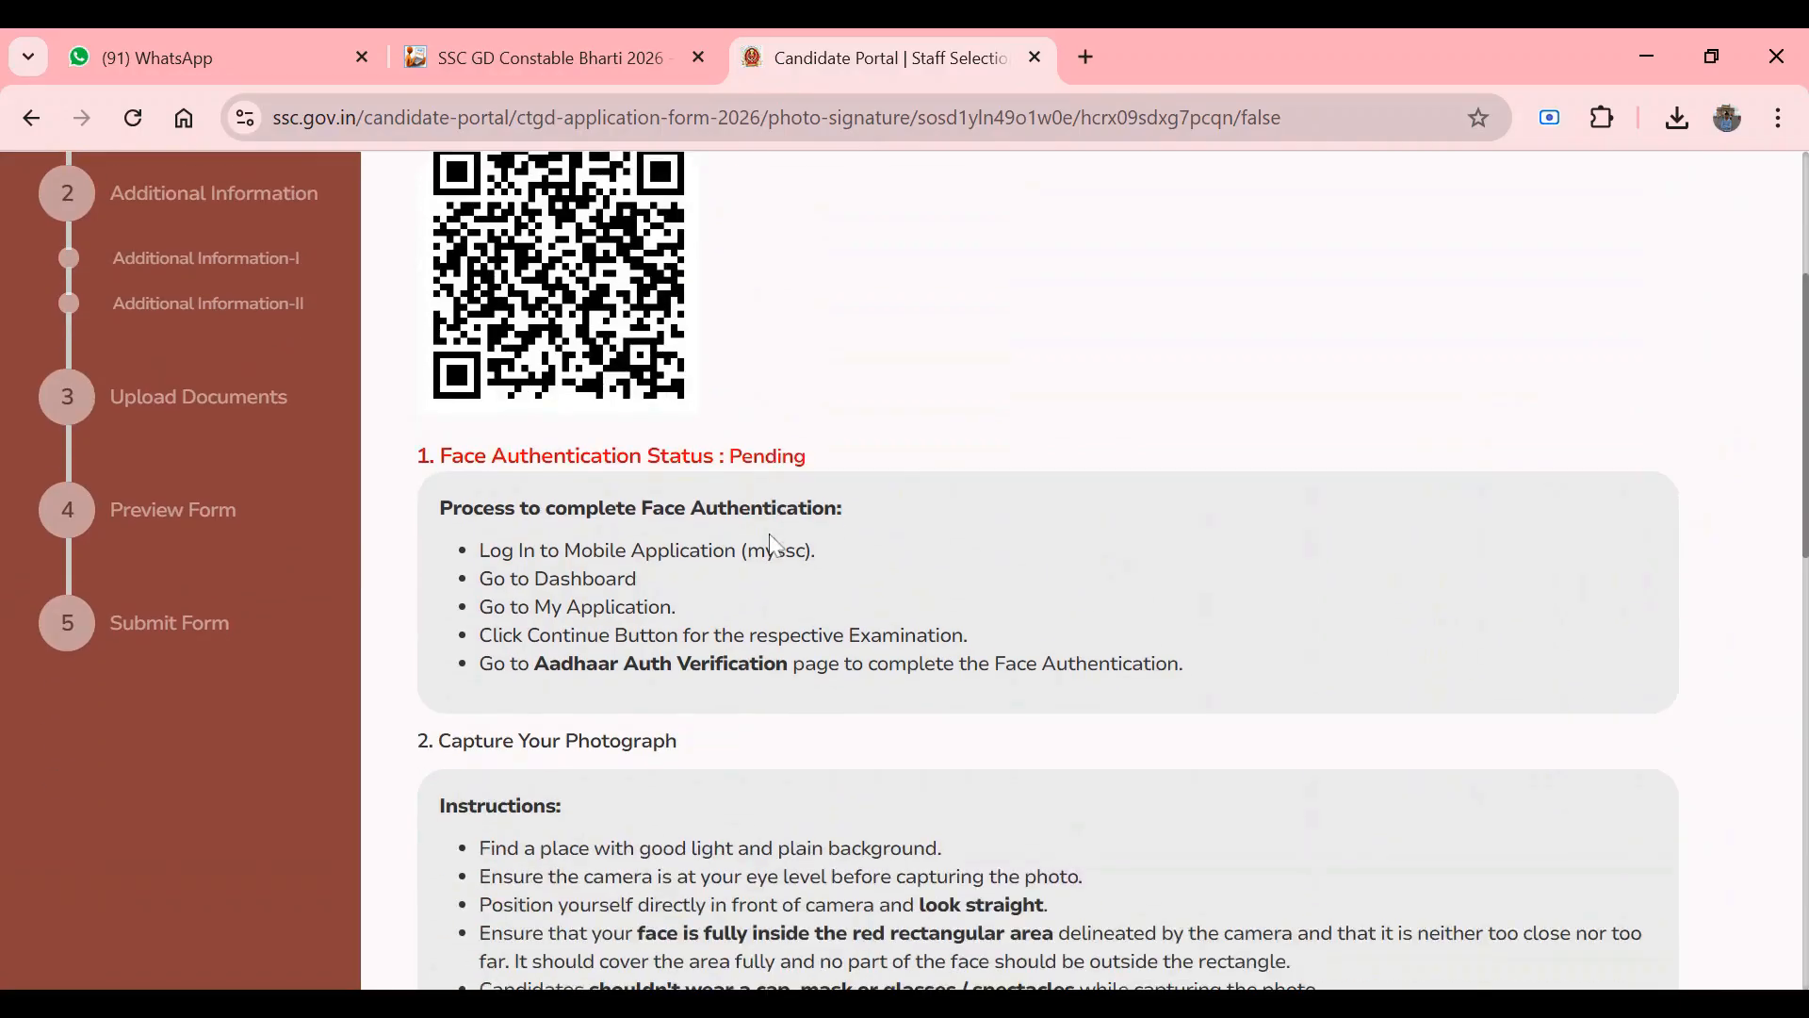
scroll(775, 545, "up", 1)
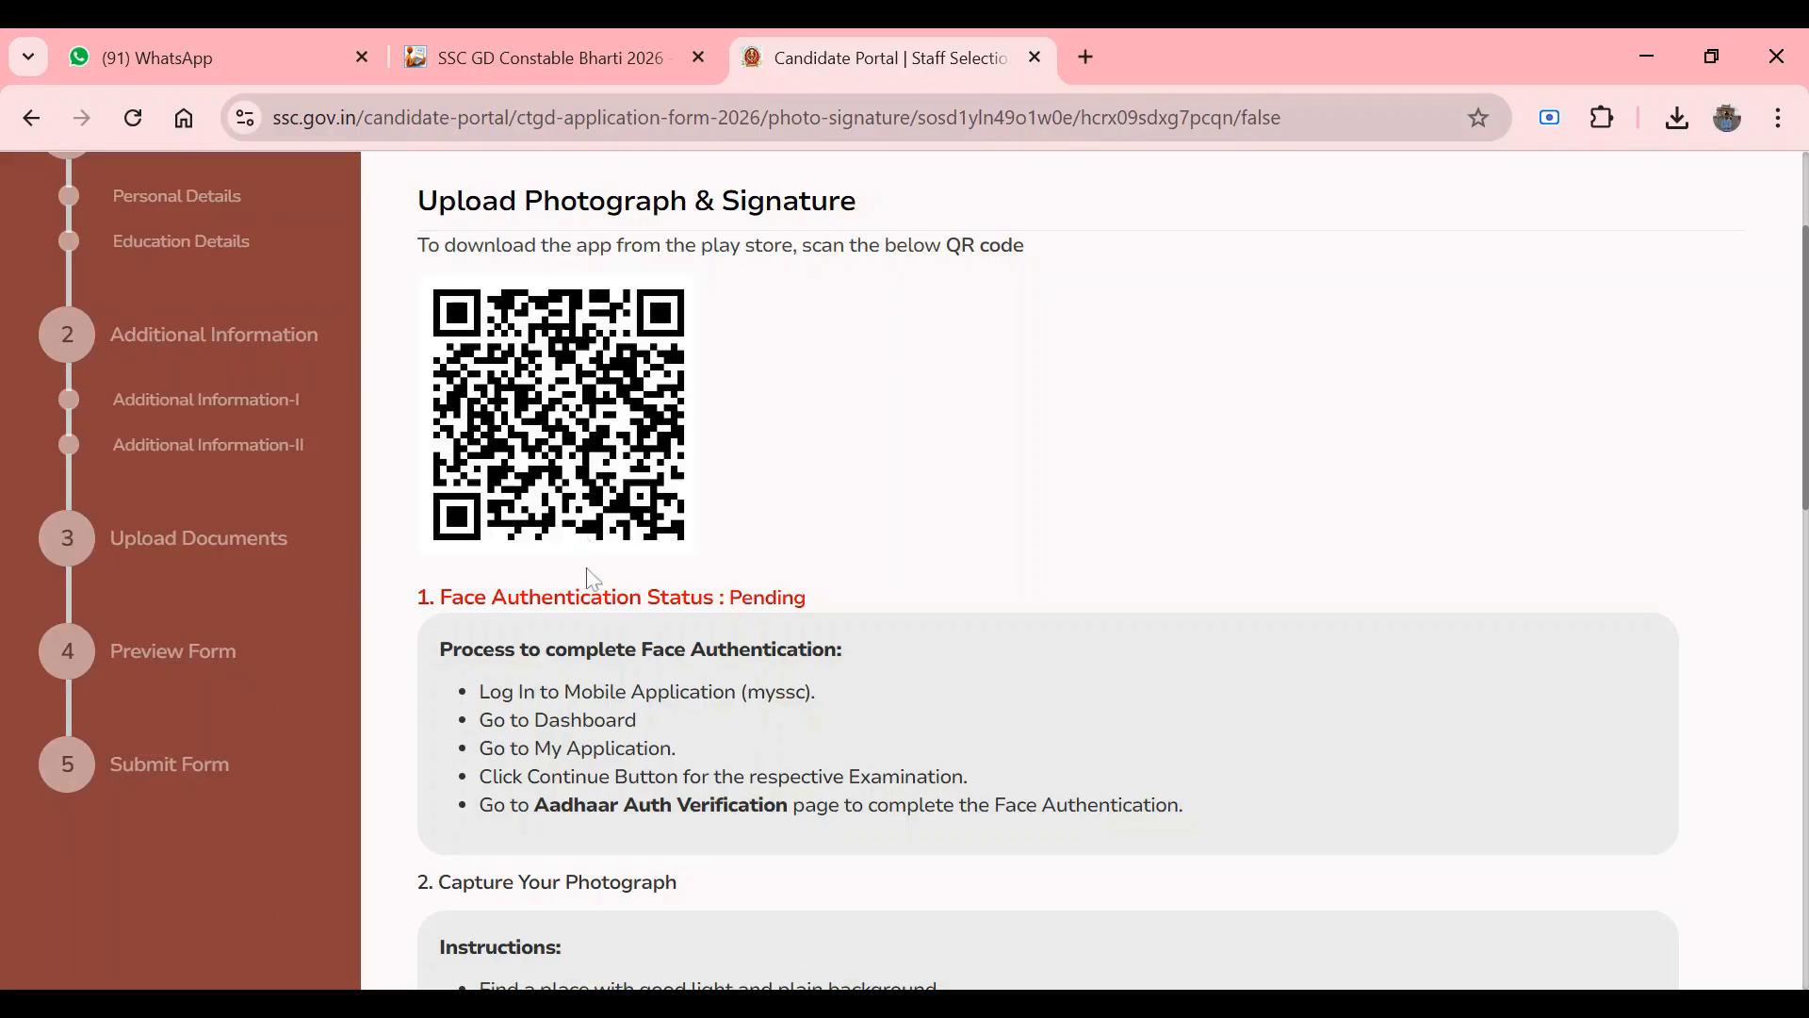
scroll(664, 626, "down", 5)
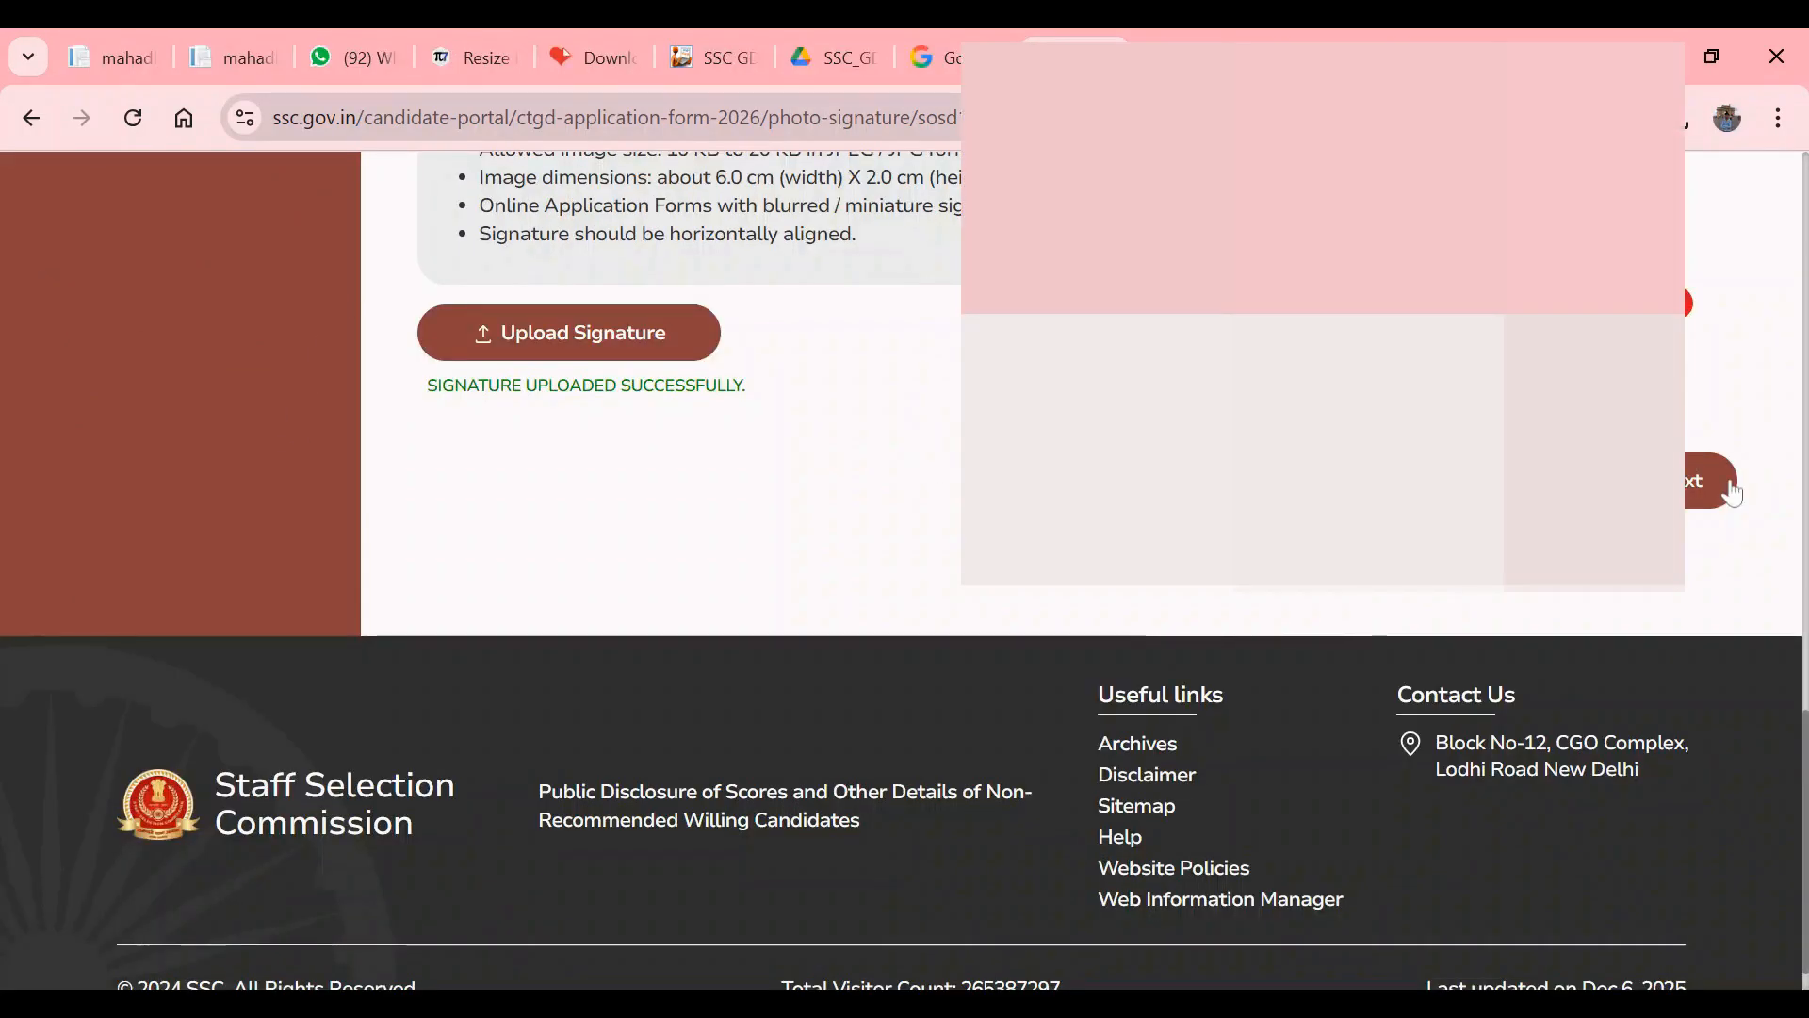
scroll(1732, 493, "up", 5)
scroll(1734, 493, "down", 5)
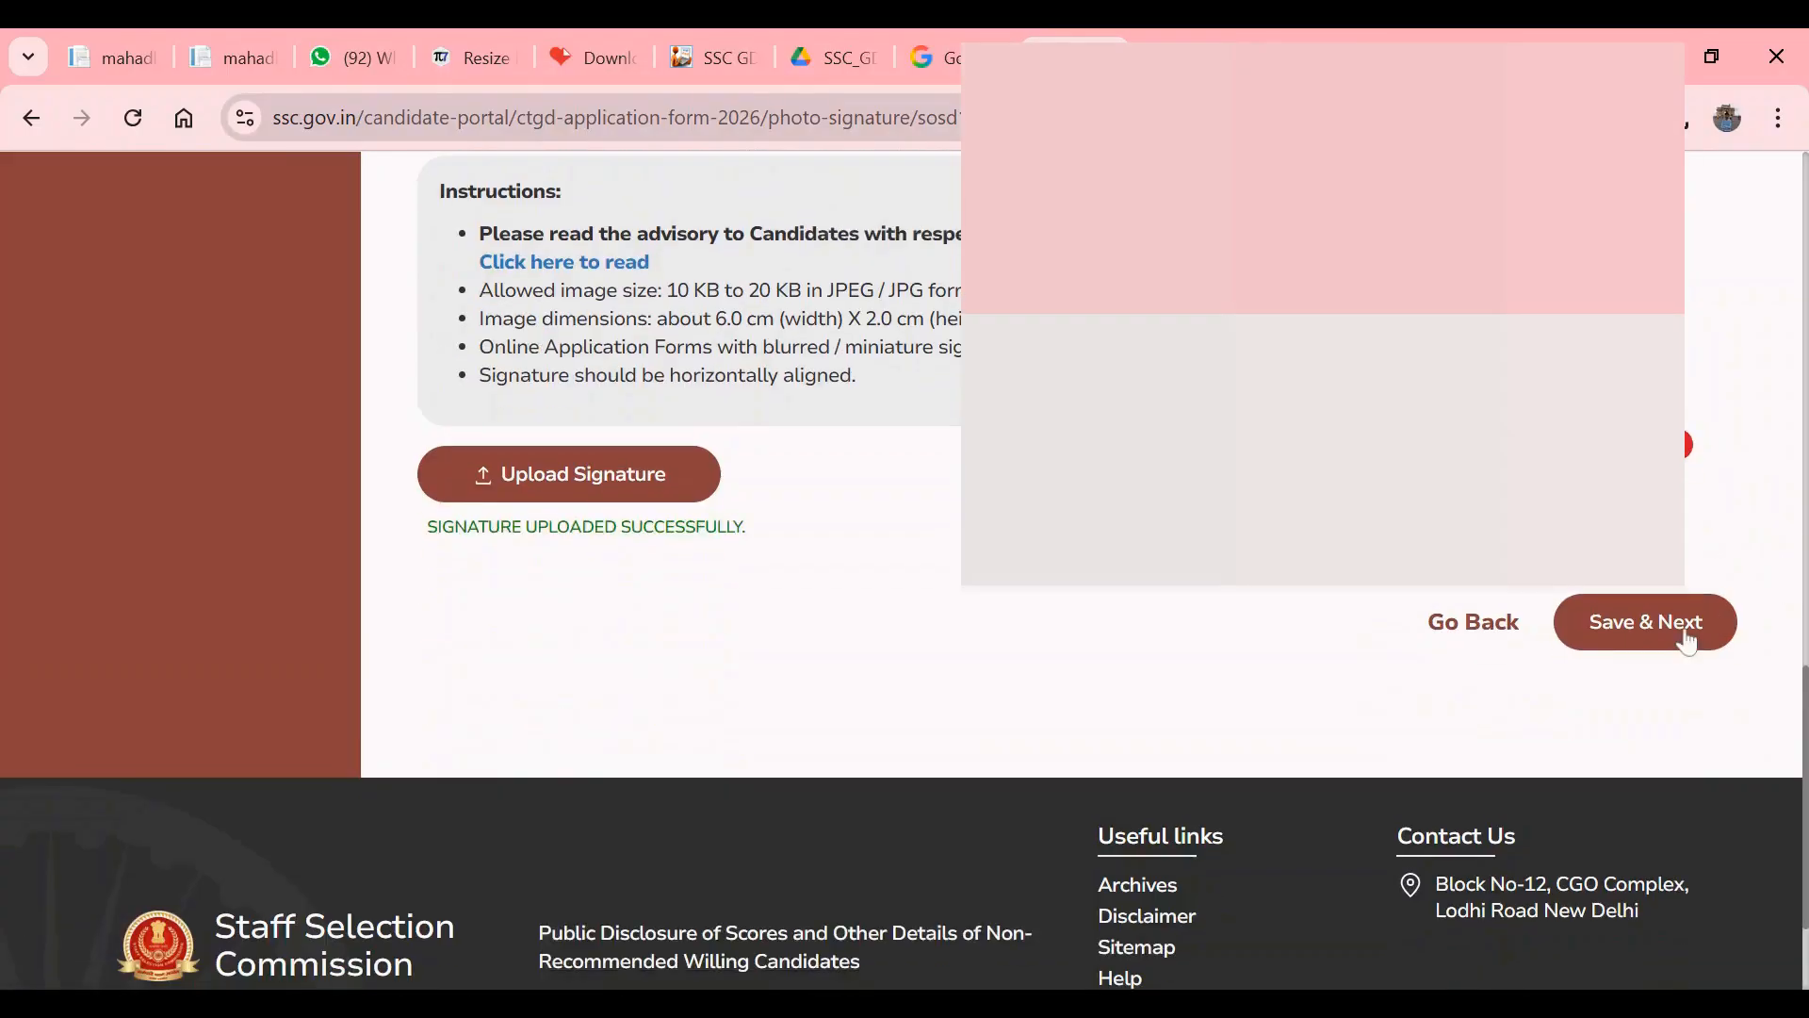
left_click(1660, 646)
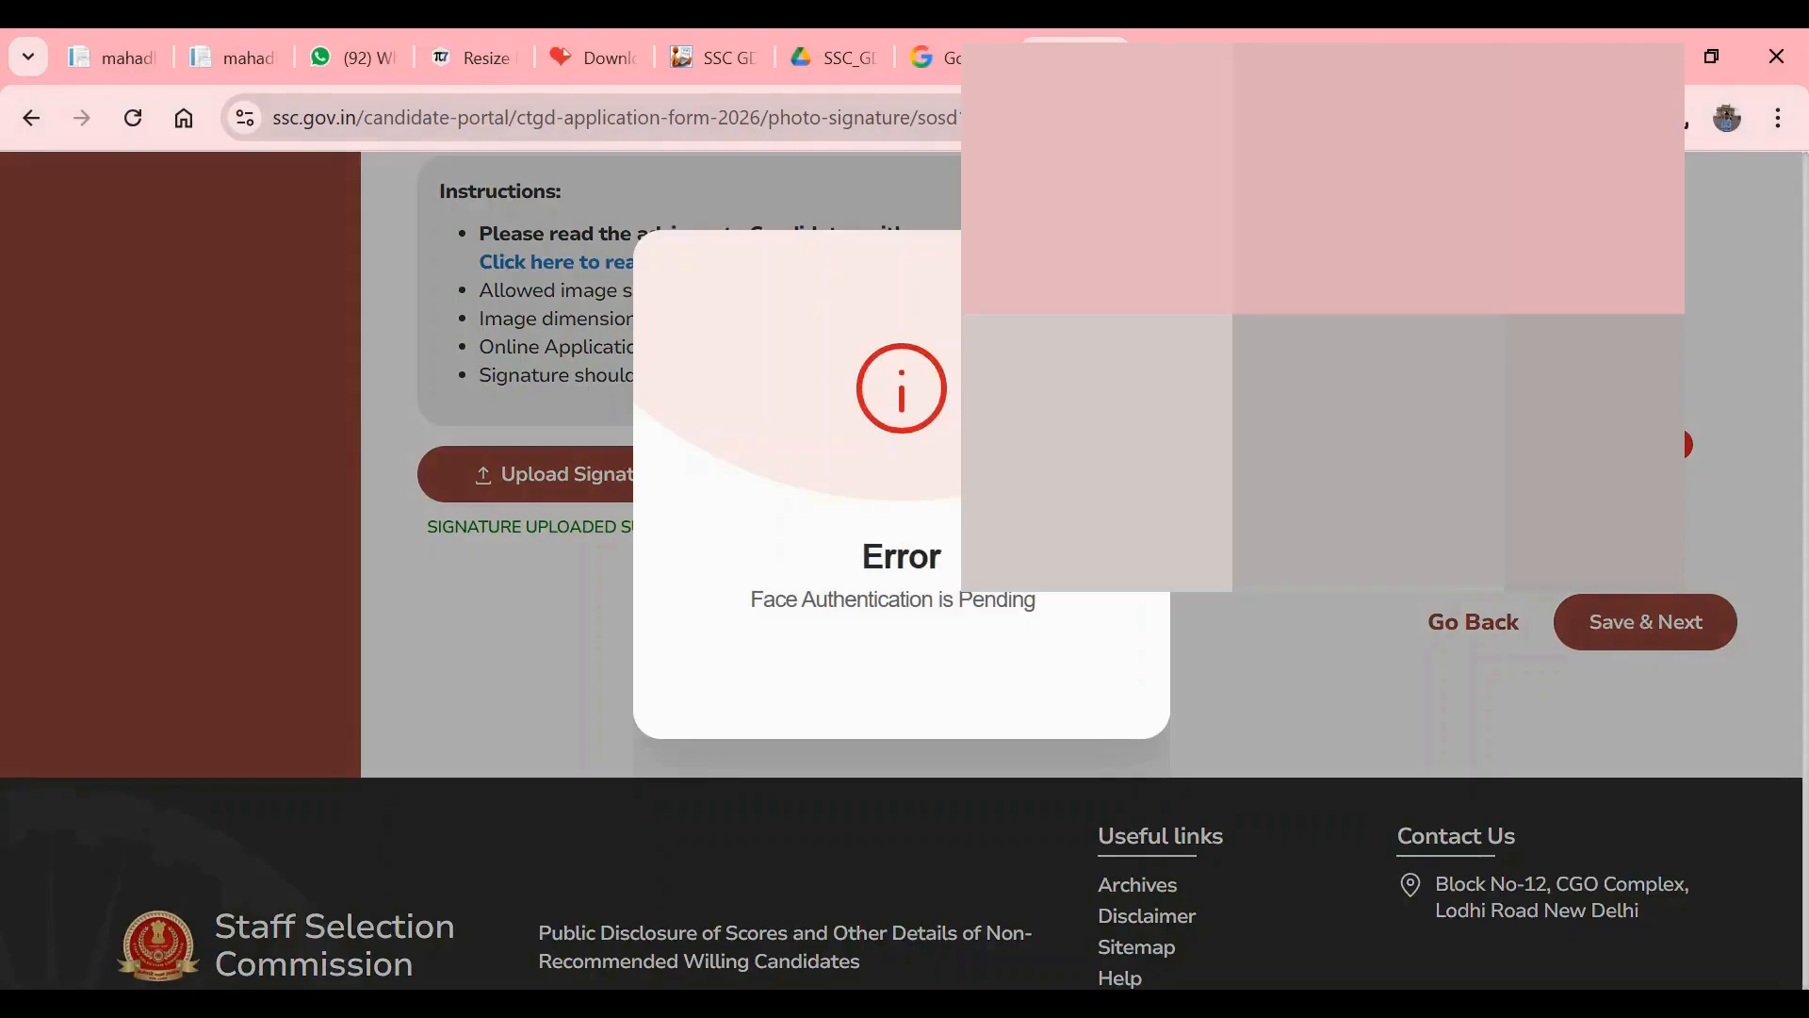
scroll(1080, 570, "up", 8)
scroll(1036, 547, "up", 2)
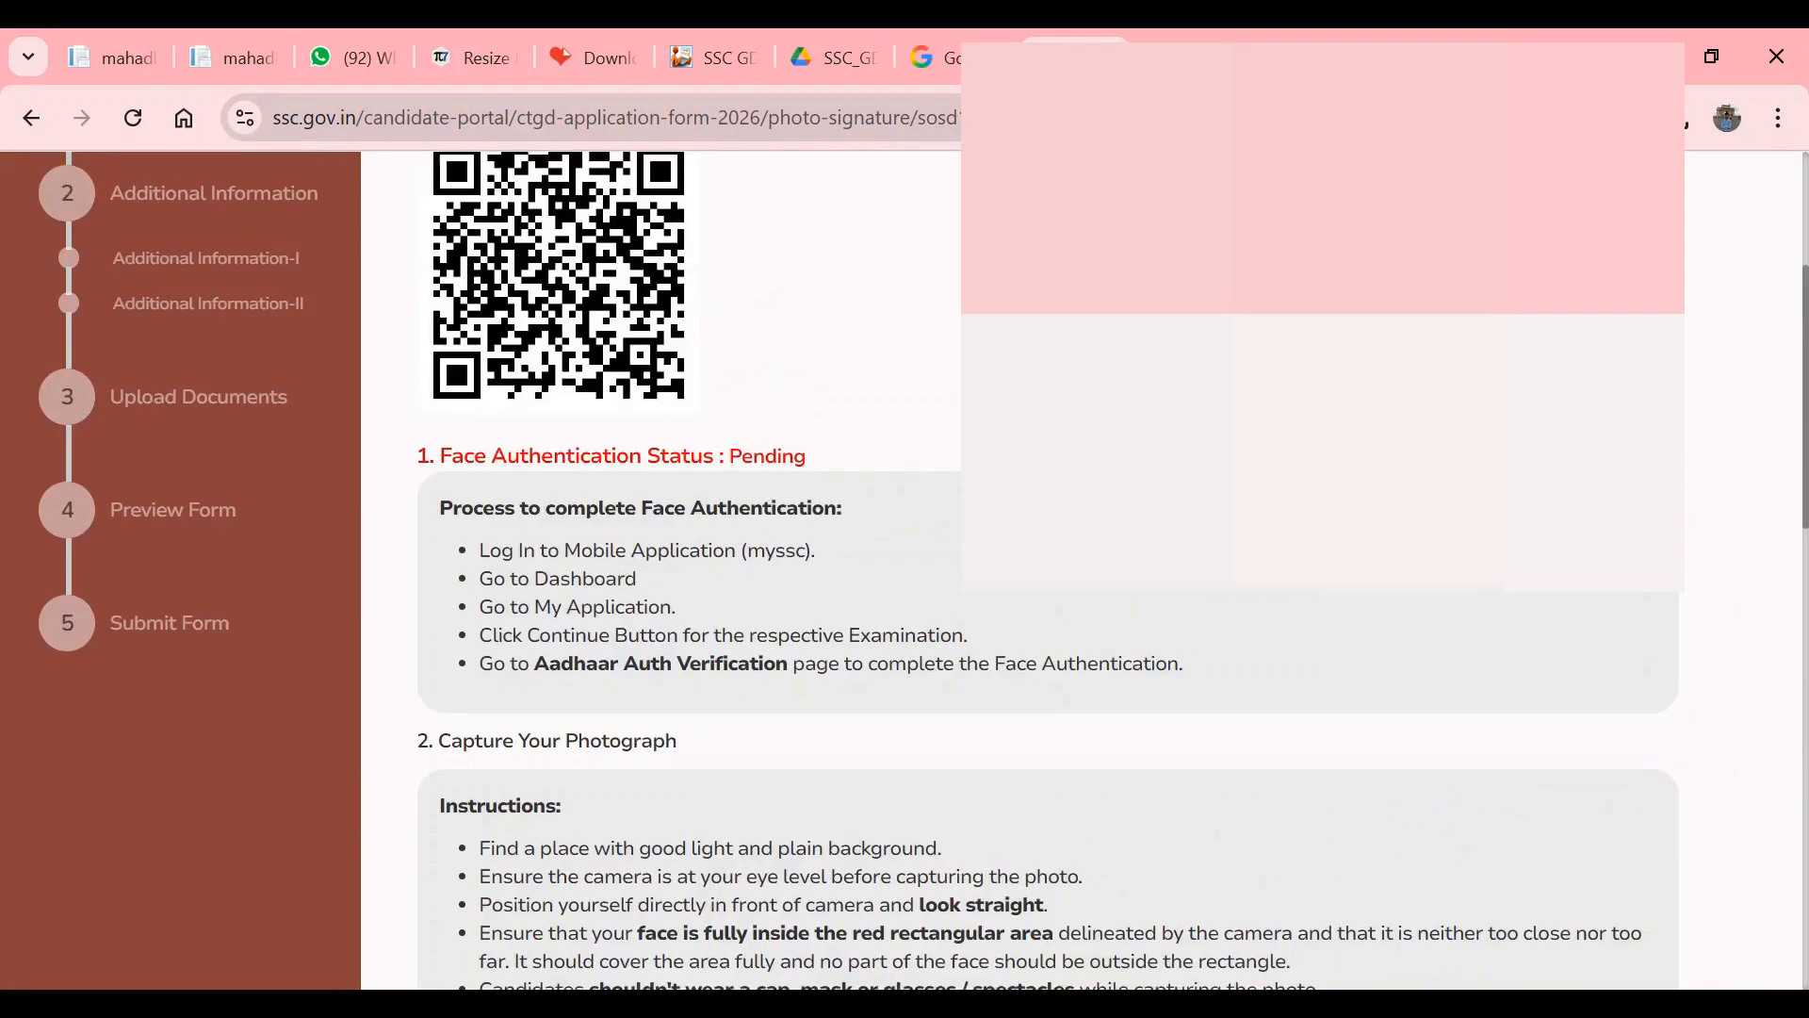